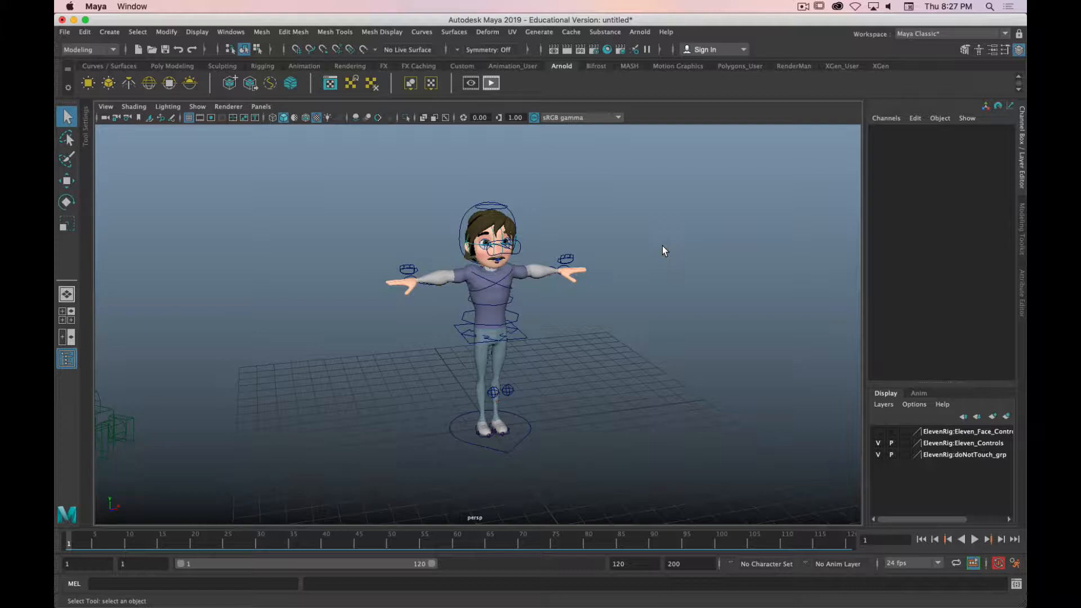
Switch to Finder and preview each of the reference images in the Pose_Reference folder, ending back at the first image
{"action": "key", "text": "super+Tab"}
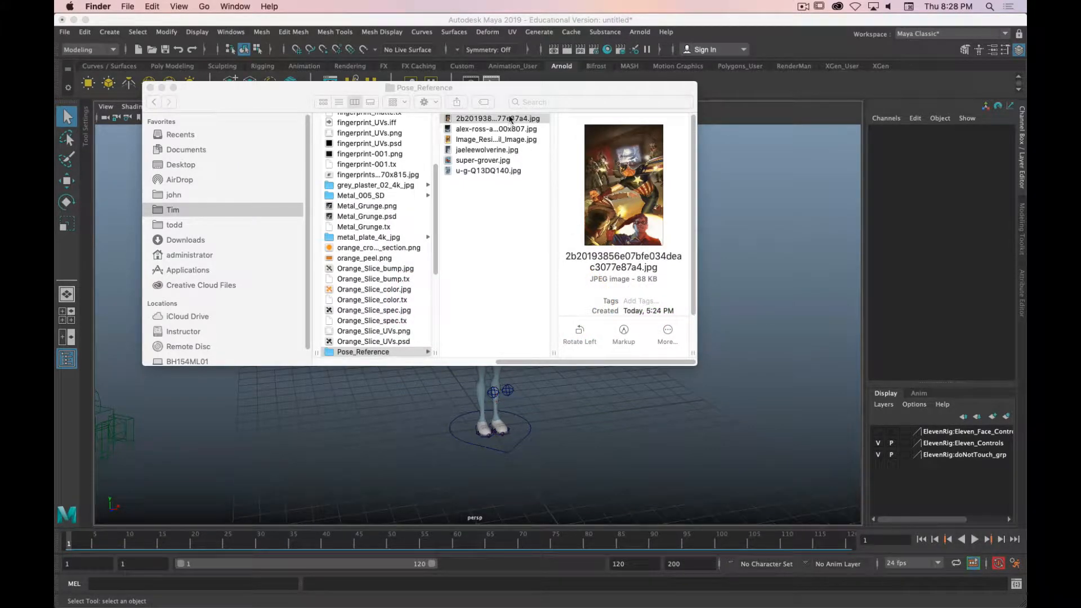
{"action": "left_click_drag", "start_coordinate": [502, 87], "coordinate": [528, 147]}
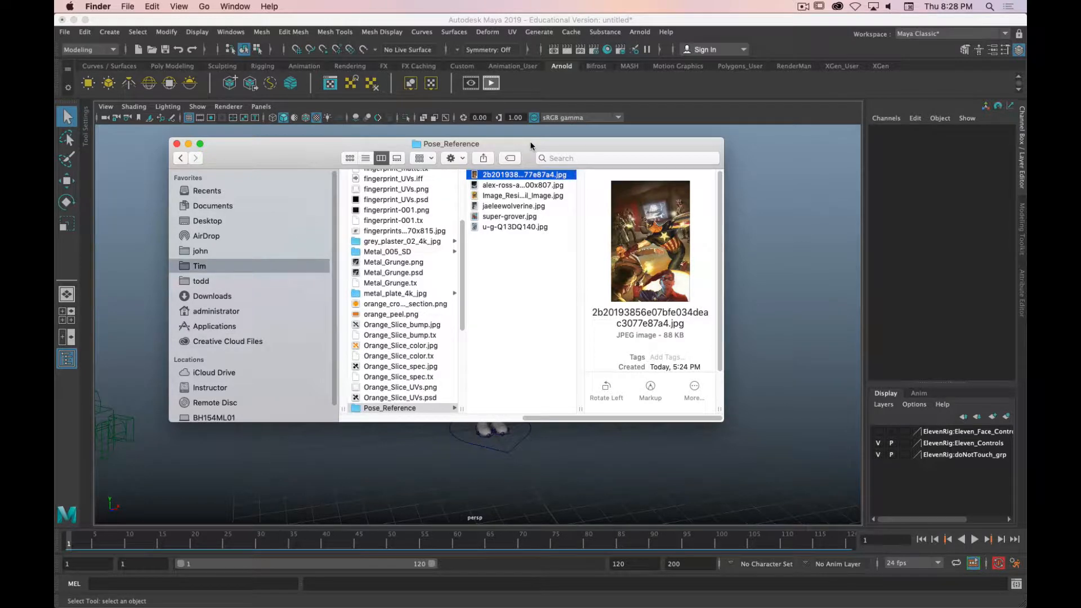
{"action": "key", "text": "space"}
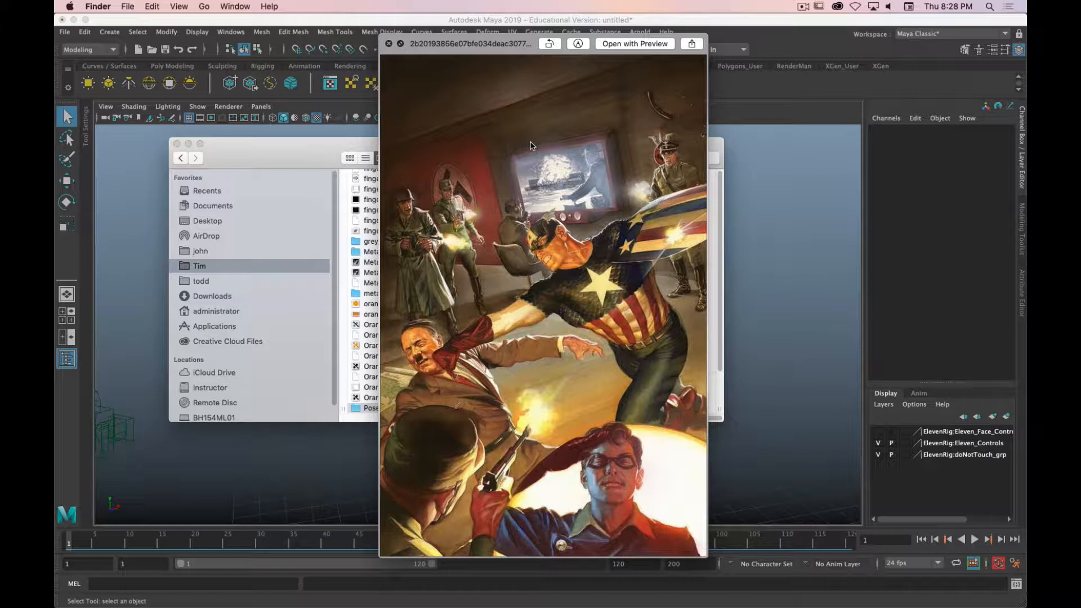
{"action": "key", "text": "Down"}
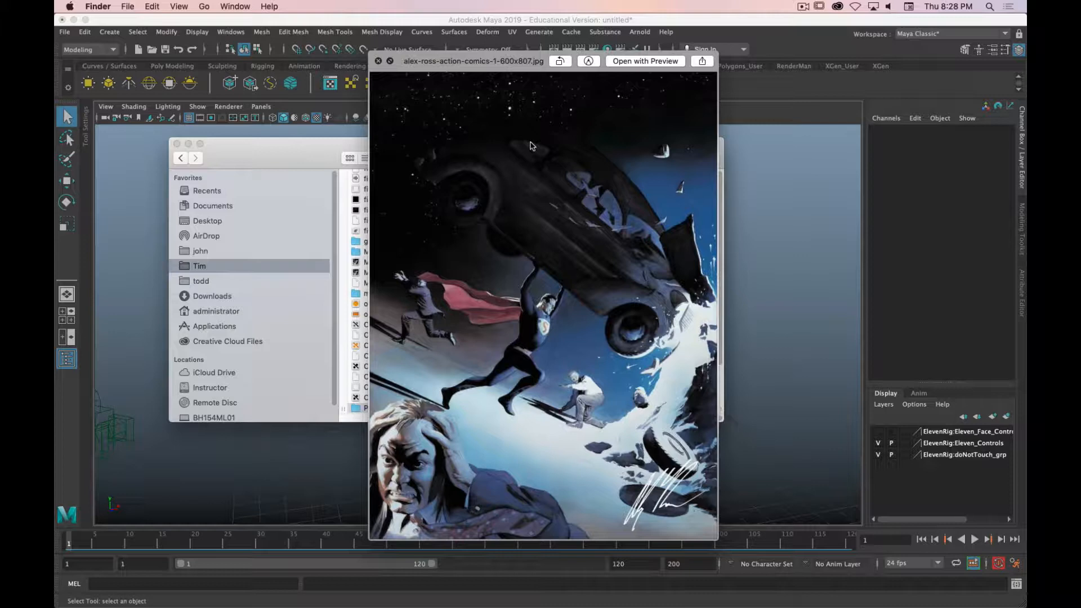
{"action": "key", "text": "Down"}
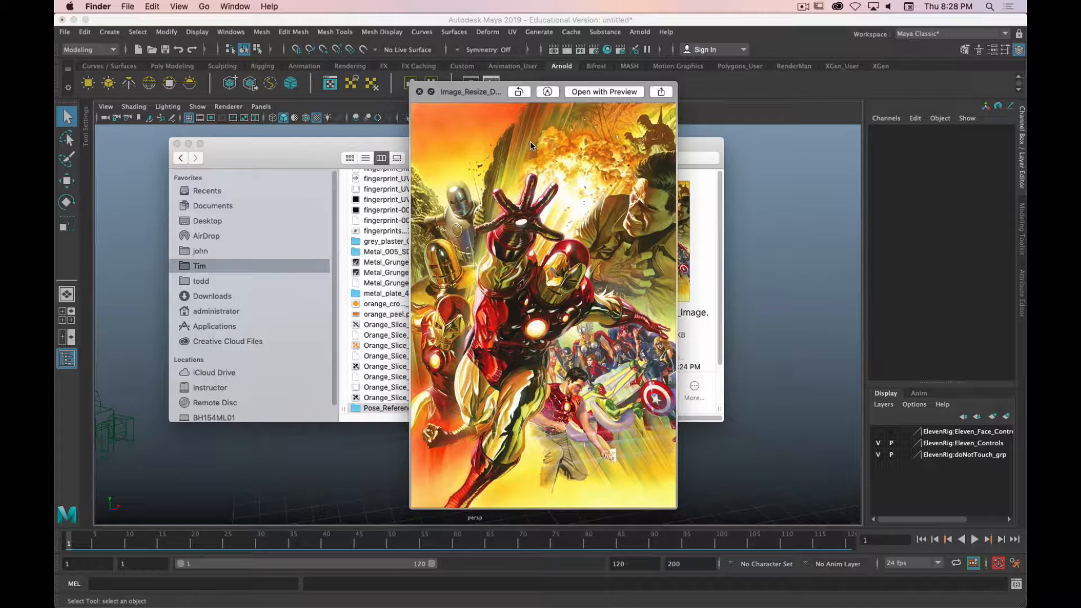
{"action": "key", "text": "Down"}
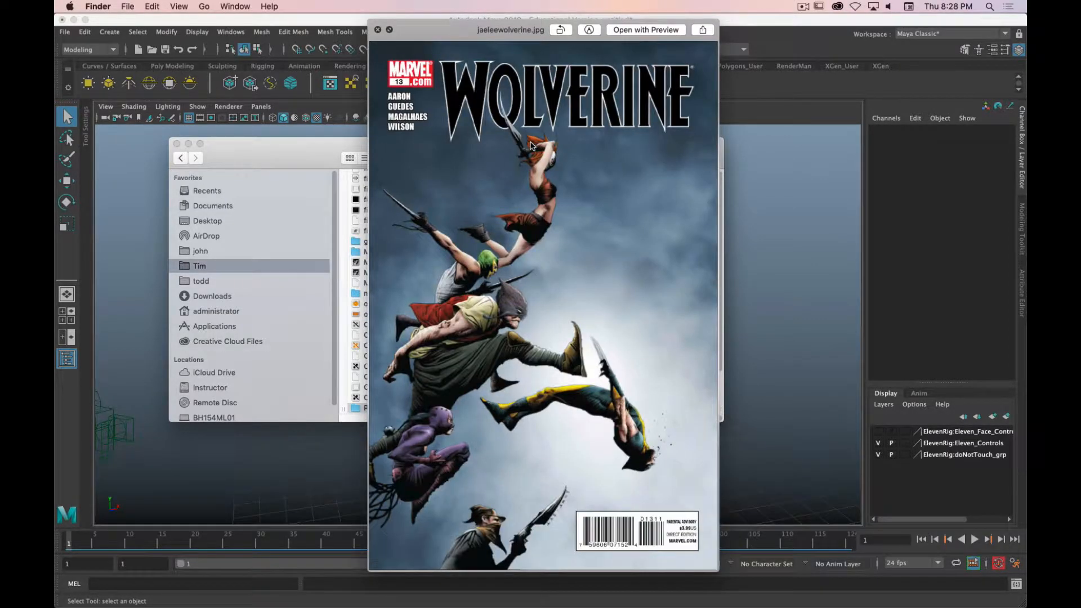
{"action": "key", "text": "Down"}
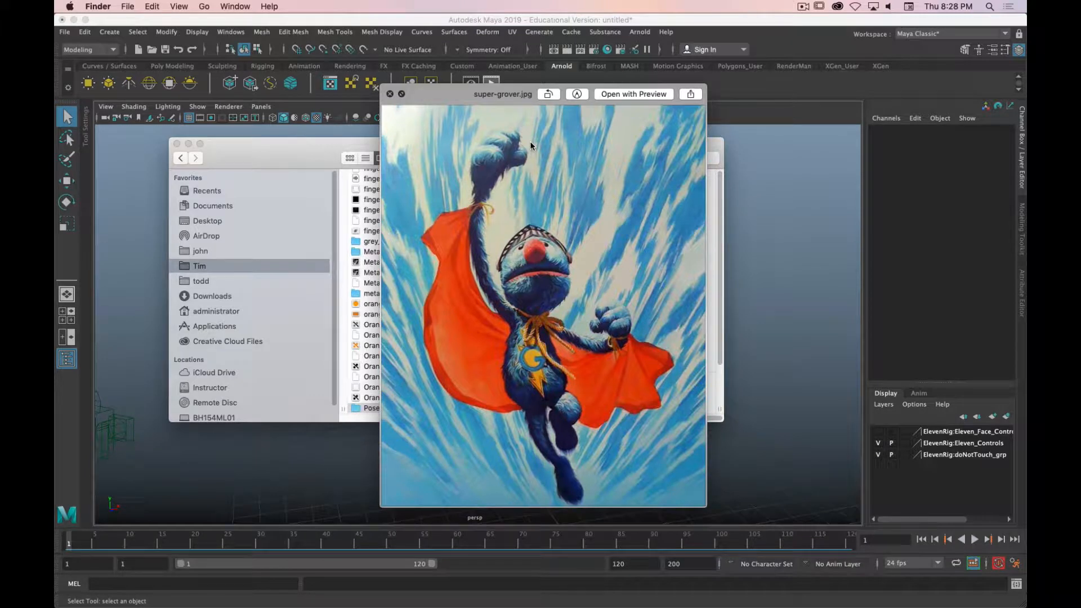
{"action": "key", "text": "Down"}
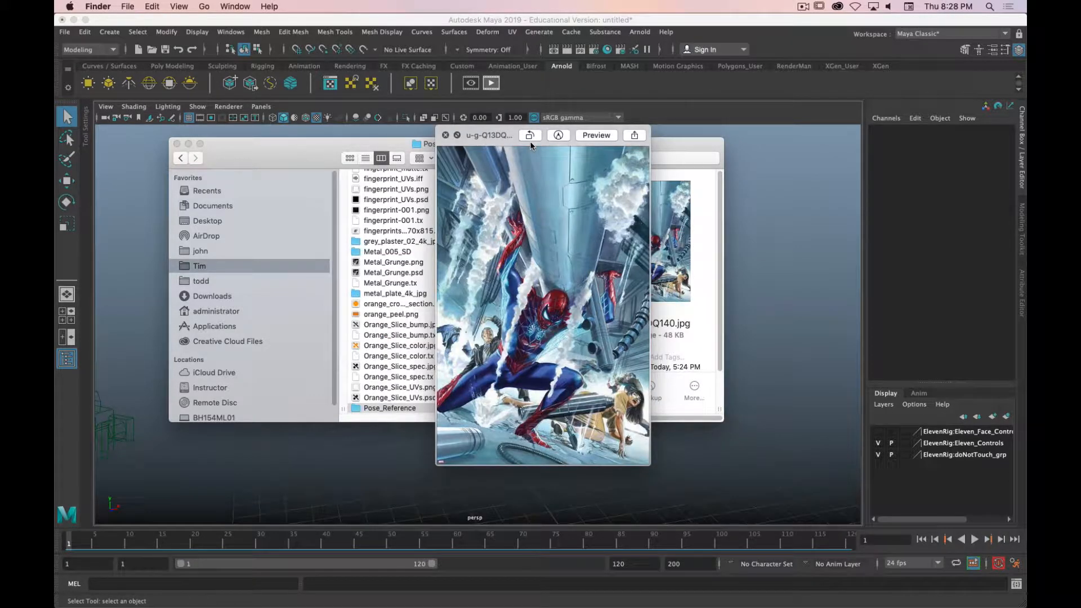
{"action": "key", "text": "Up"}
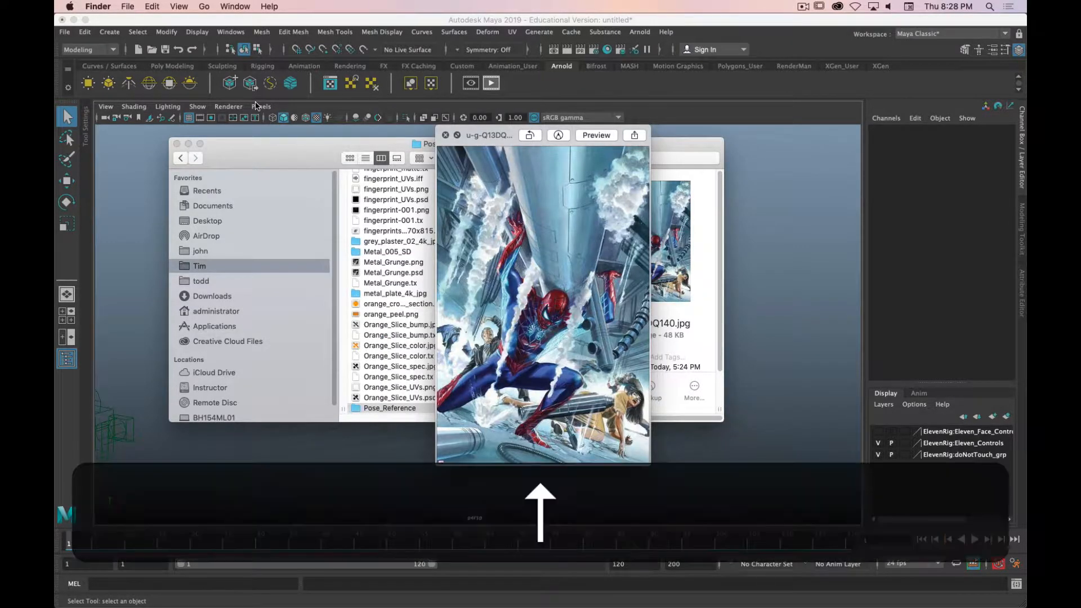
{"action": "key", "text": "Up"}
{"action": "key", "text": "Up"}
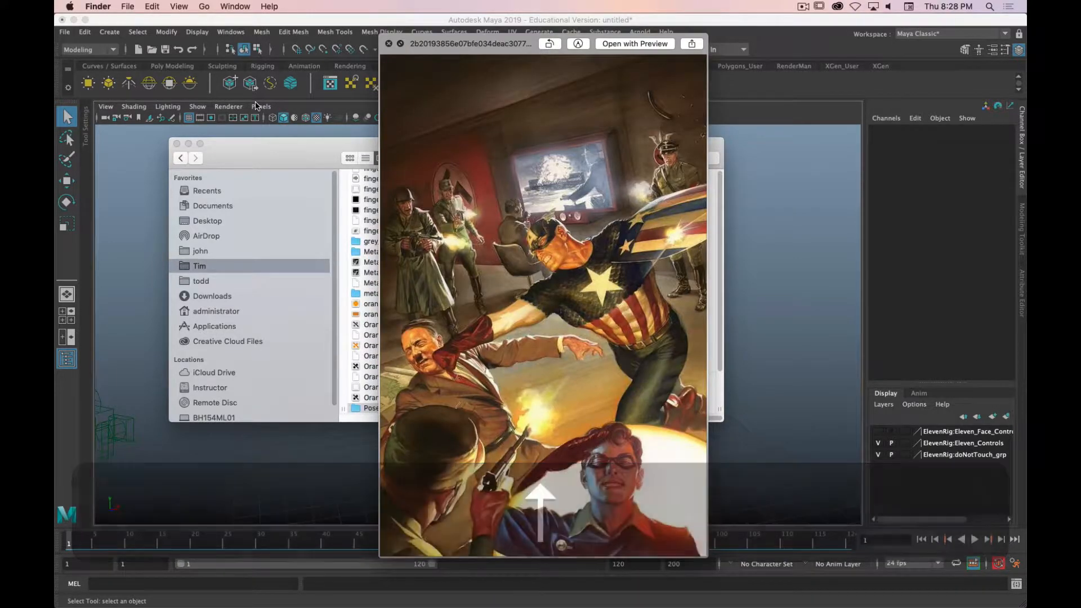
{"action": "key", "text": "Up"}
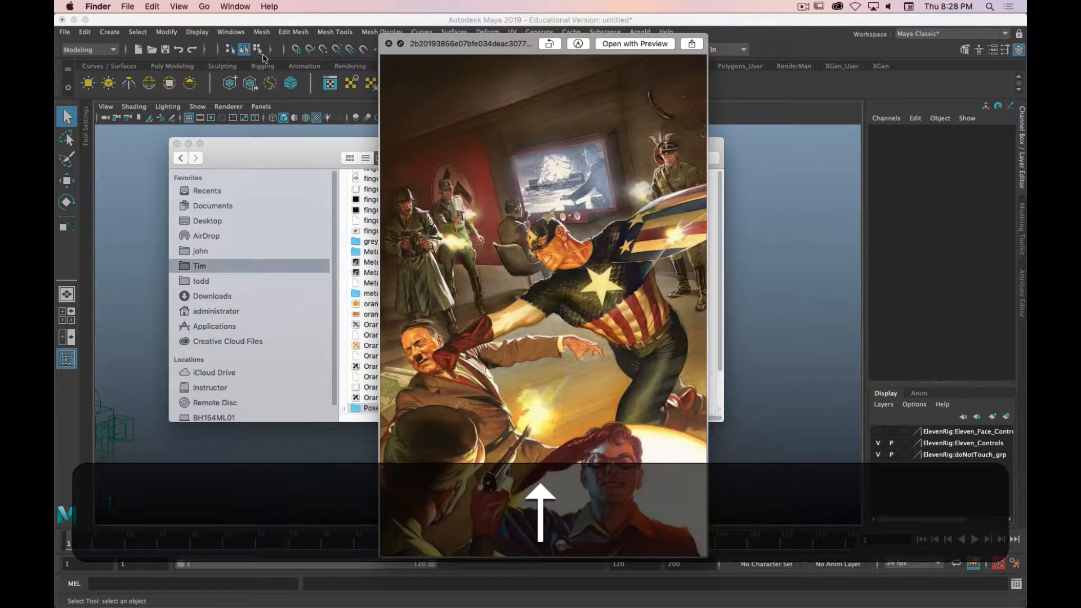
Switch to Firefox, search Google Images for "alex ross", and examine the Shazam and Invaders #1 artwork for pose ideas
{"action": "key", "text": "super+Tab"}
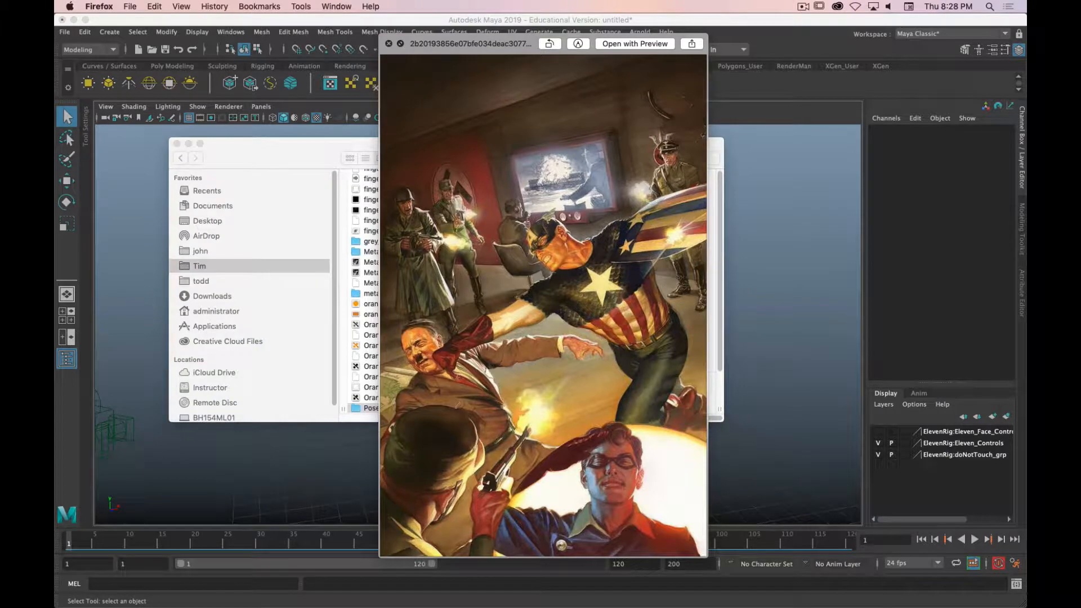
{"action": "type", "text": "alex ross"}
{"action": "key", "text": "Return"}
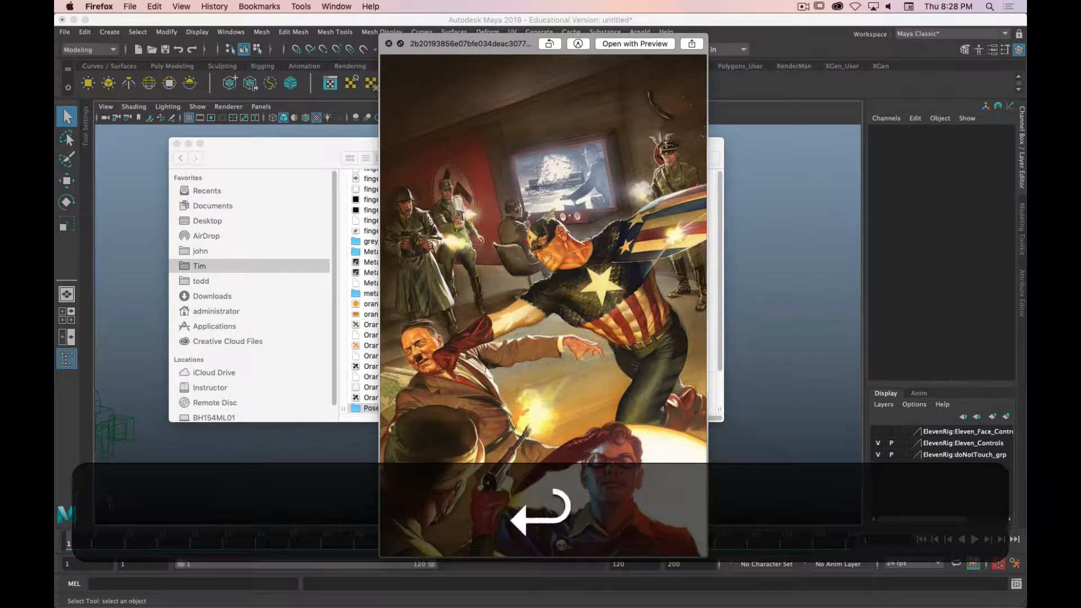
{"action": "left_click_drag", "start_coordinate": [54, 141], "coordinate": [894, 34]}
{"action": "left_click", "coordinate": [298, 139]}
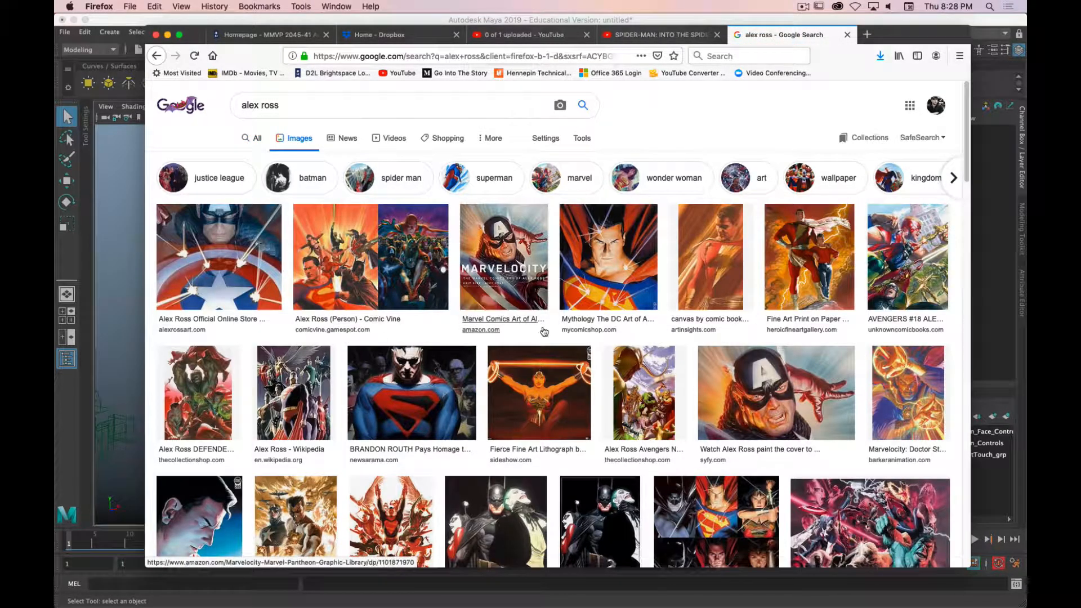
{"action": "left_click", "coordinate": [814, 259]}
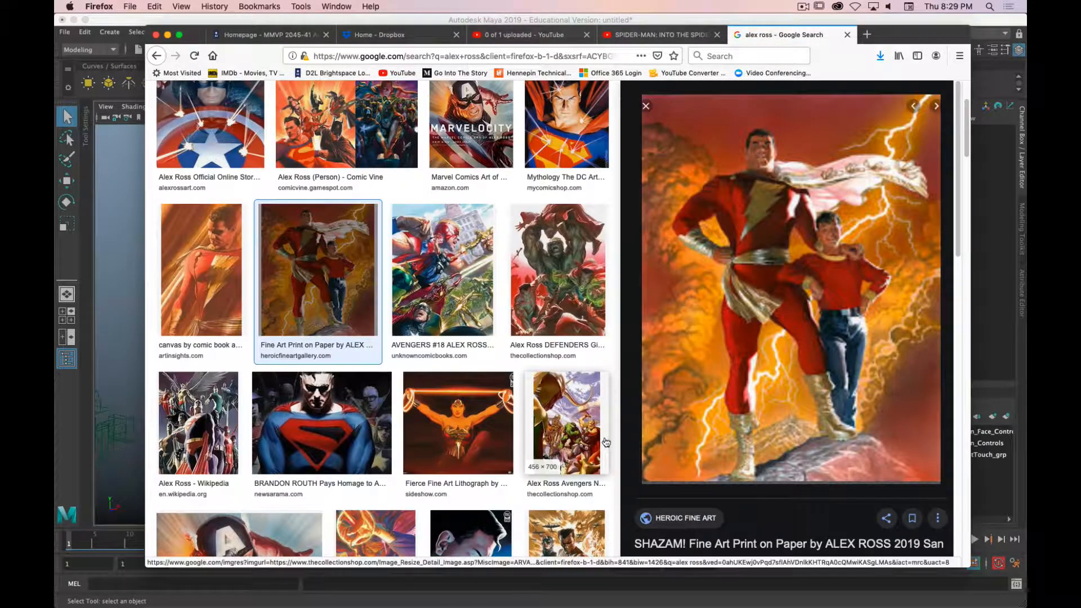
{"action": "scroll", "coordinate": [487, 435], "scroll_direction": "down", "scroll_amount": 3}
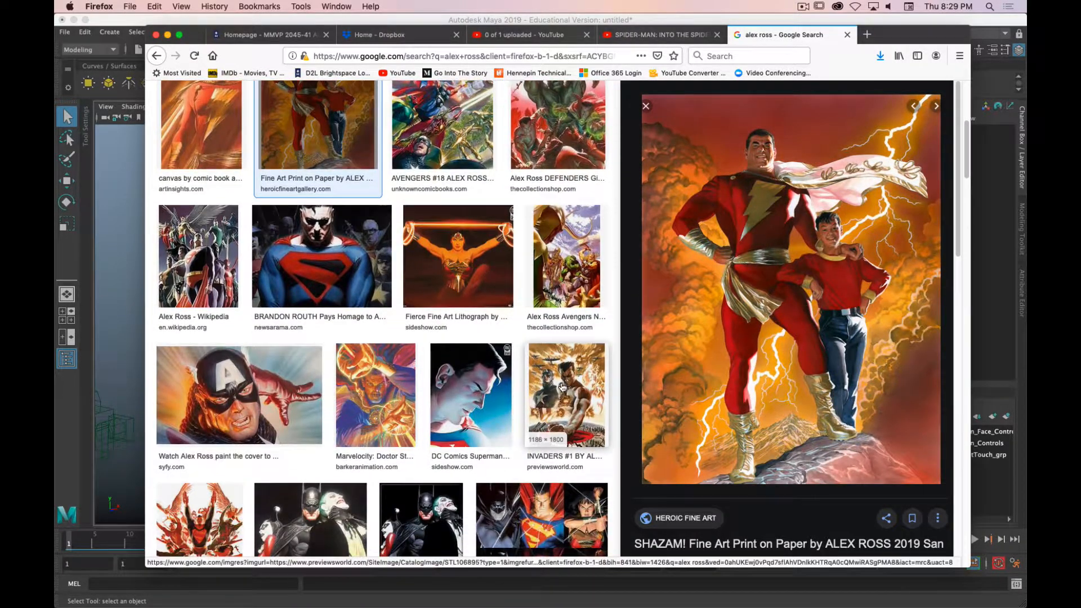
{"action": "left_click", "coordinate": [566, 394]}
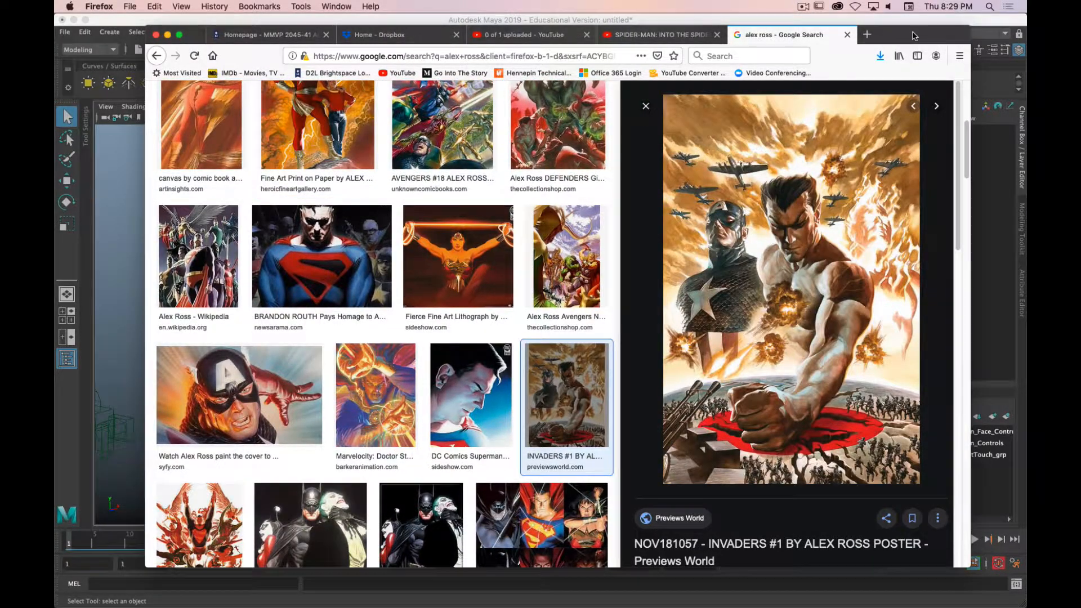
{"action": "key", "text": "super+m"}
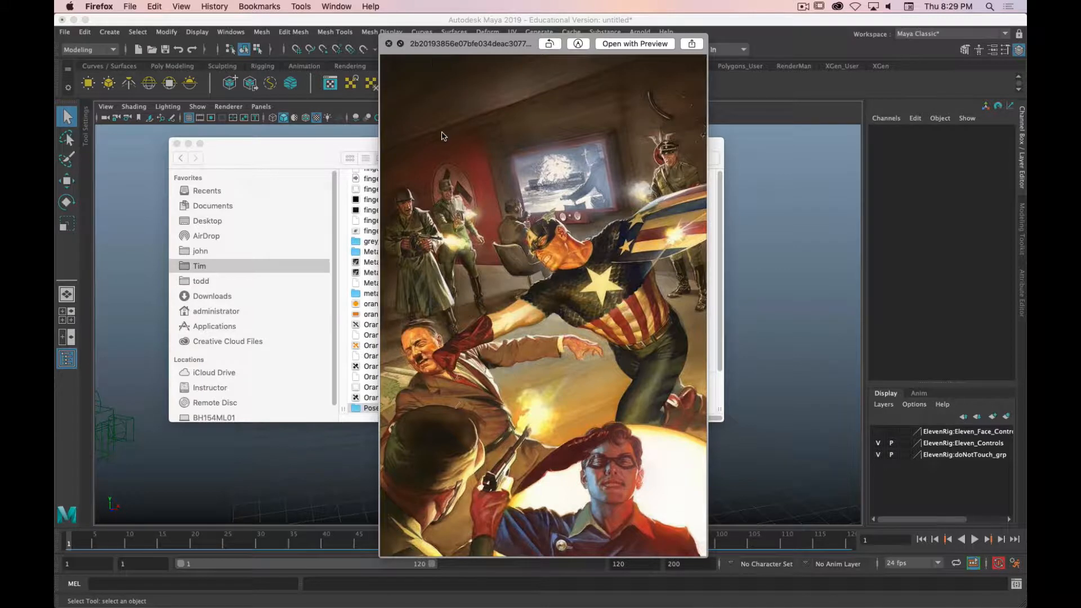
Return to Finder, close the enlarged preview and look through the reference files in the Pose_Reference folder
{"action": "key", "text": "space"}
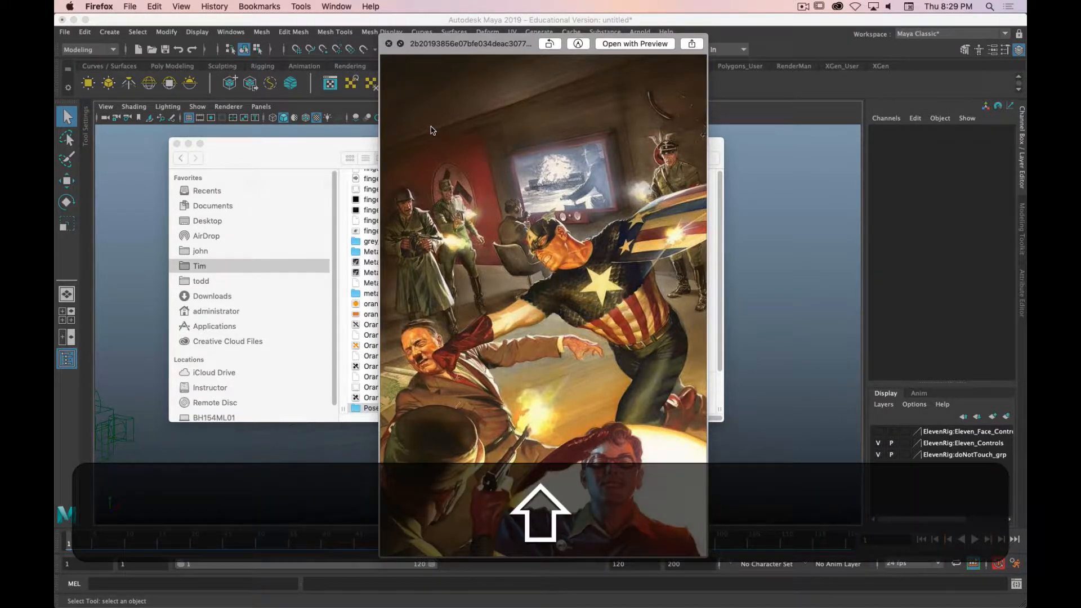
{"action": "key", "text": "shift+space"}
{"action": "left_click", "coordinate": [467, 47]}
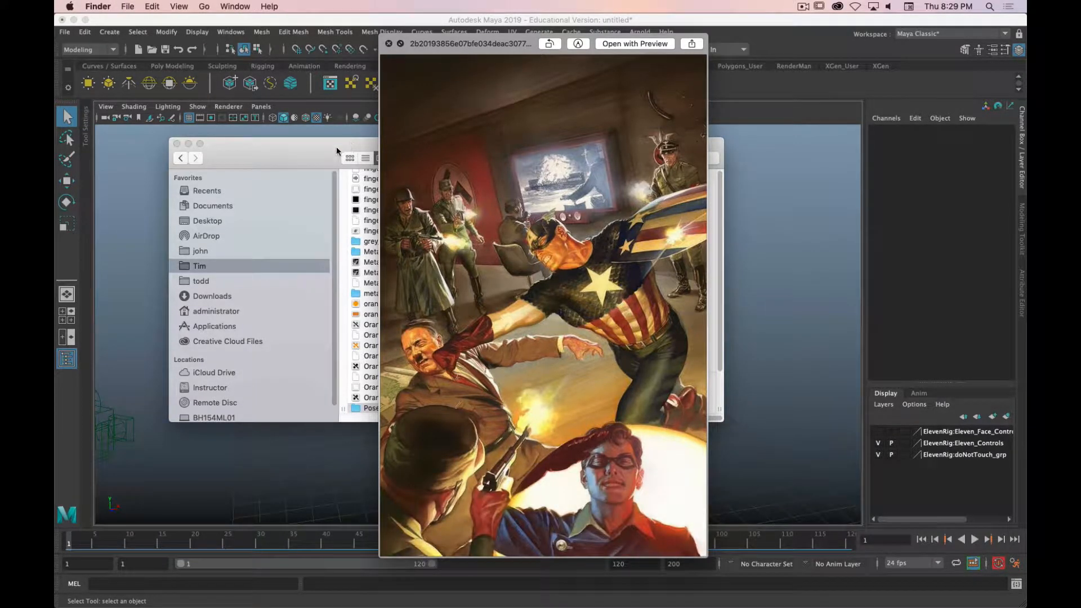
{"action": "key", "text": "space"}
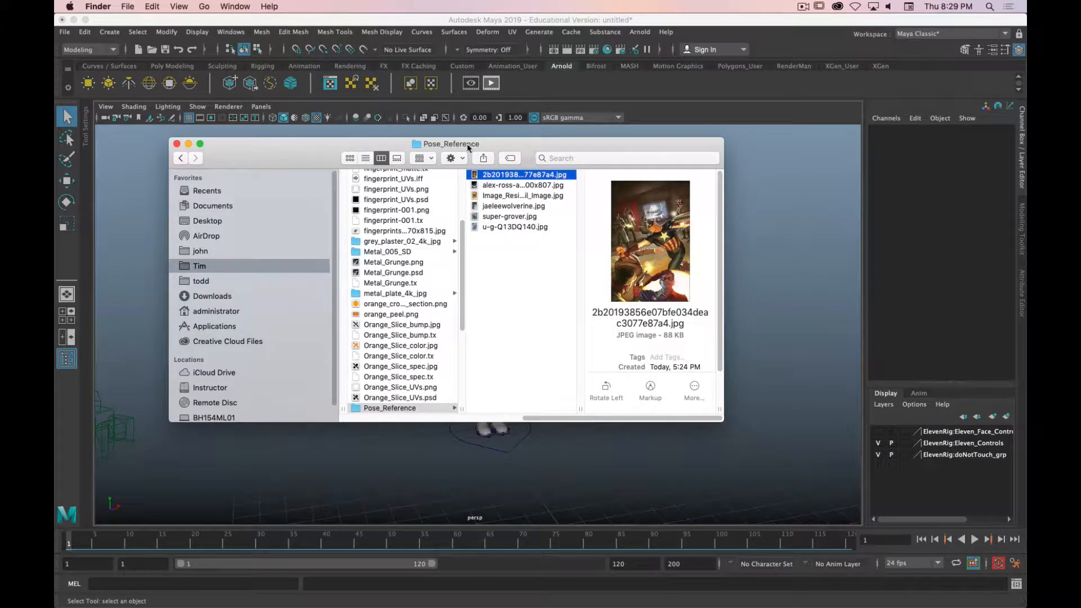
{"action": "left_click", "coordinate": [521, 186]}
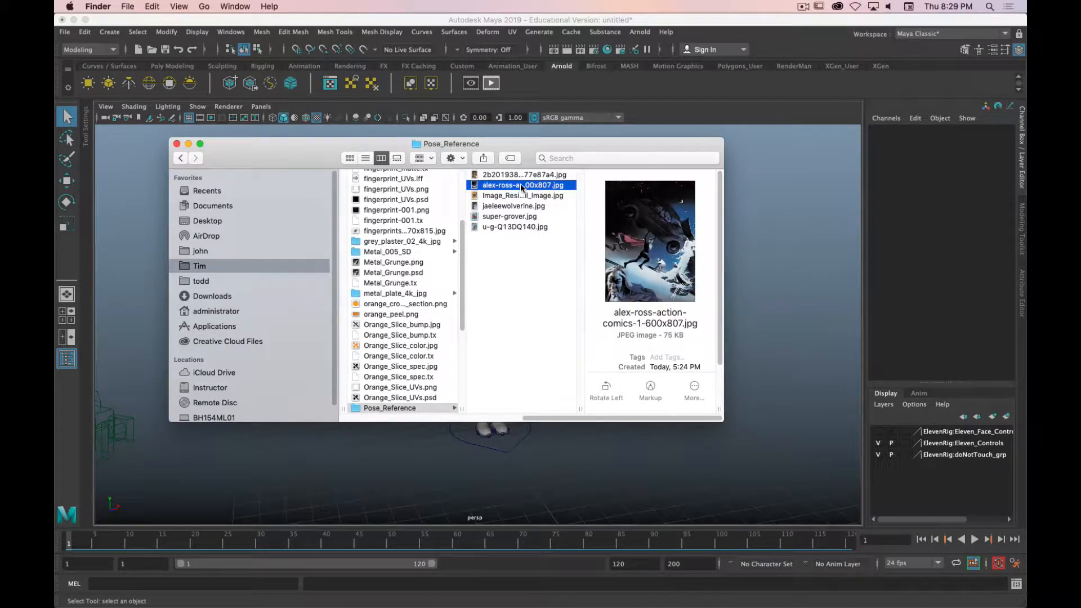
{"action": "key", "text": "Down"}
{"action": "key", "text": "space"}
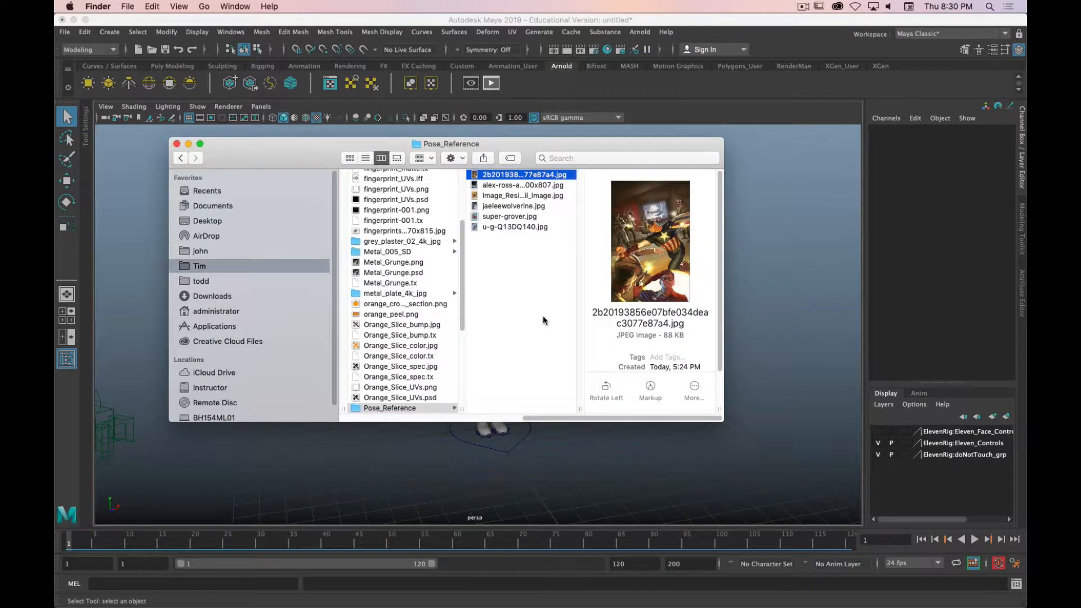
Open 2b20193856e07bfe034deac3077e87a4.jpg in Preview, examine it beside the Maya character, and close it
{"action": "key", "text": "super+o"}
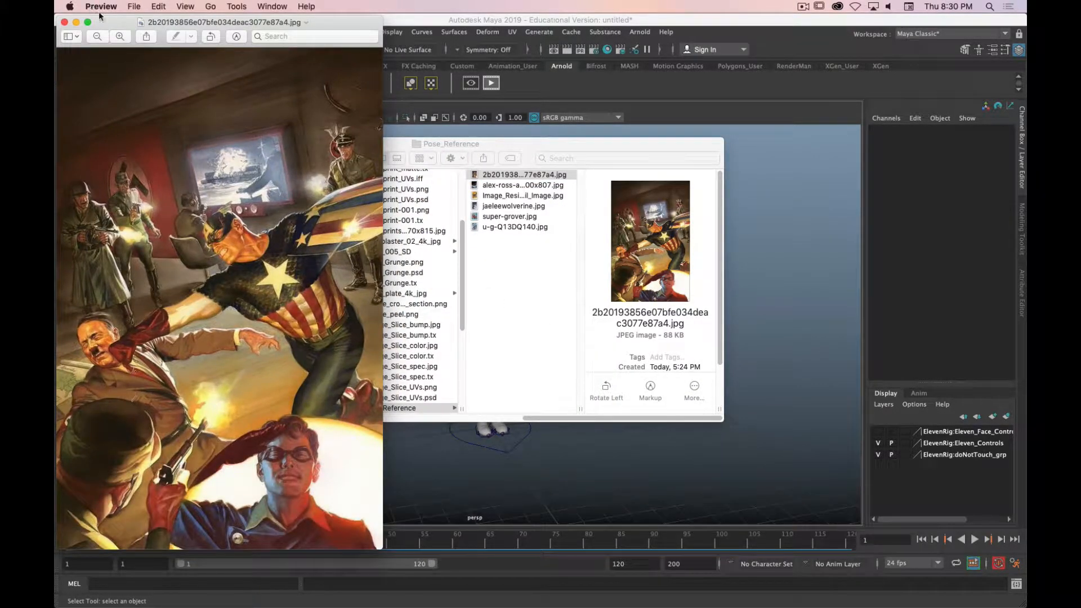
{"action": "left_click_drag", "start_coordinate": [112, 23], "coordinate": [682, 20]}
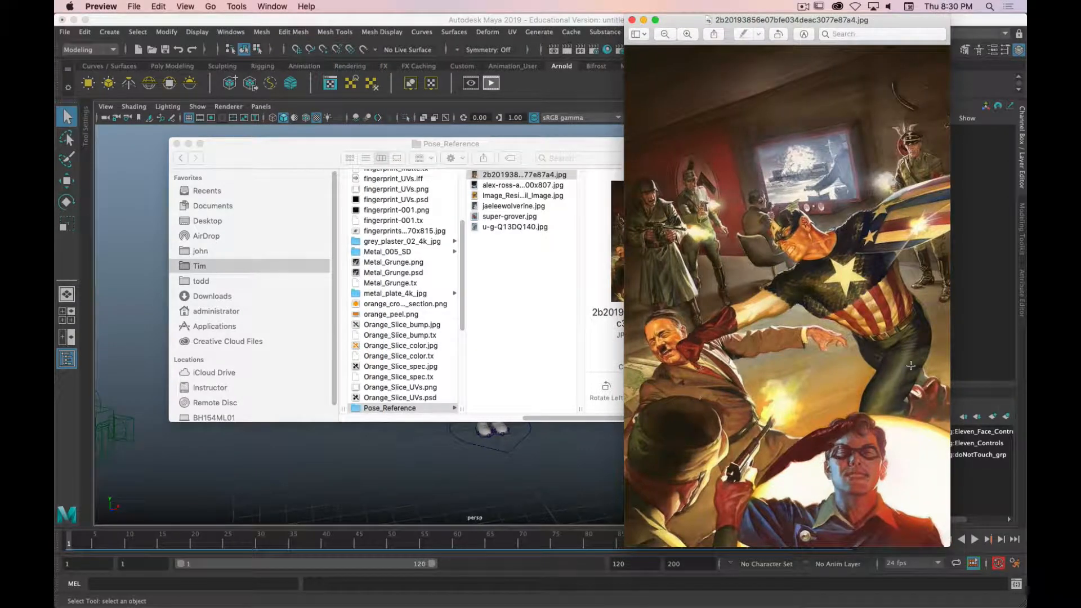
{"action": "key", "text": "super+period"}
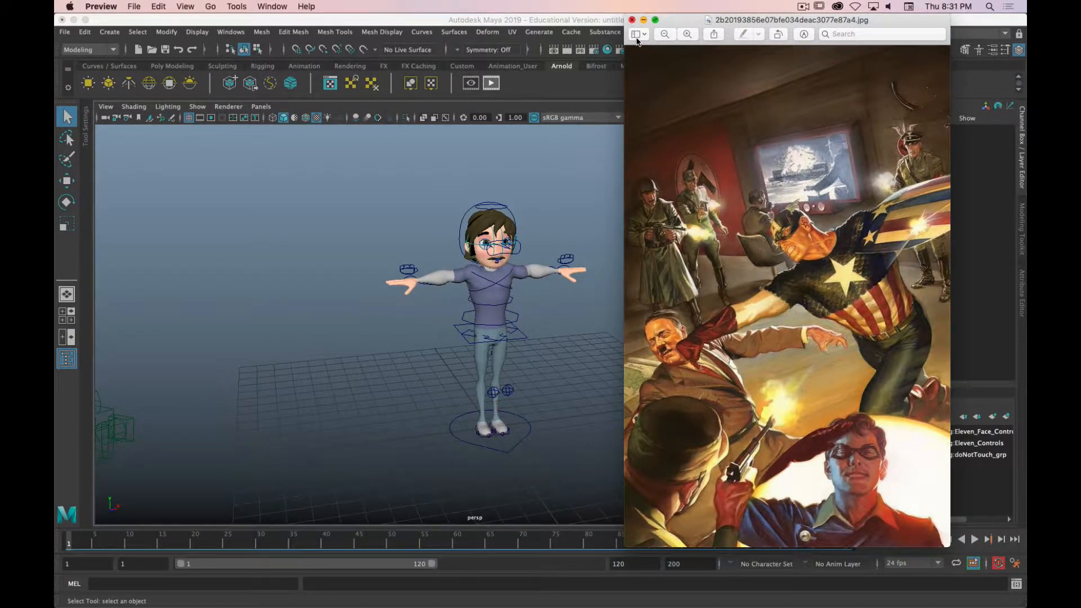
{"action": "left_click", "coordinate": [632, 20]}
Switch the Maya viewport to the front view with the whole character framed
{"action": "right_click_drag", "start_coordinate": [596, 329], "coordinate": [596, 303]}
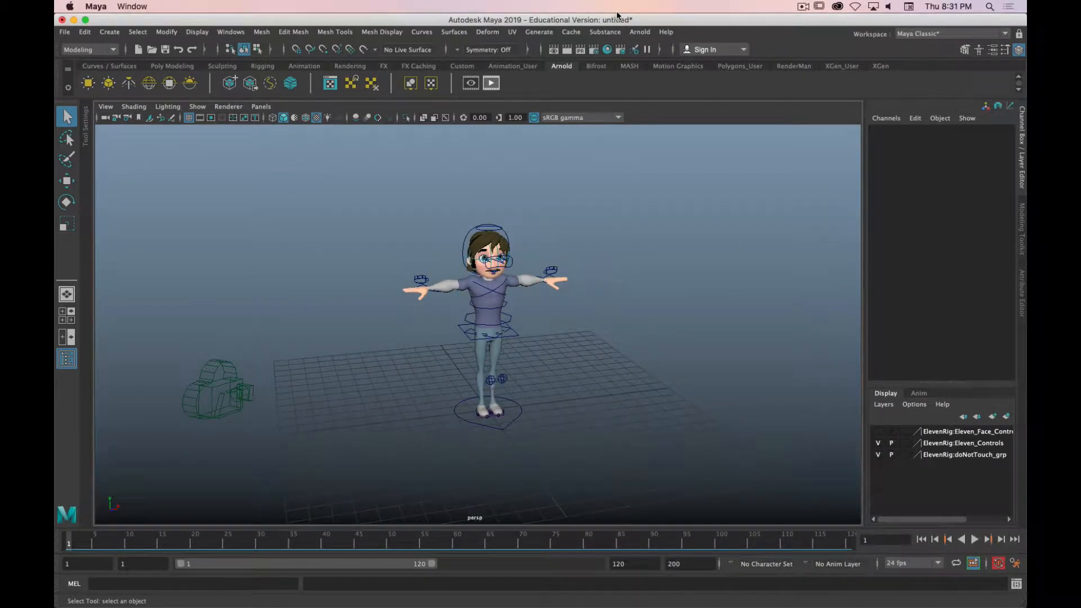
{"action": "key", "text": "space"}
{"action": "left_click_drag", "start_coordinate": [573, 254], "coordinate": [575, 283]}
{"action": "middle_click_drag", "start_coordinate": [556, 220], "coordinate": [574, 356], "text": "alt"}
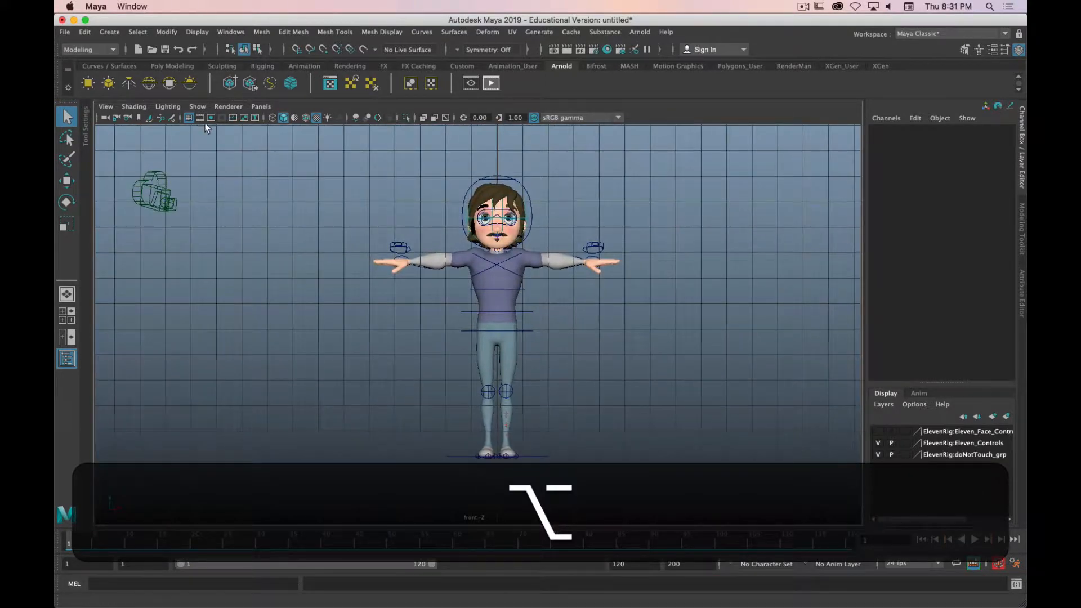
Add an image plane to the front view using 2b20193856e07bfe034deac3077e87a4.jpg from Class_Prep_Fall_2019/sourceimages/Pose_Reference
{"action": "left_click", "coordinate": [149, 118]}
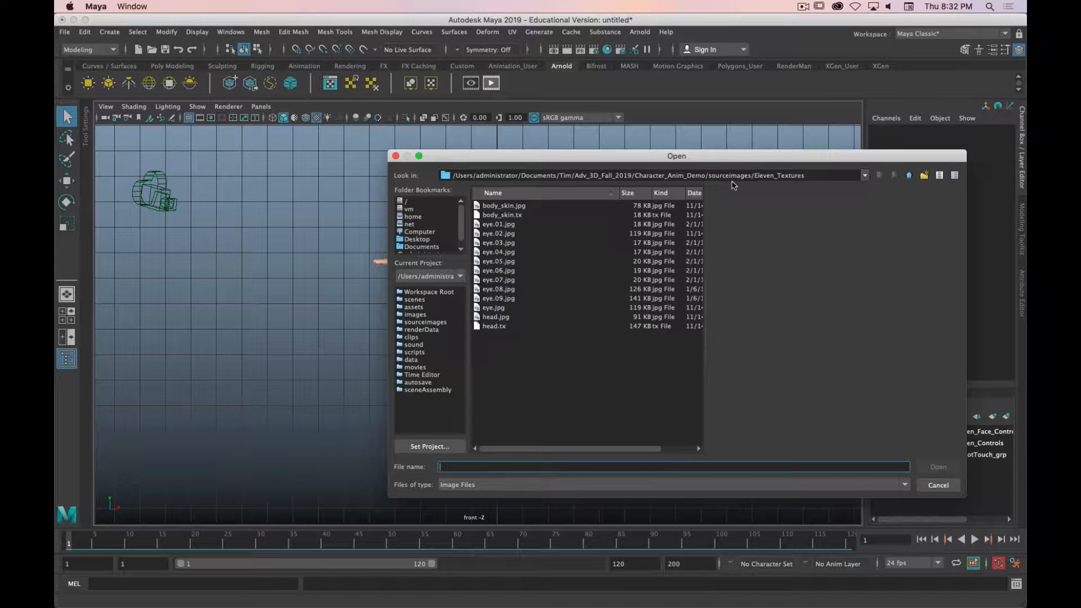
{"action": "left_click", "coordinate": [908, 175]}
{"action": "left_click", "coordinate": [908, 176]}
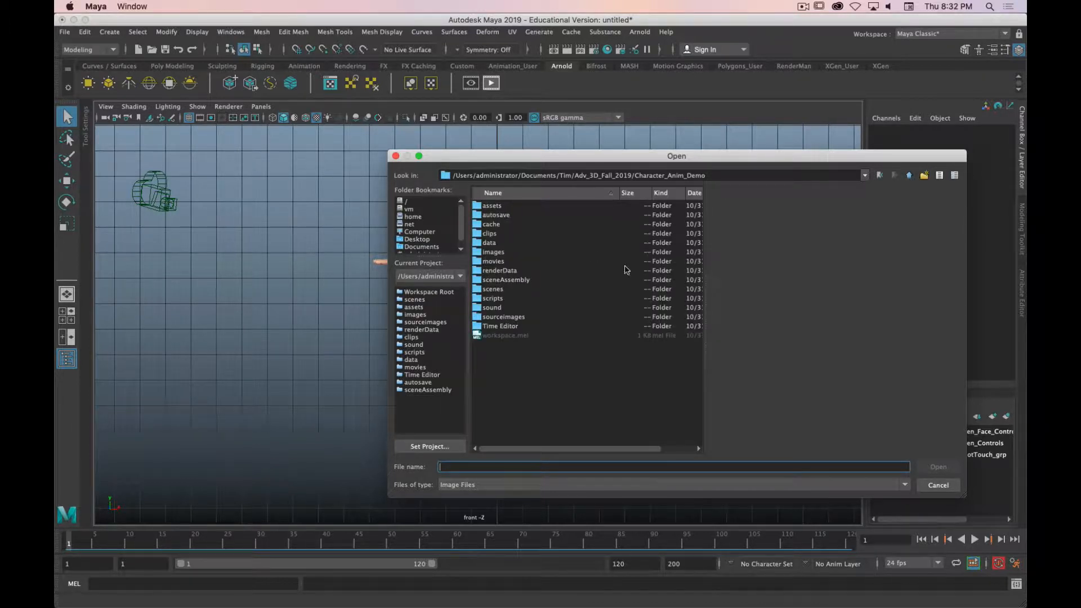
{"action": "left_click", "coordinate": [909, 175]}
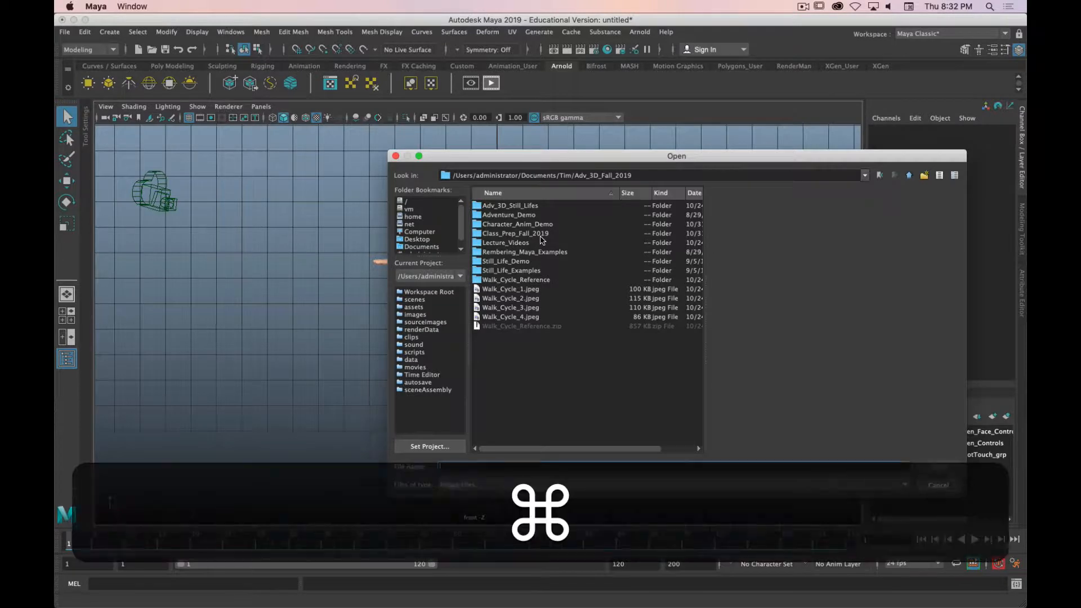
{"action": "key", "text": "super+period"}
{"action": "double_click", "coordinate": [541, 233]}
{"action": "double_click", "coordinate": [519, 316]}
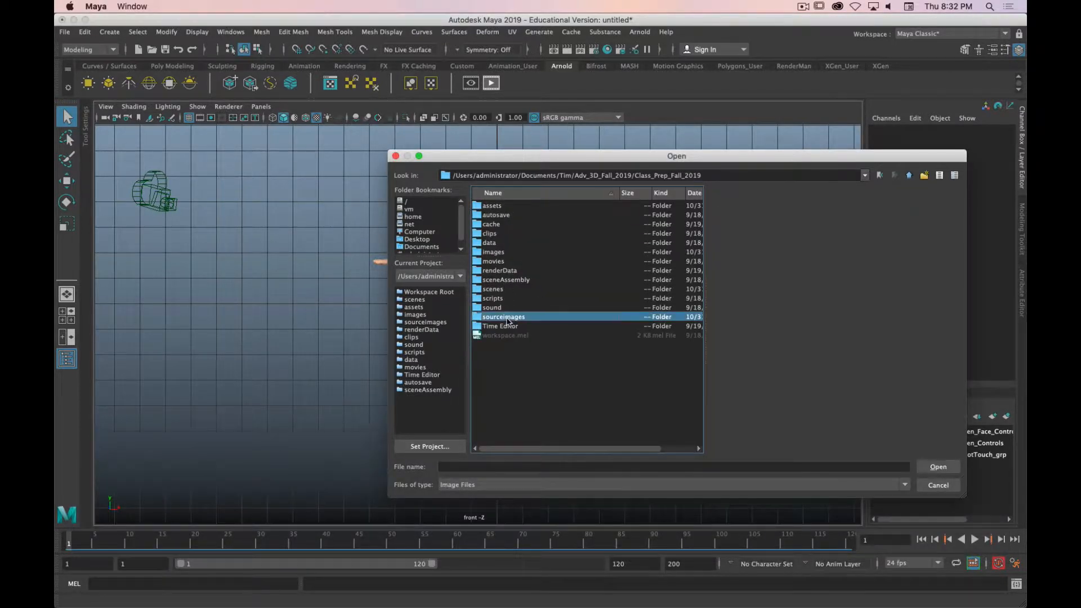
{"action": "scroll", "coordinate": [543, 366], "scroll_direction": "down", "scroll_amount": 10}
{"action": "scroll", "coordinate": [543, 389], "scroll_direction": "up", "scroll_amount": 10}
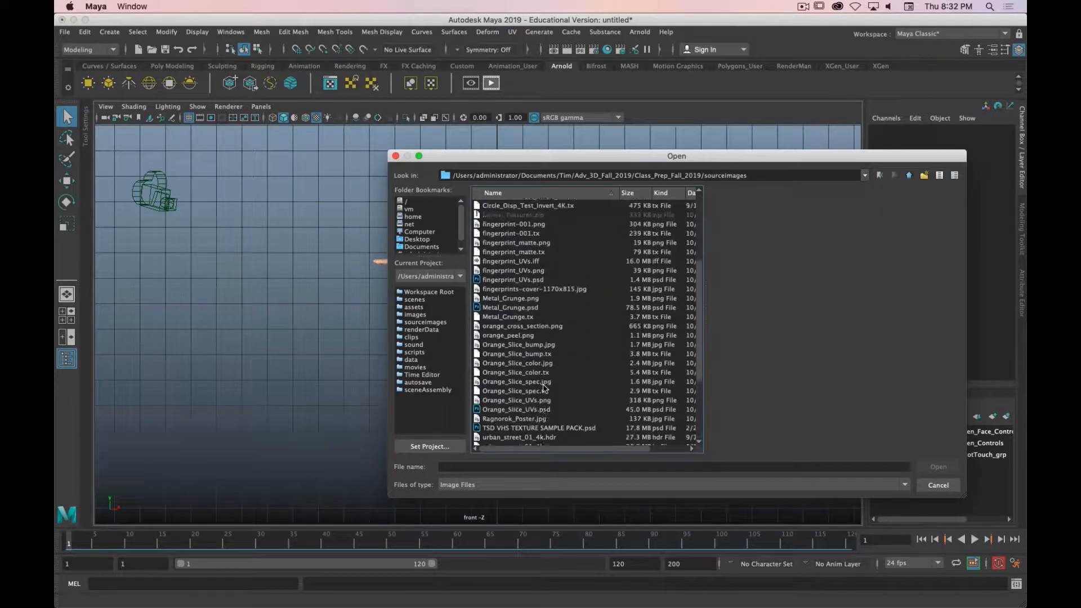
{"action": "double_click", "coordinate": [514, 272]}
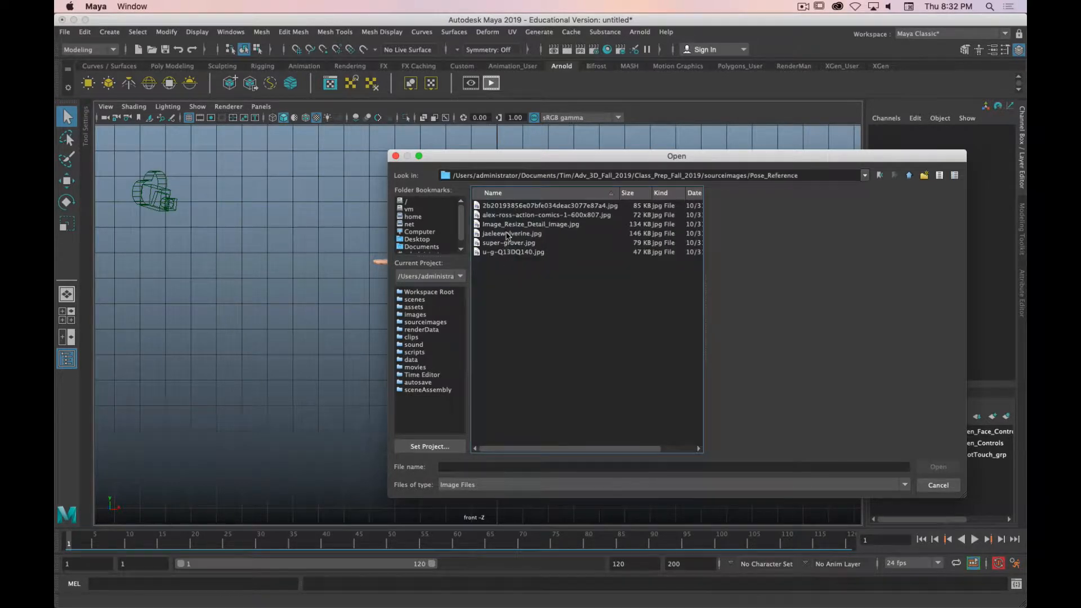
{"action": "left_click", "coordinate": [517, 207]}
{"action": "left_click", "coordinate": [939, 466]}
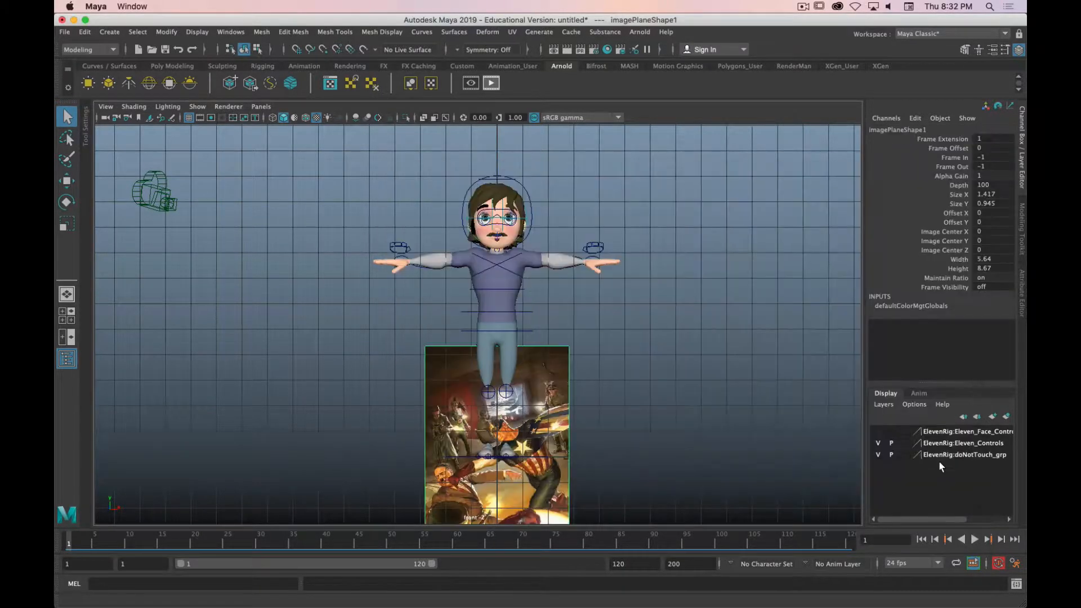
Move the reference image plane up and out beside the character, to about X 5.21 and Y 5.31
{"action": "scroll", "coordinate": [524, 448], "scroll_direction": "up", "scroll_amount": 3}
{"action": "middle_click_drag", "start_coordinate": [524, 448], "coordinate": [522, 401], "text": "alt"}
{"action": "key", "text": "w"}
{"action": "left_click_drag", "start_coordinate": [538, 389], "coordinate": [690, 237]}
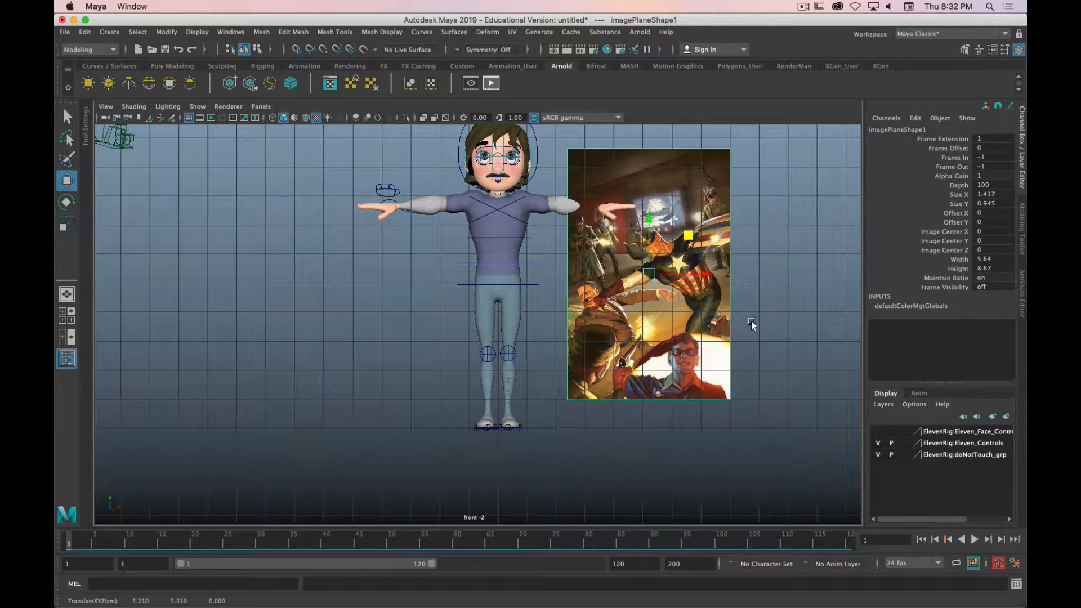
{"action": "key", "text": "q"}
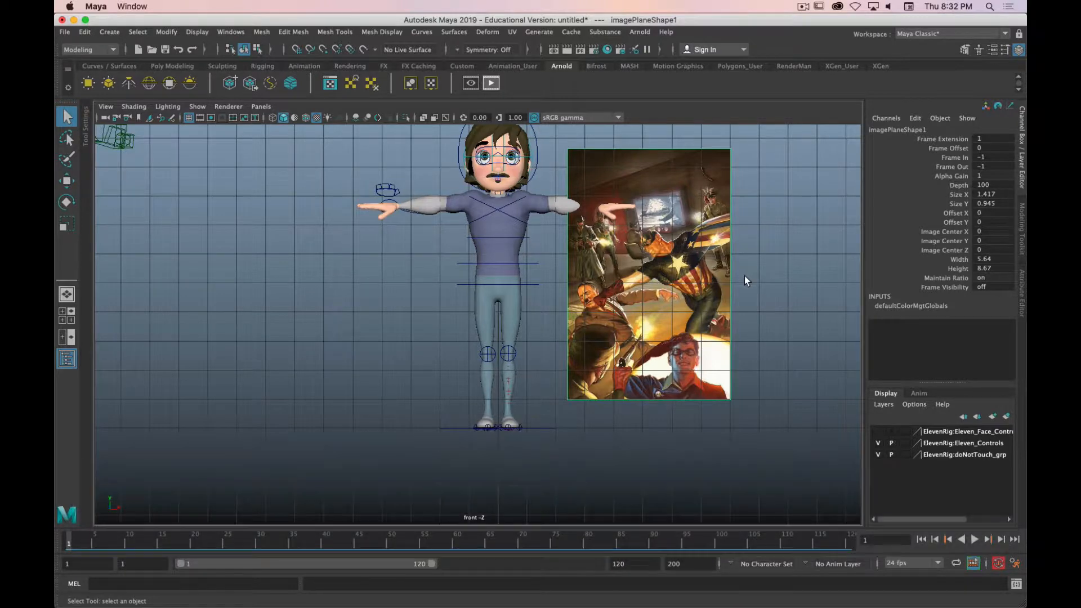
Scale the image plane up slightly and raise it a little beside the character
{"action": "key", "text": "r"}
{"action": "middle_click_drag", "start_coordinate": [715, 336], "coordinate": [764, 338]}
{"action": "key", "text": "w"}
{"action": "left_click_drag", "start_coordinate": [651, 224], "coordinate": [651, 196]}
Switch from the front view to the perspective view, with the character and the image plane framed at an angle
{"action": "key", "text": "space"}
{"action": "left_click_drag", "start_coordinate": [535, 297], "coordinate": [529, 268]}
{"action": "left_click_drag", "start_coordinate": [538, 330], "coordinate": [644, 391], "text": "alt"}
{"action": "scroll", "coordinate": [495, 343], "scroll_direction": "up", "scroll_amount": 5}
{"action": "scroll", "coordinate": [512, 338], "scroll_direction": "down", "scroll_amount": 4}
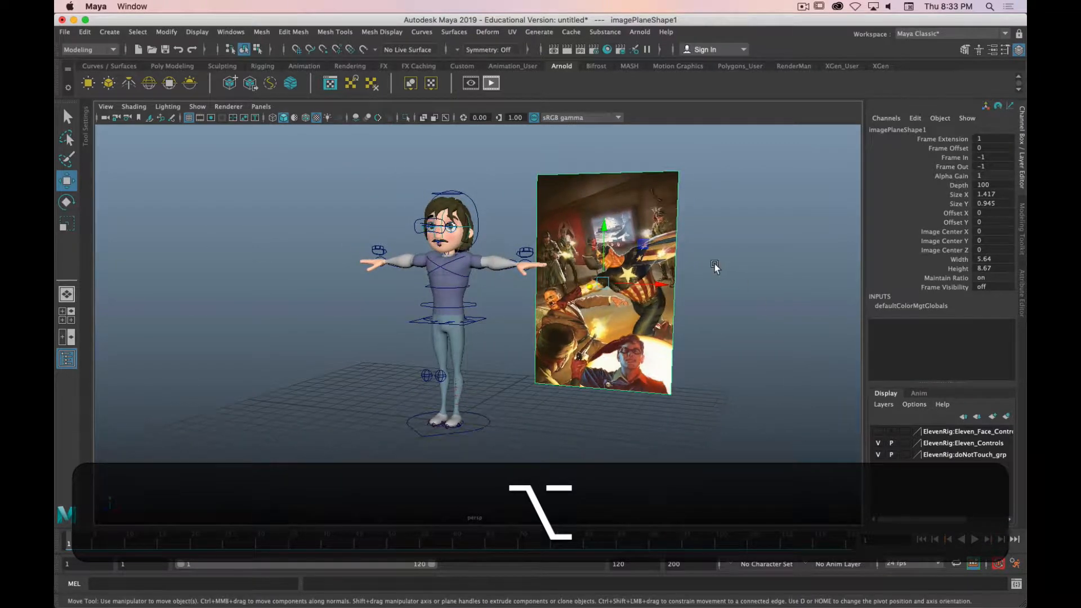
Create a display layer containing the selected image plane and name it Image_REF
{"action": "left_click", "coordinate": [1006, 416]}
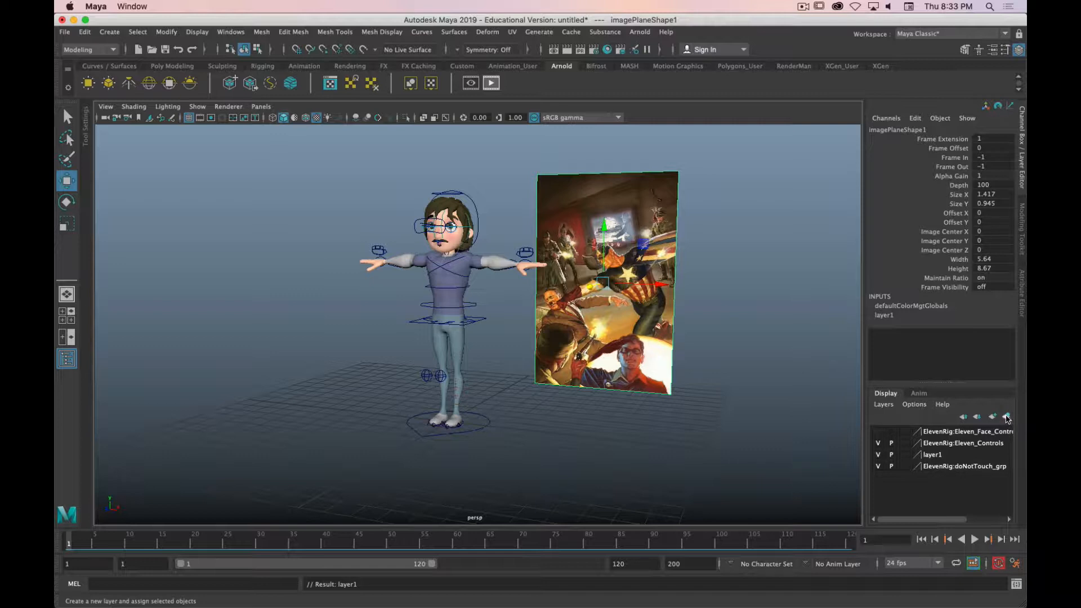
{"action": "double_click", "coordinate": [935, 455]}
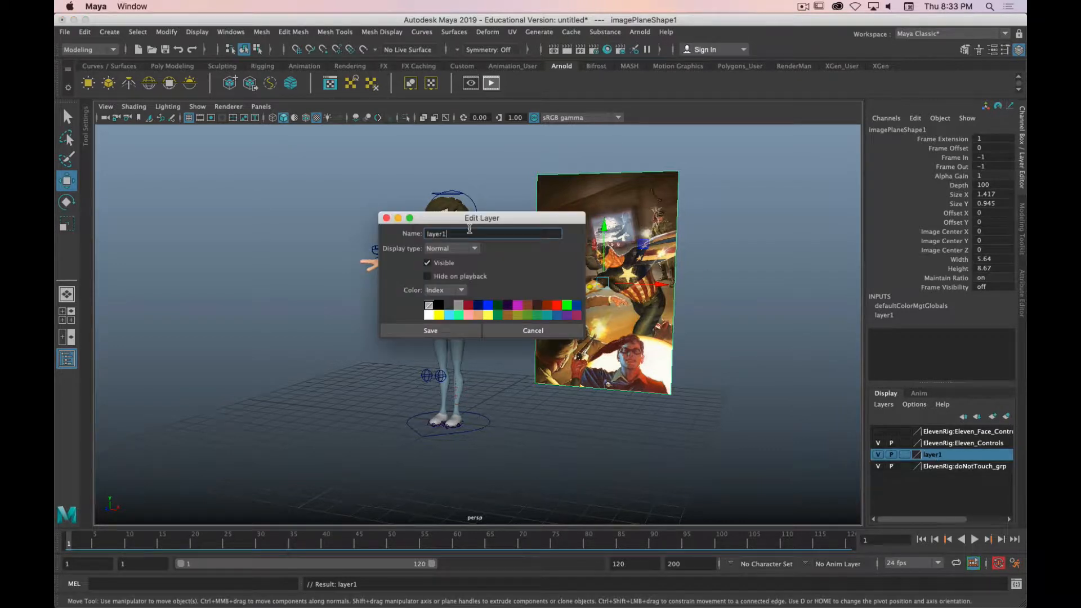
{"action": "left_click_drag", "start_coordinate": [469, 229], "coordinate": [332, 227]}
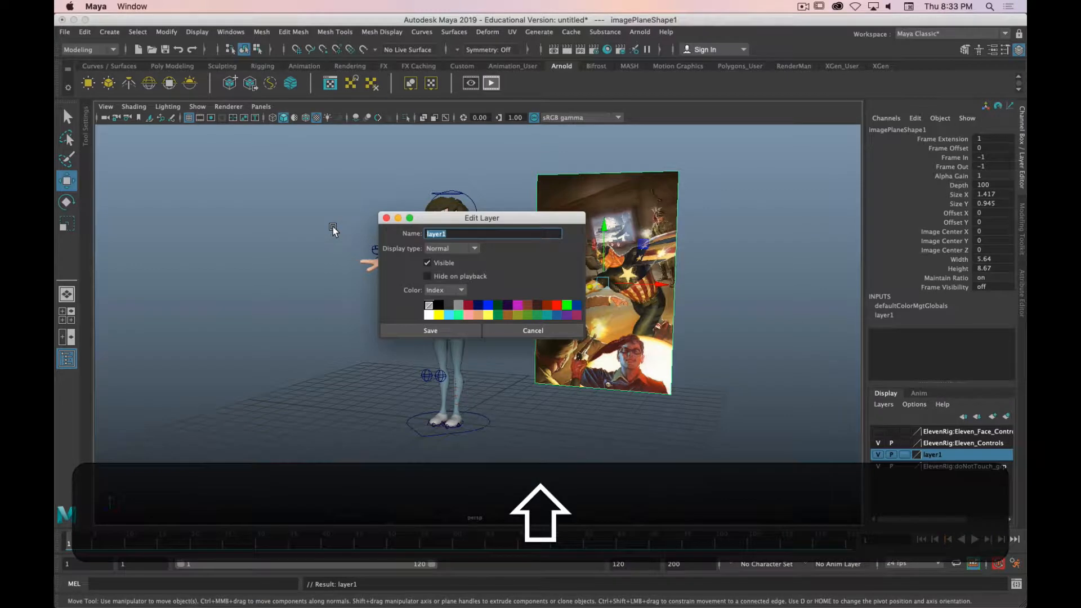
{"action": "type", "text": "Image_REF"}
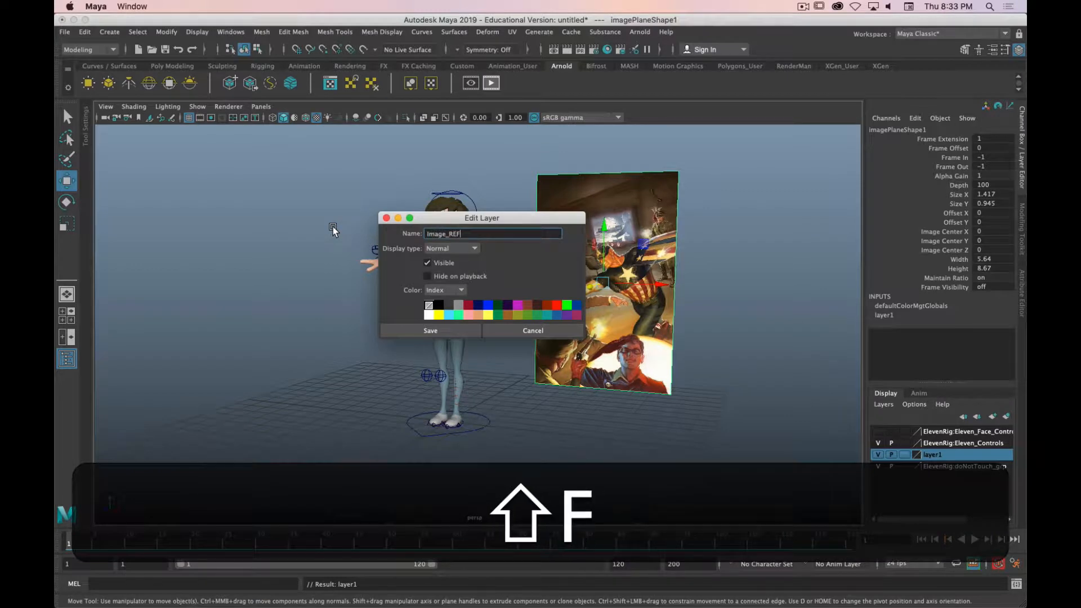
{"action": "key", "text": "shift+Return"}
{"action": "left_click", "coordinate": [445, 331]}
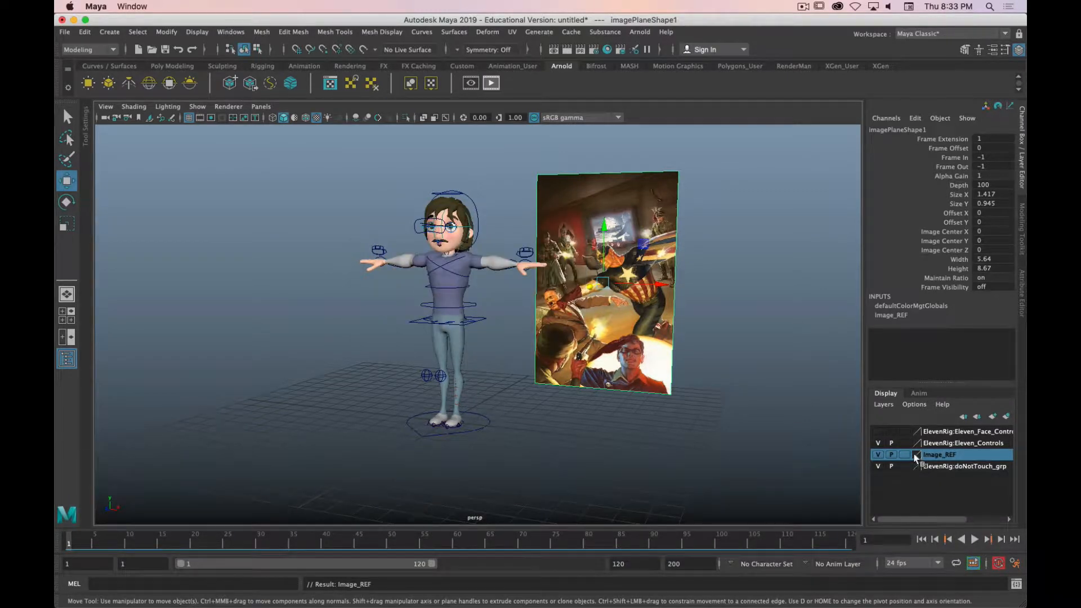
Set the Image_REF layer to Reference and test that the image plane cannot be selected
{"action": "left_click", "coordinate": [907, 454]}
{"action": "left_click", "coordinate": [907, 455]}
{"action": "left_click", "coordinate": [610, 320]}
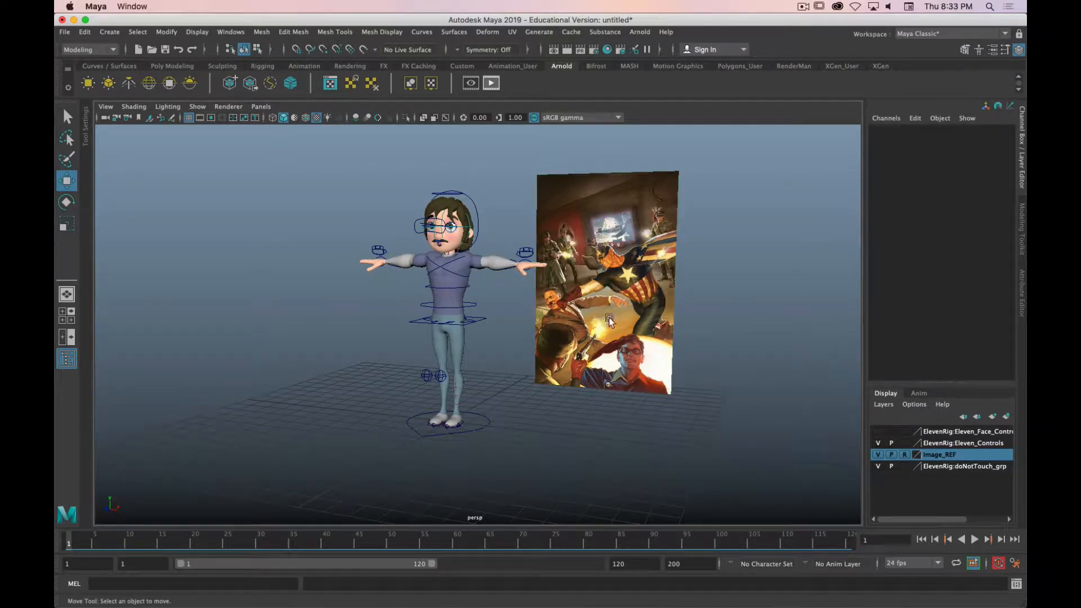
Raise the Legs Buff attribute to 10 on the Global_Scale control around the character's feet
{"action": "key", "text": "alt"}
{"action": "left_click_drag", "start_coordinate": [533, 364], "coordinate": [460, 298], "text": "alt"}
{"action": "scroll", "coordinate": [506, 362], "scroll_direction": "up", "scroll_amount": 3}
{"action": "left_click", "coordinate": [466, 305]}
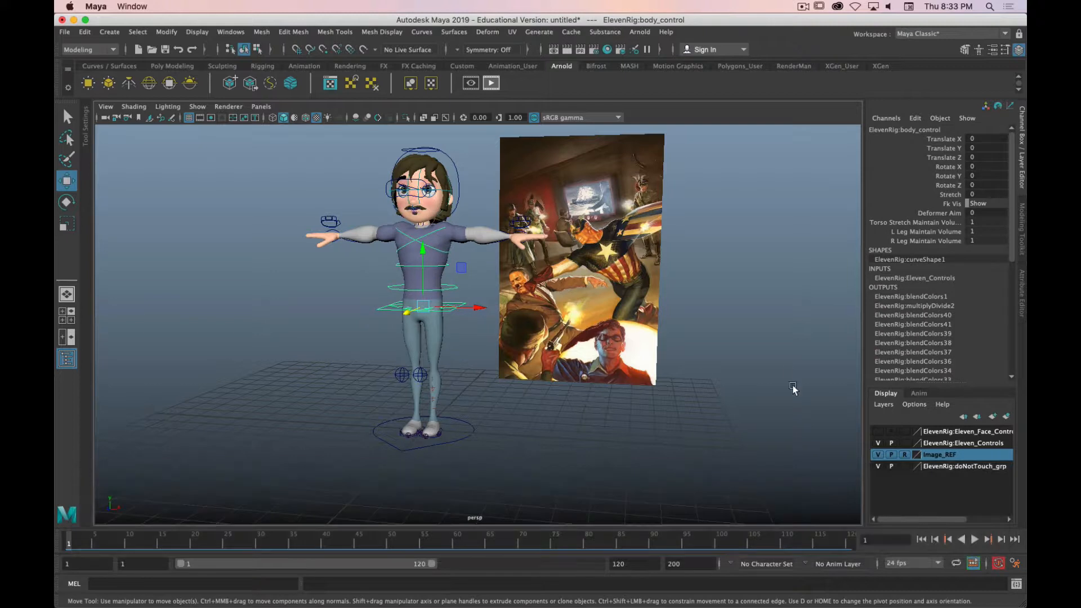
{"action": "left_click", "coordinate": [452, 445]}
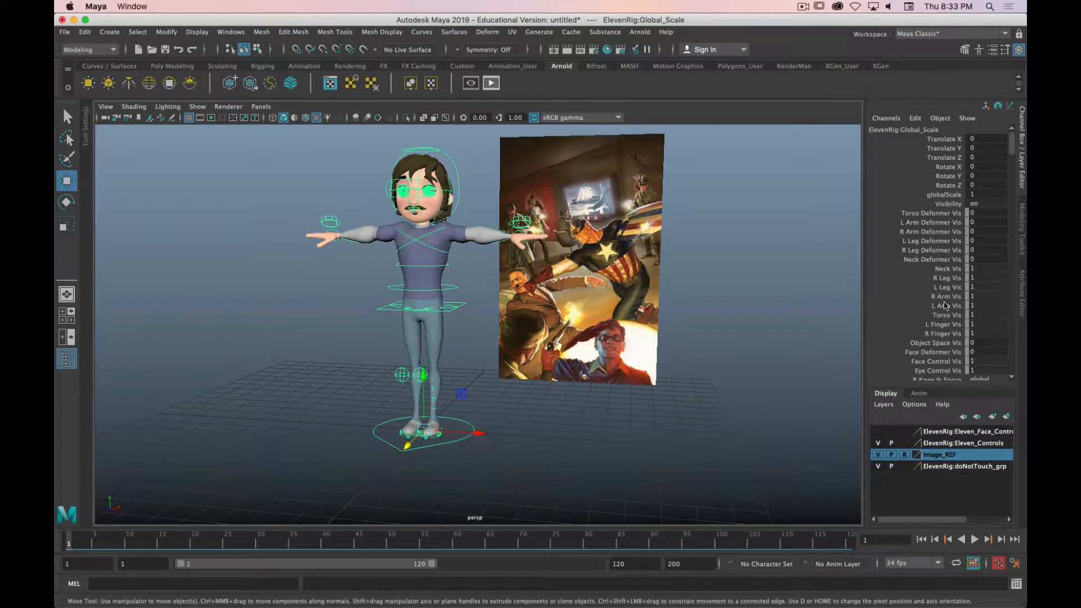
{"action": "scroll", "coordinate": [945, 305], "scroll_direction": "down", "scroll_amount": 15}
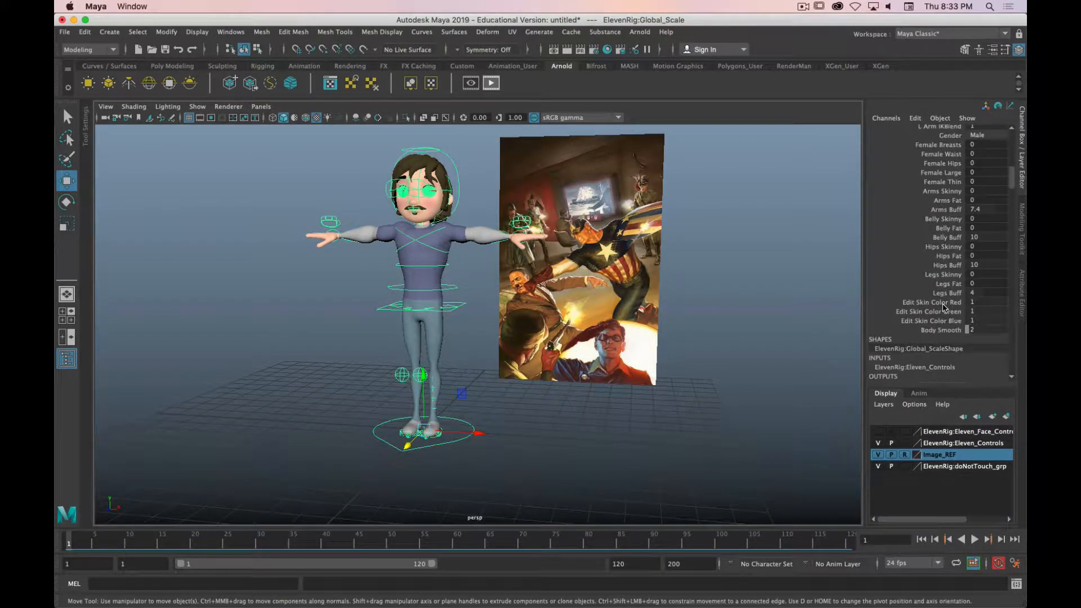
{"action": "scroll", "coordinate": [945, 307], "scroll_direction": "up", "scroll_amount": 1}
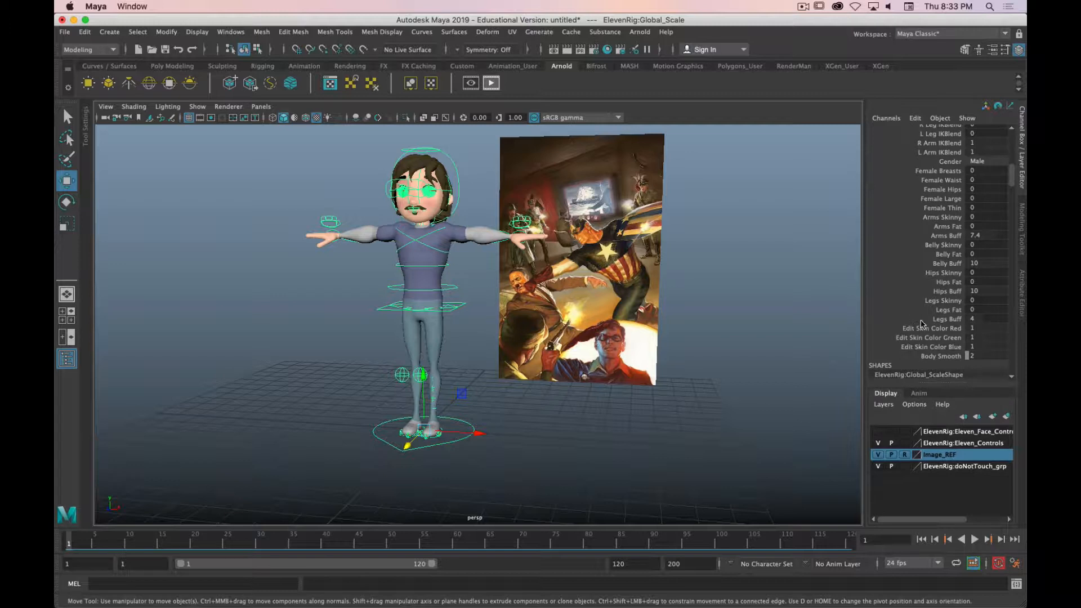
{"action": "left_click", "coordinate": [945, 319]}
{"action": "middle_click_drag", "start_coordinate": [776, 299], "coordinate": [828, 296]}
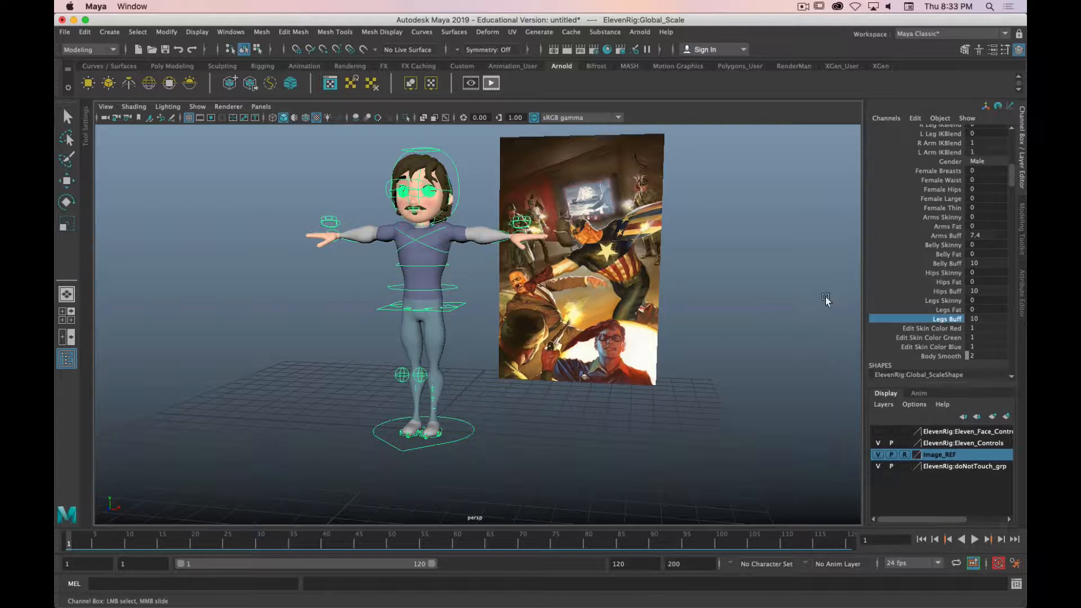
Change the HairStyle attribute on the head_IK_control to Boy_1
{"action": "left_click_drag", "start_coordinate": [695, 272], "coordinate": [735, 266], "text": "alt"}
{"action": "left_click", "coordinate": [451, 182]}
{"action": "key", "text": "w"}
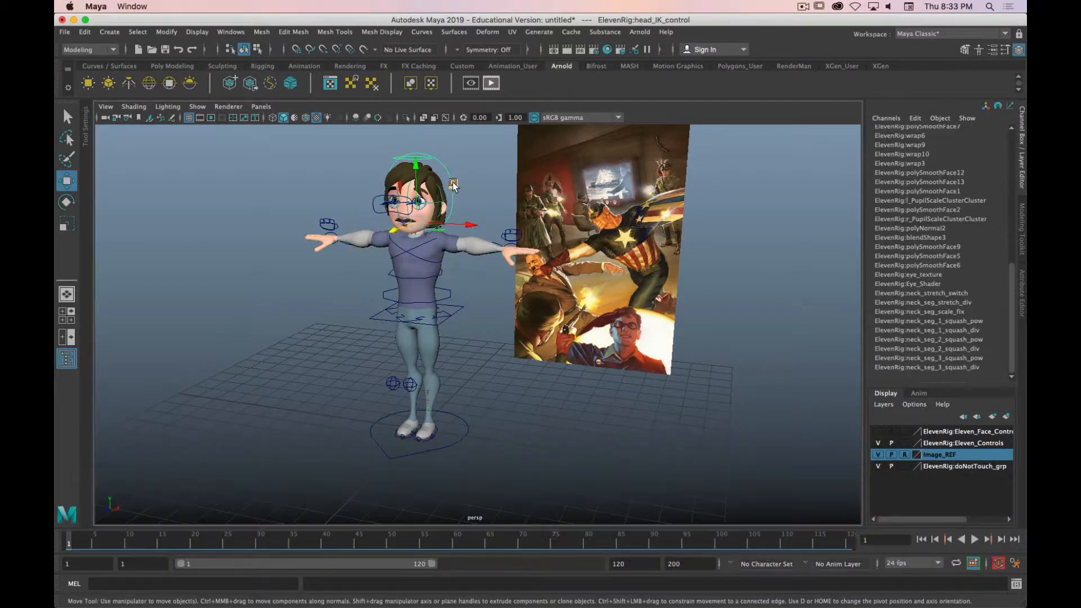
{"action": "scroll", "coordinate": [964, 245], "scroll_direction": "up", "scroll_amount": 10}
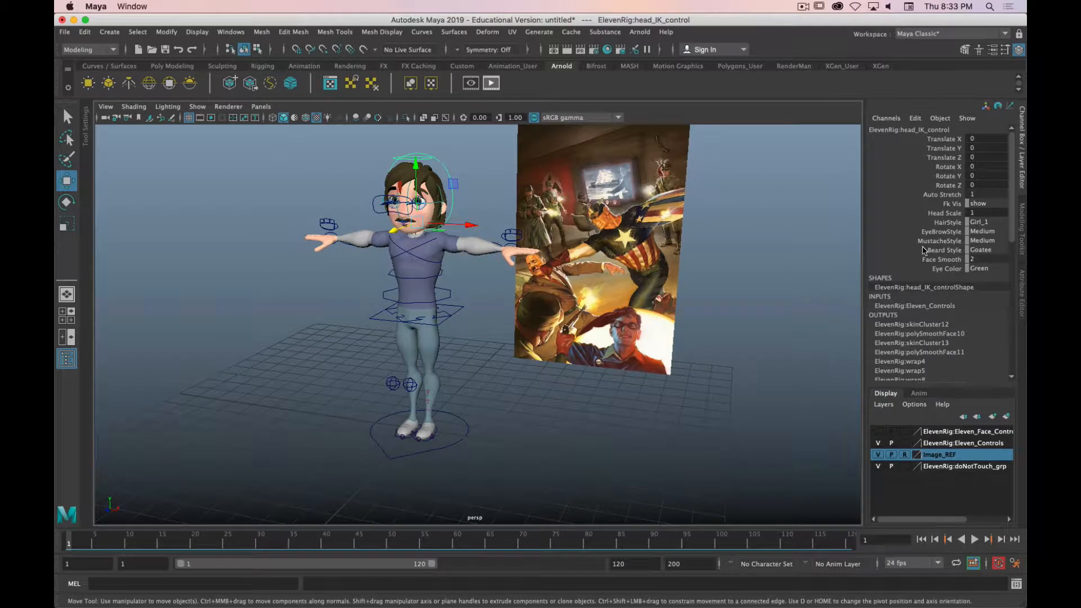
{"action": "left_click", "coordinate": [948, 222]}
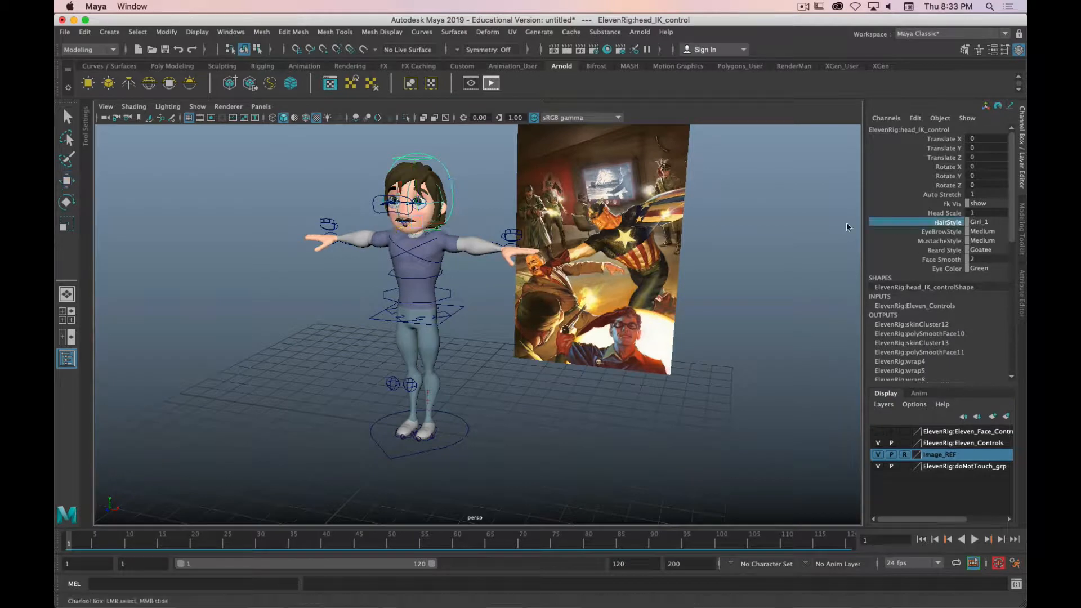
{"action": "middle_click_drag", "start_coordinate": [751, 222], "coordinate": [696, 220]}
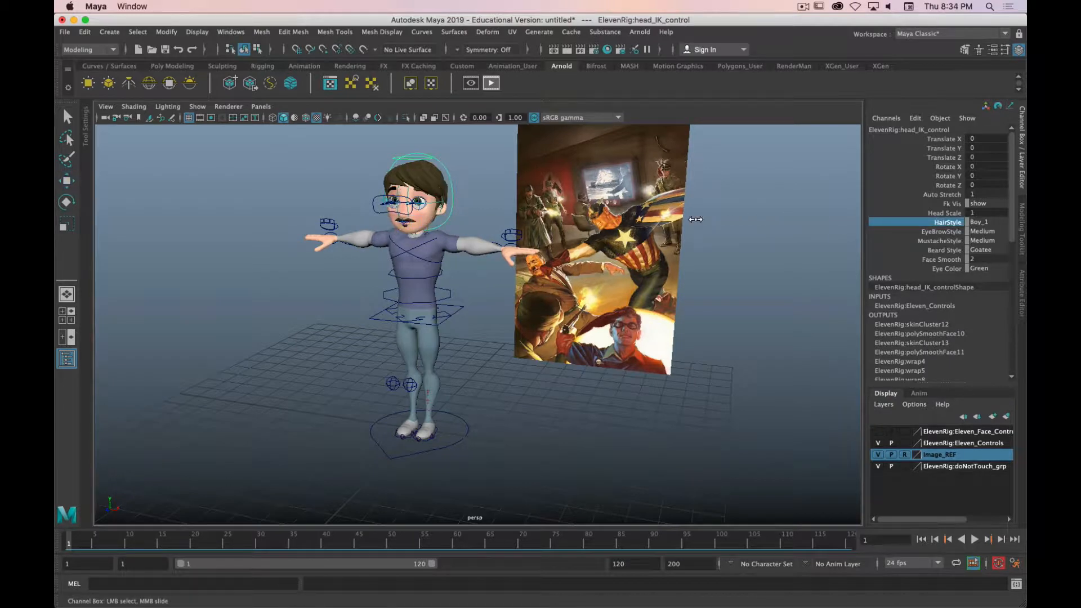
Set both MustacheStyle and Beard Style to None on the head control, then deselect it
{"action": "left_click", "coordinate": [946, 241]}
{"action": "middle_click_drag", "start_coordinate": [836, 232], "coordinate": [666, 222]}
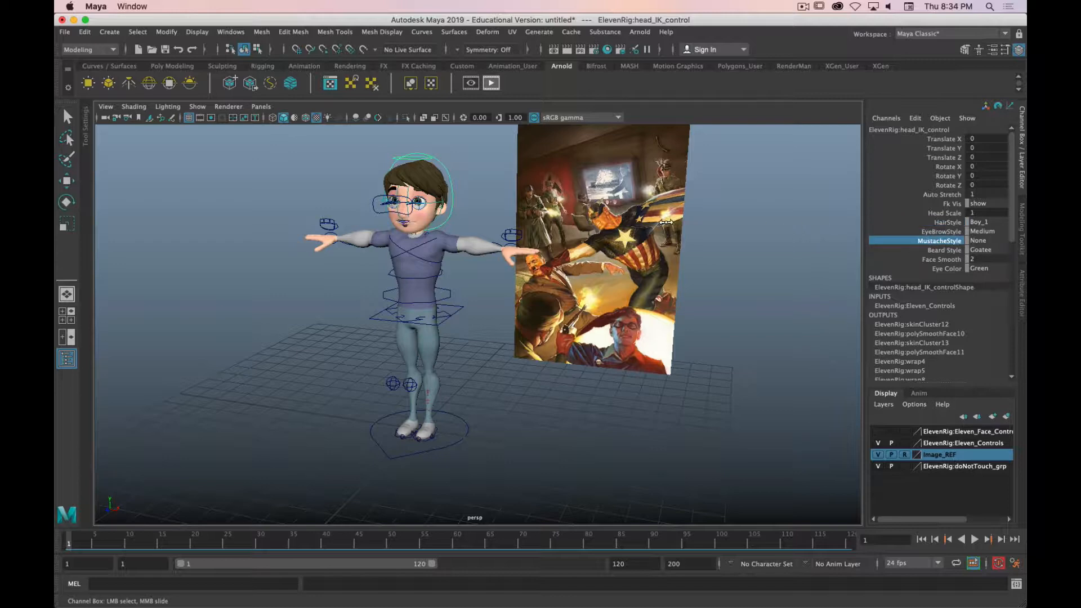
{"action": "left_click", "coordinate": [946, 250]}
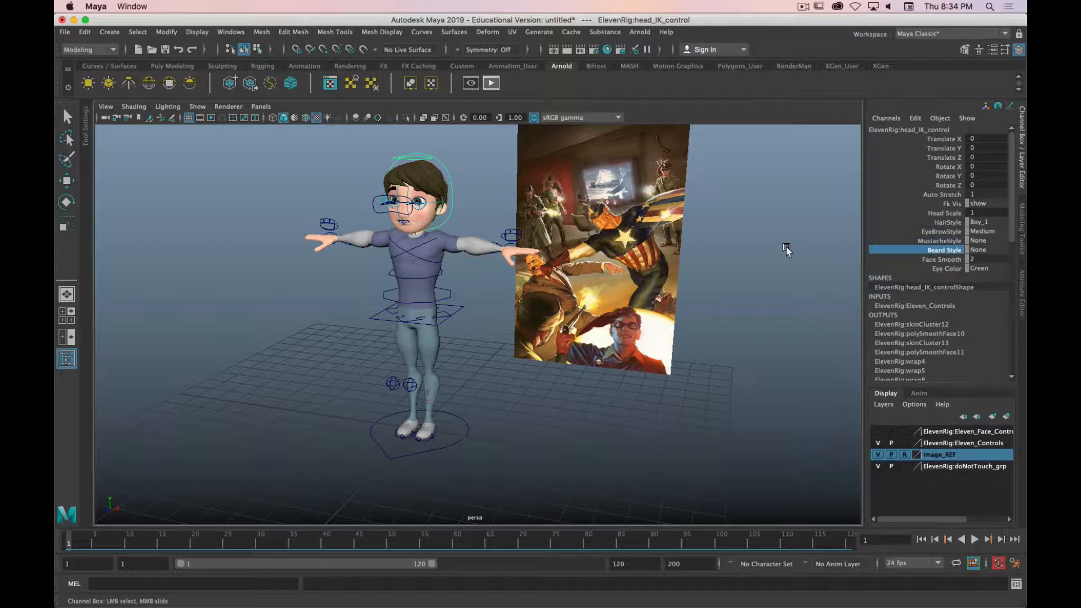
{"action": "left_click_drag", "start_coordinate": [390, 231], "coordinate": [732, 250], "text": "alt"}
{"action": "left_click", "coordinate": [727, 268]}
{"action": "key", "text": "w"}
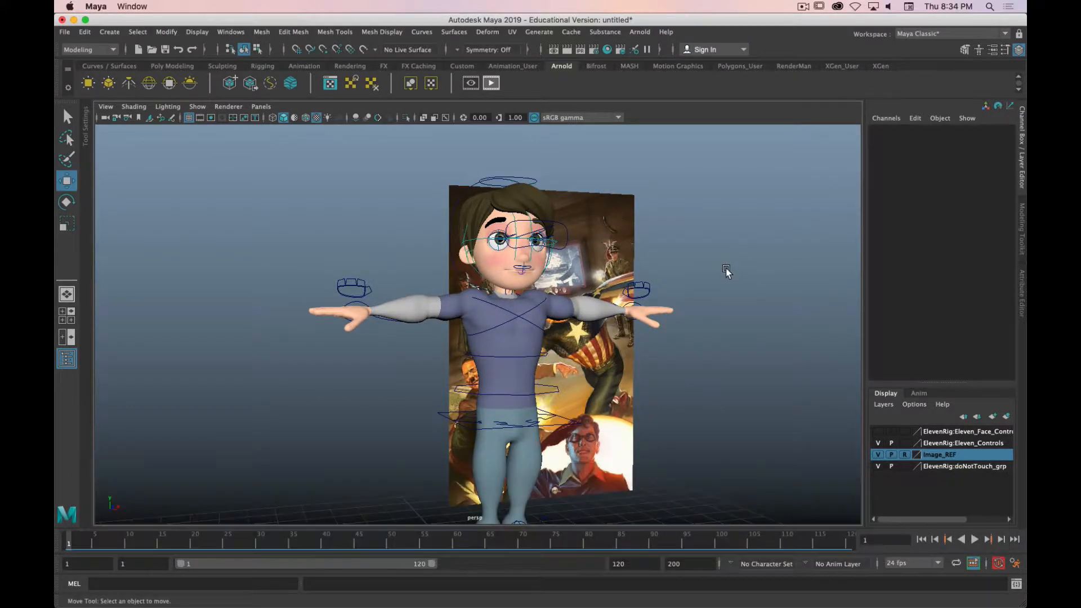
Toggle the Eleven_Controls layer's visibility off and on, and examine the rig and its global control beside the reference
{"action": "left_click", "coordinate": [878, 442]}
{"action": "left_click", "coordinate": [878, 443]}
{"action": "left_click_drag", "start_coordinate": [714, 280], "coordinate": [605, 281], "text": "alt"}
{"action": "mouse_move", "coordinate": [605, 282]}
{"action": "right_mouse_down", "text": "alt"}
{"action": "mouse_move", "coordinate": [637, 295]}
{"action": "mouse_move", "coordinate": [585, 282]}
{"action": "right_mouse_up", "text": "alt"}
{"action": "left_click_drag", "start_coordinate": [586, 281], "coordinate": [608, 254], "text": "alt"}
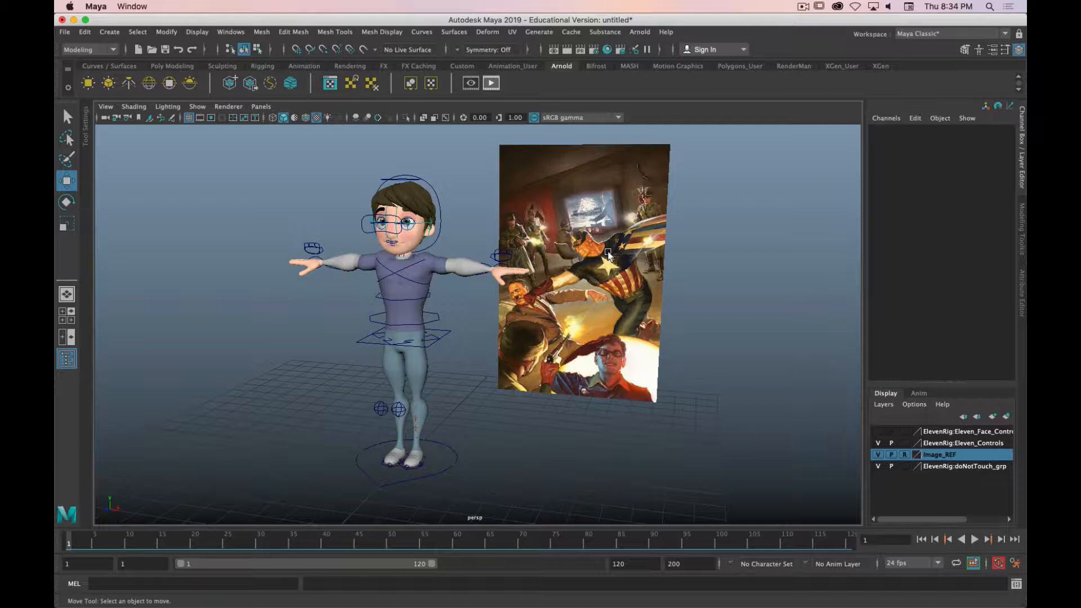
{"action": "left_click_drag", "start_coordinate": [506, 340], "coordinate": [503, 272], "text": "alt"}
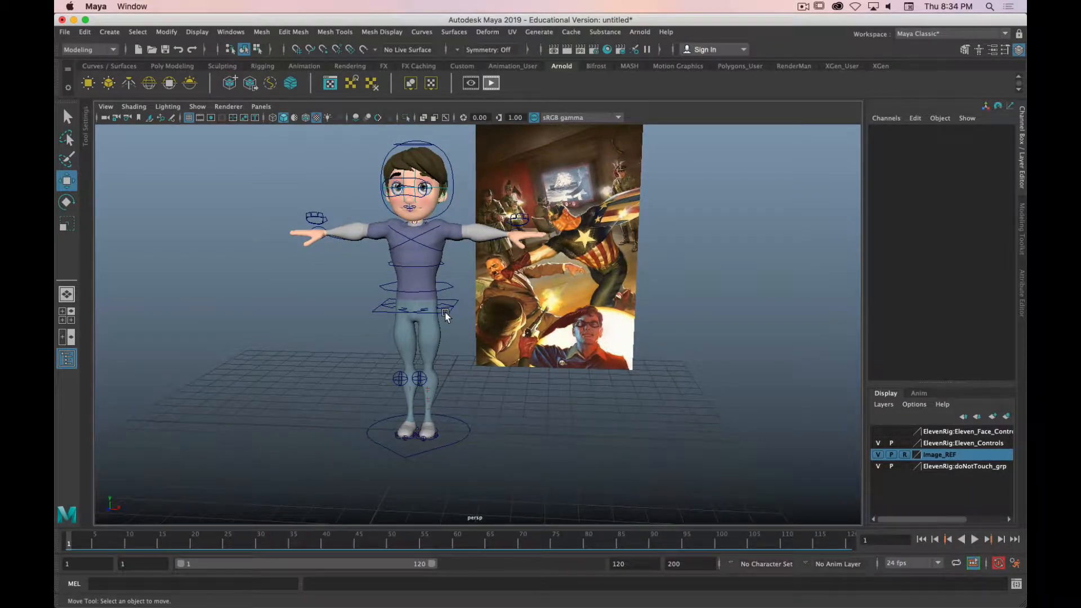
{"action": "left_click", "coordinate": [465, 440]}
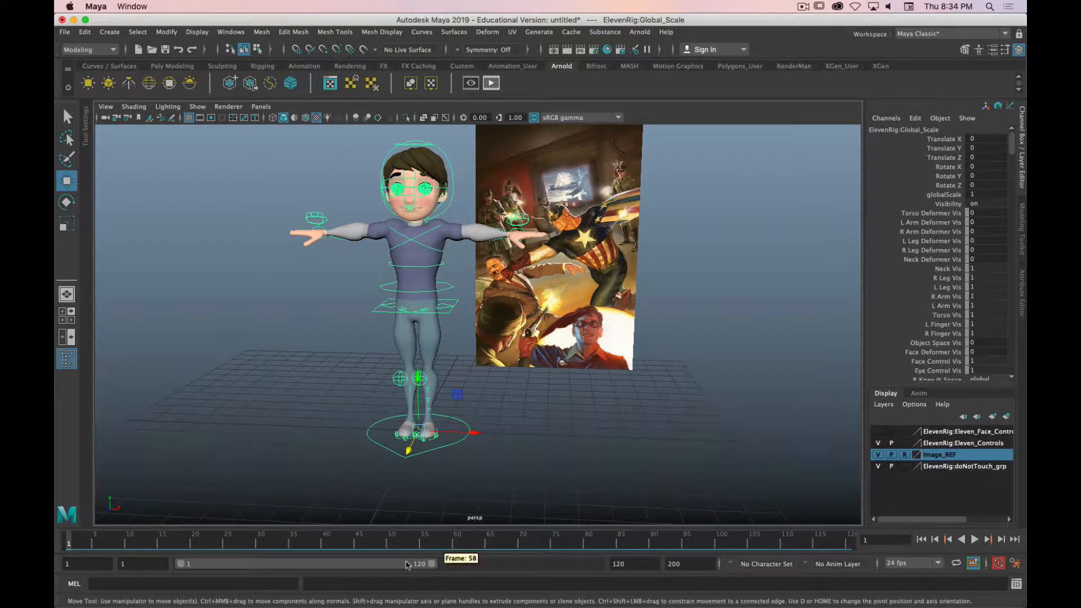
{"action": "left_click", "coordinate": [509, 429]}
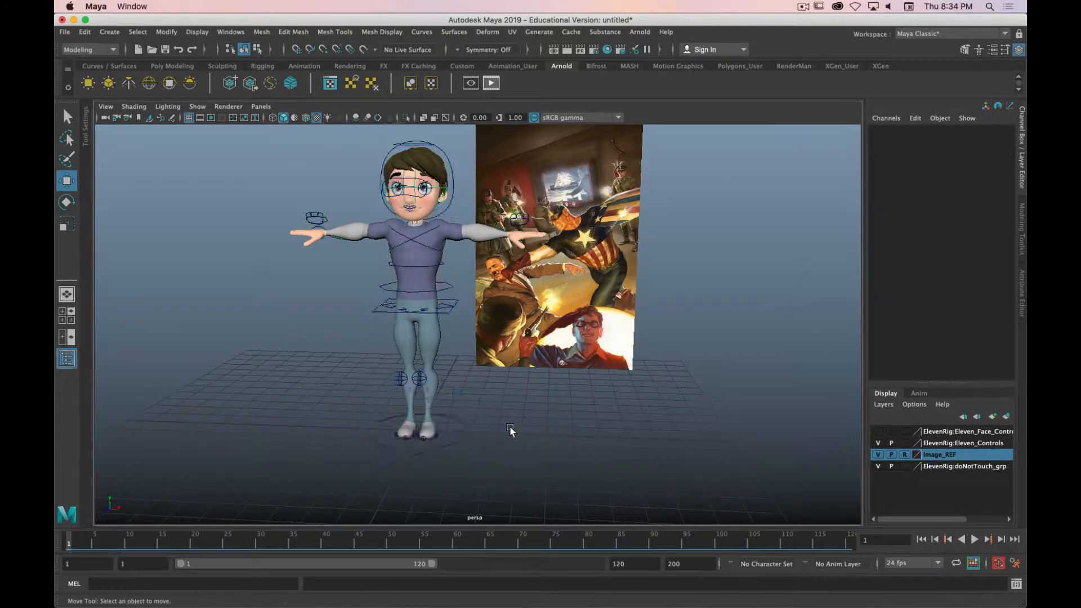
Shrink the character's head by setting Head Scale on the head control first to 0.9 and then to 0.8
{"action": "scroll", "coordinate": [511, 425], "scroll_direction": "up", "scroll_amount": 3}
{"action": "middle_click_drag", "start_coordinate": [477, 215], "coordinate": [498, 242], "text": "alt"}
{"action": "left_click", "coordinate": [474, 171]}
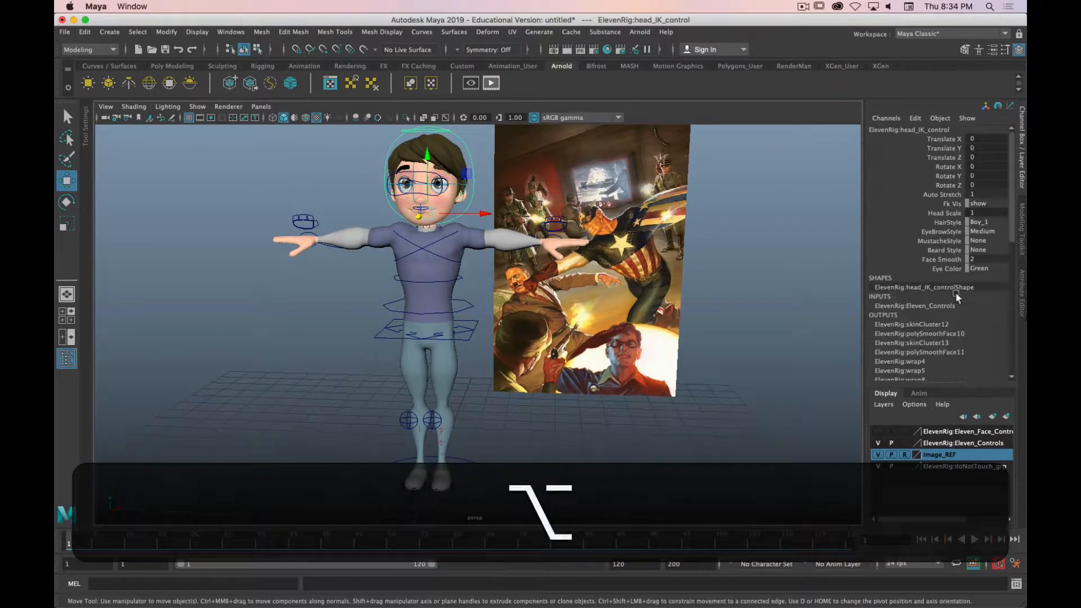
{"action": "left_click", "coordinate": [983, 212]}
{"action": "type", "text": "0.9"}
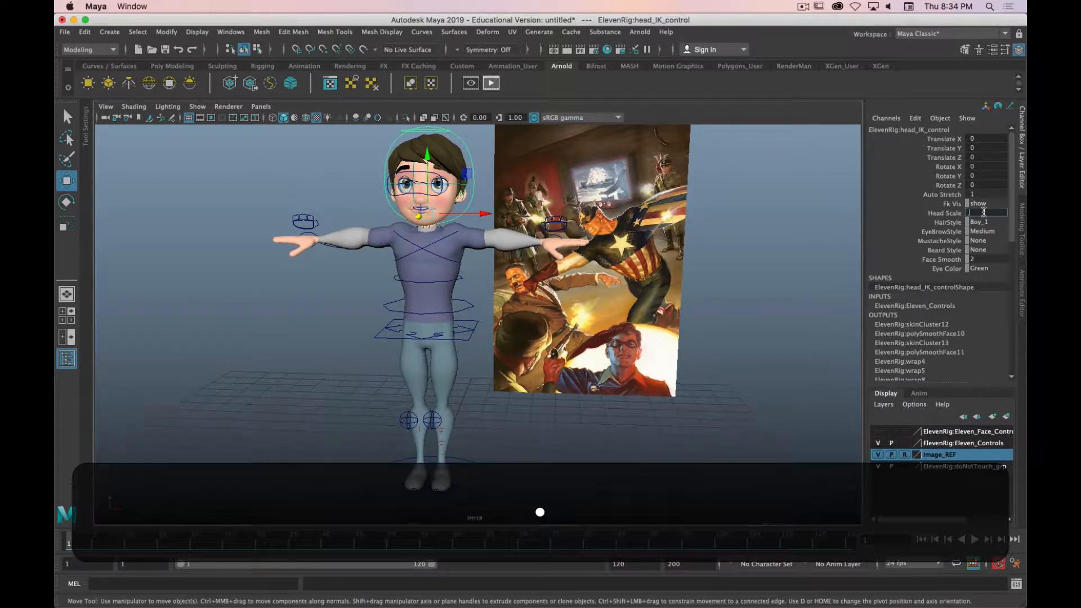
{"action": "key", "text": "Return"}
{"action": "left_click", "coordinate": [984, 212]}
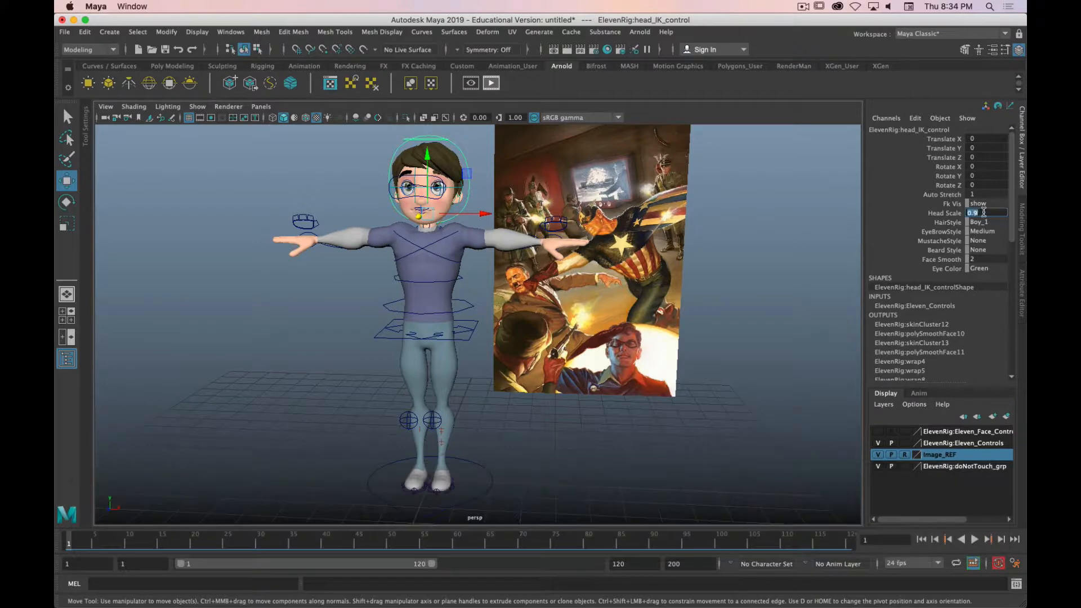
{"action": "type", "text": "0.8"}
{"action": "key", "text": "Return"}
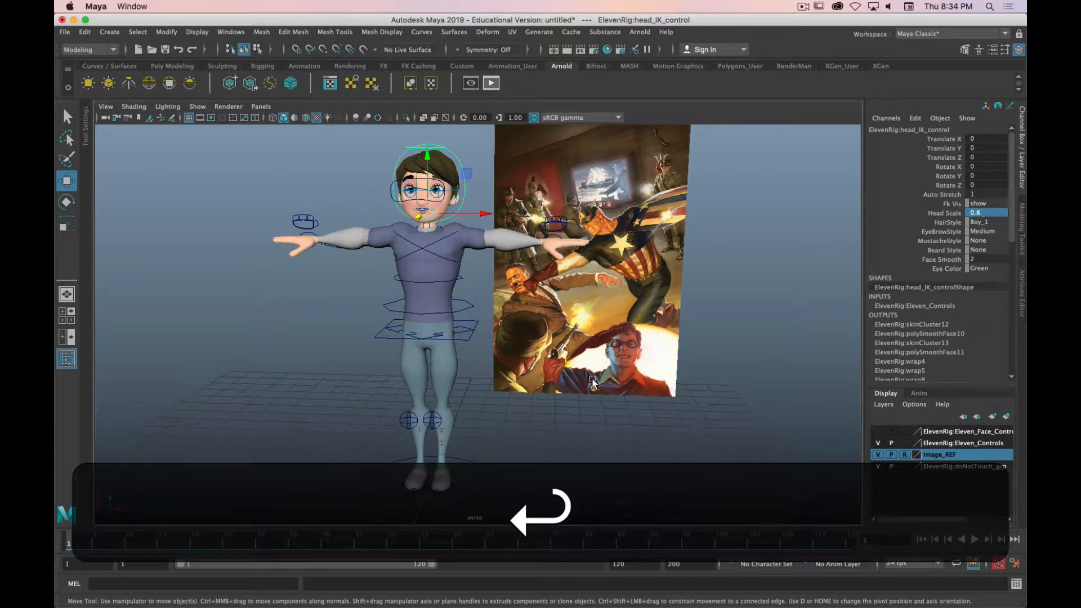
{"action": "left_click", "coordinate": [530, 417]}
Rotate the body_control at the hips to about 14.6° in X, -18.2° in Y and -0.6° in Z
{"action": "left_click_drag", "start_coordinate": [530, 417], "coordinate": [537, 365], "text": "alt"}
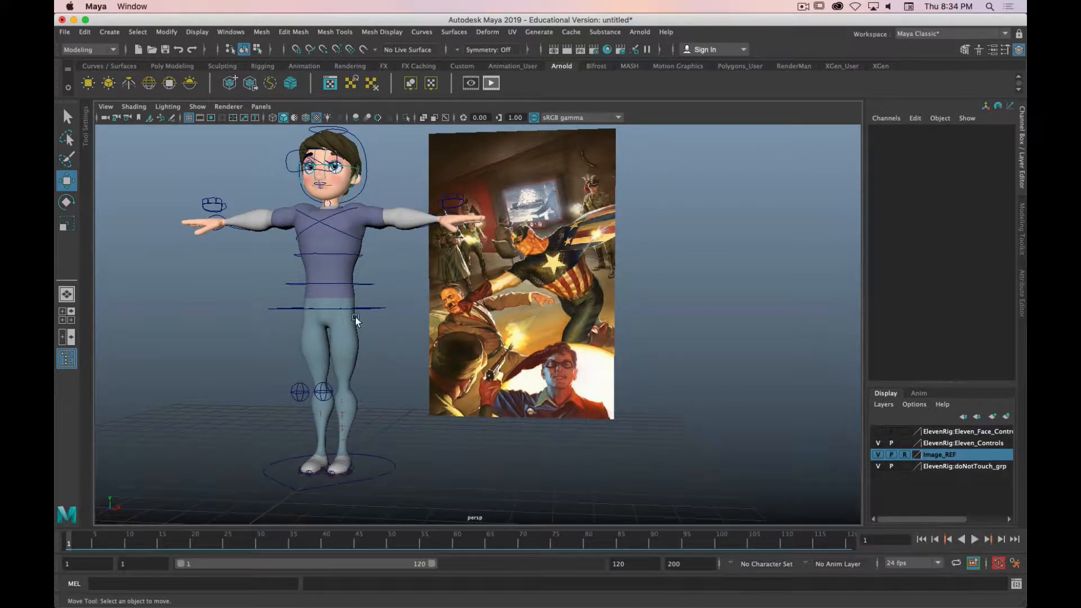
{"action": "left_click_drag", "start_coordinate": [356, 316], "coordinate": [381, 328], "text": "alt"}
{"action": "left_click", "coordinate": [382, 328]}
{"action": "middle_click_drag", "start_coordinate": [419, 383], "coordinate": [450, 360], "text": "alt"}
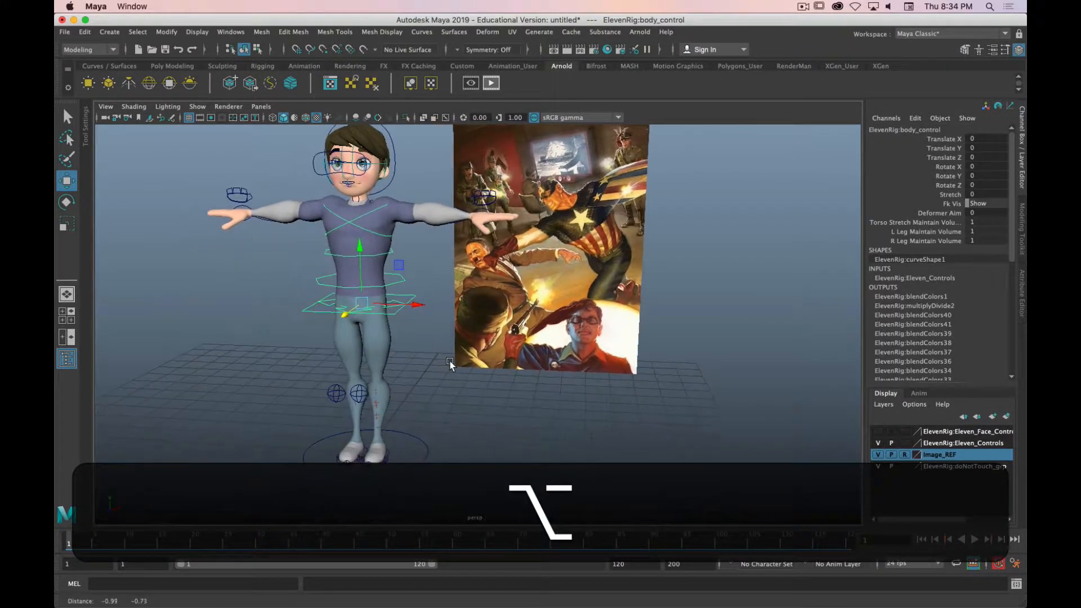
{"action": "key", "text": "alt+e"}
{"action": "key", "text": "e"}
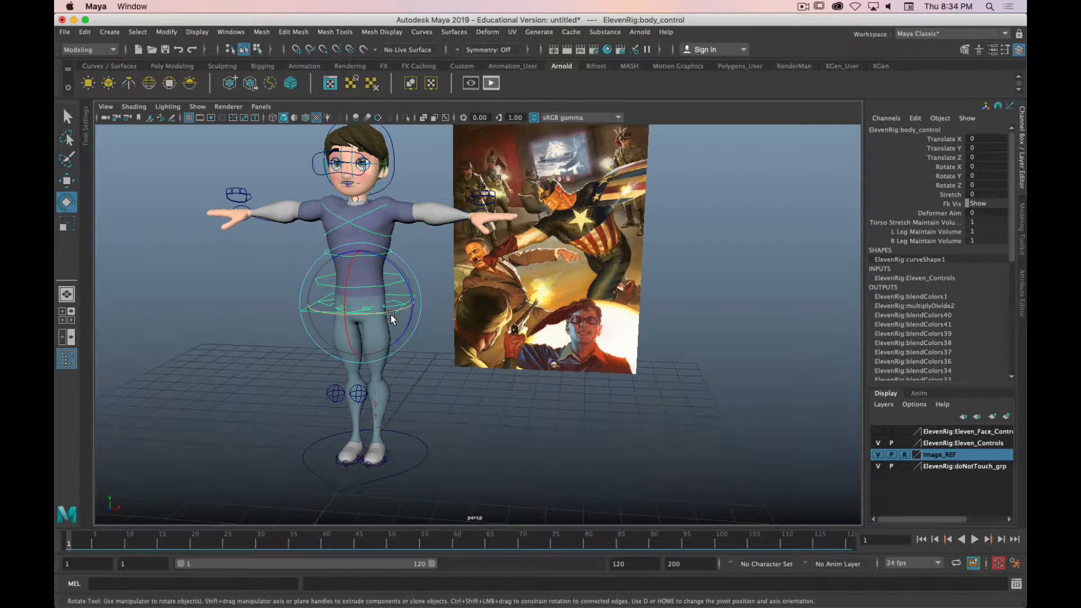
{"action": "left_click_drag", "start_coordinate": [388, 313], "coordinate": [372, 313]}
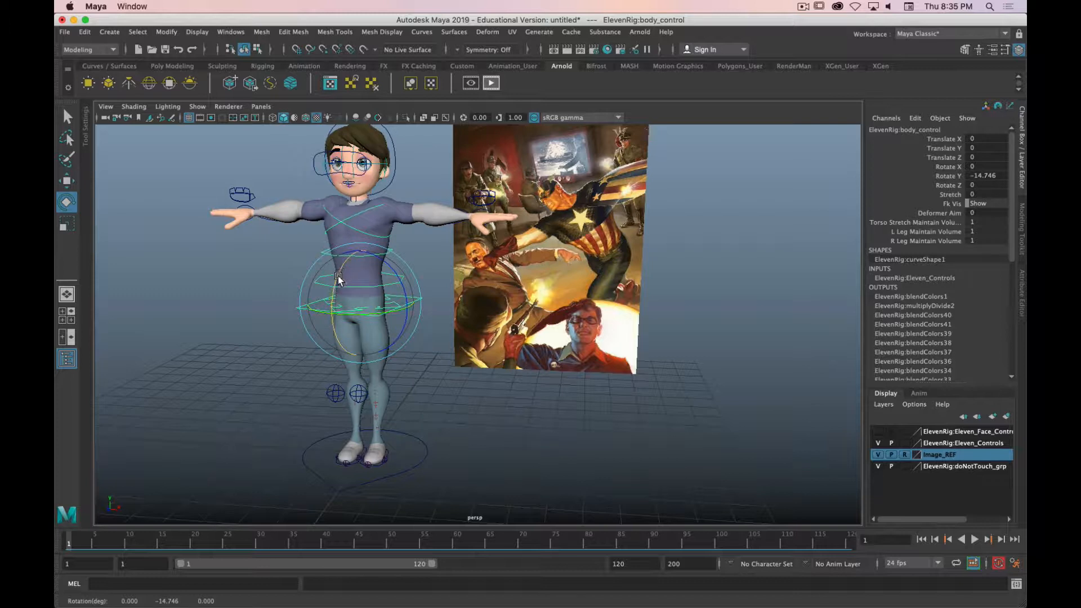
{"action": "left_click_drag", "start_coordinate": [338, 277], "coordinate": [337, 280]}
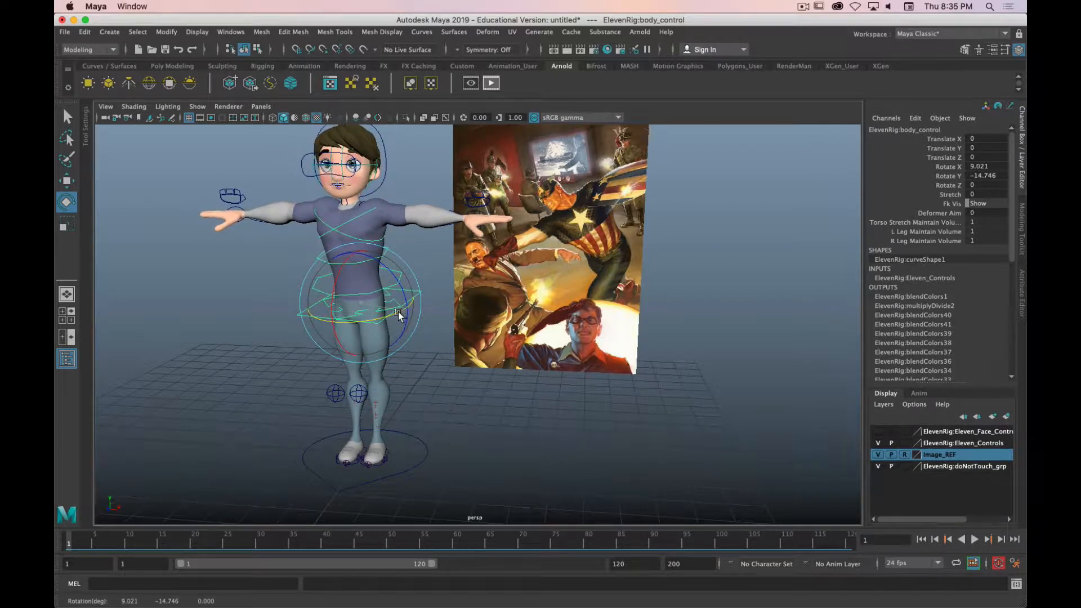
{"action": "mouse_move", "coordinate": [398, 311]}
{"action": "left_mouse_down"}
{"action": "mouse_move", "coordinate": [425, 320]}
{"action": "mouse_move", "coordinate": [394, 313]}
{"action": "left_mouse_up"}
{"action": "left_click_drag", "start_coordinate": [318, 255], "coordinate": [442, 372]}
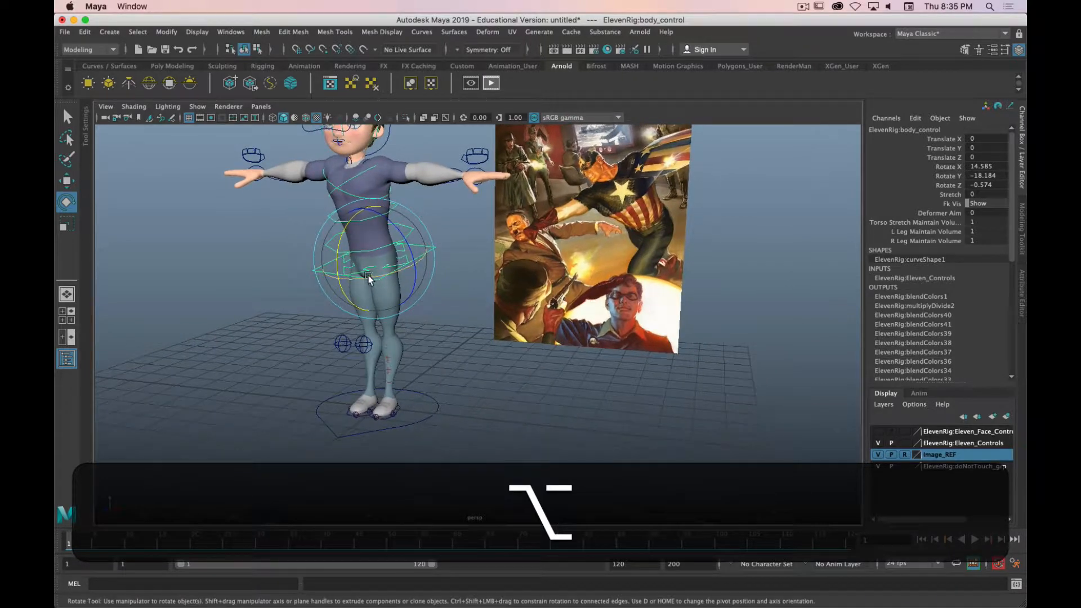
Rotate torso_FK_1_control at the lower torso to begin twisting the spine toward the reference pose
{"action": "key", "text": "q"}
{"action": "left_click", "coordinate": [380, 246]}
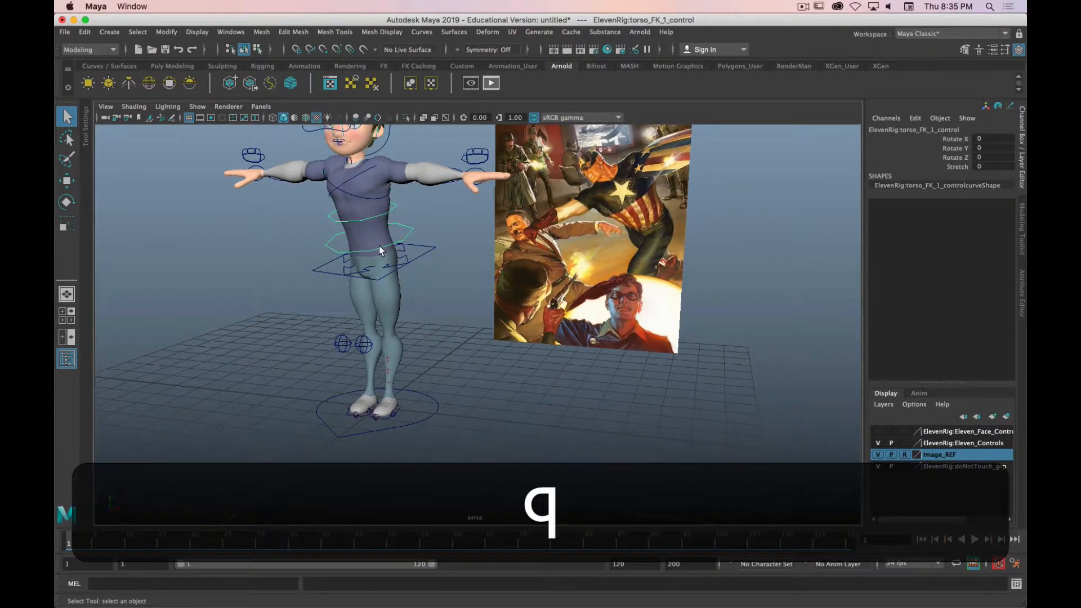
{"action": "key", "text": "e"}
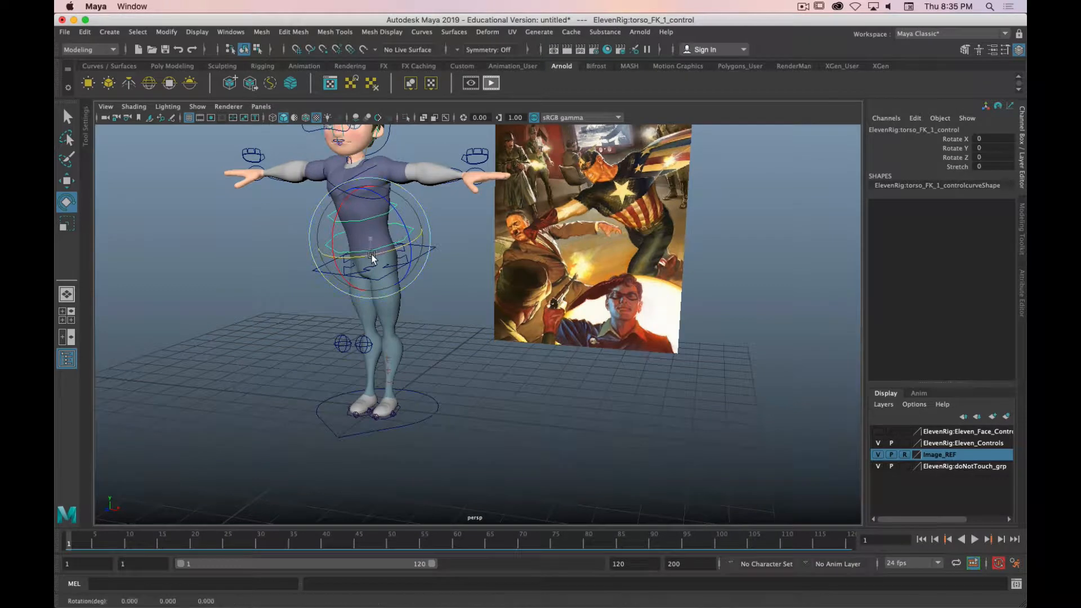
{"action": "left_click_drag", "start_coordinate": [372, 255], "coordinate": [376, 220]}
Rotate torso_FK_2_control at the mid torso to about 22° in Y to continue the spine twist
{"action": "key", "text": "q"}
{"action": "left_click", "coordinate": [375, 217]}
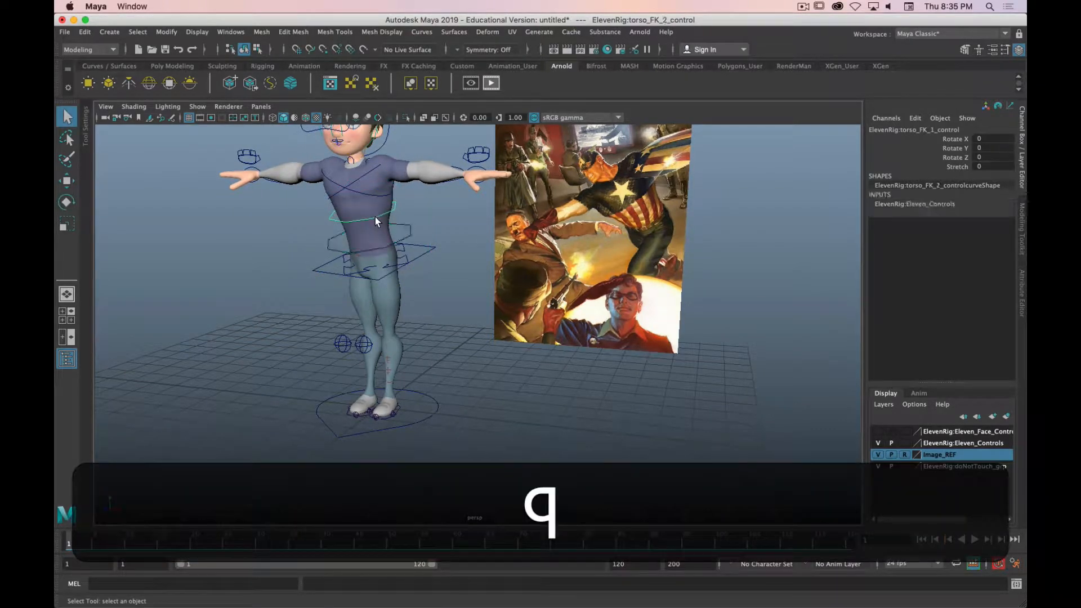
{"action": "key", "text": "e"}
{"action": "left_click_drag", "start_coordinate": [345, 234], "coordinate": [362, 284]}
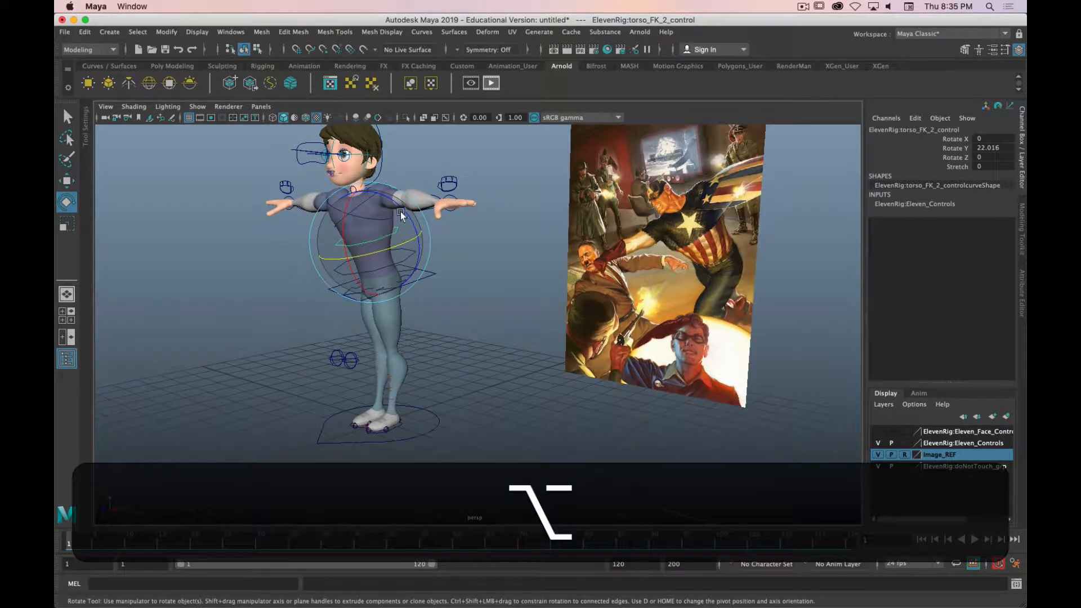
{"action": "left_click_drag", "start_coordinate": [403, 212], "coordinate": [382, 223]}
Select the next torso control up, at the chest, and rotate it to carry on the upper-body twist
{"action": "key", "text": "q"}
{"action": "left_click", "coordinate": [364, 216]}
{"action": "key", "text": "e"}
{"action": "left_click_drag", "start_coordinate": [373, 299], "coordinate": [349, 313], "text": "alt"}
Lower the hips with body_control and move the right ankle IK control back to about -2.892 in Translate Z
{"action": "left_click", "coordinate": [384, 275]}
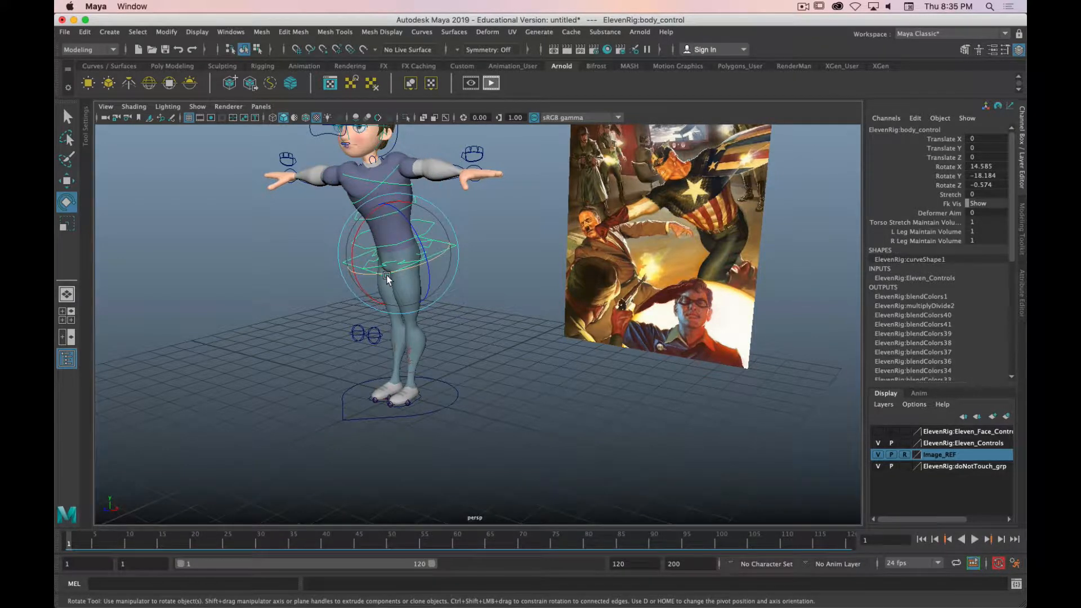
{"action": "key", "text": "w"}
{"action": "left_click_drag", "start_coordinate": [397, 204], "coordinate": [442, 428]}
{"action": "left_click", "coordinate": [505, 413]}
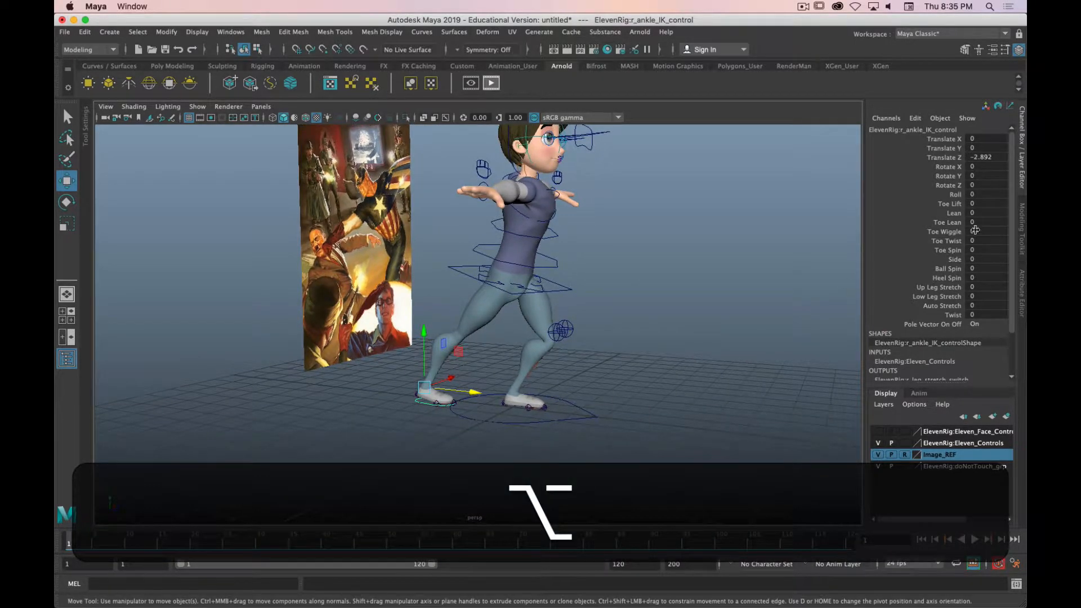
Try the Roll attribute on the right ankle IK control, and reset it to 0
{"action": "left_click", "coordinate": [957, 195]}
{"action": "middle_click_drag", "start_coordinate": [787, 288], "coordinate": [921, 292]}
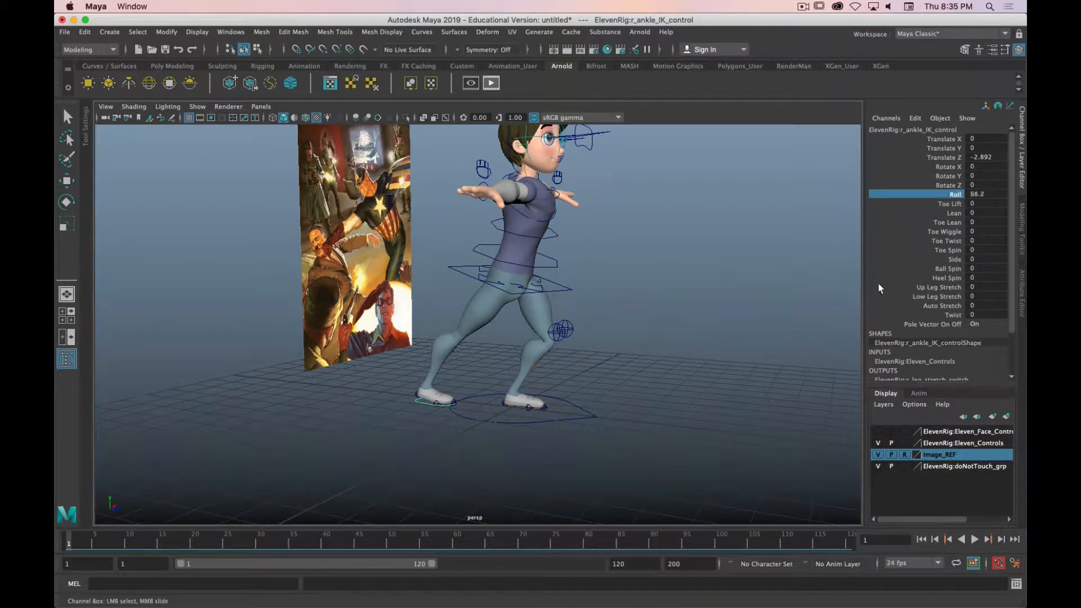
{"action": "left_click", "coordinate": [976, 194]}
{"action": "type", "text": "0"}
{"action": "key", "text": "KP_Enter"}
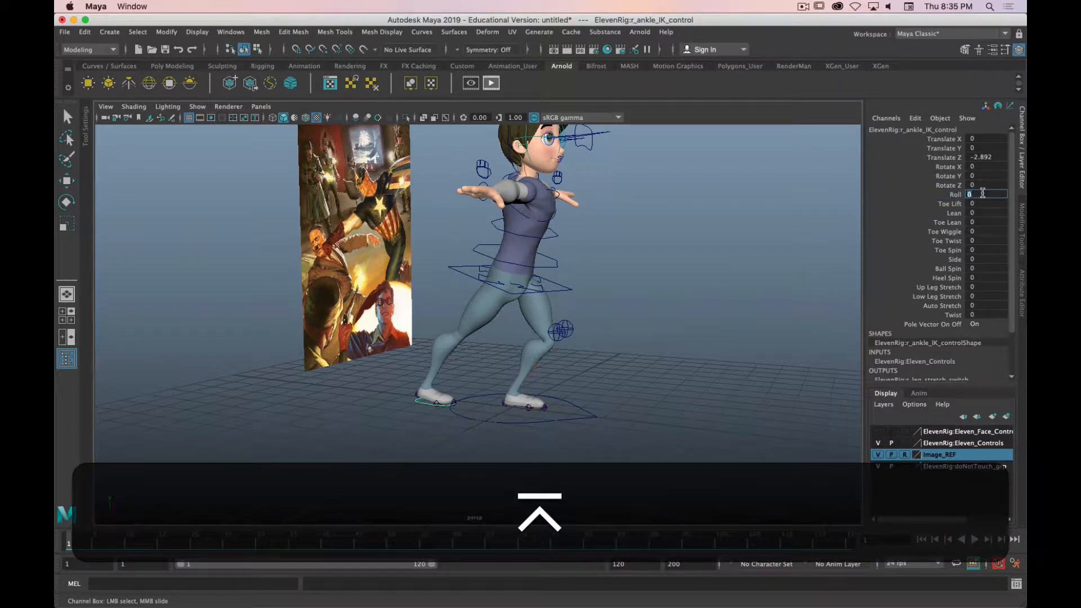
Try a Toe Lift of about 26.2 on the right ankle IK control and undo it
{"action": "left_click", "coordinate": [953, 204]}
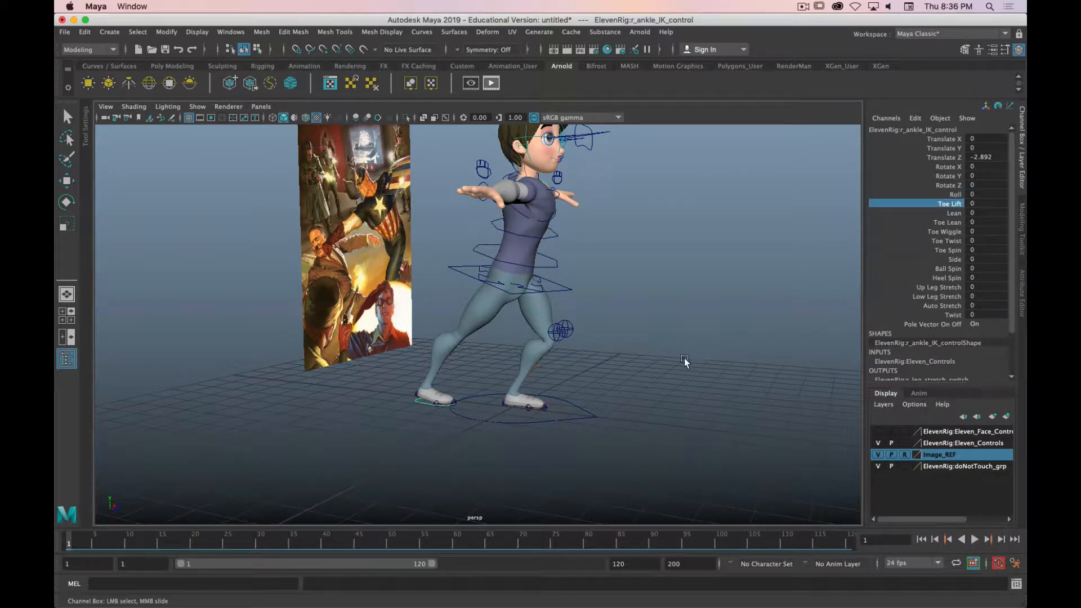
{"action": "middle_click_drag", "start_coordinate": [664, 357], "coordinate": [816, 353]}
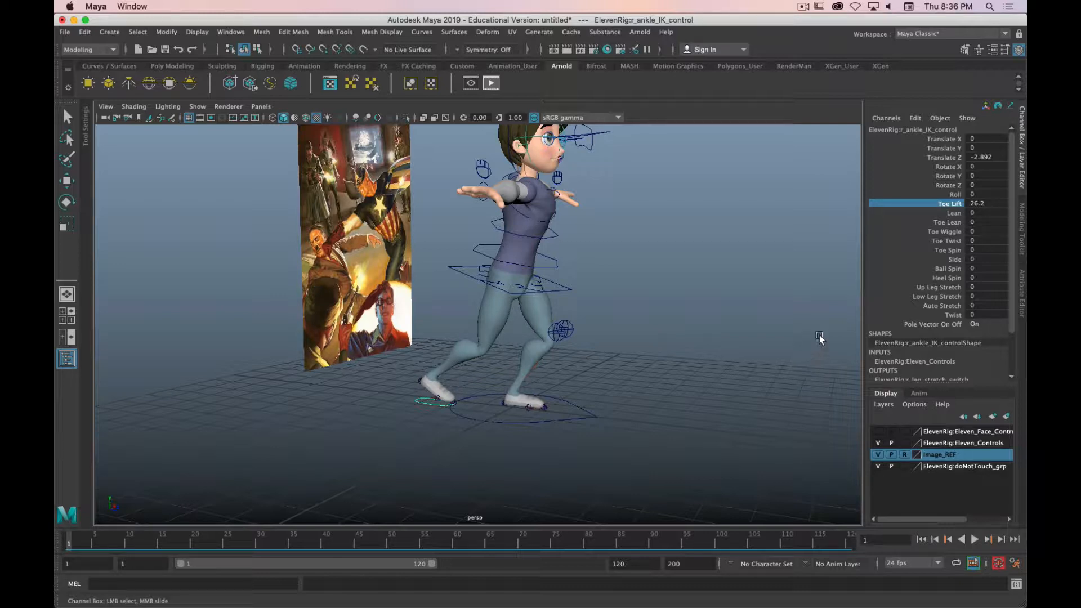
{"action": "key", "text": "z"}
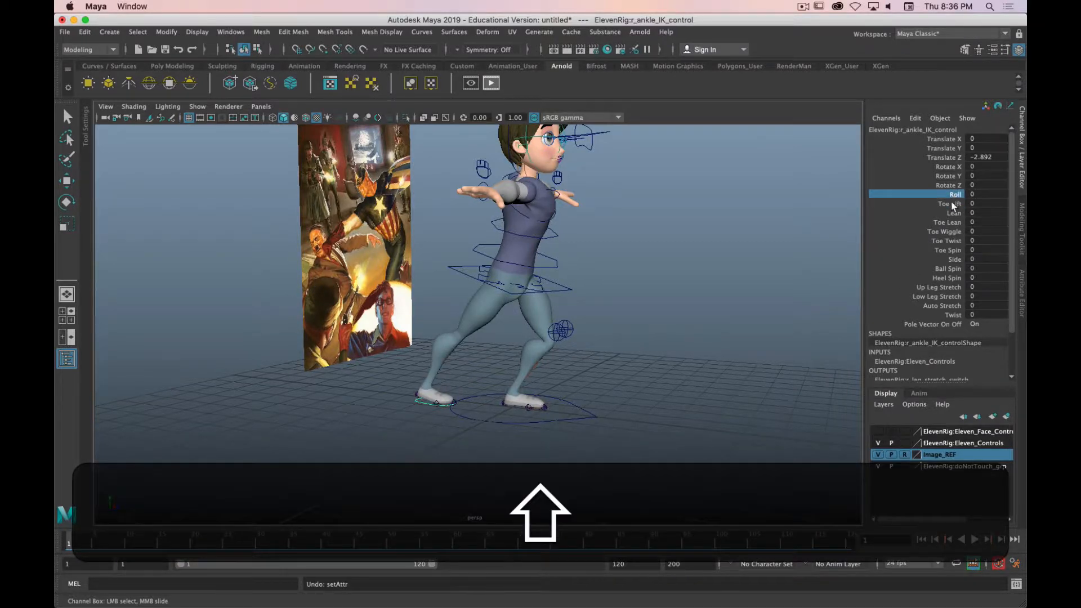
Try Roll at about 63.3 and Toe Lean at about 45.9 on the right ankle IK control, undoing each change
{"action": "left_click", "coordinate": [952, 194], "text": "shift"}
{"action": "middle_click_drag", "start_coordinate": [637, 364], "coordinate": [829, 356]}
{"action": "key", "text": "z"}
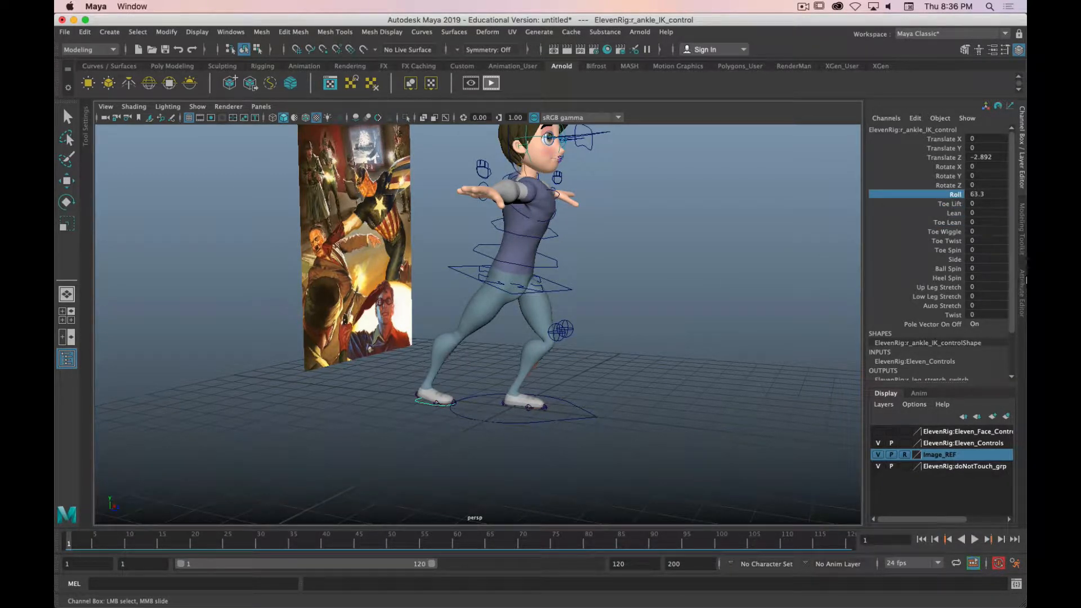
{"action": "middle_click_drag", "start_coordinate": [667, 238], "coordinate": [724, 262]}
{"action": "mouse_move", "coordinate": [644, 269]}
{"action": "middle_mouse_down"}
{"action": "mouse_move", "coordinate": [509, 254]}
{"action": "mouse_move", "coordinate": [633, 272]}
{"action": "middle_mouse_up"}
{"action": "key", "text": "z"}
{"action": "left_click", "coordinate": [947, 223]}
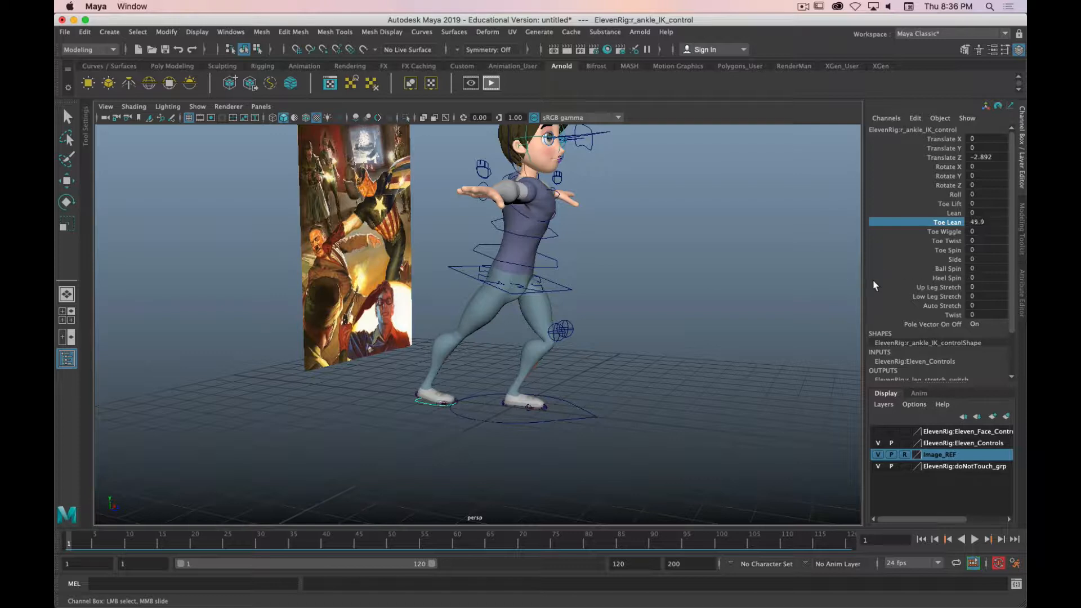
{"action": "key", "text": "z"}
Try a Toe Lift of about -26.4 on the right ankle IK control, then test Roll and undo that change
{"action": "left_click", "coordinate": [956, 204]}
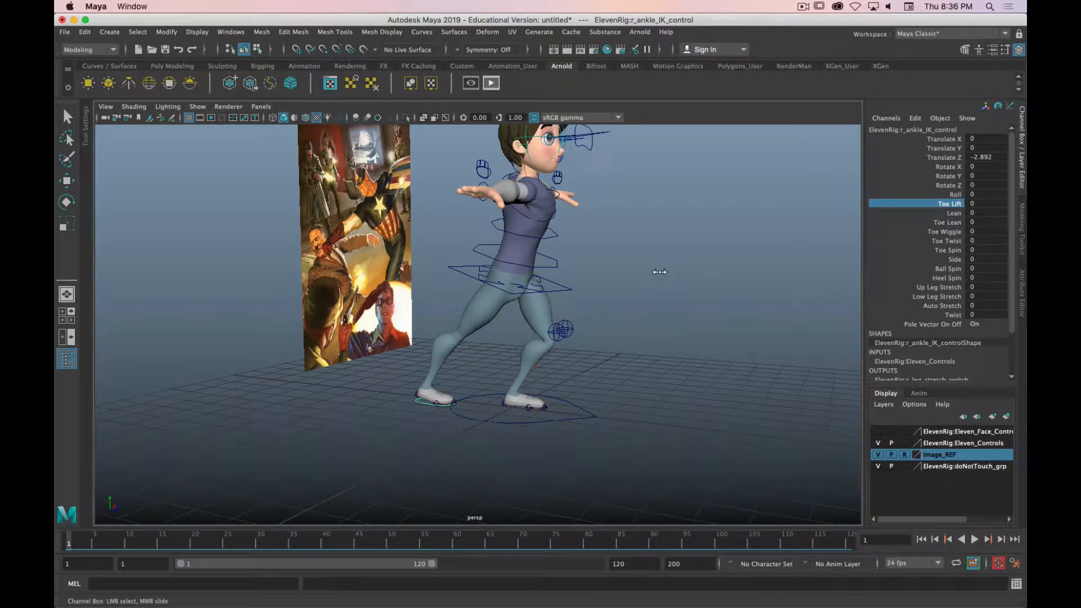
{"action": "middle_click_drag", "start_coordinate": [656, 270], "coordinate": [491, 275]}
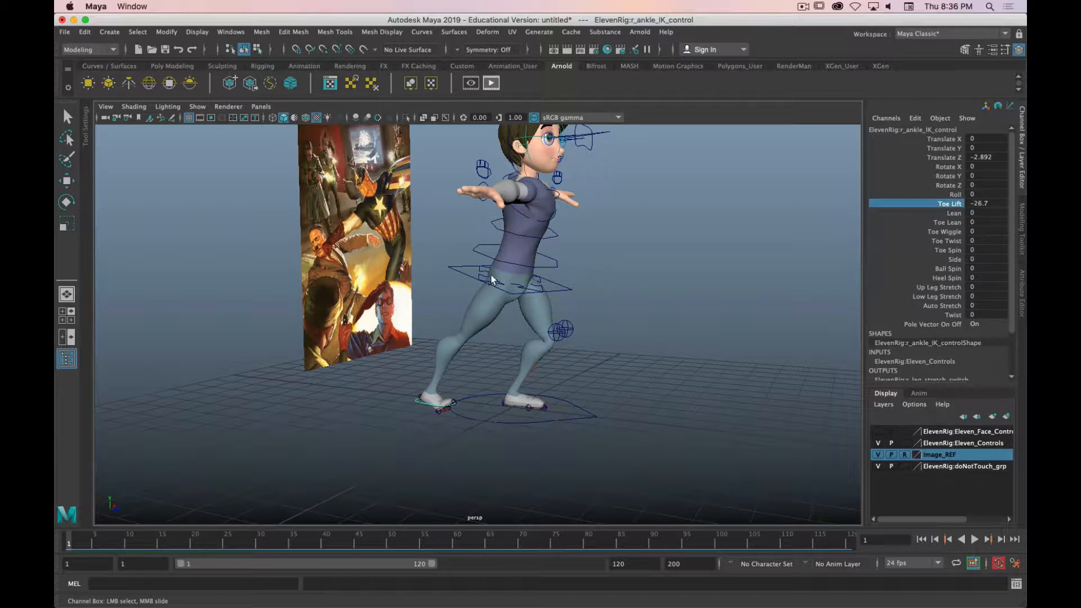
{"action": "left_click", "coordinate": [956, 195]}
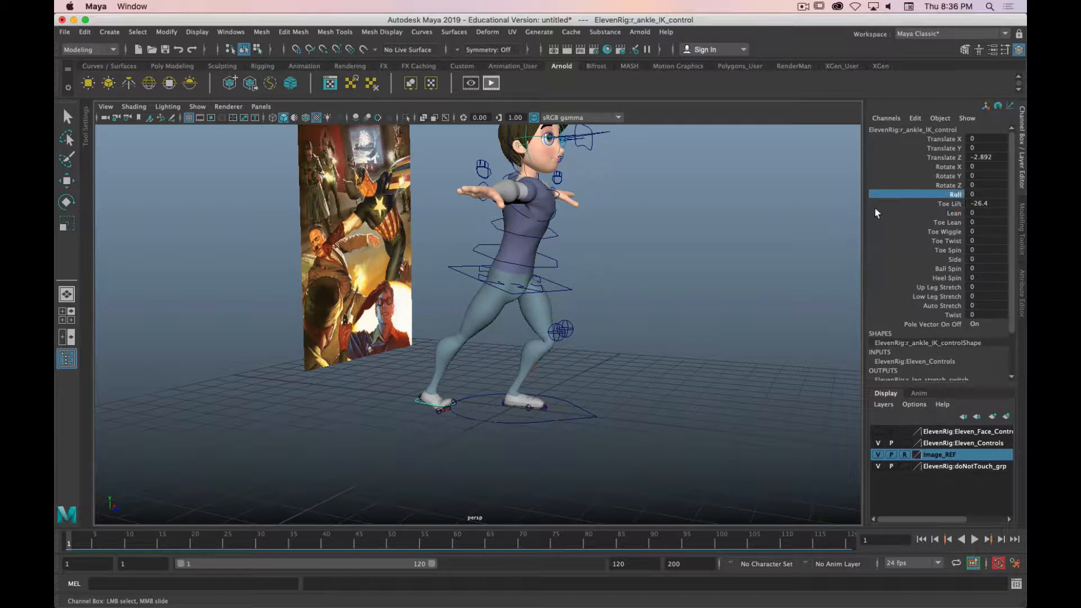
{"action": "key", "text": "z"}
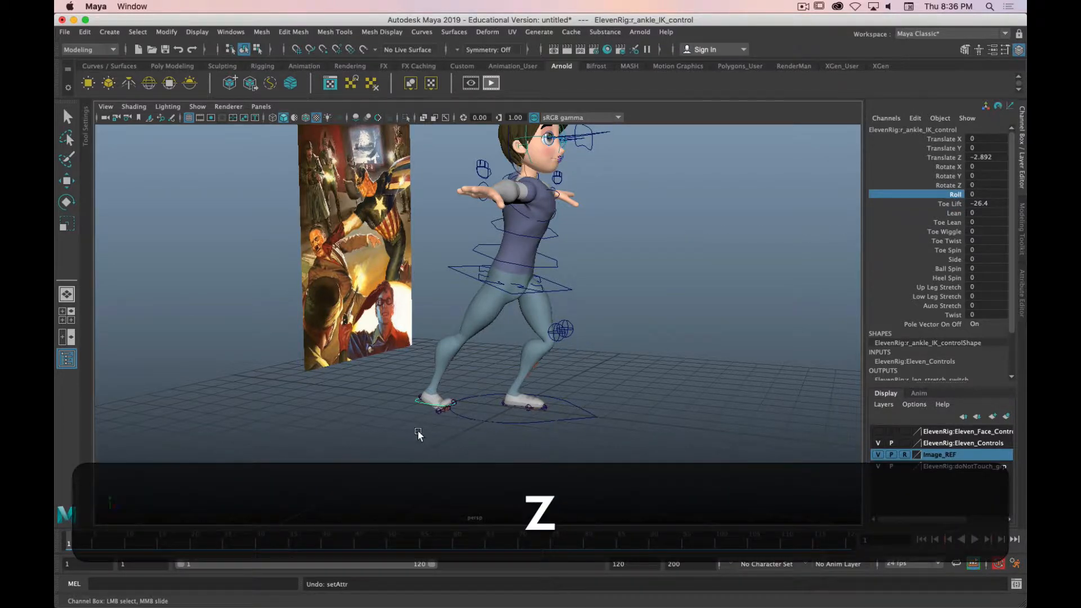
Undo the right foot's rotation and Toe Lift attempts, and move its ankle control to about 0.173 in Y and -2.292 in Z
{"action": "key", "text": "e"}
{"action": "mouse_move", "coordinate": [461, 360]}
{"action": "left_mouse_down"}
{"action": "mouse_move", "coordinate": [495, 380]}
{"action": "mouse_move", "coordinate": [453, 334]}
{"action": "mouse_move", "coordinate": [474, 347]}
{"action": "left_mouse_up"}
{"action": "key", "text": "w"}
{"action": "key", "text": "z"}
{"action": "key", "text": "z"}
{"action": "key", "text": "z"}
{"action": "key", "text": "z"}
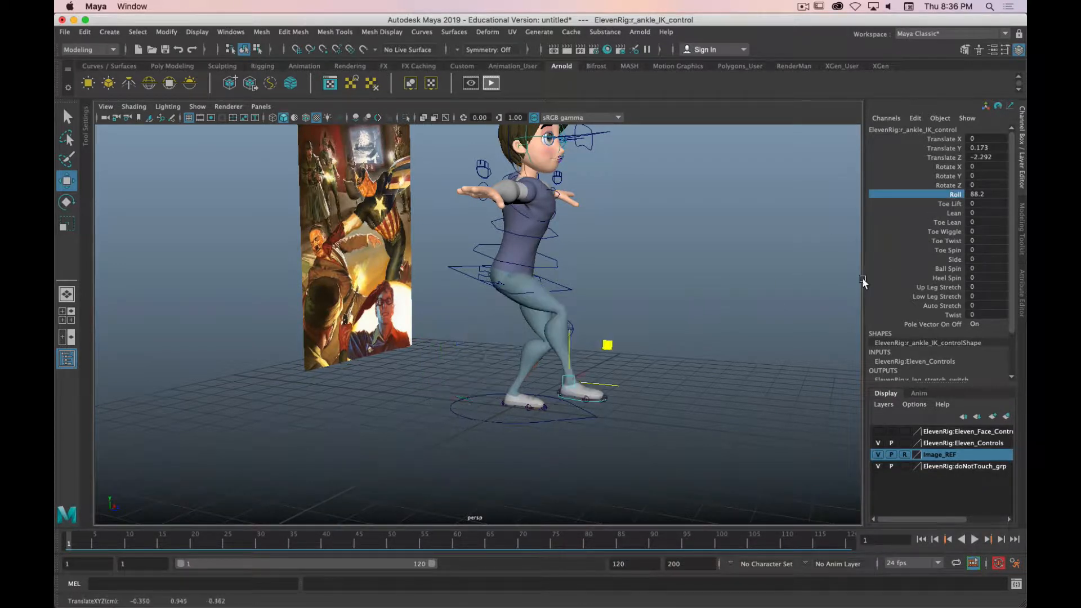
{"action": "key", "text": "z"}
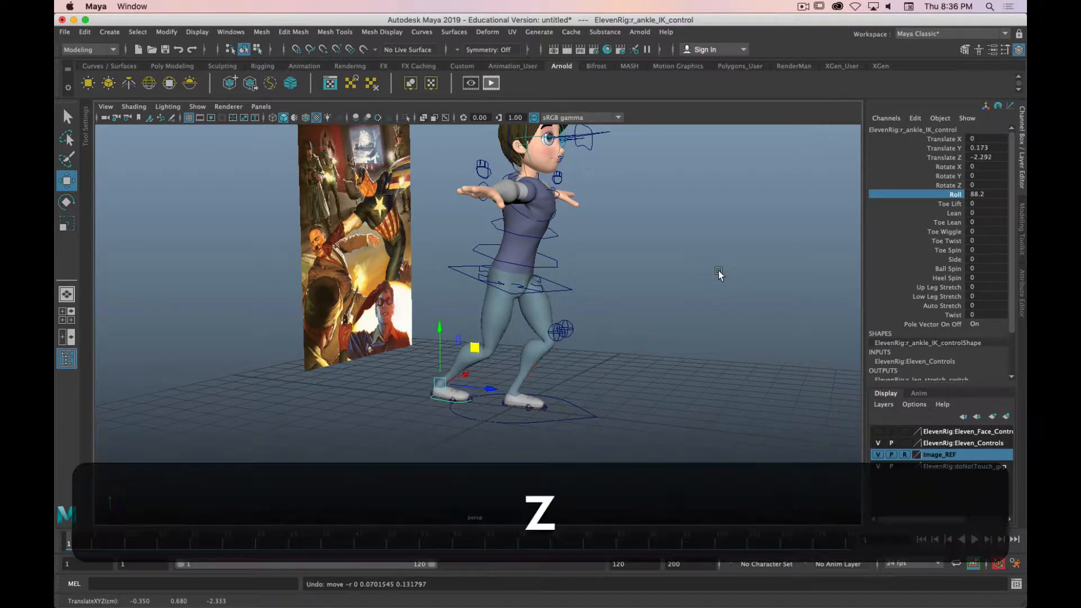
Try combining Roll at about -149.8 with Toe Lift at about 142.3 on the right foot, then undo back to 0
{"action": "left_click", "coordinate": [951, 192]}
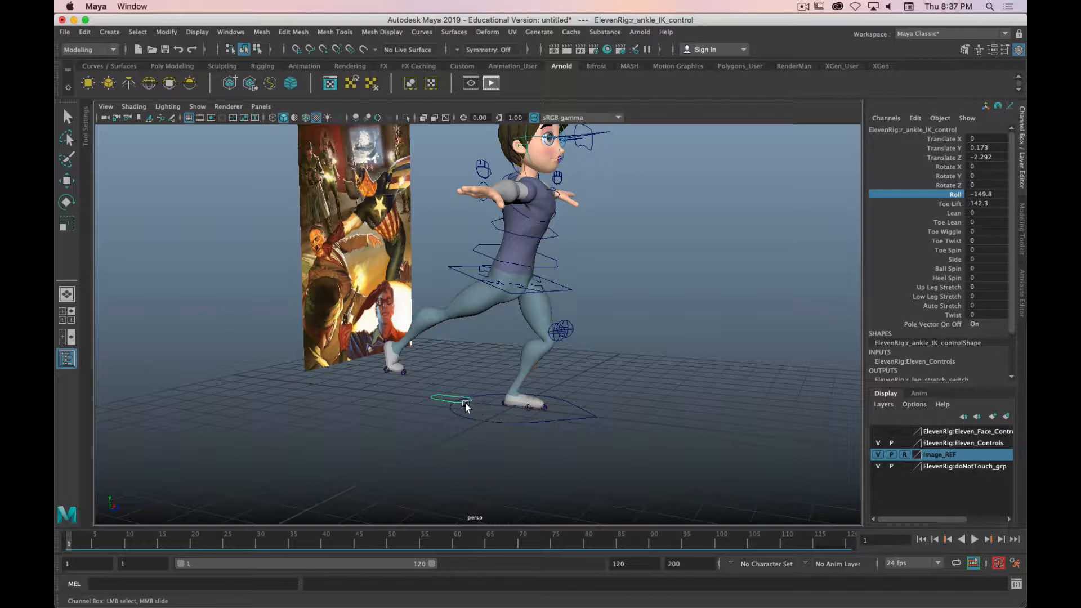
{"action": "key", "text": "w"}
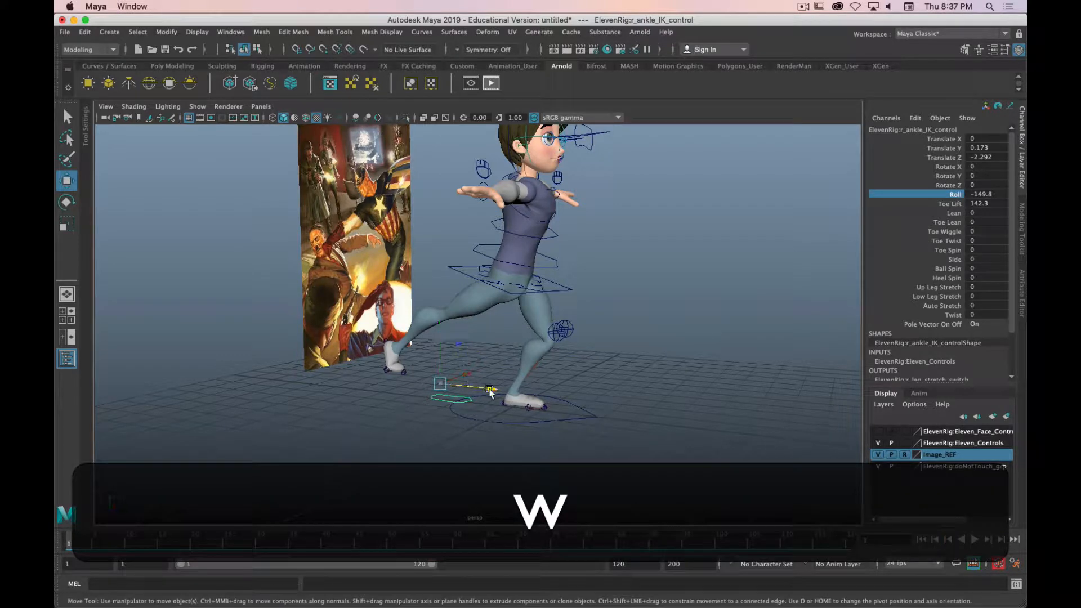
{"action": "left_click_drag", "start_coordinate": [471, 404], "coordinate": [533, 406]}
{"action": "key", "text": "z"}
{"action": "key", "text": "z"}
{"action": "key", "text": "z"}
{"action": "key", "text": "z"}
{"action": "key", "text": "z"}
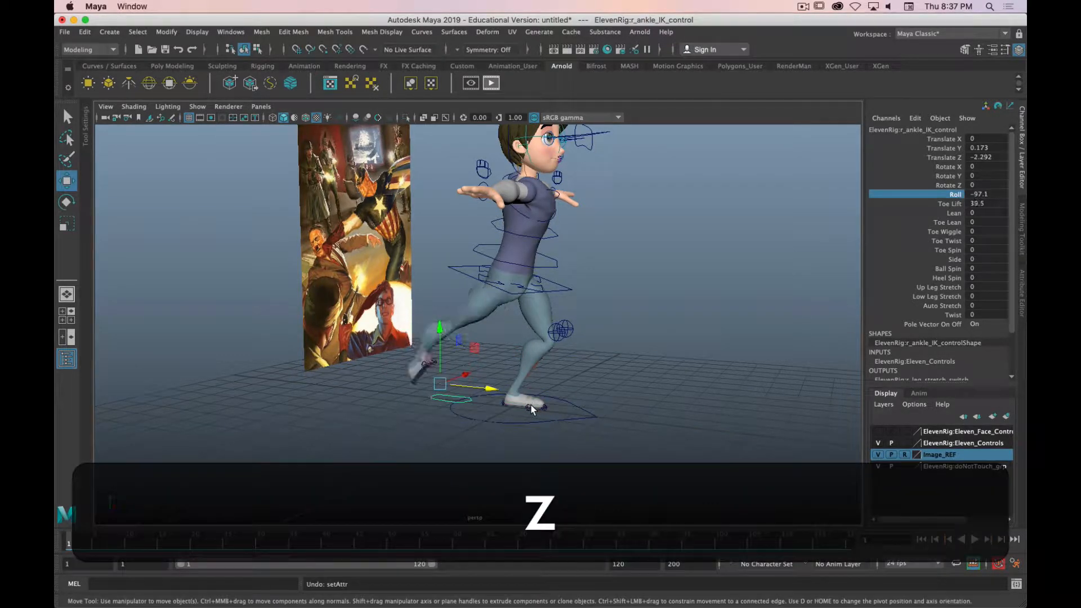
{"action": "key", "text": "shift+z"}
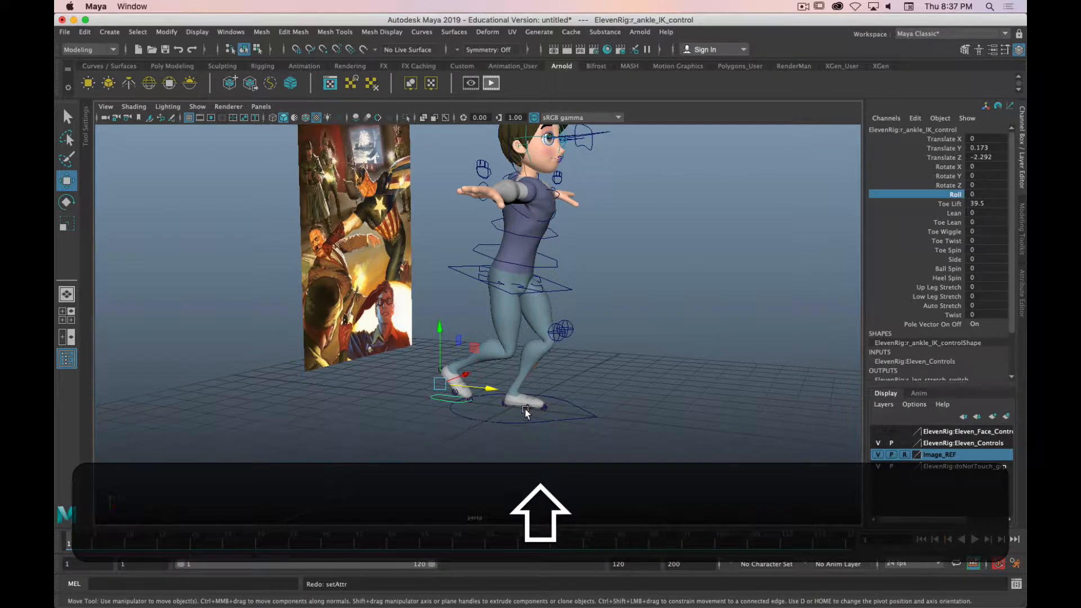
{"action": "key", "text": "shift+z"}
{"action": "key", "text": "z"}
{"action": "key", "text": "z"}
{"action": "key", "text": "alt+z"}
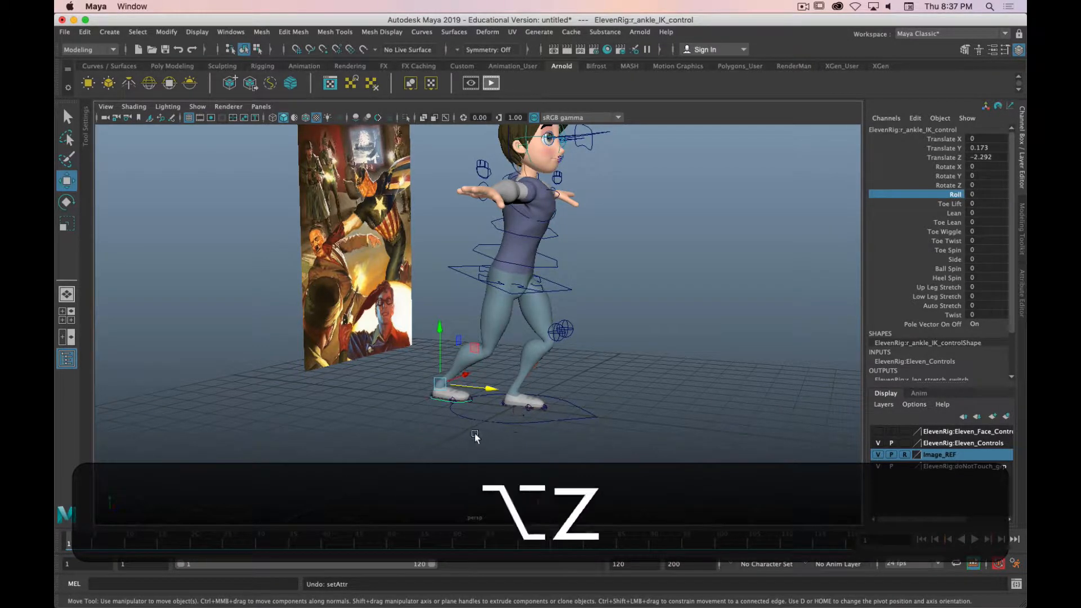
Set Ball Spin on the right ankle IK control to about 37.4 to turn the foot
{"action": "left_click_drag", "start_coordinate": [474, 438], "coordinate": [467, 440], "text": "alt"}
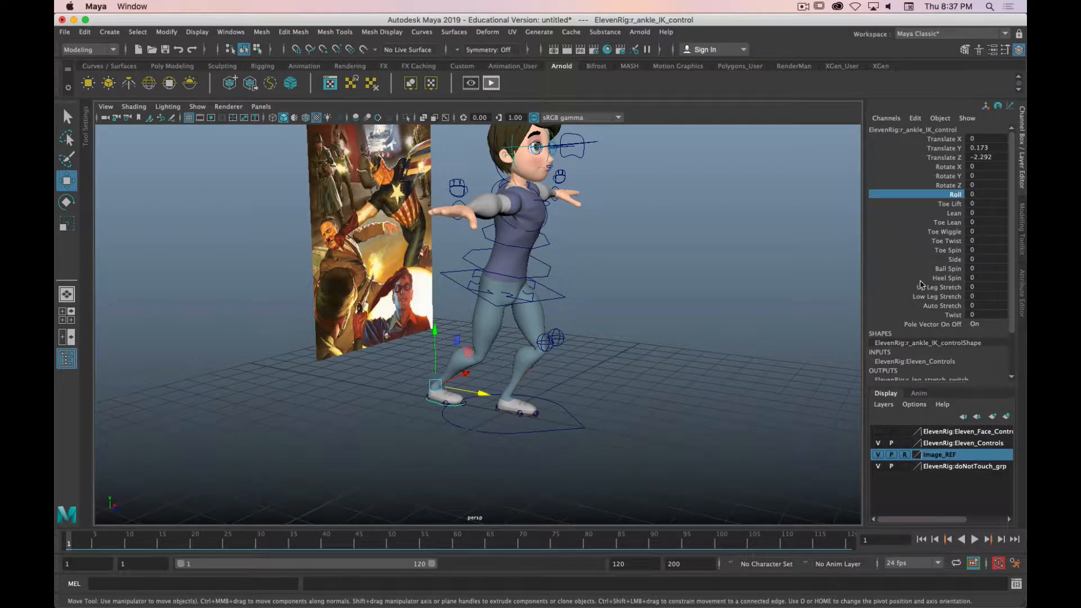
{"action": "left_click", "coordinate": [949, 269]}
{"action": "middle_click_drag", "start_coordinate": [782, 304], "coordinate": [938, 300]}
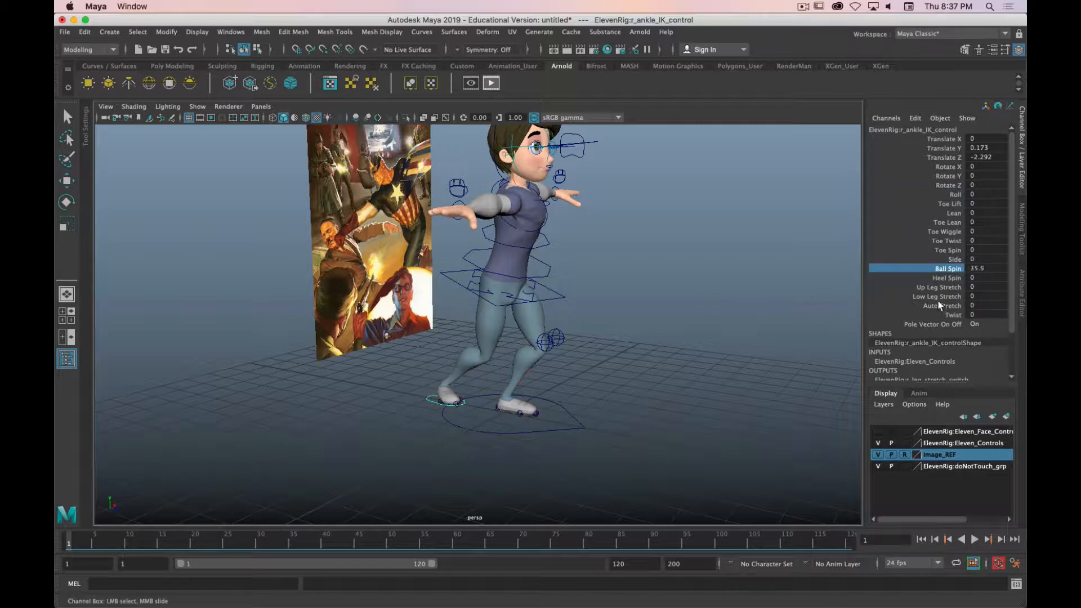
{"action": "left_click_drag", "start_coordinate": [938, 300], "coordinate": [660, 313], "text": "alt"}
Move the right knee IK control sideways and slide the right ankle IK control farther back
{"action": "left_click", "coordinate": [472, 343]}
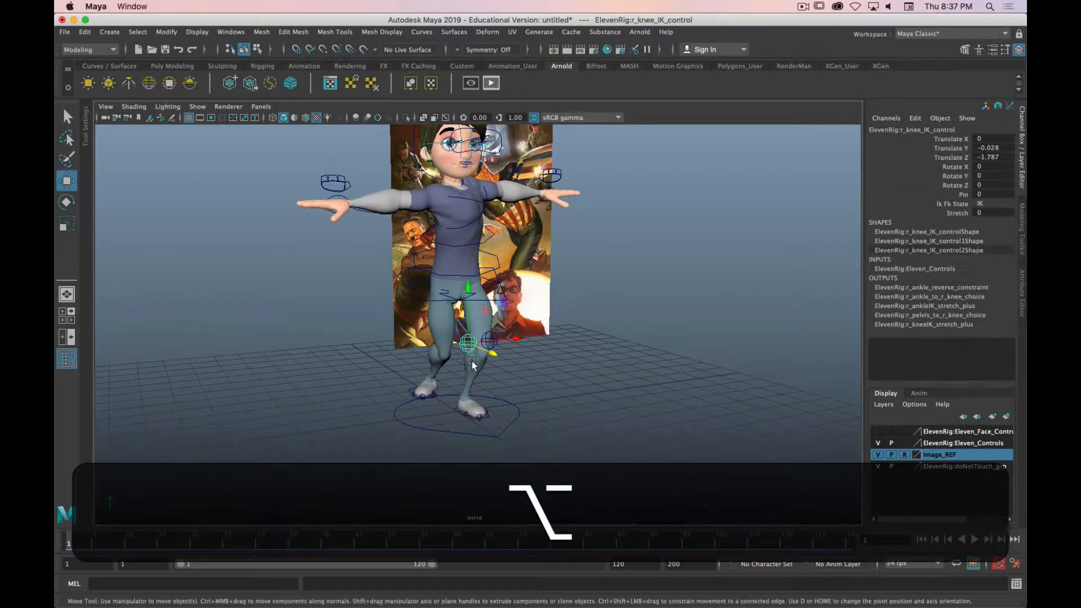
{"action": "key", "text": "w"}
{"action": "left_click_drag", "start_coordinate": [510, 344], "coordinate": [451, 428]}
{"action": "left_click", "coordinate": [454, 417]}
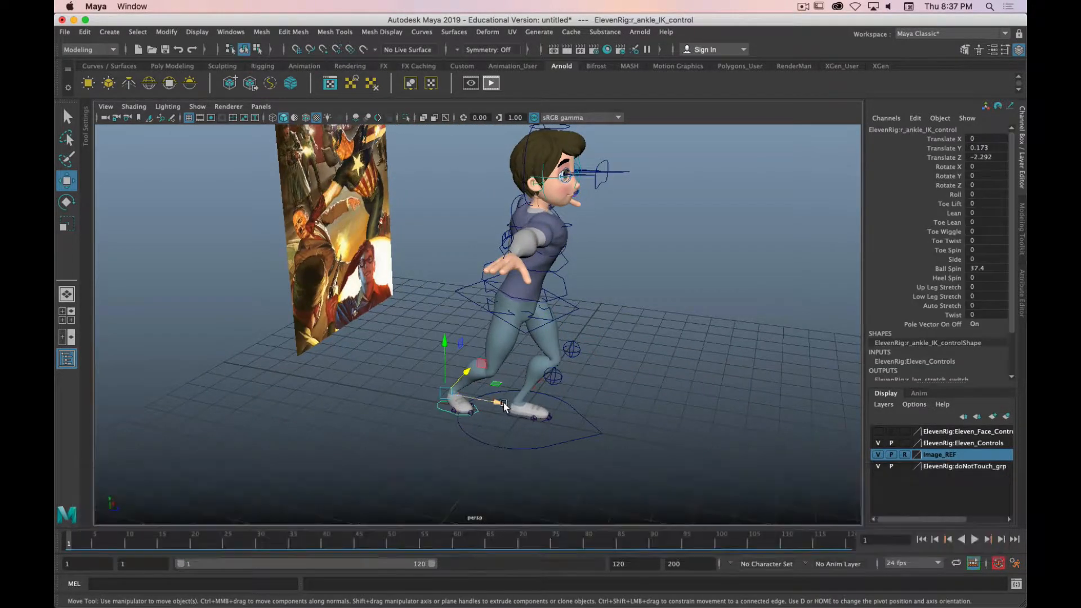
{"action": "left_click_drag", "start_coordinate": [501, 402], "coordinate": [388, 389]}
Lift the left ankle IK control to about 1.252 in Translate Y and 1.1 in Translate Z
{"action": "left_click", "coordinate": [391, 406]}
{"action": "left_click", "coordinate": [399, 365]}
{"action": "left_click_drag", "start_coordinate": [473, 415], "coordinate": [376, 360], "text": "alt"}
{"action": "key", "text": "alt+super+period"}
{"action": "left_click", "coordinate": [368, 354]}
Rotate the left ankle IK control to 63.74° in X and move it to 1.372 in Y and 0.82 in Z
{"action": "key", "text": "e"}
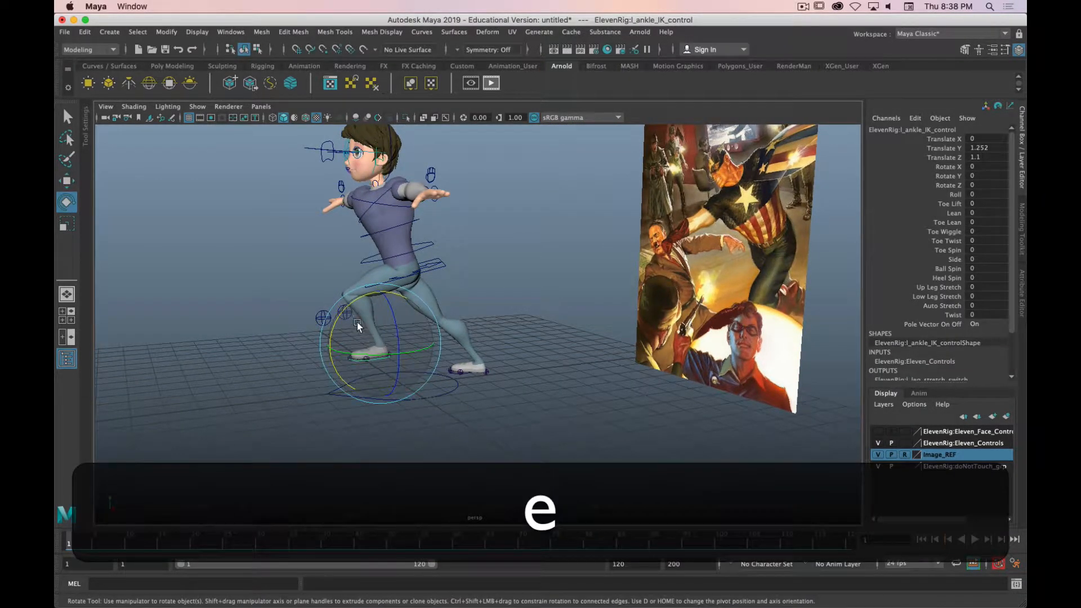
{"action": "left_click_drag", "start_coordinate": [343, 316], "coordinate": [337, 367]}
{"action": "key", "text": "w"}
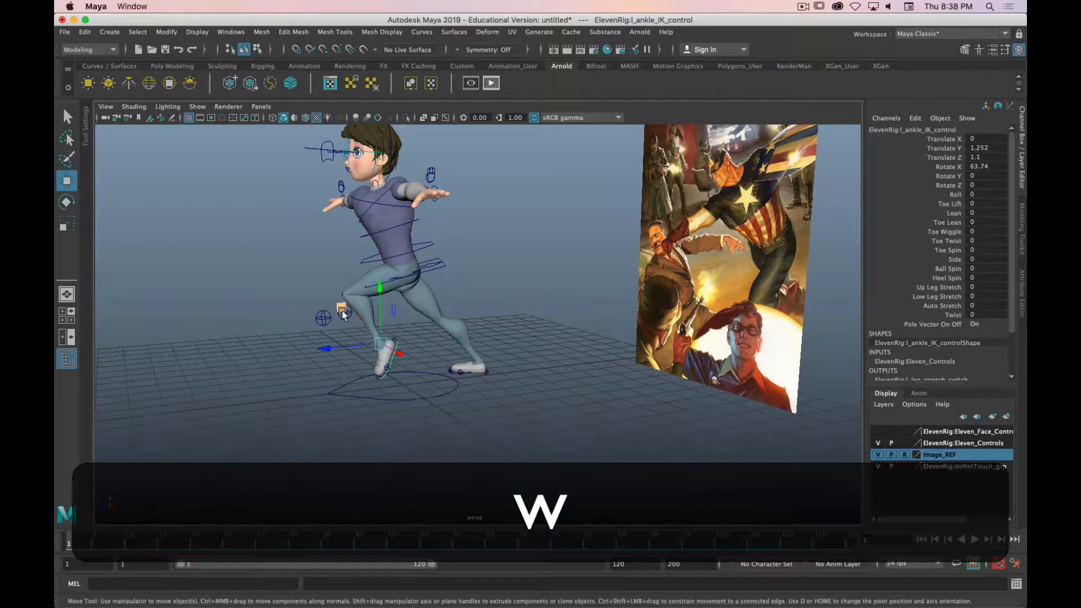
{"action": "left_click_drag", "start_coordinate": [350, 309], "coordinate": [513, 395]}
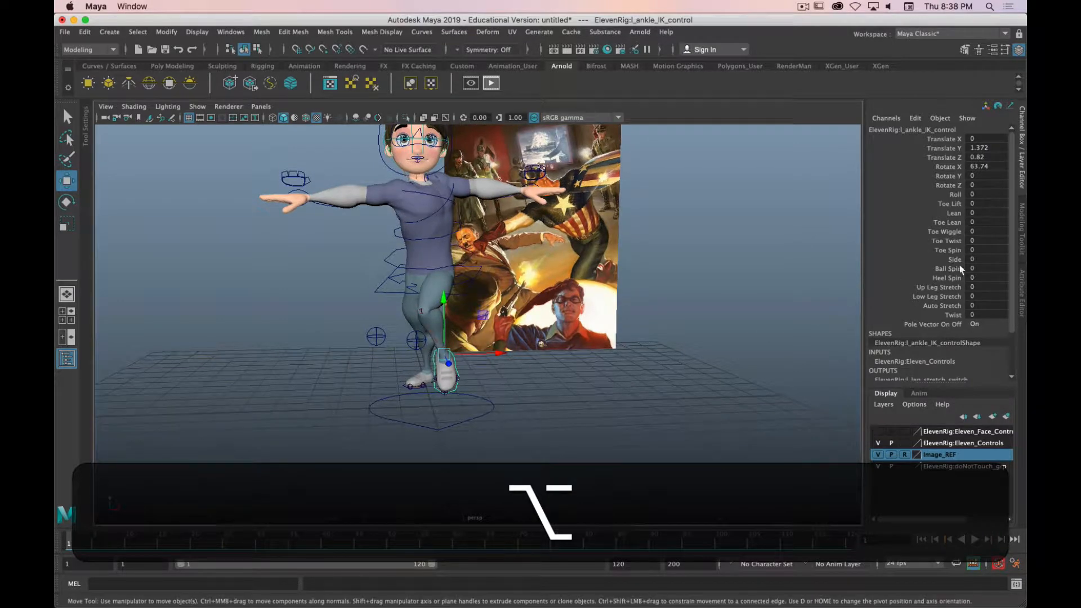
Try a negative Heel Spin of about -15.8 on the left ankle IK control and undo it
{"action": "left_click", "coordinate": [983, 277]}
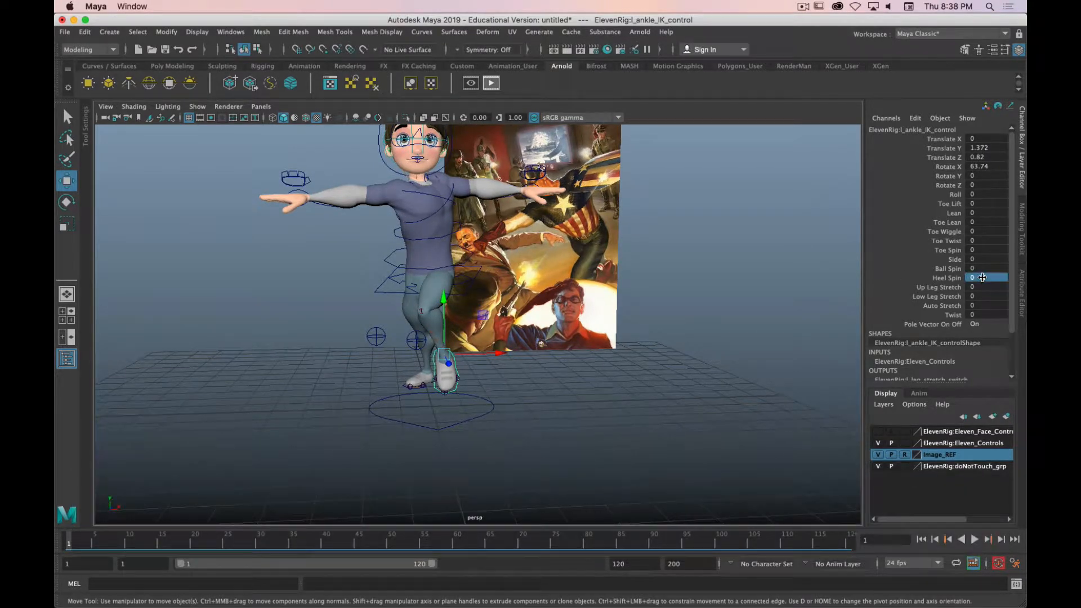
{"action": "left_click", "coordinate": [938, 275]}
{"action": "middle_click_drag", "start_coordinate": [782, 261], "coordinate": [643, 269]}
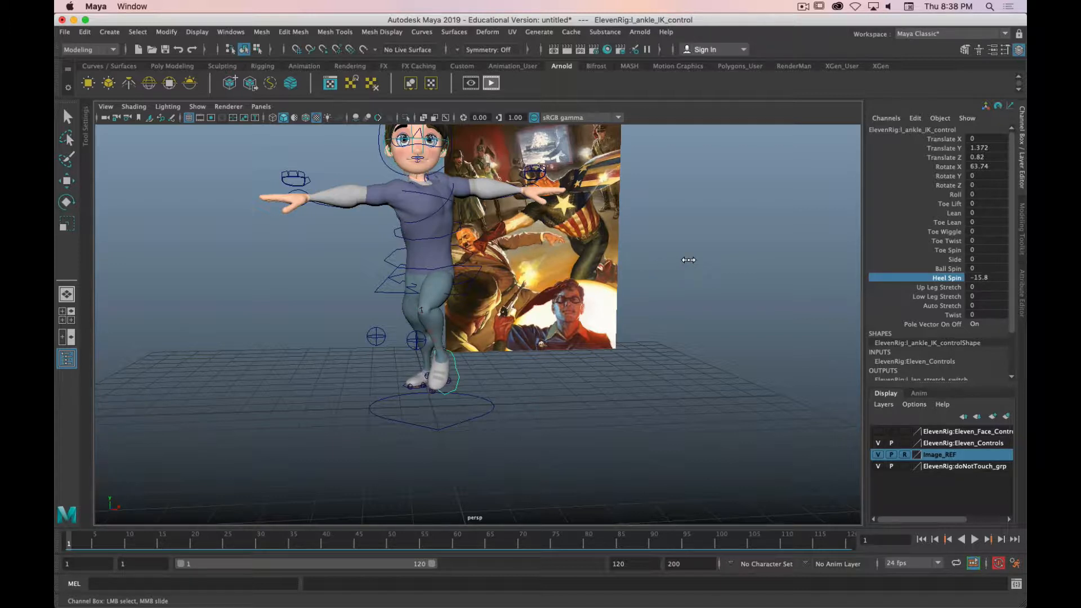
{"action": "key", "text": "z"}
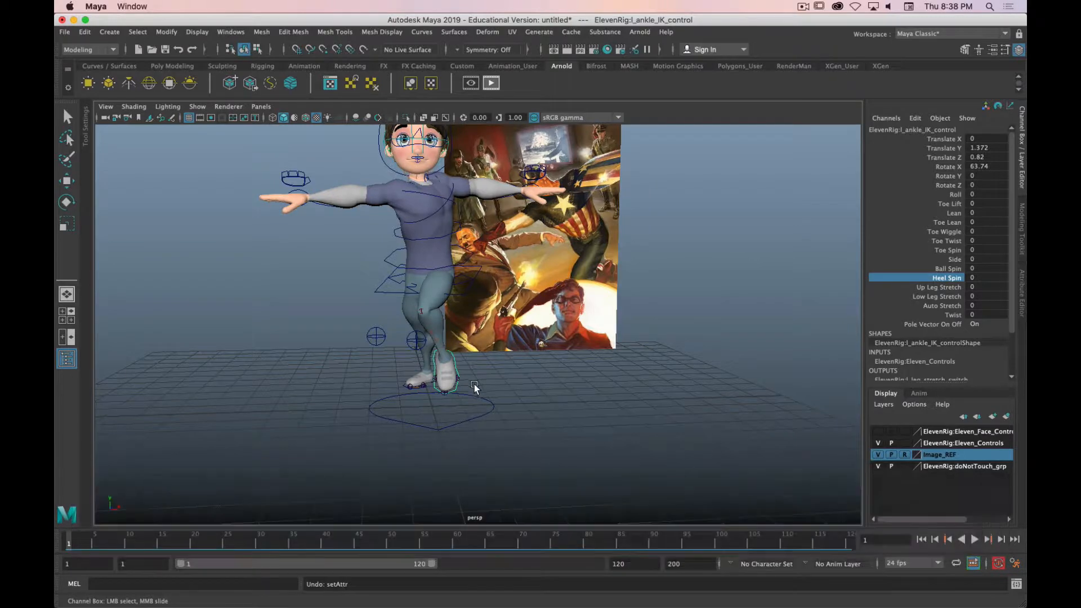
Rotate the left ankle IK control to about 64.4° in X, -6.1° in Y and -12.5° in Z
{"action": "key", "text": "e"}
{"action": "left_click_drag", "start_coordinate": [488, 383], "coordinate": [485, 386]}
{"action": "left_click_drag", "start_coordinate": [620, 320], "coordinate": [502, 320], "text": "alt"}
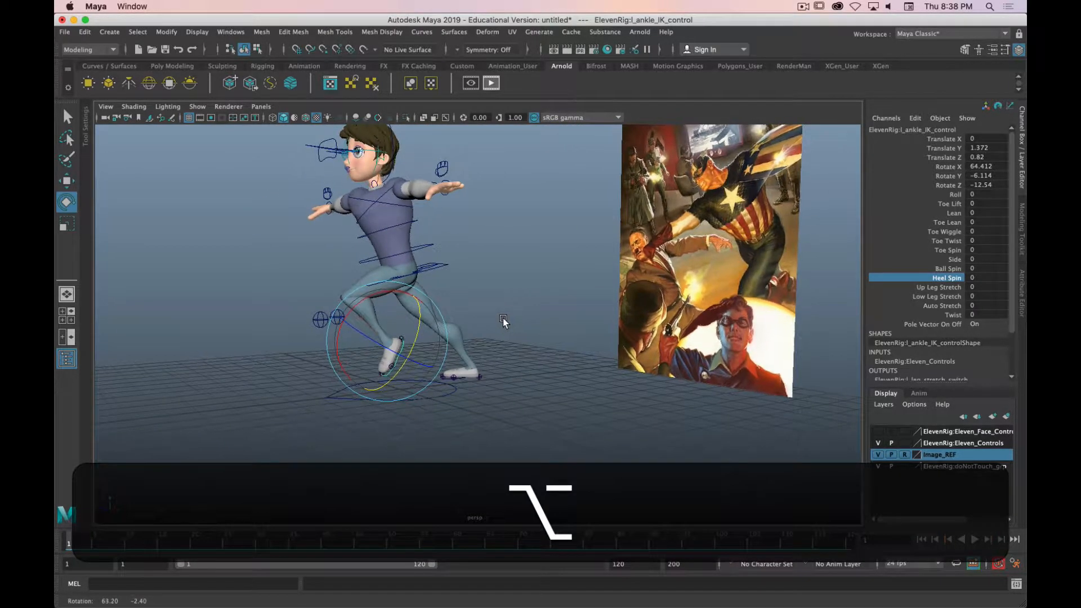
Rotate the left ankle IK control to about 83.6° in X
{"action": "left_click_drag", "start_coordinate": [374, 298], "coordinate": [446, 316]}
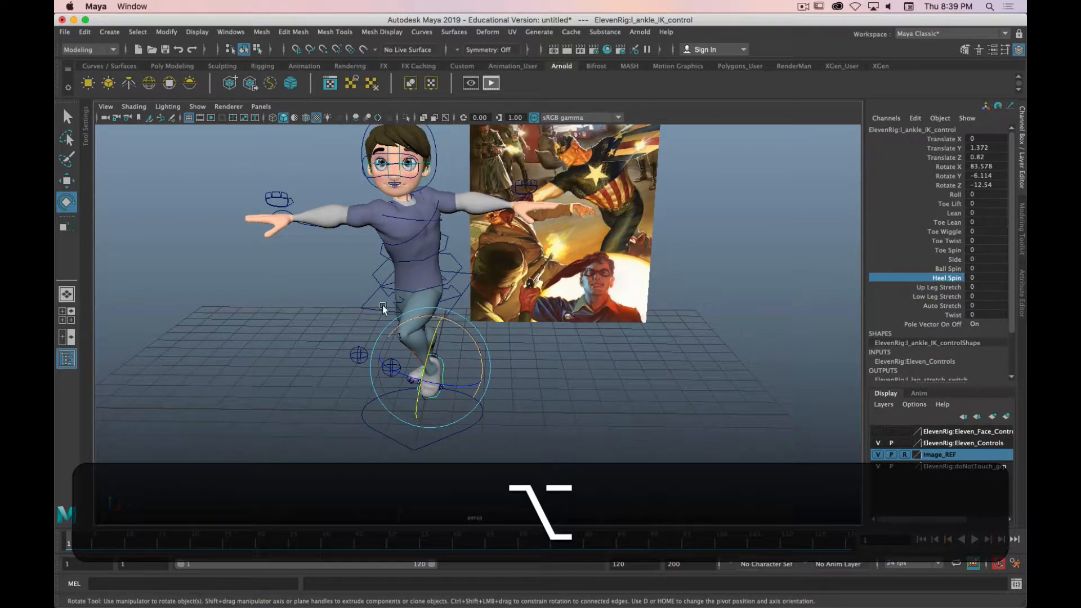
{"action": "left_click_drag", "start_coordinate": [383, 305], "coordinate": [373, 241], "text": "alt"}
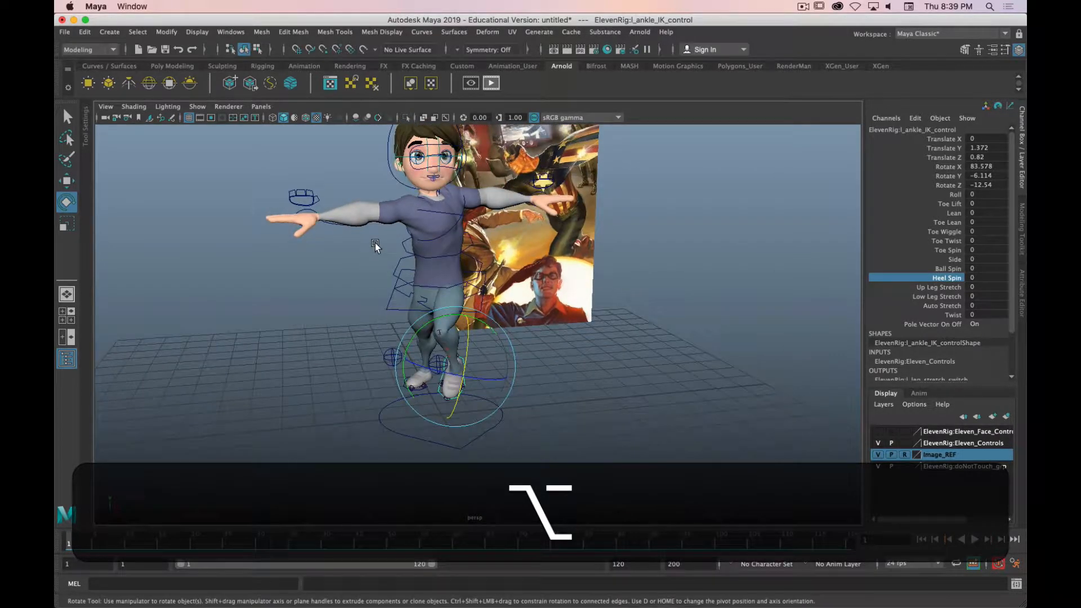
{"action": "key", "text": "alt"}
{"action": "left_click_drag", "start_coordinate": [380, 238], "coordinate": [384, 239], "text": "alt"}
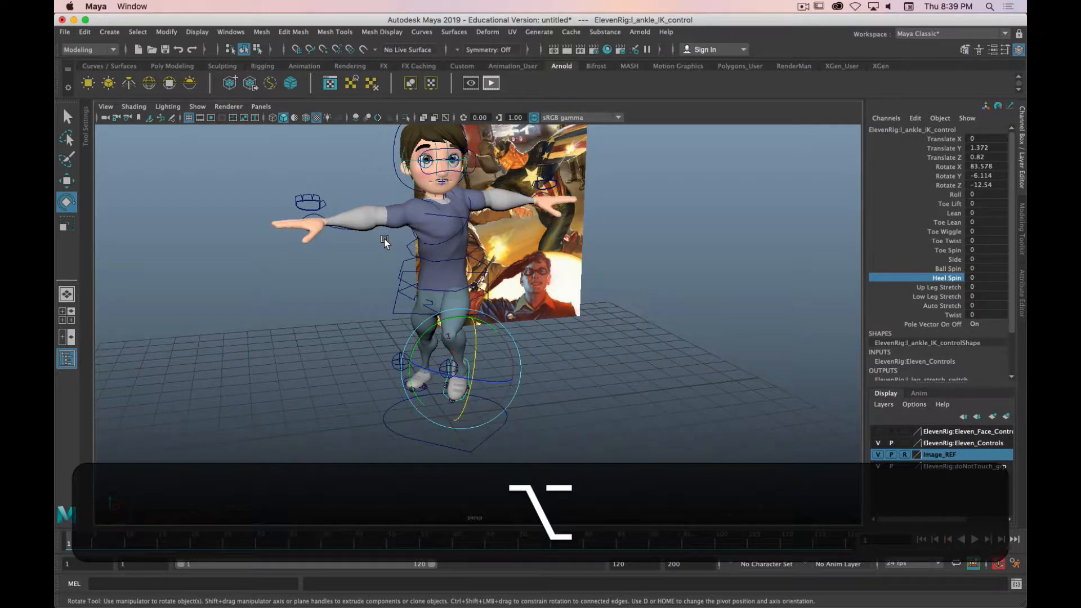
{"action": "key", "text": "alt"}
{"action": "left_click_drag", "start_coordinate": [363, 235], "coordinate": [376, 223], "text": "alt"}
Switch the viewport to wireframe display and try to select the right shoulder FK control inside the upper arm mesh
{"action": "scroll", "coordinate": [285, 254], "scroll_direction": "up", "scroll_amount": 5}
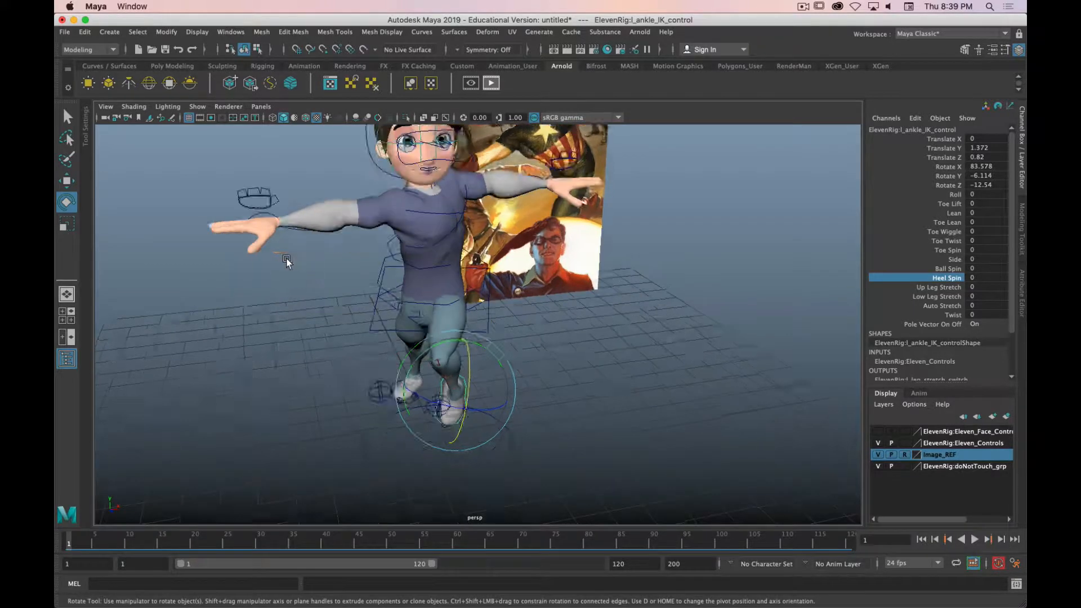
{"action": "middle_click_drag", "start_coordinate": [292, 249], "coordinate": [354, 288], "text": "alt"}
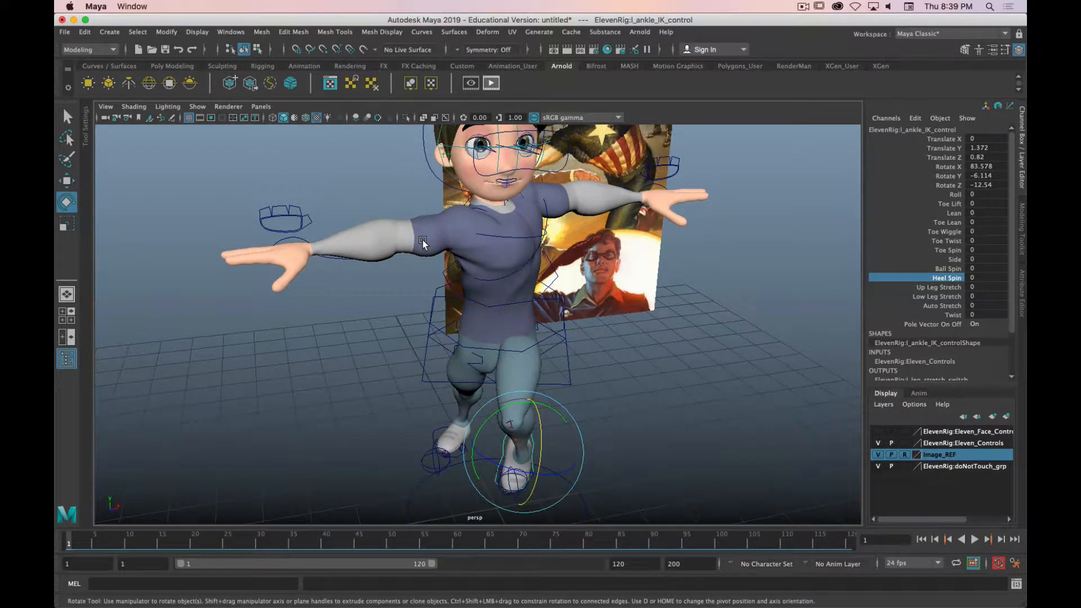
{"action": "left_click", "coordinate": [339, 256]}
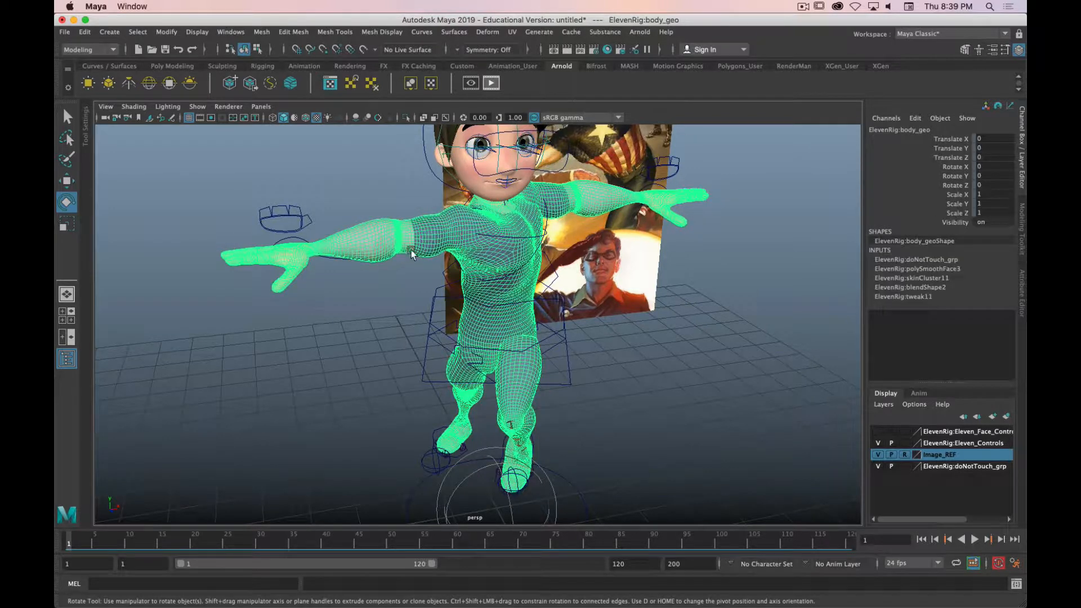
{"action": "left_click", "coordinate": [334, 259]}
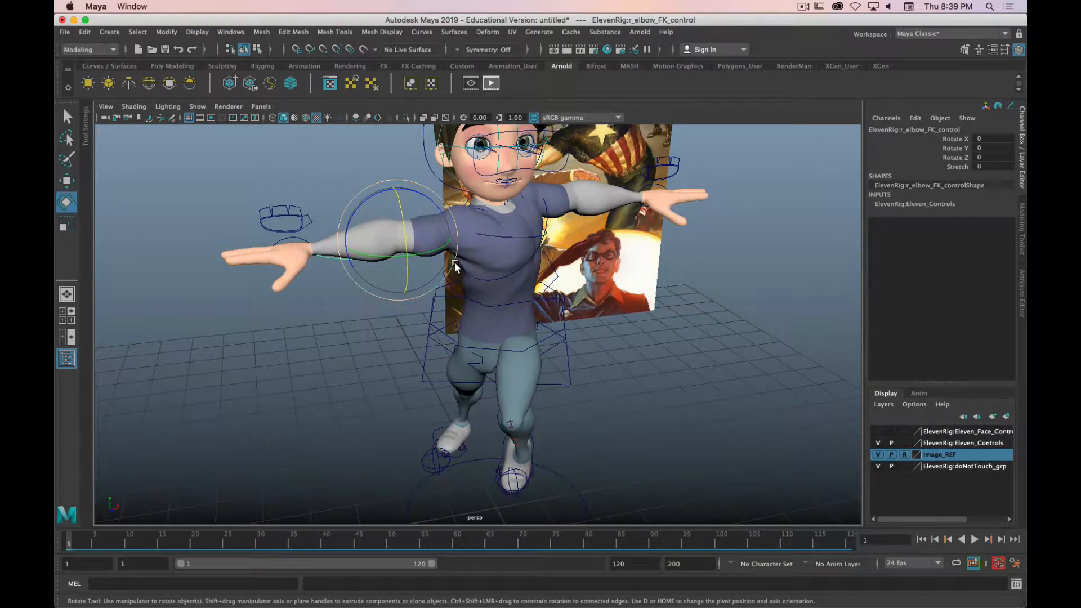
{"action": "key", "text": "4"}
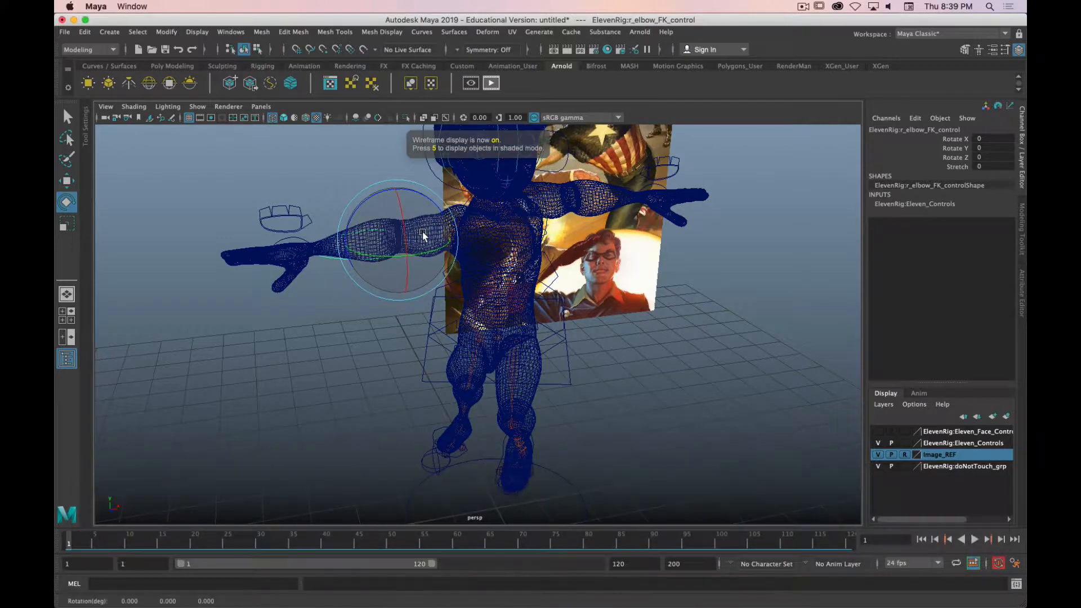
{"action": "key", "text": "q"}
{"action": "left_click", "coordinate": [438, 234]}
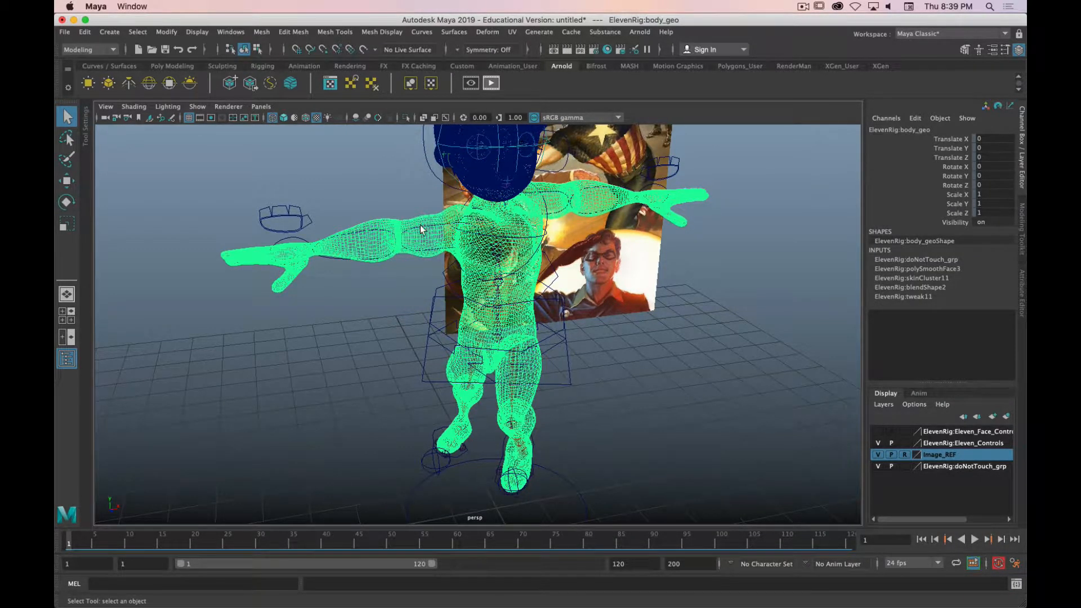
{"action": "left_click", "coordinate": [408, 213]}
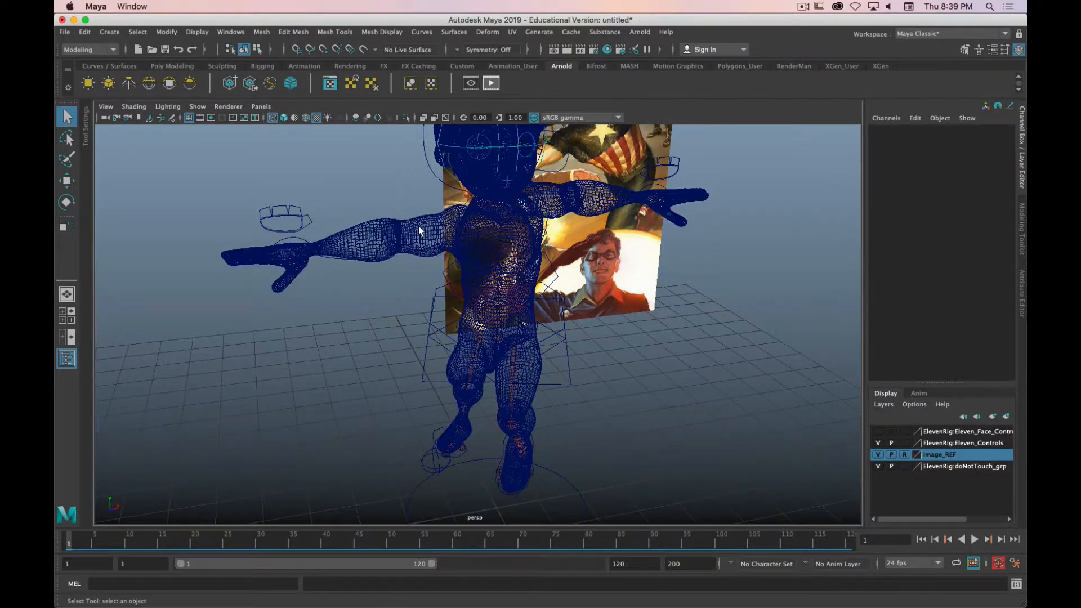
{"action": "left_click", "coordinate": [420, 231]}
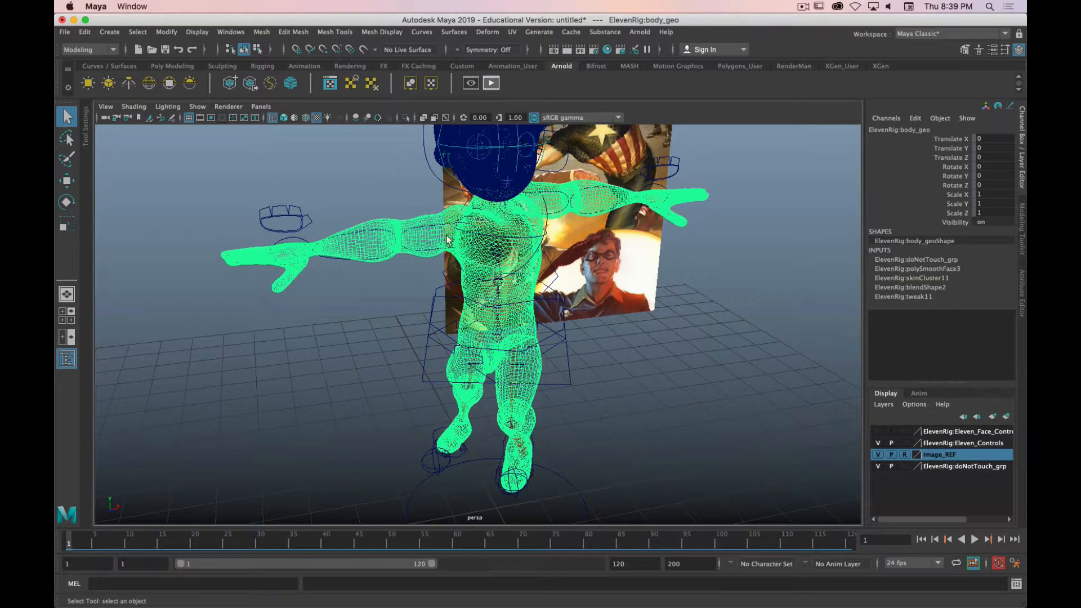
Set the ElevenRig:doNotTouch_grp layer to Reference so the mesh is unselectable, and select the right shoulder FK control
{"action": "left_click", "coordinate": [906, 467]}
{"action": "left_click", "coordinate": [906, 467]}
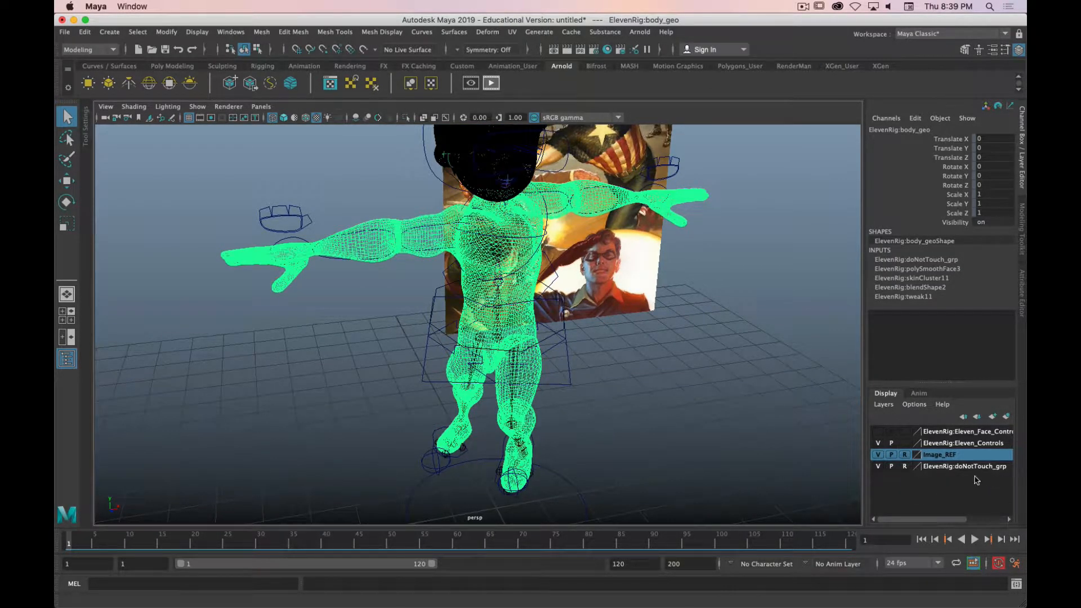
{"action": "left_click", "coordinate": [401, 277]}
{"action": "left_click", "coordinate": [418, 227]}
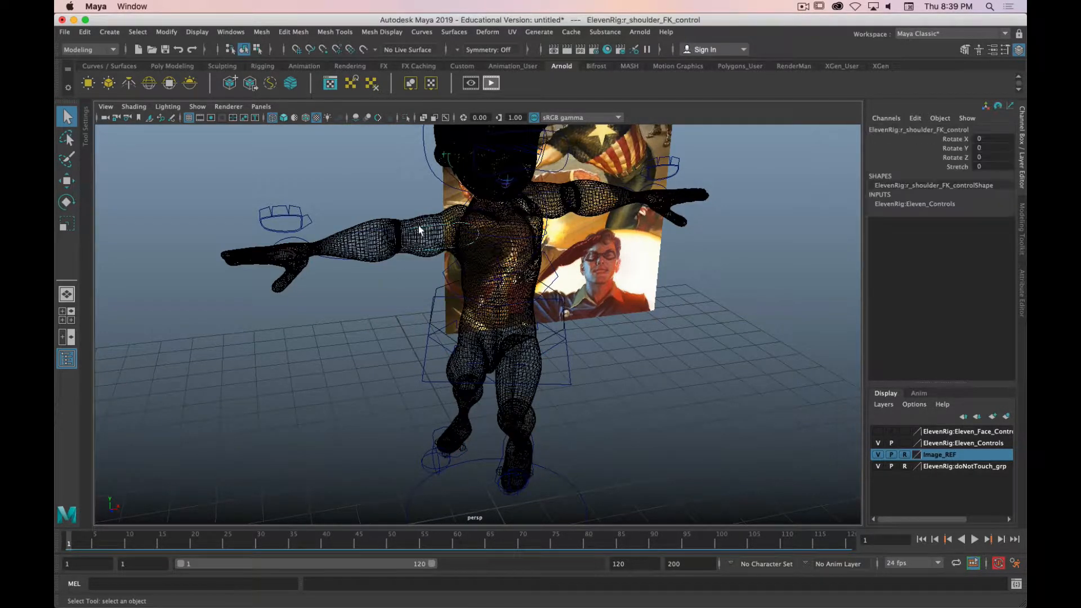
{"action": "left_click_drag", "start_coordinate": [418, 226], "coordinate": [400, 247], "text": "alt"}
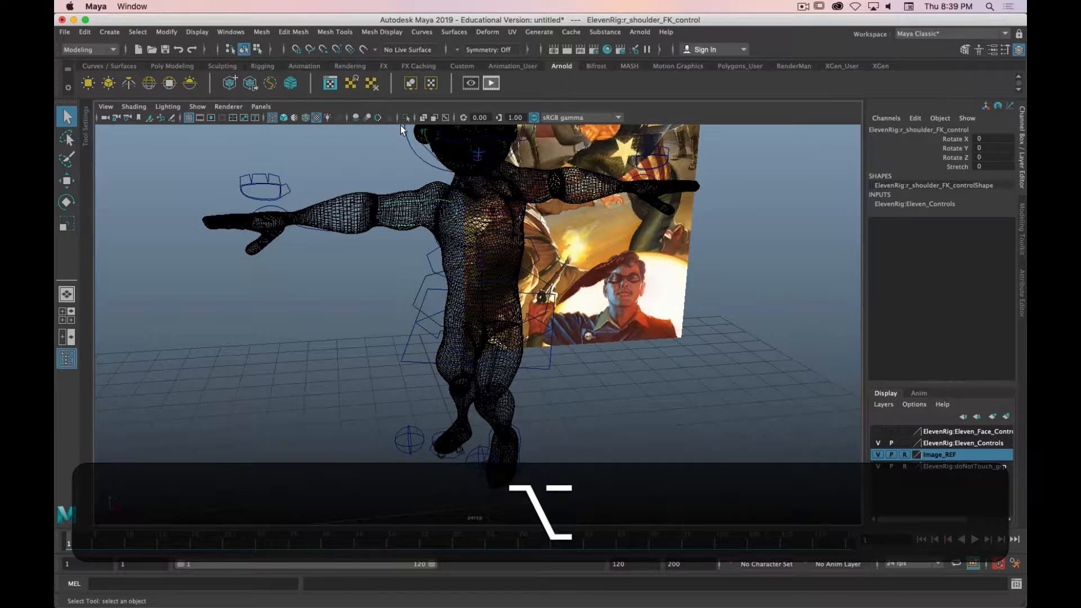
{"action": "left_click", "coordinate": [203, 107]}
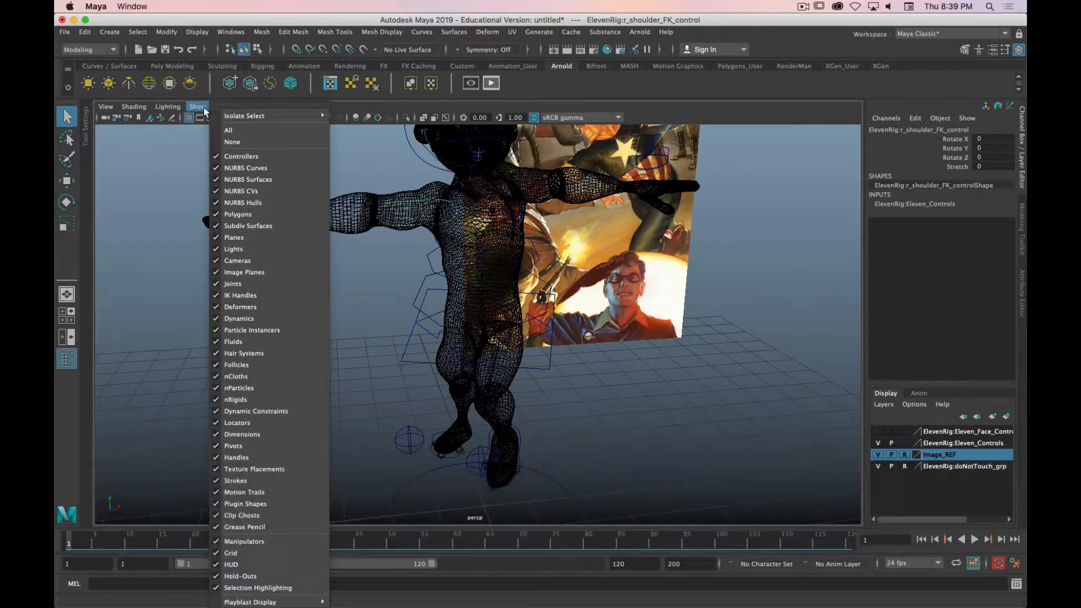
{"action": "left_click", "coordinate": [201, 107]}
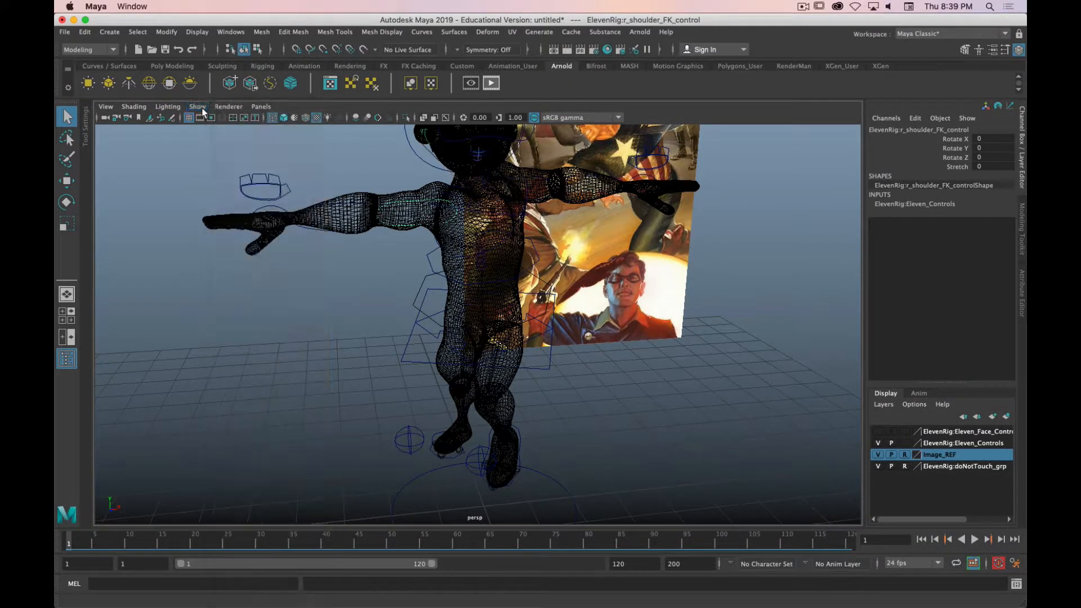
{"action": "left_click", "coordinate": [138, 107]}
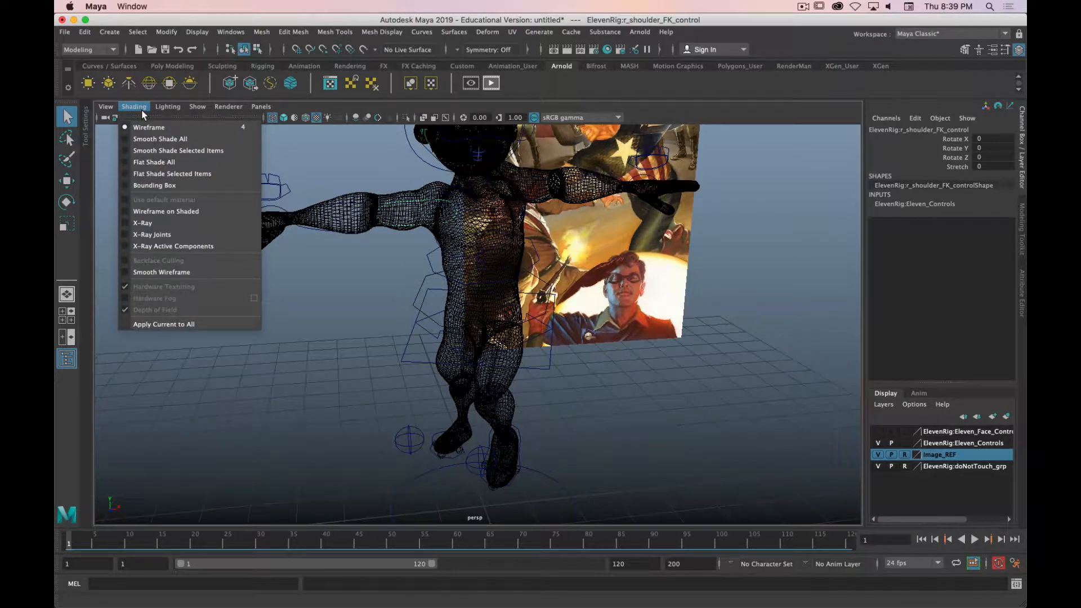
{"action": "left_click", "coordinate": [133, 107]}
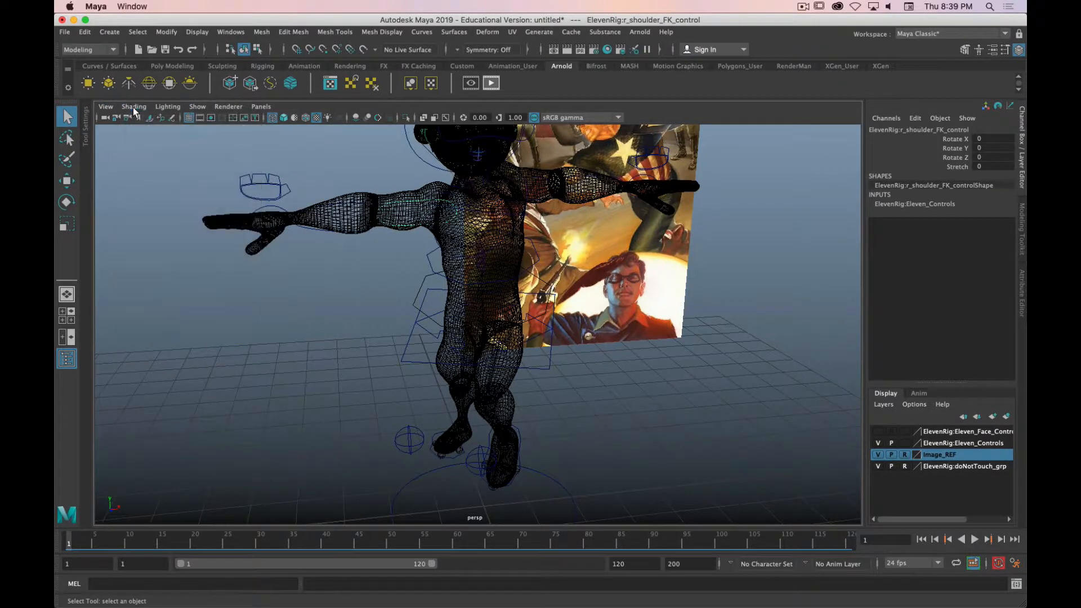
Return the viewport to shaded display with textures
{"action": "key", "text": "5"}
{"action": "key", "text": "alt+5"}
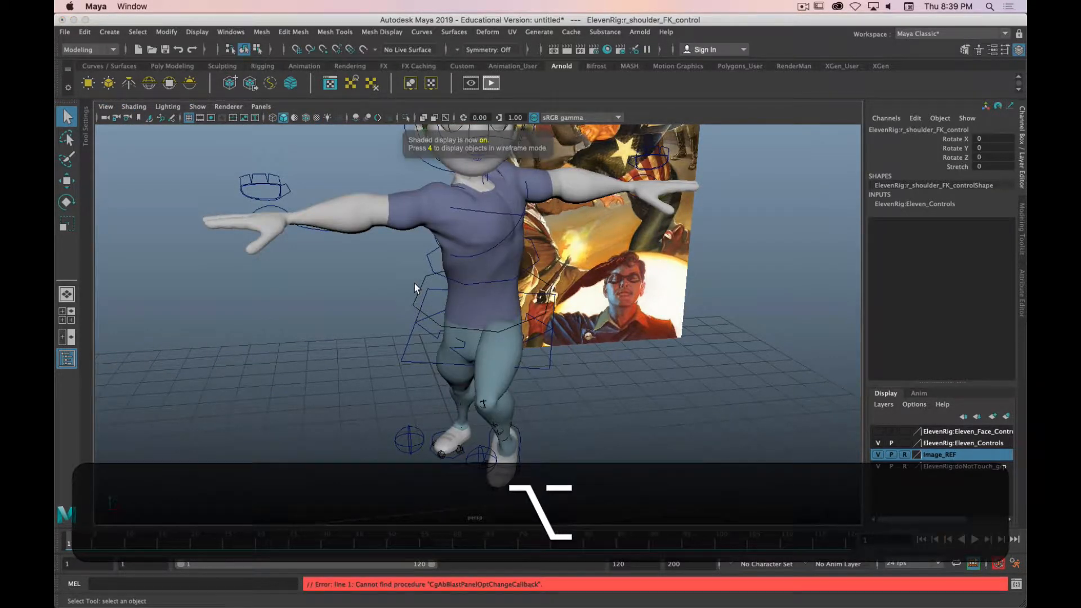
{"action": "key", "text": "alt+6"}
Rotate the right shoulder FK control to about 65.3° in Z and 80.3° in Y, swinging the arm down and forward
{"action": "key", "text": "alt+e"}
{"action": "left_click_drag", "start_coordinate": [302, 244], "coordinate": [395, 277], "text": "alt"}
{"action": "left_click_drag", "start_coordinate": [505, 270], "coordinate": [508, 276]}
{"action": "key", "text": "z"}
{"action": "left_click_drag", "start_coordinate": [494, 233], "coordinate": [485, 284]}
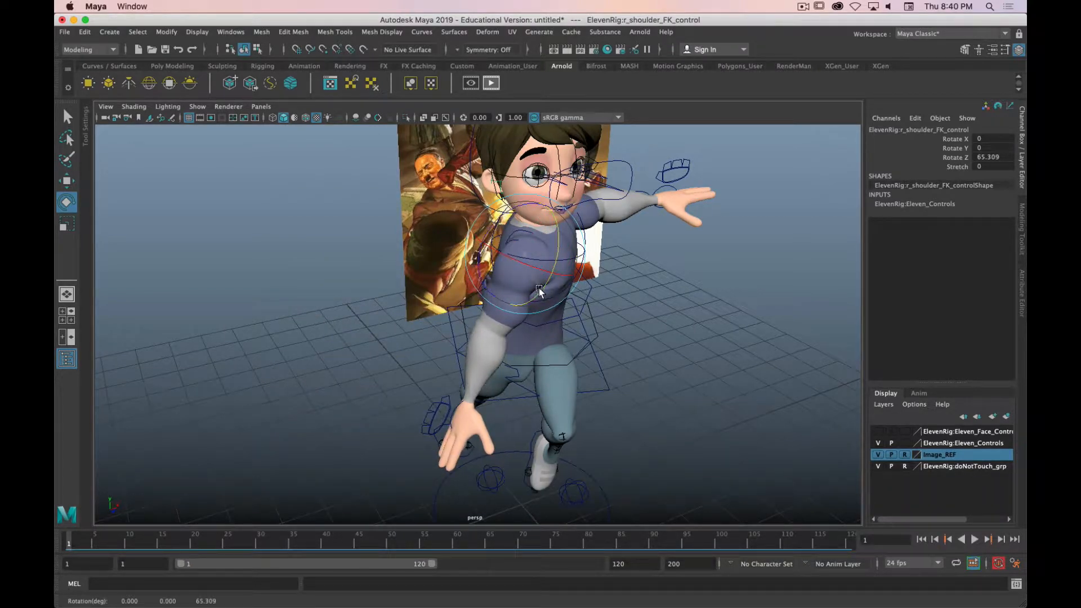
{"action": "left_click_drag", "start_coordinate": [555, 247], "coordinate": [563, 225]}
Rotate the right elbow FK control to about 24° in X, 9.8° in Y and 4.4° in Z
{"action": "left_click_drag", "start_coordinate": [553, 303], "coordinate": [605, 348], "text": "alt"}
{"action": "left_click", "coordinate": [657, 356]}
{"action": "mouse_move", "coordinate": [620, 298]}
{"action": "left_mouse_down"}
{"action": "mouse_move", "coordinate": [616, 286]}
{"action": "mouse_move", "coordinate": [636, 280]}
{"action": "mouse_move", "coordinate": [620, 288]}
{"action": "left_mouse_up"}
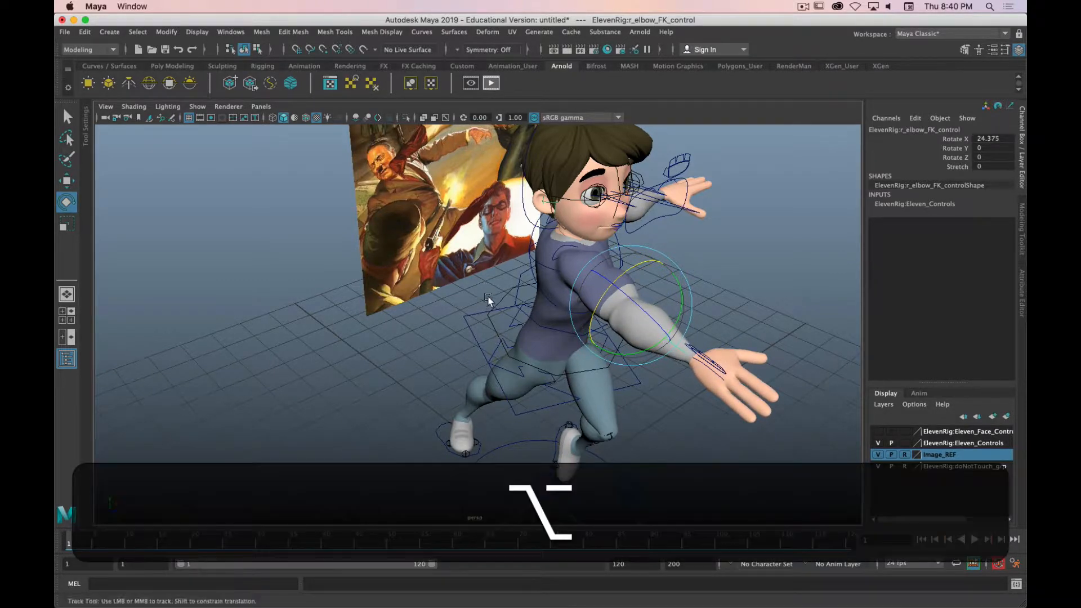
{"action": "left_click_drag", "start_coordinate": [517, 312], "coordinate": [355, 320], "text": "alt"}
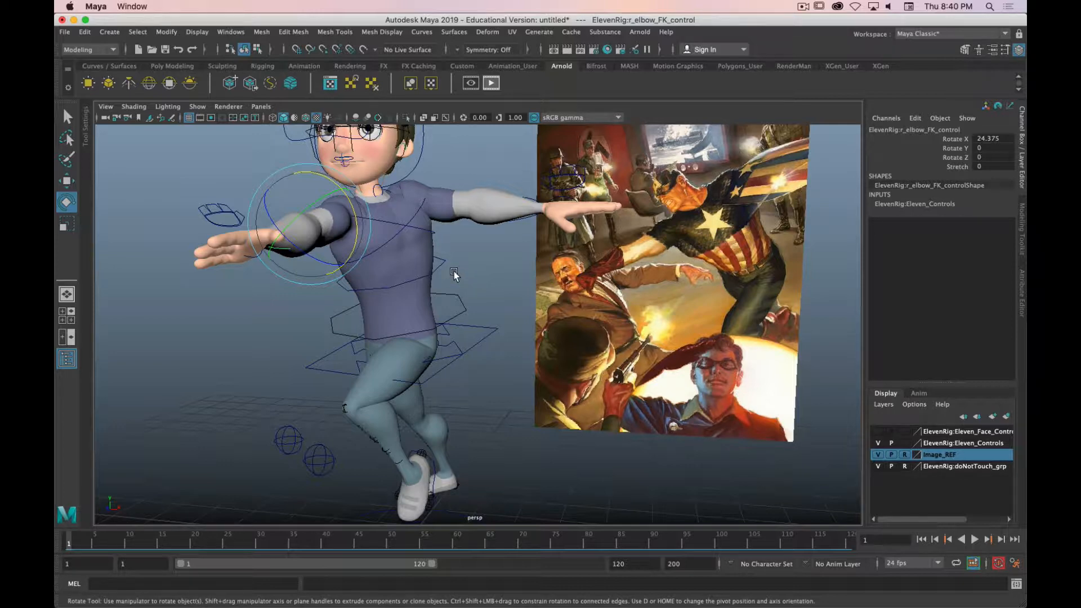
{"action": "left_click_drag", "start_coordinate": [182, 331], "coordinate": [228, 340], "text": "alt"}
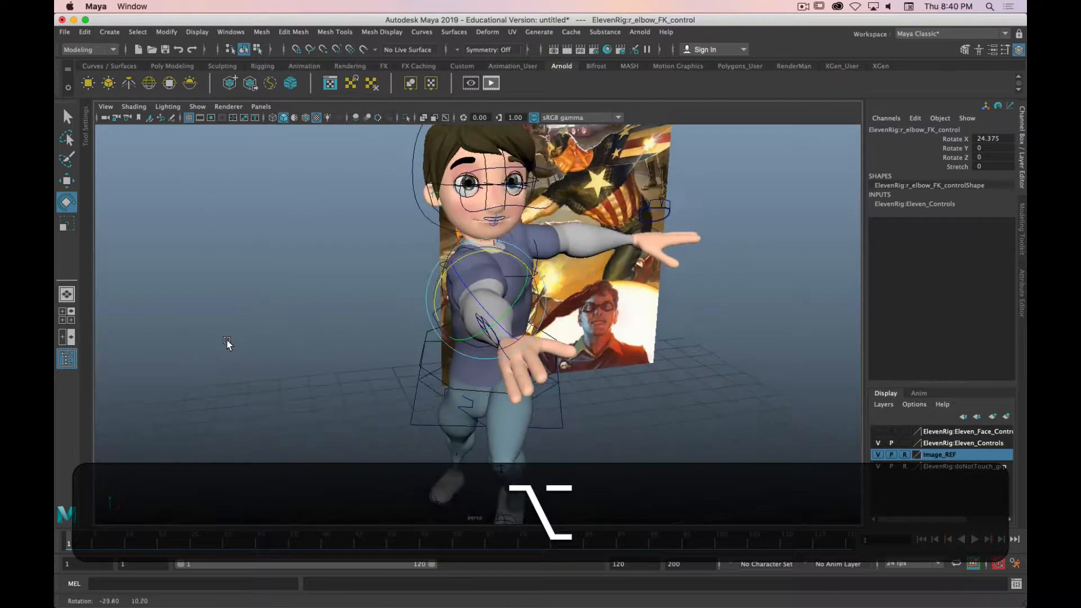
{"action": "left_click_drag", "start_coordinate": [506, 309], "coordinate": [562, 314]}
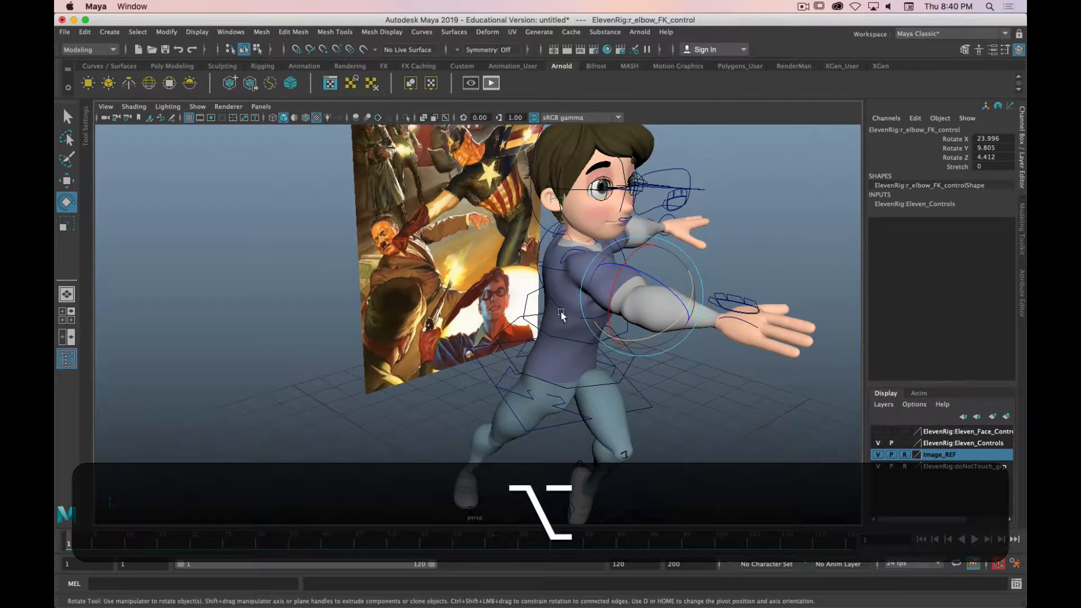
Adjust the rotation of the right shoulder FK control and rotate the right wrist FK control to about 14.7° in Z
{"action": "key", "text": "q"}
{"action": "left_click", "coordinate": [592, 279]}
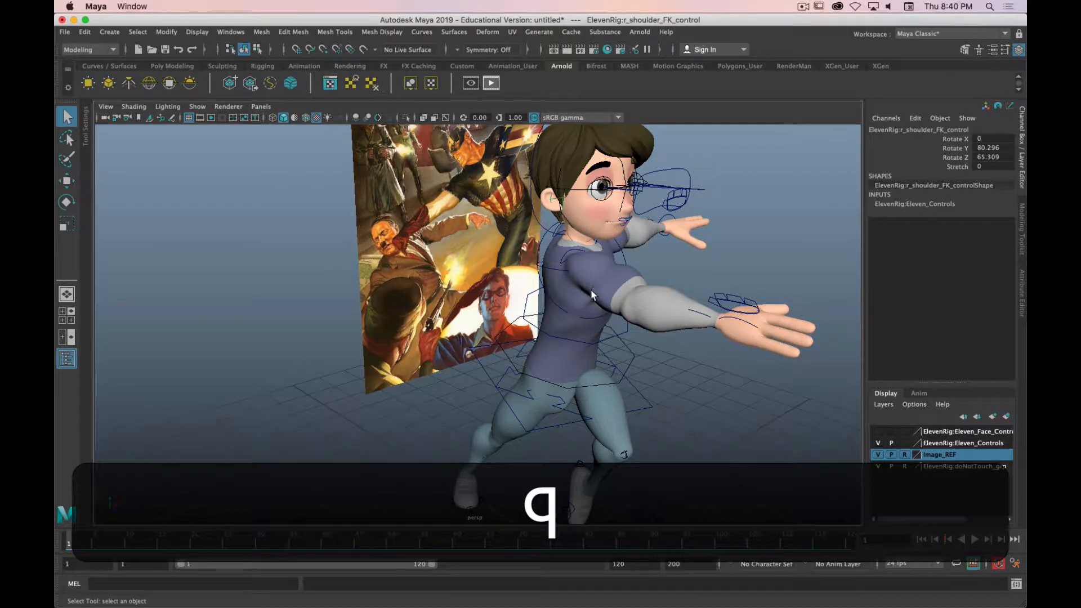
{"action": "key", "text": "alt+e"}
{"action": "key", "text": "e"}
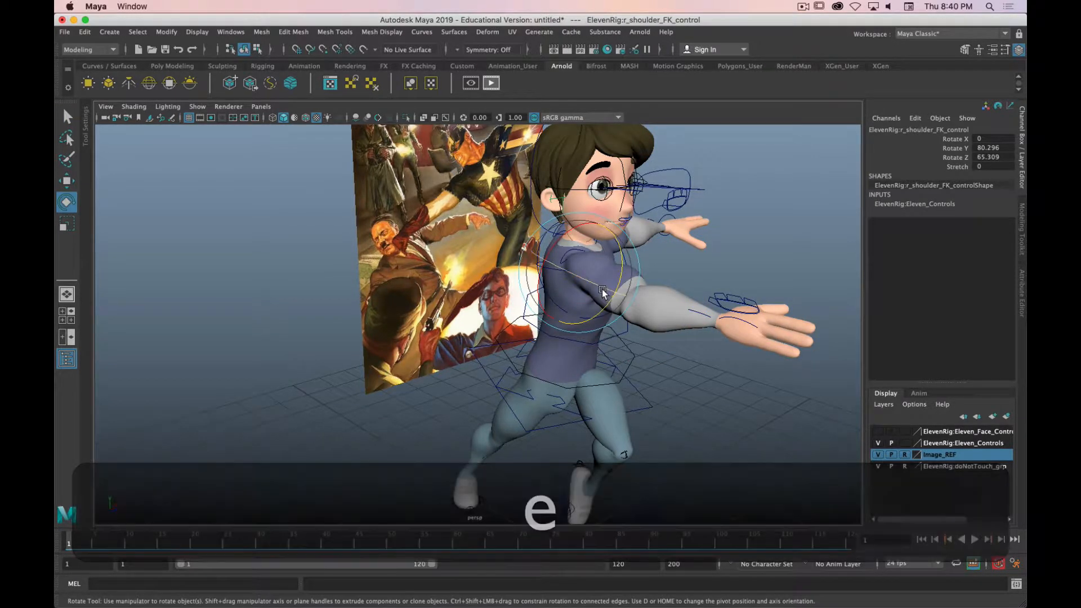
{"action": "left_click_drag", "start_coordinate": [600, 291], "coordinate": [370, 314]}
{"action": "left_click", "coordinate": [717, 251]}
{"action": "key", "text": "alt+q"}
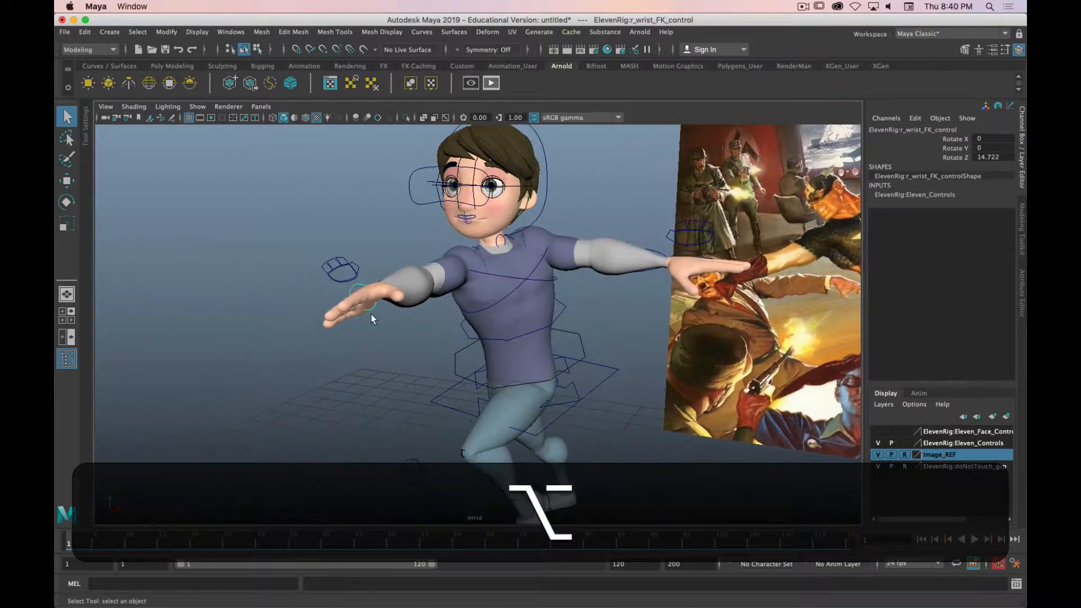
Curl the right hand into a fist by setting the right hand control's Open Close to 43
{"action": "right_click_drag", "start_coordinate": [370, 314], "coordinate": [258, 253], "text": "alt"}
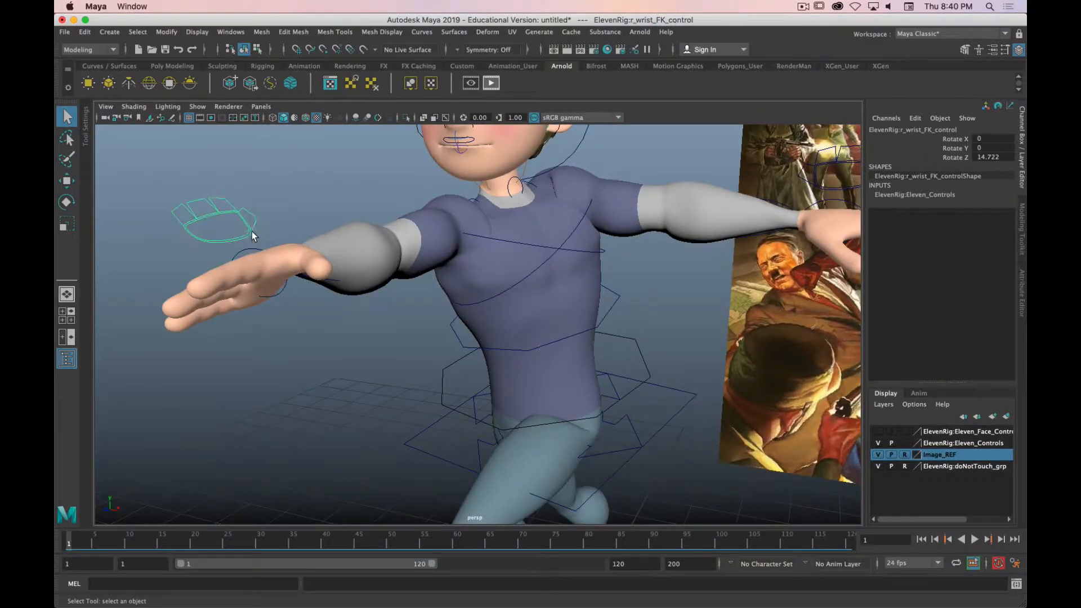
{"action": "left_click", "coordinate": [252, 232]}
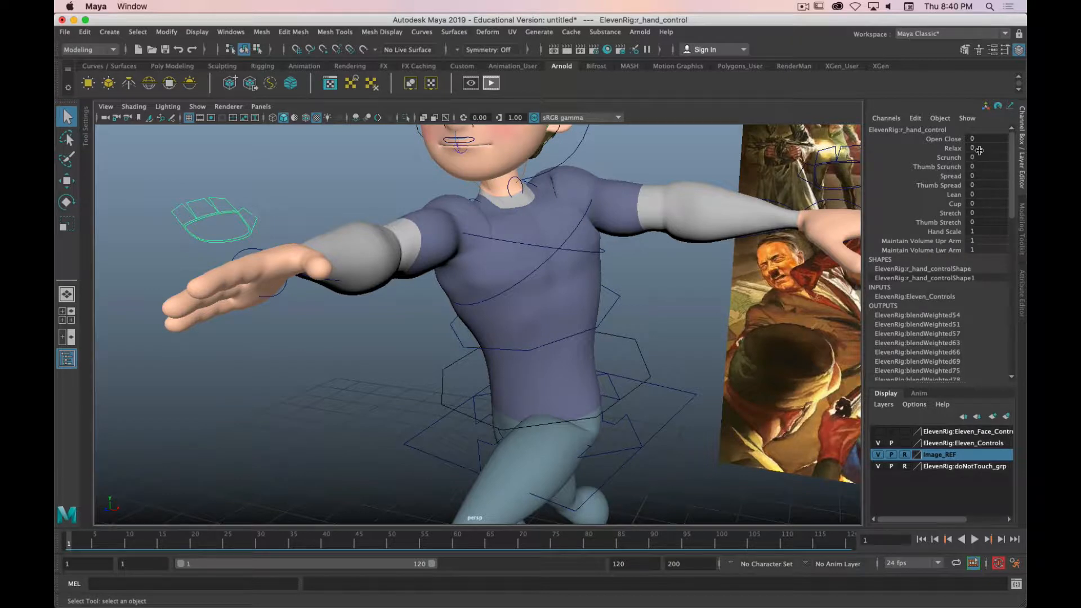
{"action": "left_click", "coordinate": [952, 140]}
{"action": "middle_click_drag", "start_coordinate": [468, 276], "coordinate": [720, 265]}
{"action": "left_click_drag", "start_coordinate": [487, 302], "coordinate": [366, 328], "text": "alt"}
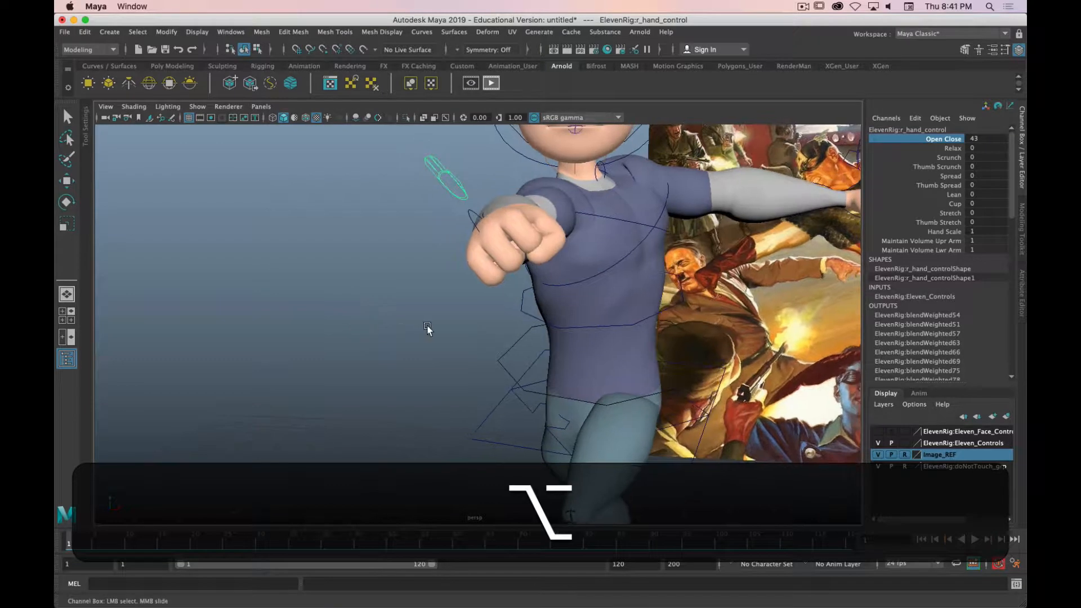
Fine-tune the fist by setting the right hand control's Open Close to about 34.7
{"action": "scroll", "coordinate": [429, 328], "scroll_direction": "down", "scroll_amount": 5, "text": "alt"}
{"action": "left_click_drag", "start_coordinate": [432, 328], "coordinate": [463, 321], "text": "alt"}
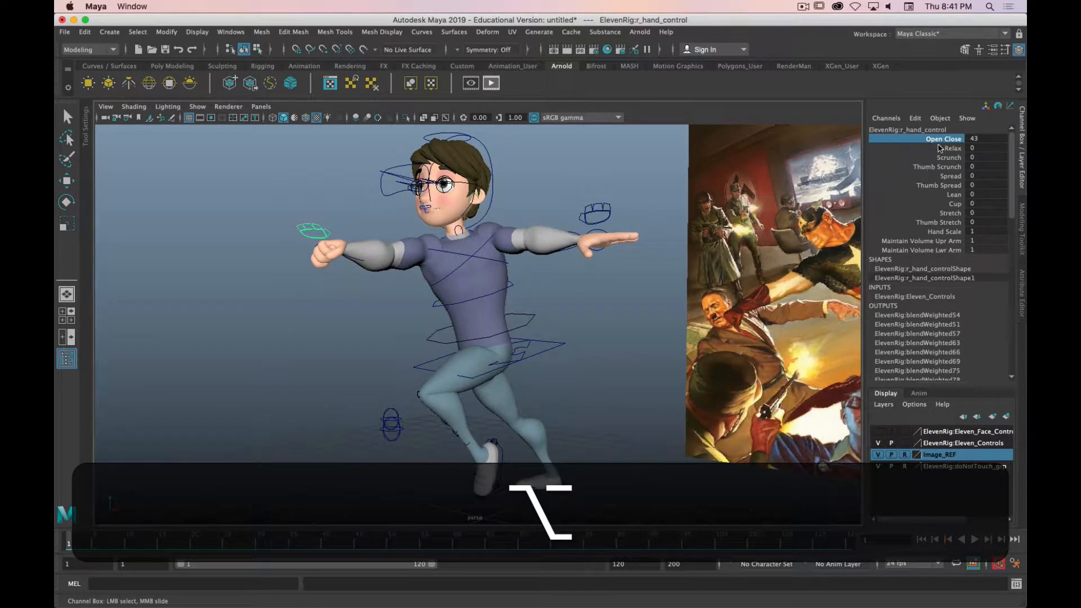
{"action": "middle_click_drag", "start_coordinate": [511, 236], "coordinate": [564, 230]}
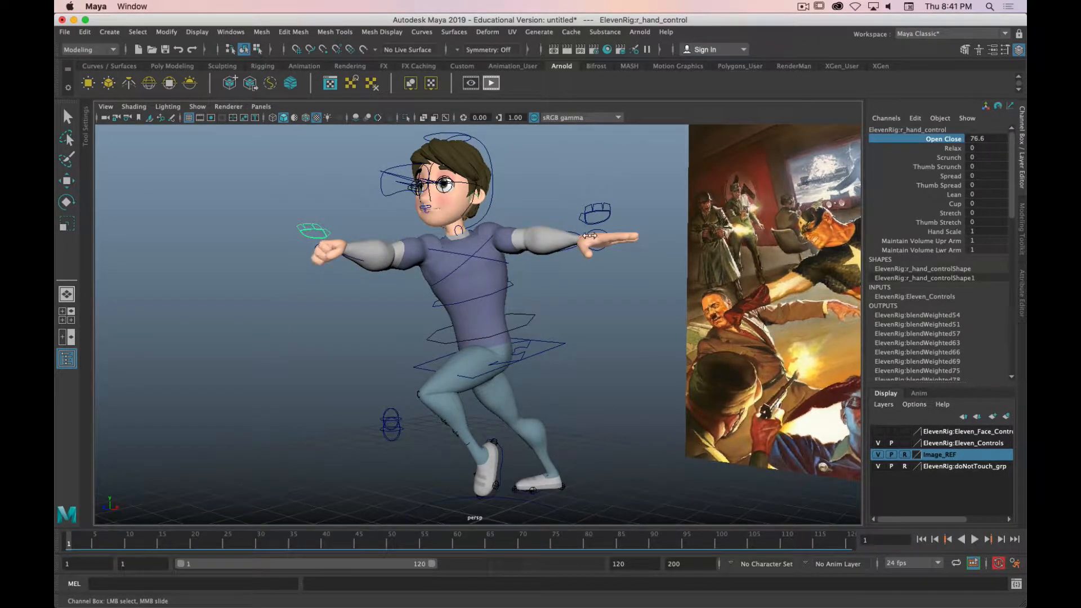
{"action": "scroll", "coordinate": [380, 244], "scroll_direction": "up", "scroll_amount": 5}
{"action": "middle_click_drag", "start_coordinate": [339, 244], "coordinate": [490, 299], "text": "alt"}
{"action": "scroll", "coordinate": [486, 294], "scroll_direction": "up", "scroll_amount": 5, "text": "alt"}
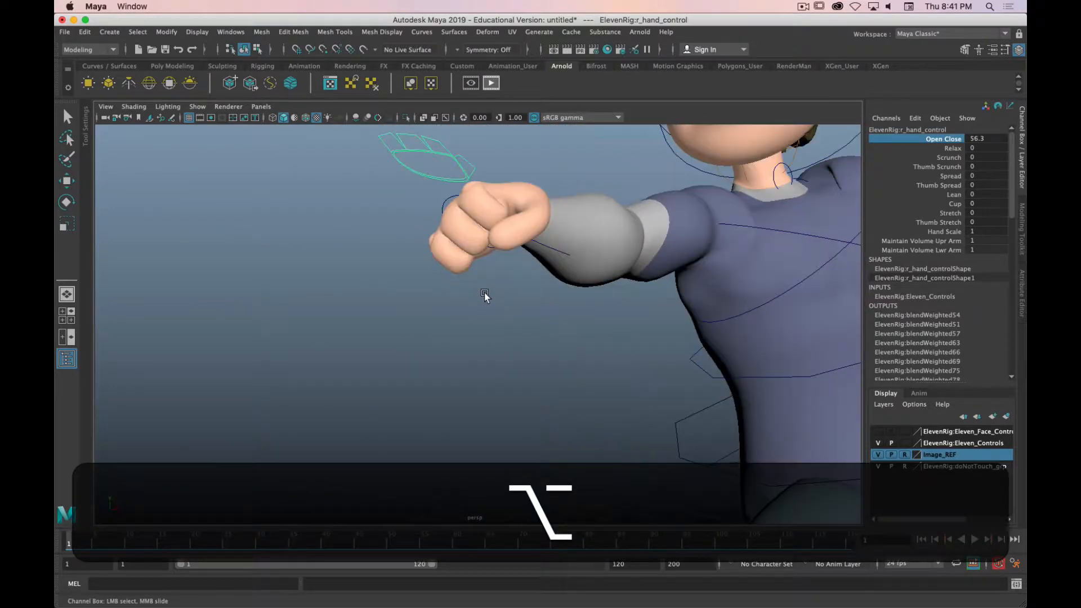
{"action": "left_click_drag", "start_coordinate": [512, 249], "coordinate": [526, 237], "text": "alt"}
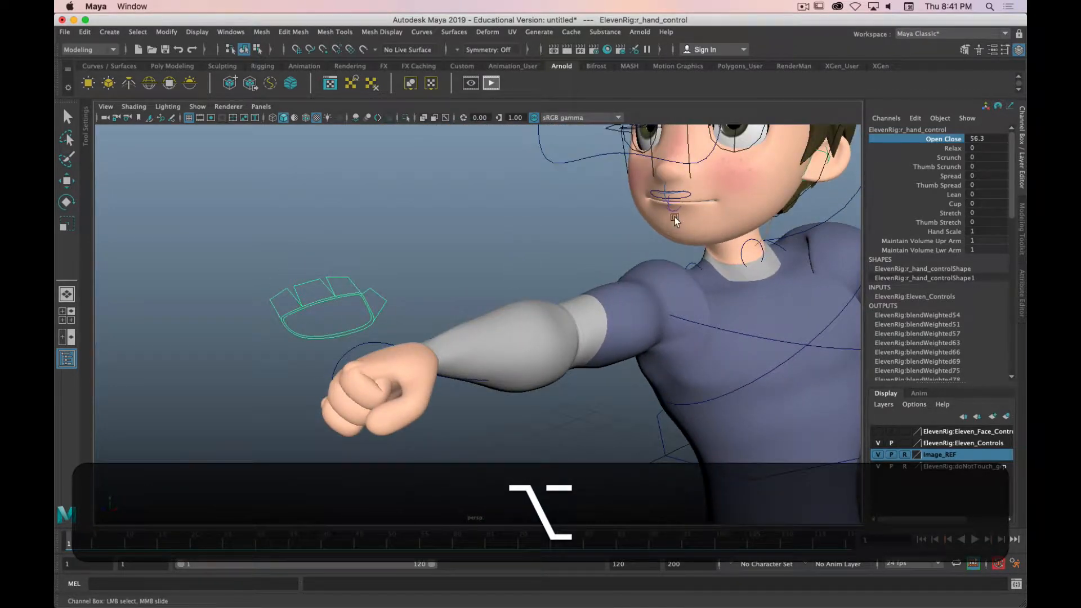
{"action": "middle_click_drag", "start_coordinate": [521, 223], "coordinate": [395, 235]}
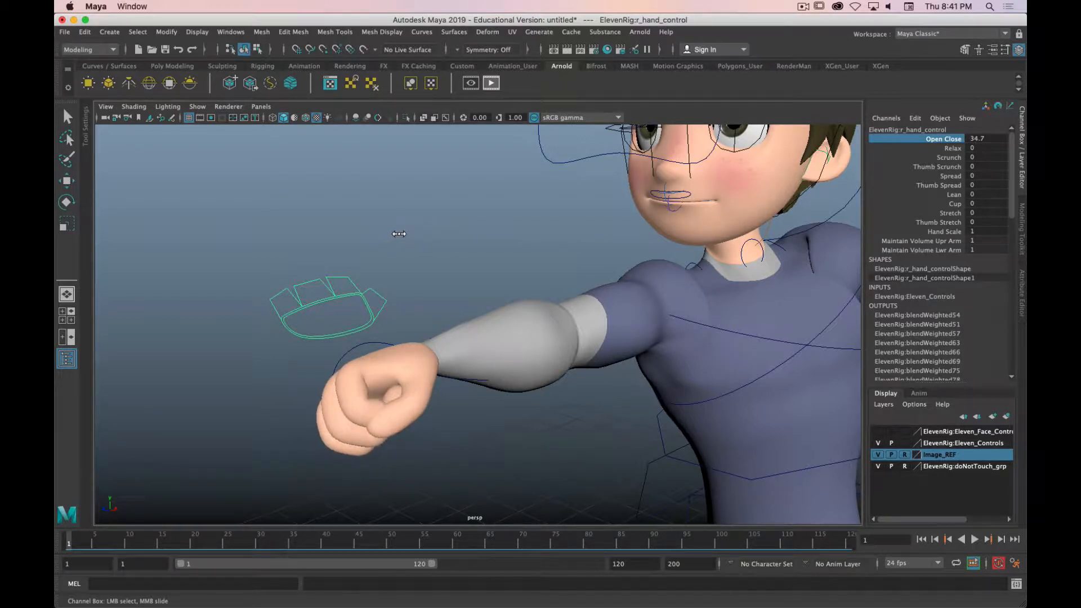
Enlarge the right fist by setting the right hand control's Hand Scale to 1.2
{"action": "left_click_drag", "start_coordinate": [398, 399], "coordinate": [433, 370], "text": "alt"}
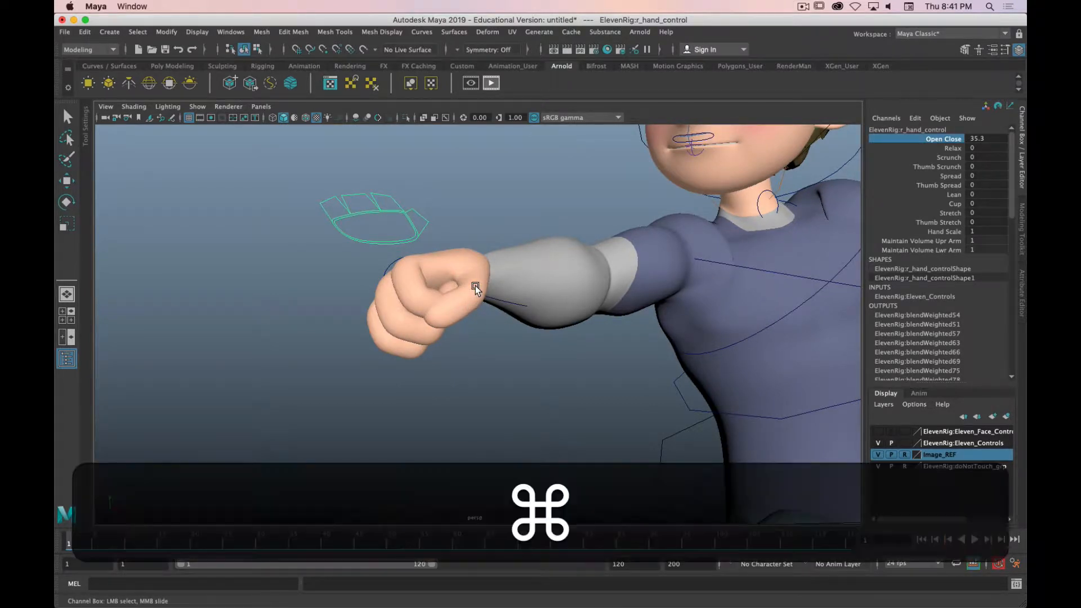
{"action": "key", "text": "super+period"}
{"action": "scroll", "coordinate": [604, 258], "scroll_direction": "down", "scroll_amount": 5}
{"action": "left_click_drag", "start_coordinate": [598, 263], "coordinate": [564, 272], "text": "alt"}
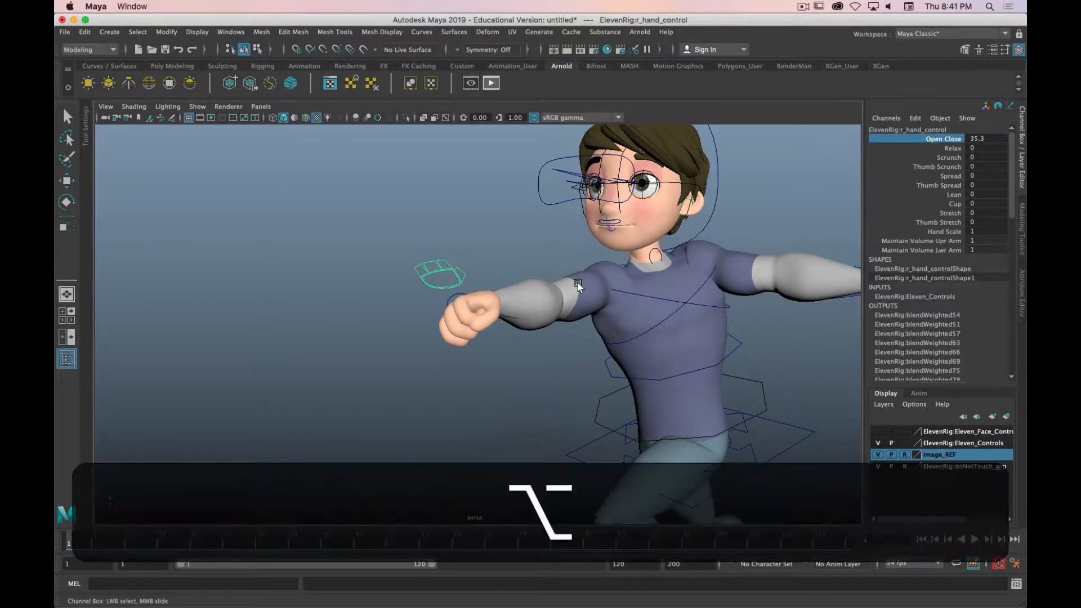
{"action": "left_click_drag", "start_coordinate": [578, 282], "coordinate": [590, 286], "text": "alt"}
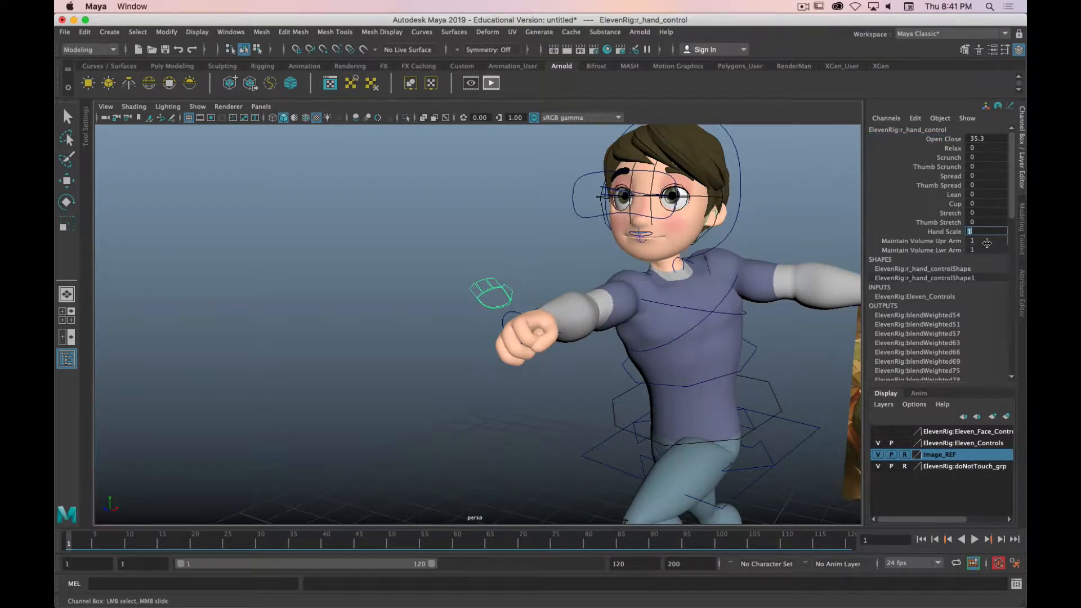
{"action": "type", "text": "1."}
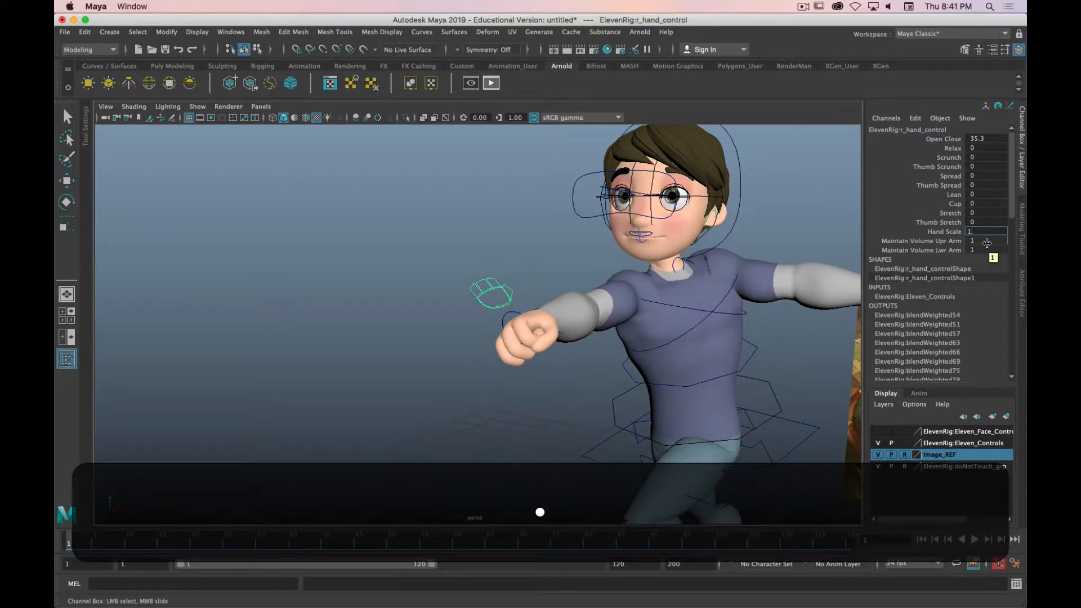
{"action": "type", "text": "1"}
{"action": "key", "text": "Return"}
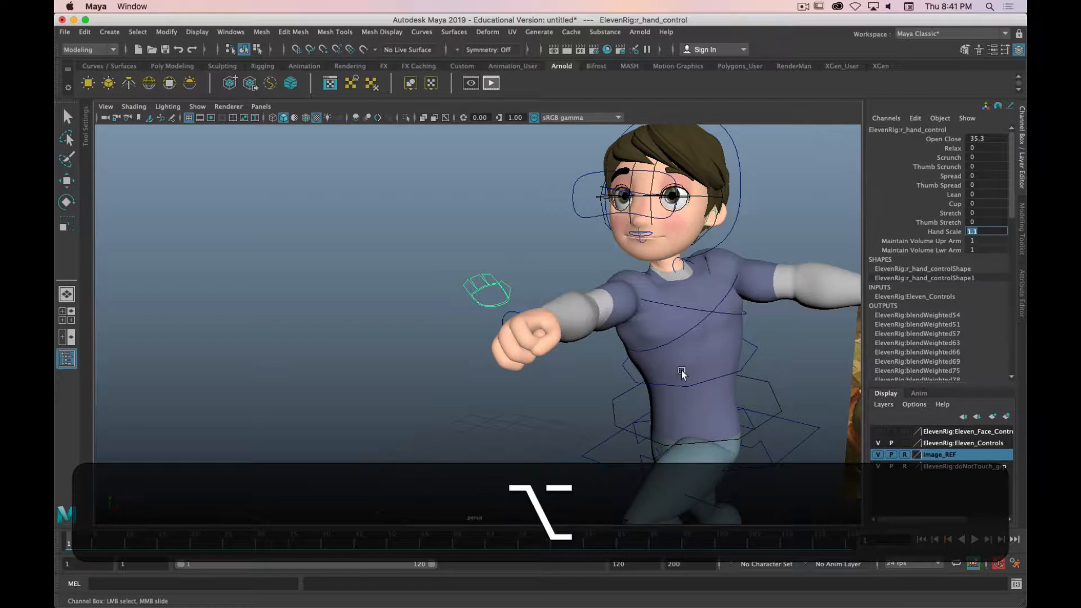
{"action": "type", "text": "1.2"}
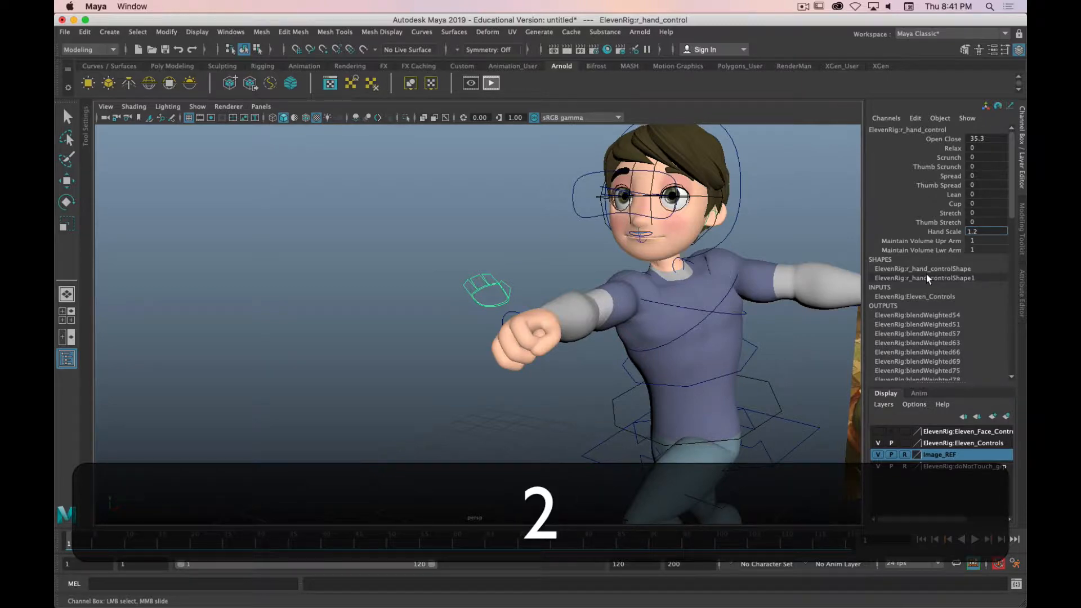
{"action": "key", "text": "Return"}
Adjust the thumb of the right fist with the right hand control's Thumb Scrunch
{"action": "left_click_drag", "start_coordinate": [634, 397], "coordinate": [573, 361], "text": "alt"}
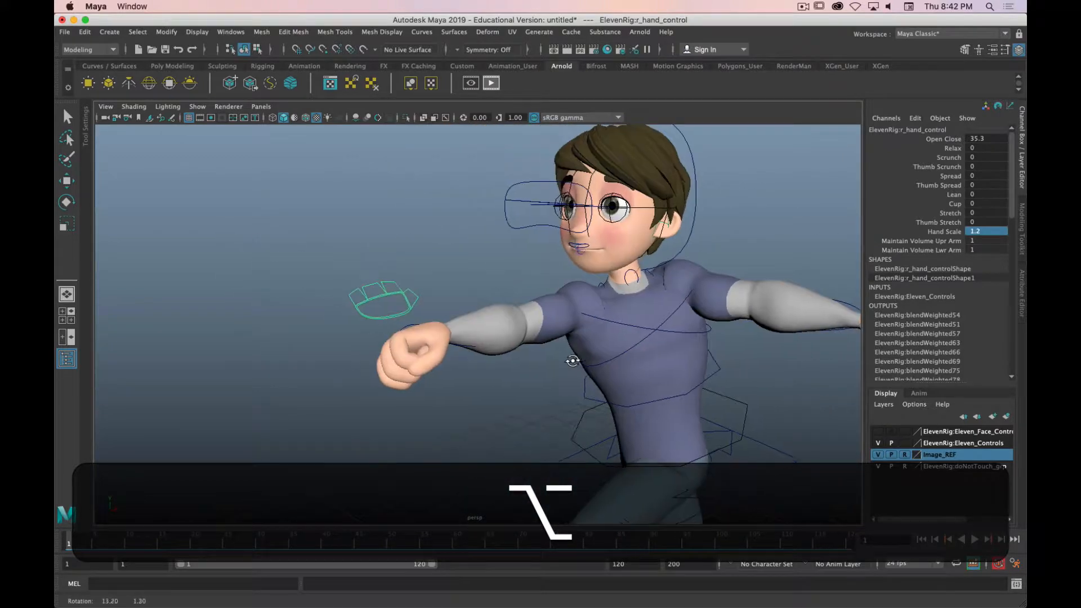
{"action": "mouse_move", "coordinate": [423, 379]}
{"action": "right_mouse_down", "text": "alt"}
{"action": "mouse_move", "coordinate": [408, 381]}
{"action": "mouse_move", "coordinate": [422, 401]}
{"action": "right_mouse_up", "text": "alt"}
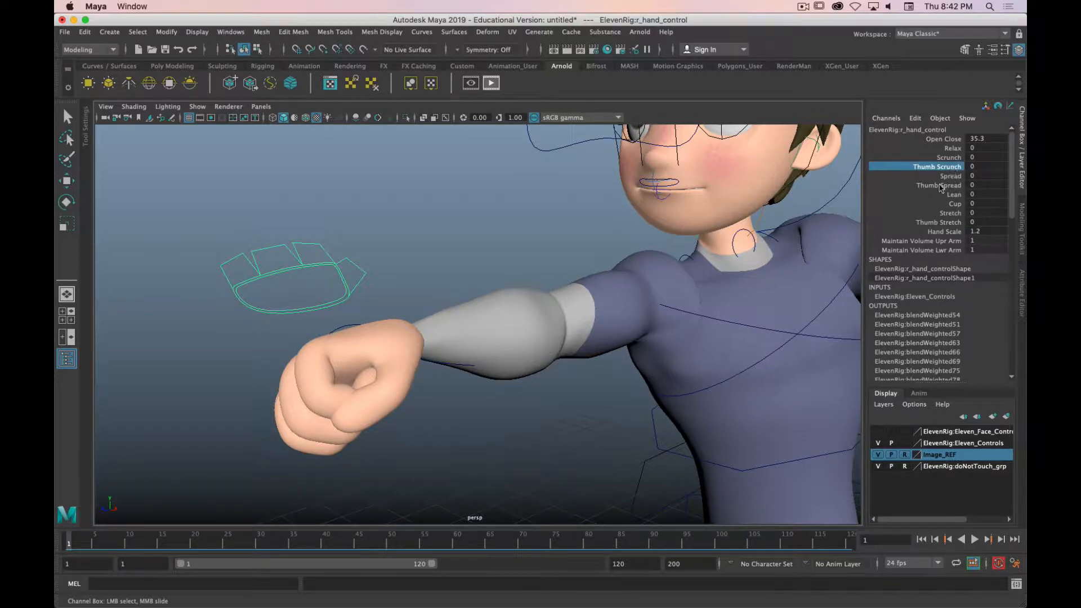
{"action": "middle_click_drag", "start_coordinate": [489, 235], "coordinate": [432, 251]}
{"action": "left_click_drag", "start_coordinate": [449, 285], "coordinate": [593, 310], "text": "alt"}
Rotate the right wrist FK control to about -0.4° in X, -0.7° in Y and 19.8° in Z
{"action": "scroll", "coordinate": [505, 280], "scroll_direction": "down", "scroll_amount": 5}
{"action": "left_click", "coordinate": [546, 327]}
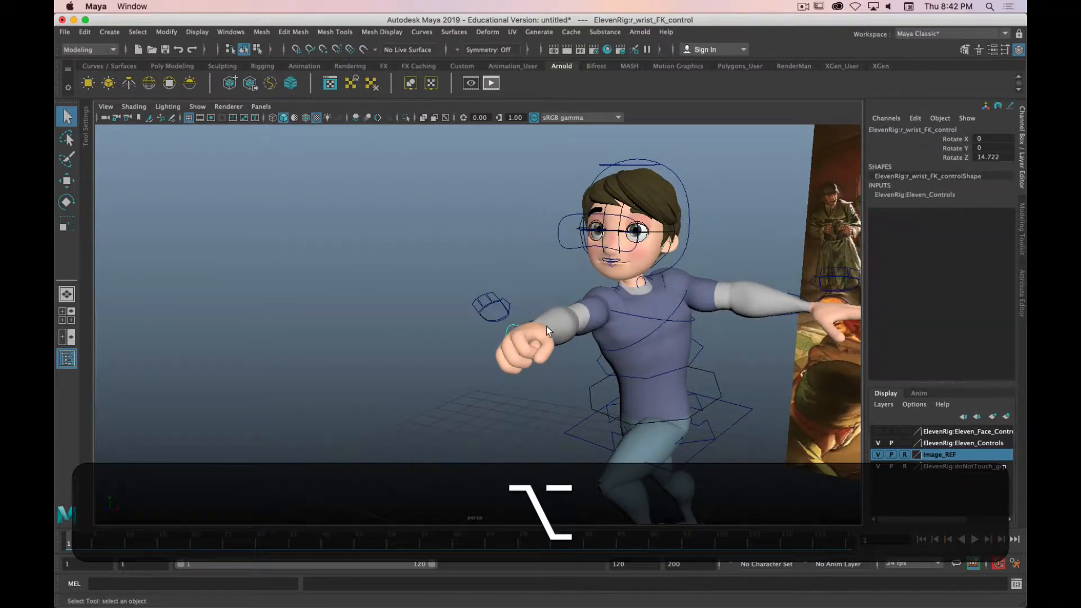
{"action": "key", "text": "e"}
{"action": "left_click_drag", "start_coordinate": [525, 323], "coordinate": [617, 400]}
{"action": "left_click_drag", "start_coordinate": [664, 346], "coordinate": [560, 385], "text": "alt"}
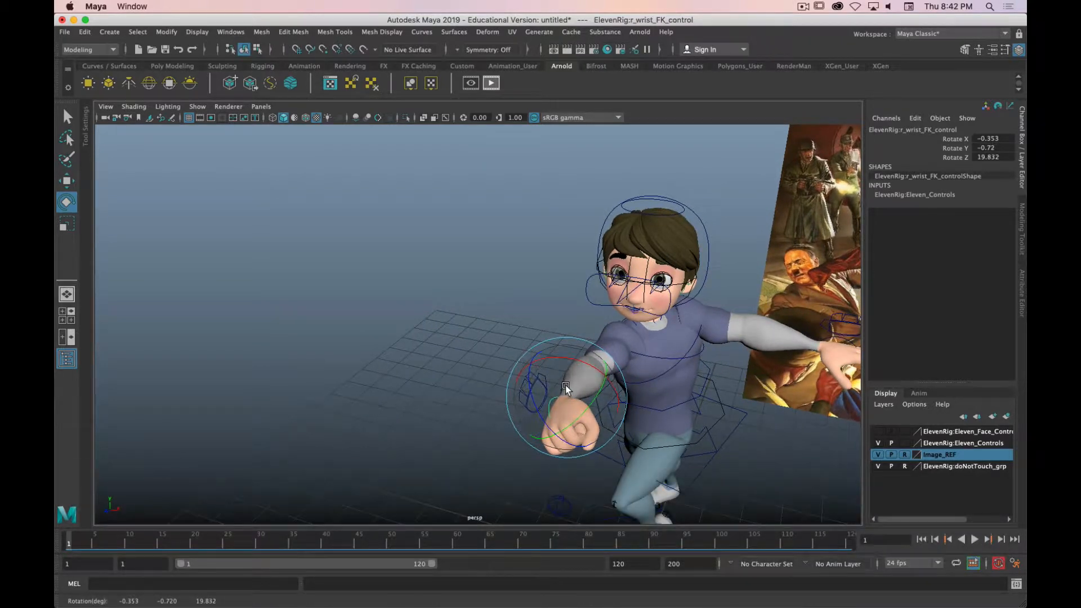
Refine the right forearm's direction by rotating the right elbow FK control
{"action": "key", "text": "q"}
{"action": "left_click", "coordinate": [568, 385]}
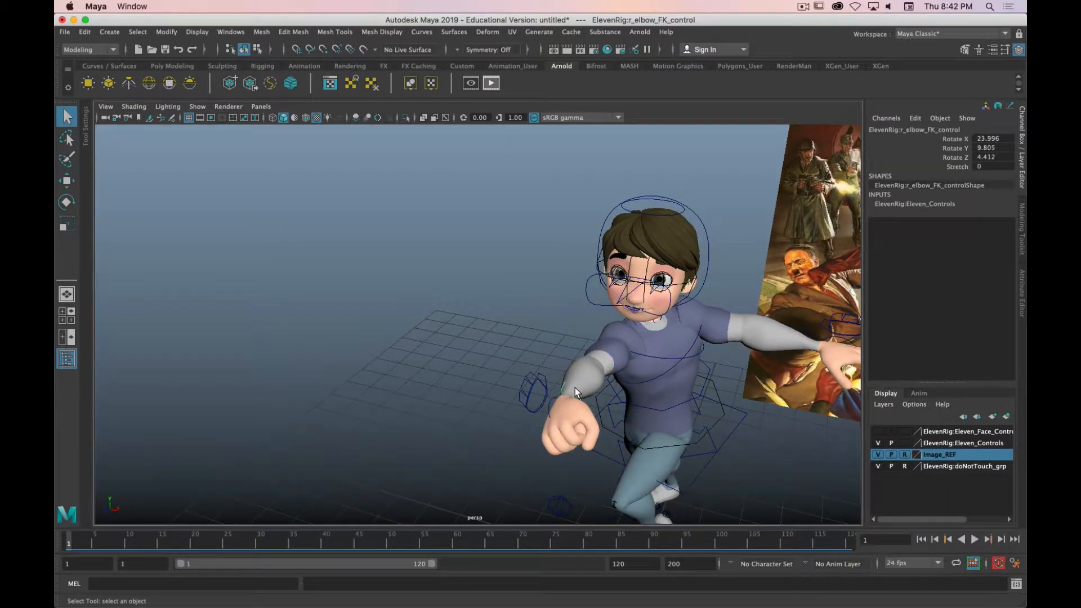
{"action": "key", "text": "e"}
{"action": "left_click_drag", "start_coordinate": [592, 405], "coordinate": [704, 371]}
{"action": "middle_click_drag", "start_coordinate": [704, 371], "coordinate": [680, 366], "text": "alt"}
{"action": "left_click_drag", "start_coordinate": [680, 366], "coordinate": [527, 367], "text": "alt"}
Pick the left shoulder FK control in wireframe display and rotate it to about 6.7° in X, -23.6° in Y and -16.4° in Z
{"action": "left_click", "coordinate": [497, 308]}
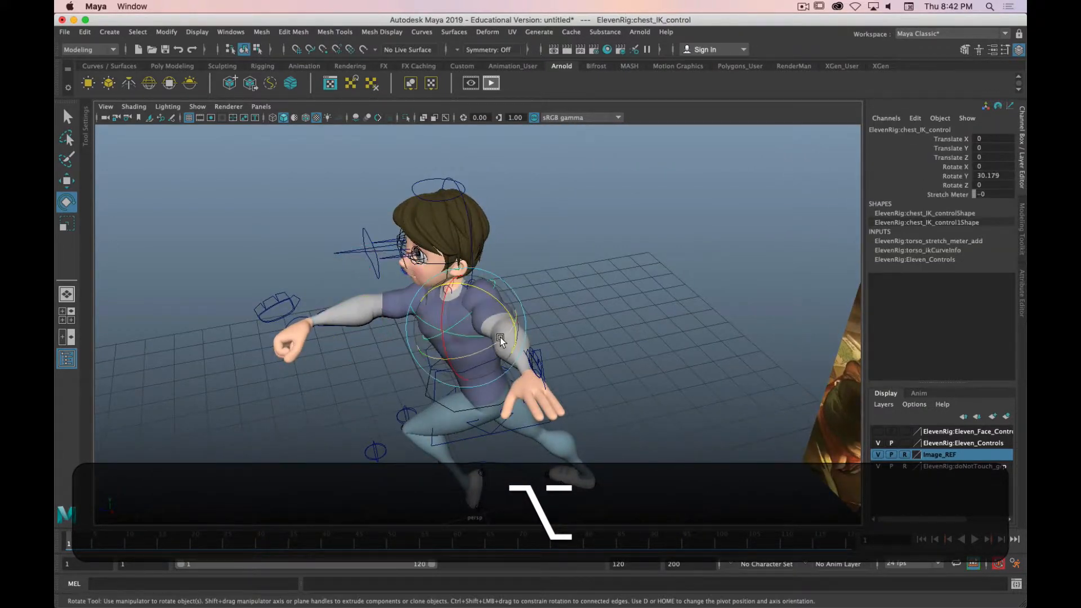
{"action": "left_click_drag", "start_coordinate": [497, 311], "coordinate": [515, 337], "text": "alt"}
{"action": "key", "text": "4"}
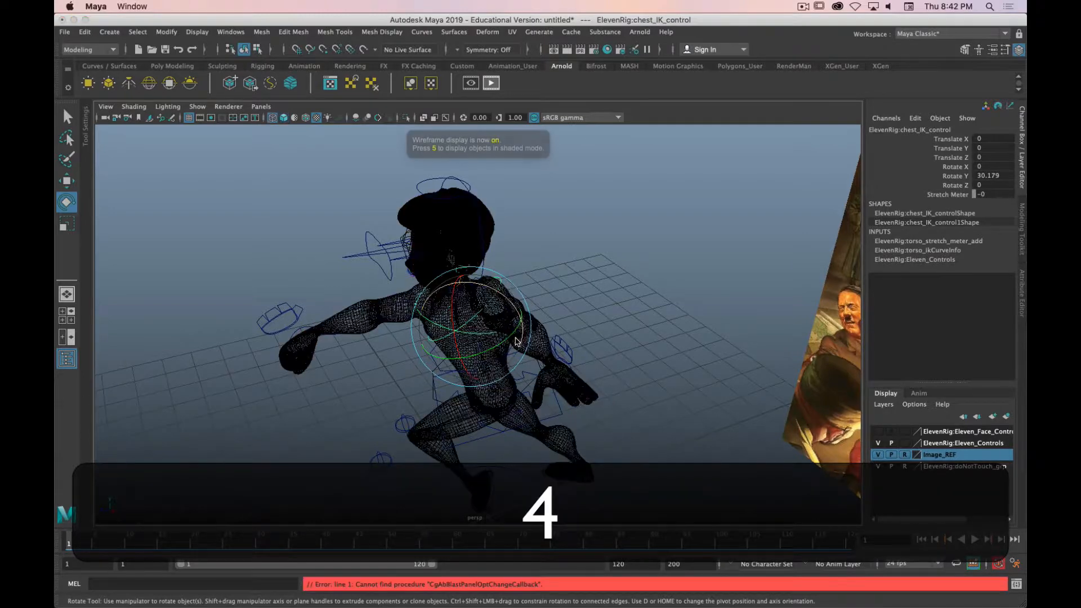
{"action": "key", "text": "q"}
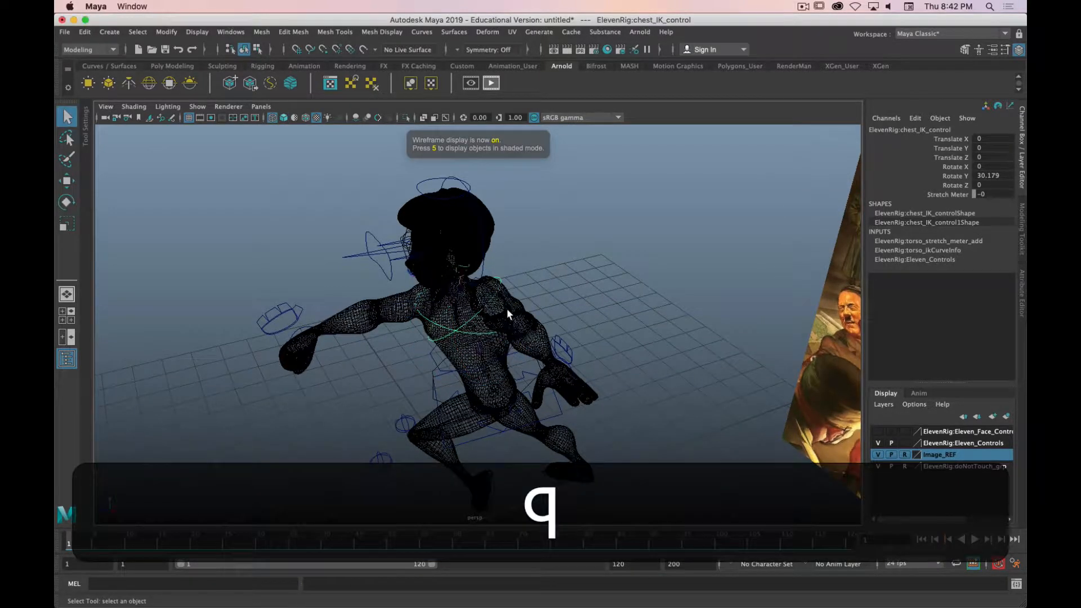
{"action": "left_click", "coordinate": [507, 309]}
{"action": "left_click_drag", "start_coordinate": [507, 309], "coordinate": [538, 337], "text": "alt"}
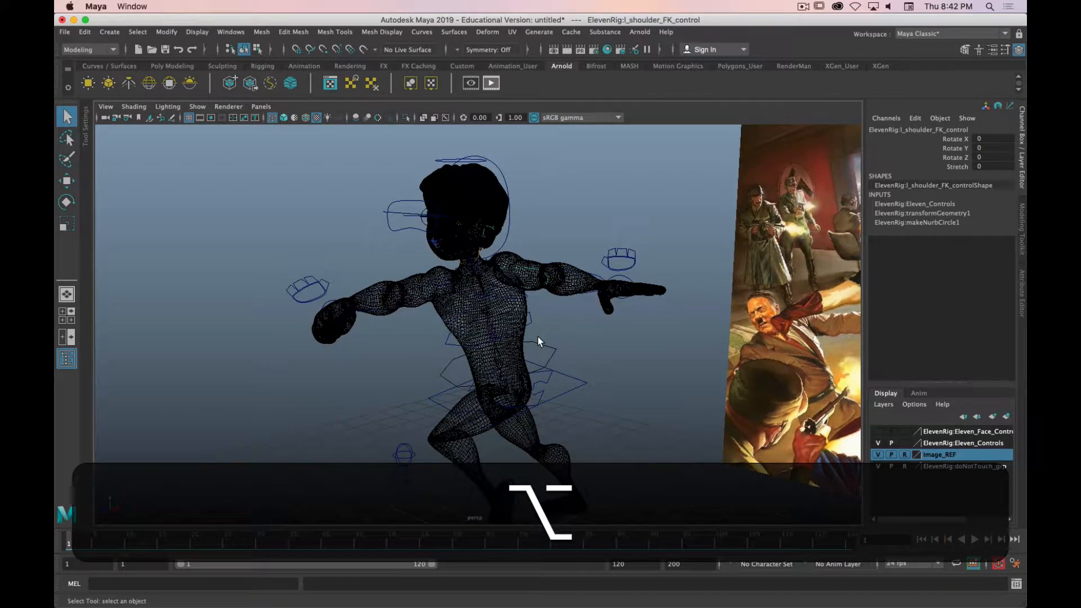
{"action": "key", "text": "5"}
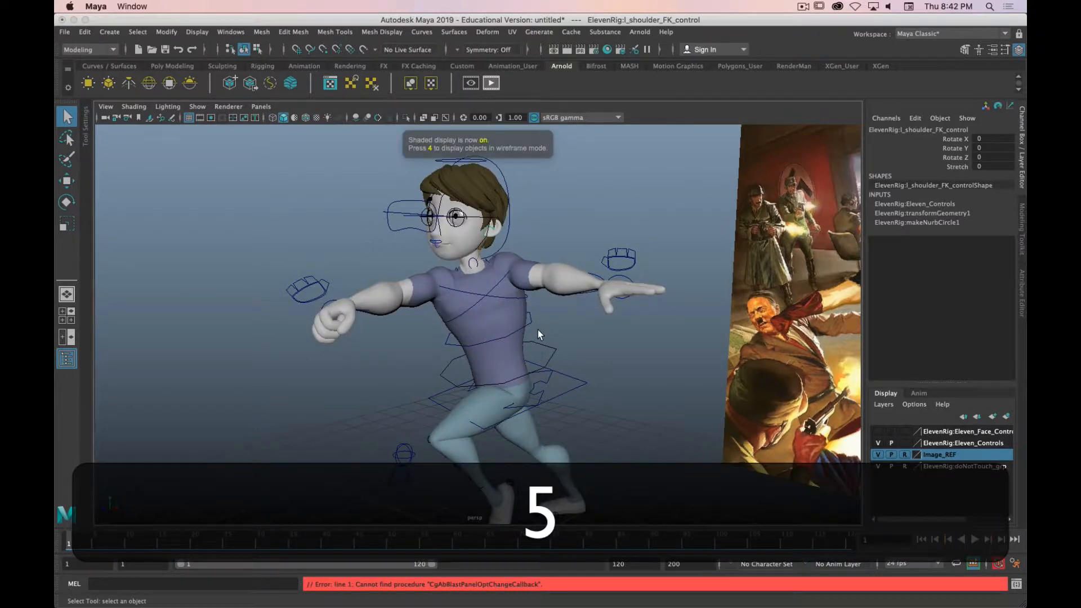
{"action": "key", "text": "e"}
{"action": "key", "text": "6"}
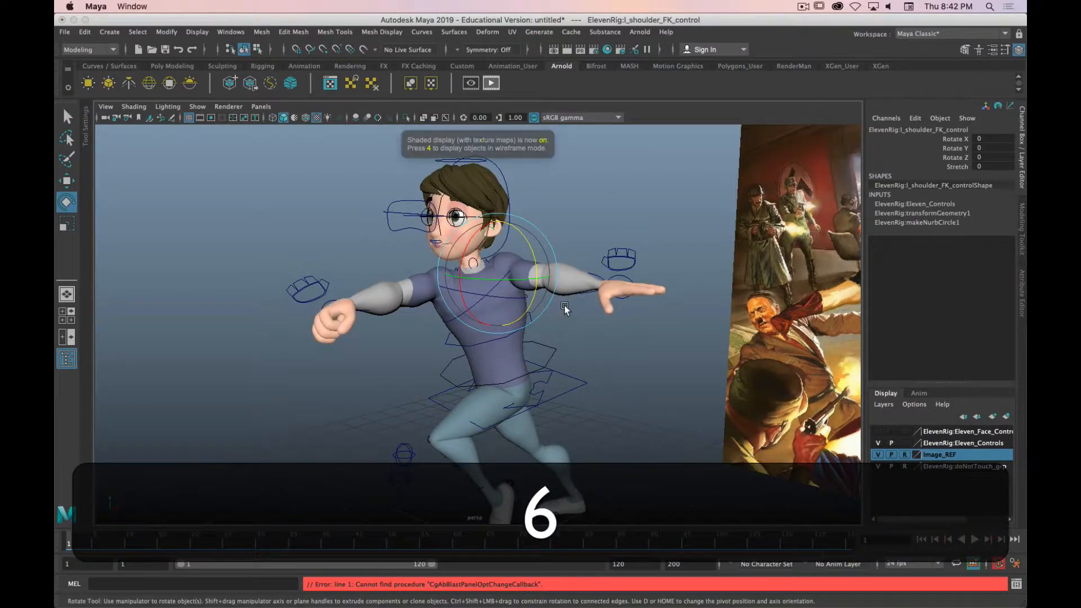
{"action": "left_click_drag", "start_coordinate": [564, 305], "coordinate": [581, 286], "text": "alt"}
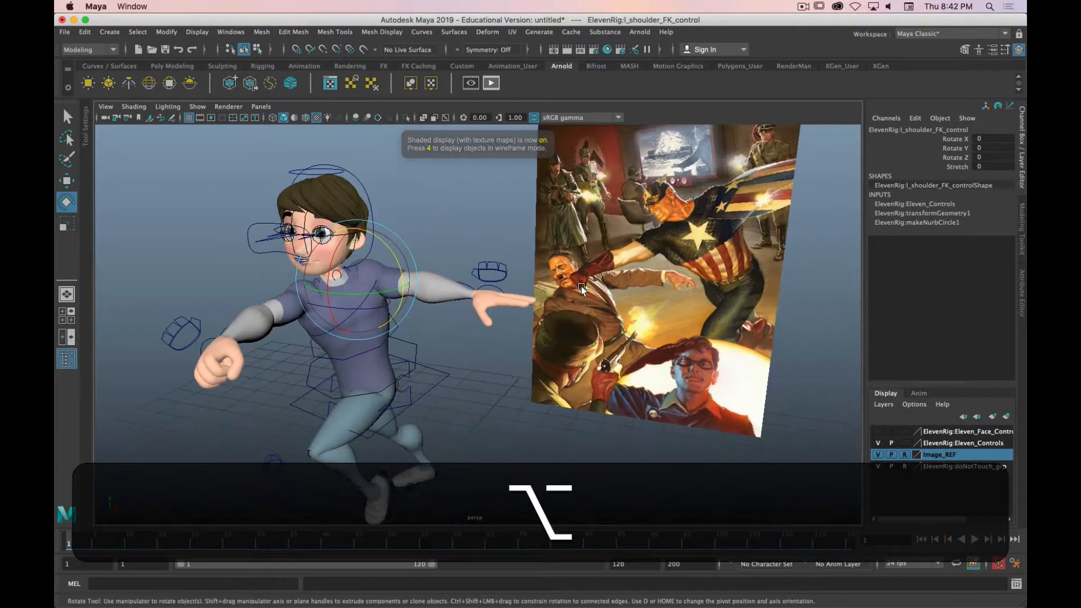
{"action": "left_click_drag", "start_coordinate": [358, 298], "coordinate": [389, 239]}
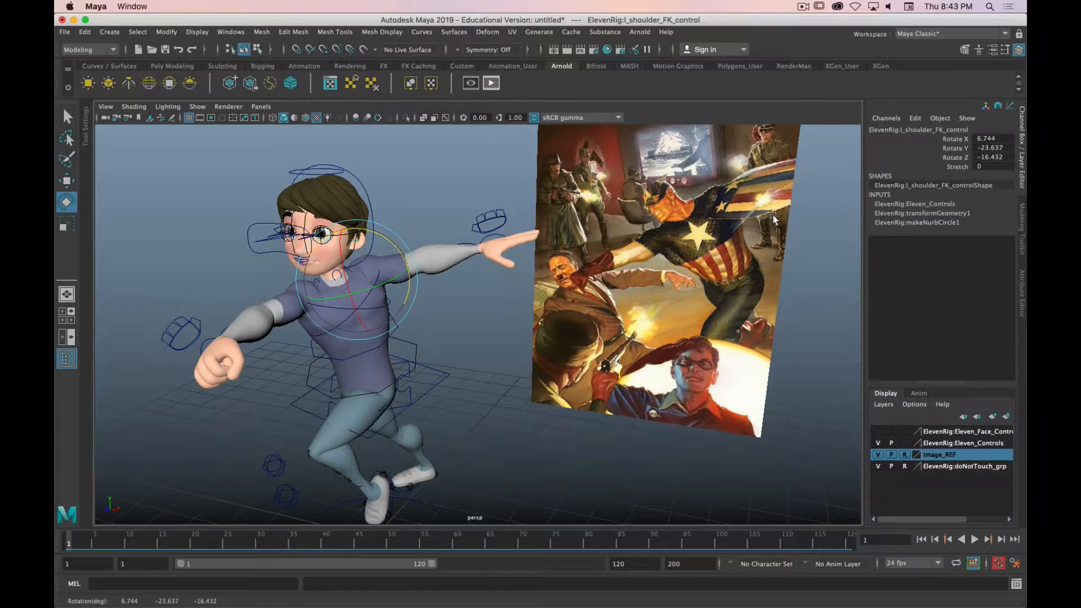
Bend the left elbow FK control about 46.9° in Y and rotate the left wrist FK control to about -40.3°, 6° and 3.6°
{"action": "left_click_drag", "start_coordinate": [452, 285], "coordinate": [508, 340], "text": "alt"}
{"action": "left_click", "coordinate": [461, 250]}
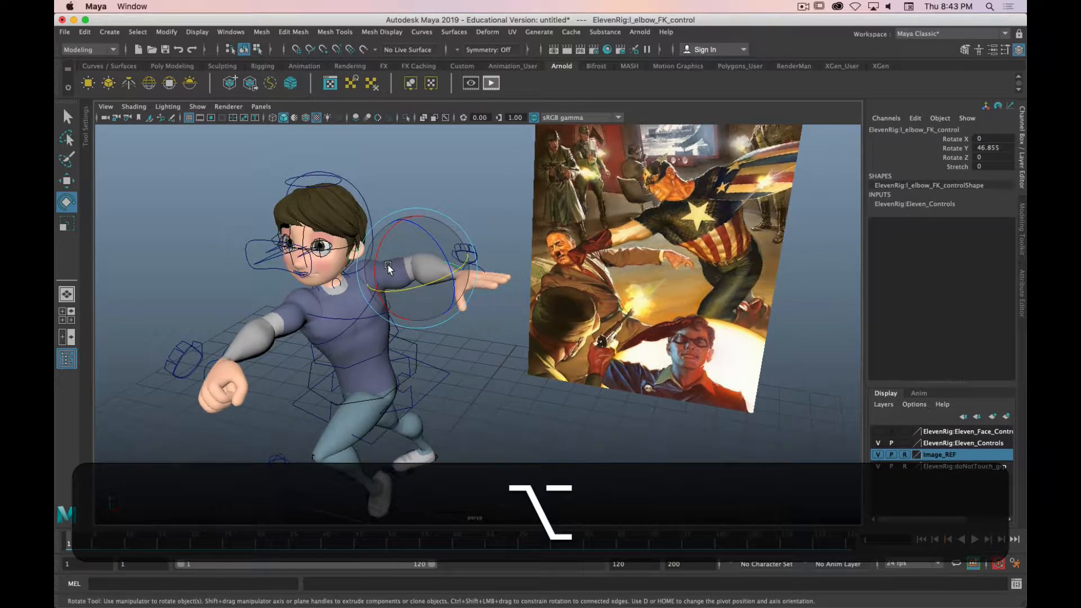
{"action": "left_click_drag", "start_coordinate": [396, 247], "coordinate": [473, 233]}
{"action": "left_click", "coordinate": [484, 269]}
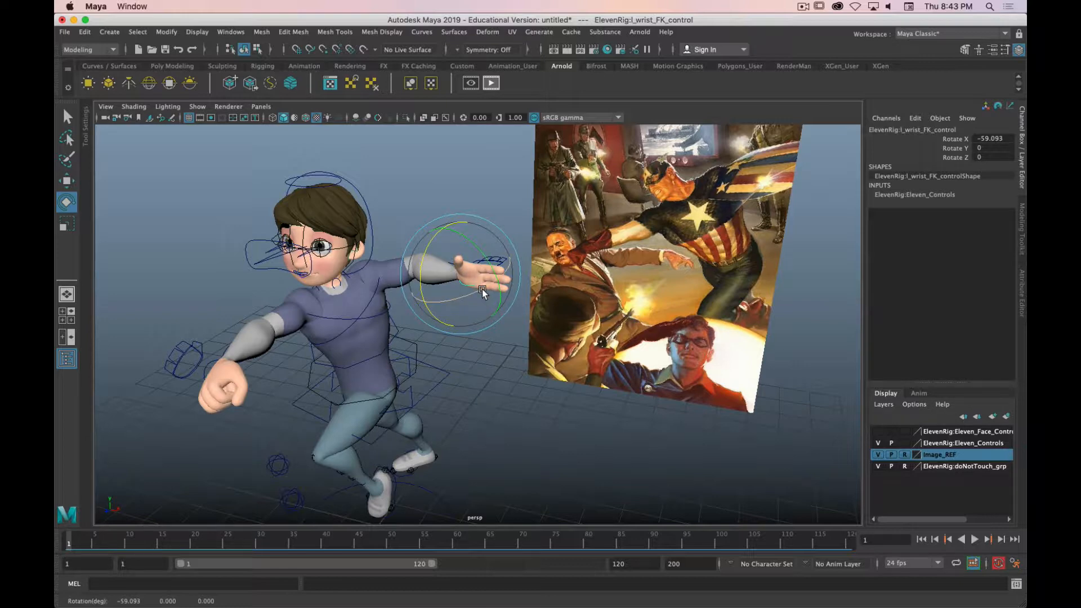
{"action": "left_click_drag", "start_coordinate": [482, 289], "coordinate": [451, 358]}
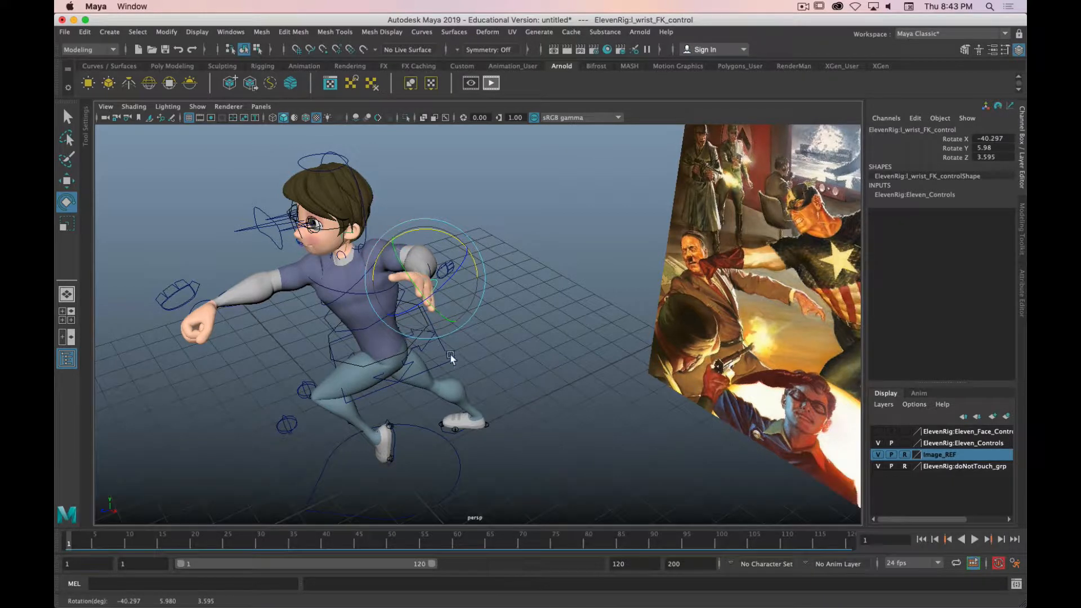
Enlarge the left hand by setting the left hand control's Hand Scale to 1.2
{"action": "left_click", "coordinate": [520, 299]}
{"action": "left_click", "coordinate": [444, 273]}
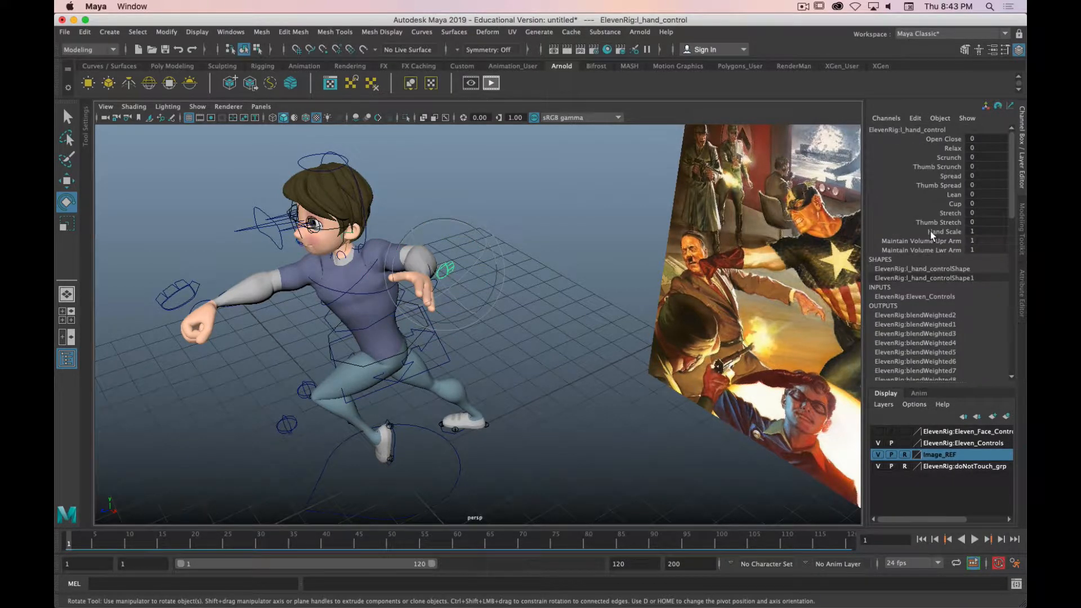
{"action": "left_click", "coordinate": [978, 231]}
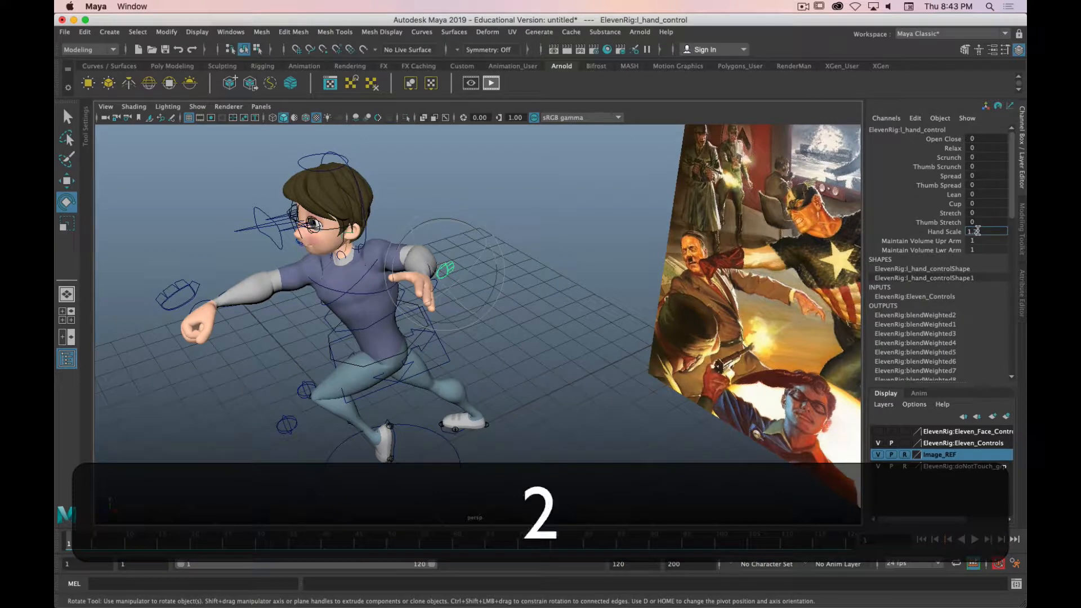
{"action": "key", "text": "Return"}
Try a Relax value of about 34.3 on the left hand control and reset it to 0
{"action": "left_click_drag", "start_coordinate": [741, 395], "coordinate": [498, 366], "text": "alt"}
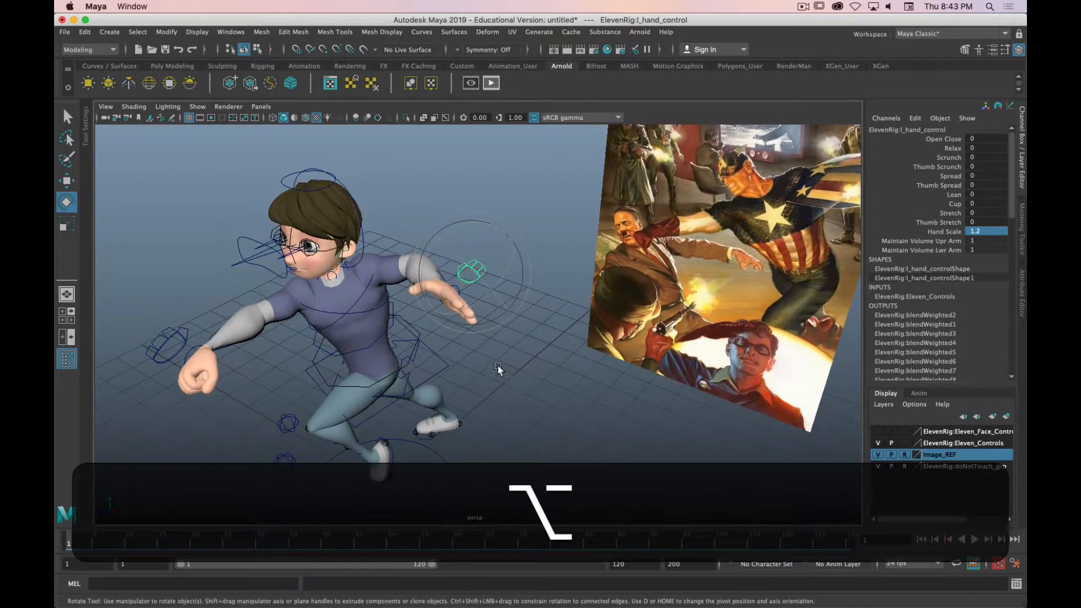
{"action": "scroll", "coordinate": [497, 366], "scroll_direction": "up", "scroll_amount": 3, "text": "alt"}
{"action": "middle_click_drag", "start_coordinate": [540, 325], "coordinate": [583, 363], "text": "alt"}
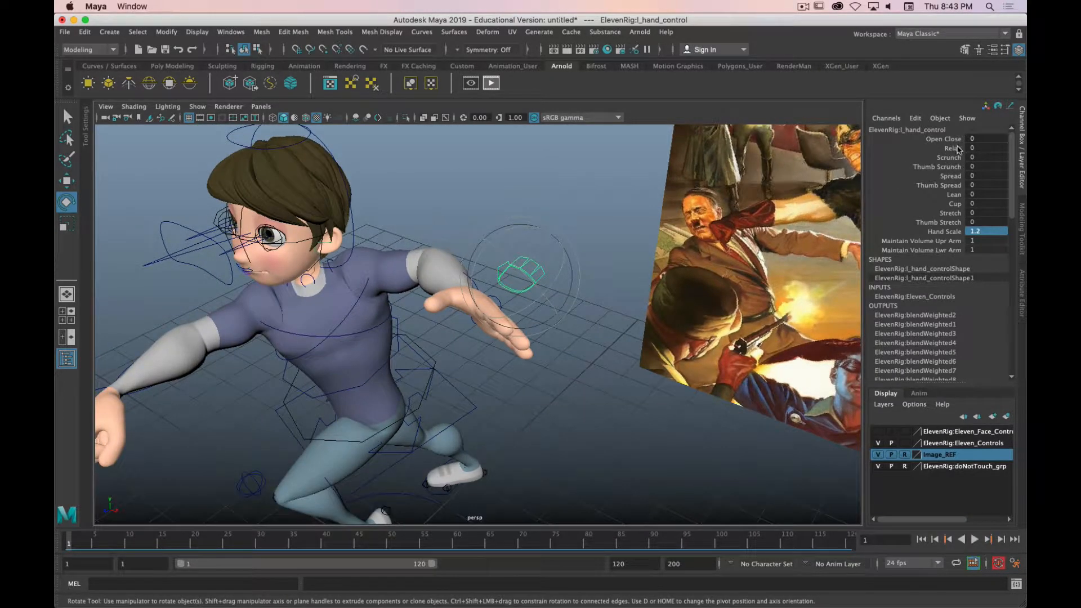
{"action": "left_click", "coordinate": [957, 149]}
{"action": "middle_click_drag", "start_coordinate": [752, 367], "coordinate": [754, 367]}
{"action": "left_click_drag", "start_coordinate": [538, 382], "coordinate": [502, 364], "text": "alt"}
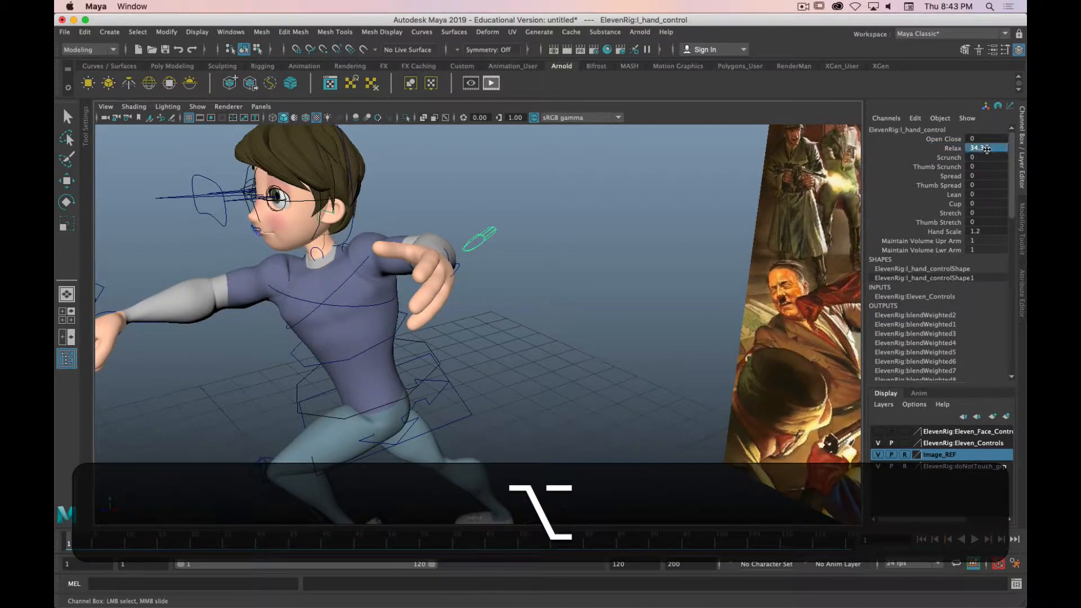
{"action": "double_click", "coordinate": [987, 149]}
{"action": "type", "text": "0"}
{"action": "key", "text": "Return"}
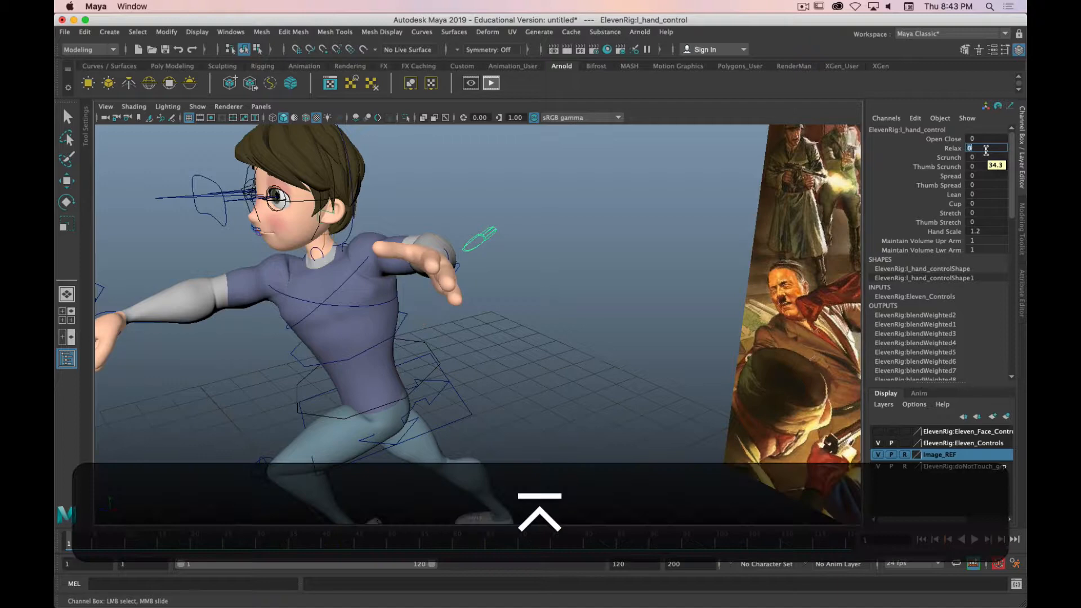
Curl the left hand into a fist by setting the left hand control's Open Close to 35 and adjusting Thumb Scrunch
{"action": "left_click", "coordinate": [938, 139]}
{"action": "middle_click_drag", "start_coordinate": [568, 307], "coordinate": [761, 278]}
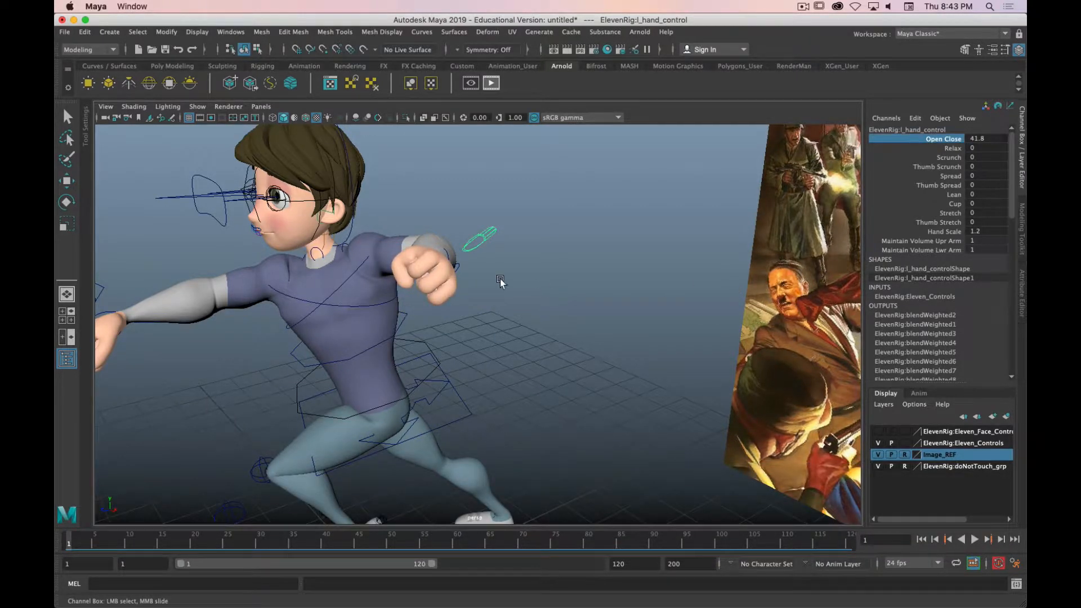
{"action": "scroll", "coordinate": [489, 284], "scroll_direction": "up", "scroll_amount": 4}
{"action": "left_click_drag", "start_coordinate": [476, 287], "coordinate": [500, 320], "text": "alt"}
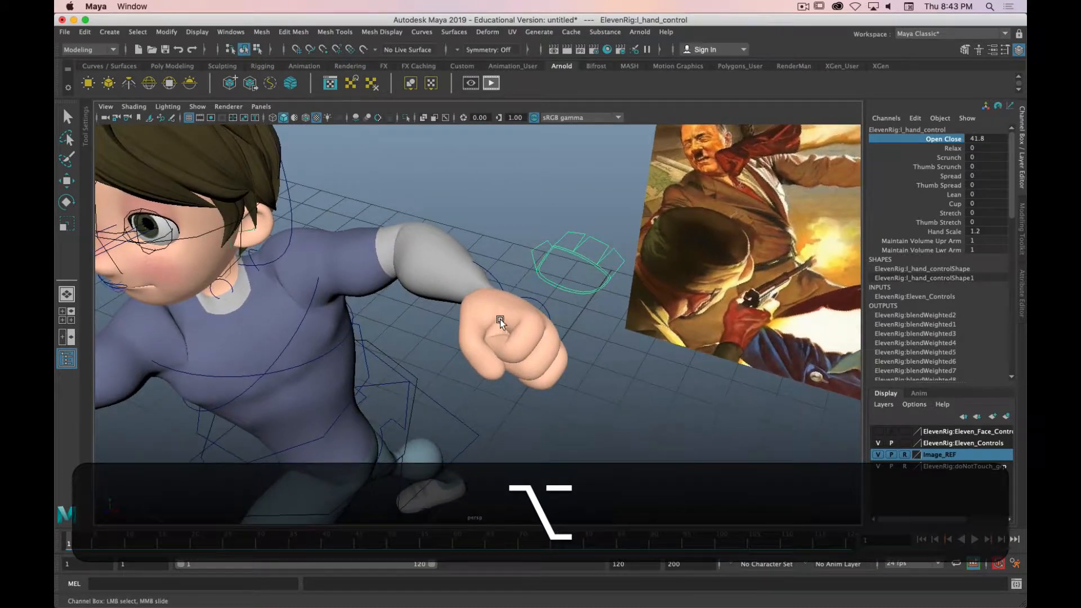
{"action": "middle_click_drag", "start_coordinate": [734, 247], "coordinate": [713, 248]}
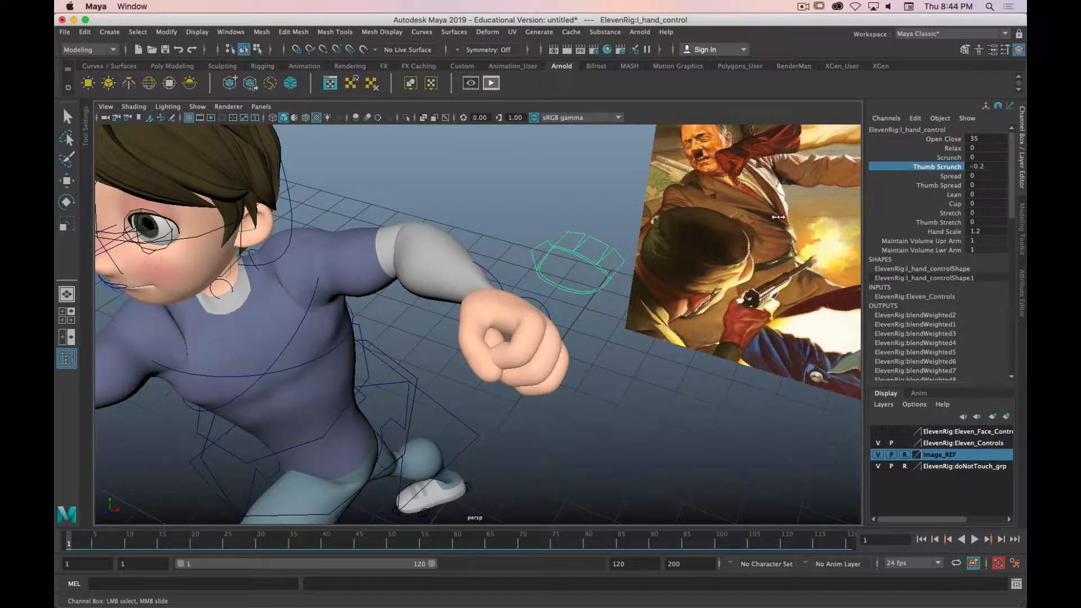
Adjust the rotation of the left wrist FK control to turn the left fist
{"action": "left_click_drag", "start_coordinate": [702, 377], "coordinate": [457, 299], "text": "alt"}
{"action": "left_click", "coordinate": [456, 304]}
{"action": "key", "text": "e"}
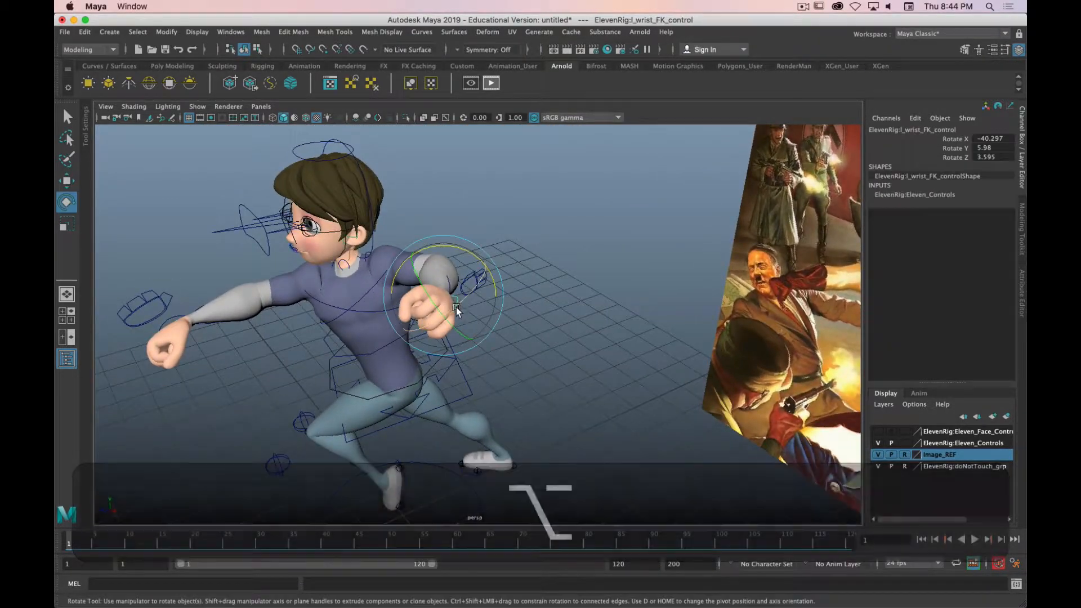
{"action": "left_click_drag", "start_coordinate": [420, 251], "coordinate": [397, 270]}
Pull the left shoulder back by rotating the left clavicle control to about -28.9° in Y
{"action": "right_click_drag", "start_coordinate": [505, 404], "coordinate": [534, 415], "text": "alt"}
{"action": "left_click_drag", "start_coordinate": [534, 415], "coordinate": [563, 336], "text": "alt"}
{"action": "right_click_drag", "start_coordinate": [563, 337], "coordinate": [429, 235], "text": "alt"}
{"action": "left_click", "coordinate": [429, 244]}
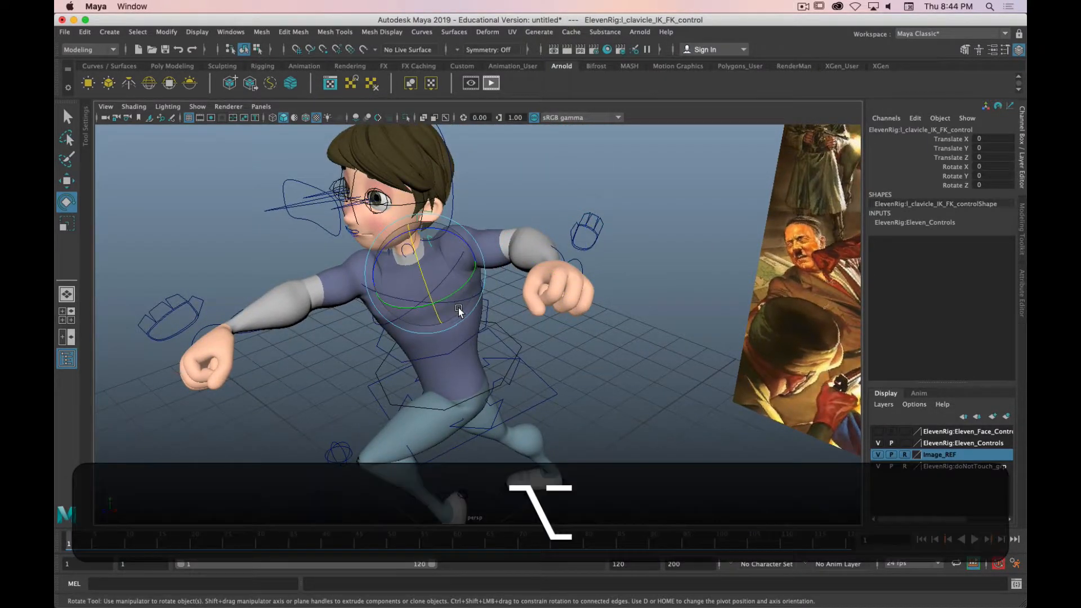
{"action": "left_click_drag", "start_coordinate": [459, 312], "coordinate": [422, 294], "text": "alt"}
{"action": "right_click_drag", "start_coordinate": [432, 234], "coordinate": [562, 284], "text": "alt"}
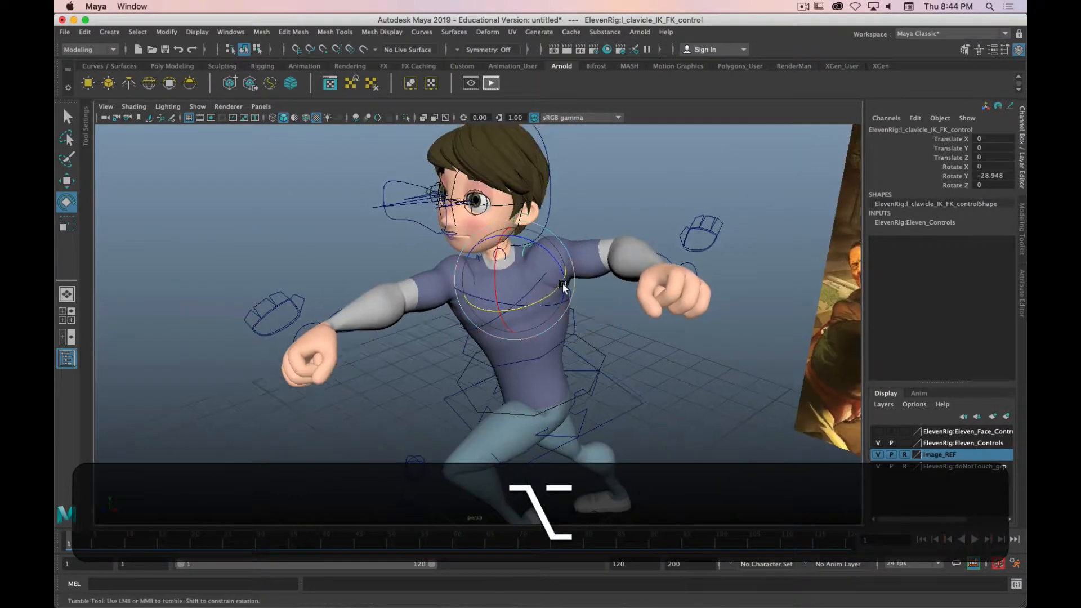
{"action": "left_click_drag", "start_coordinate": [562, 284], "coordinate": [599, 282], "text": "alt"}
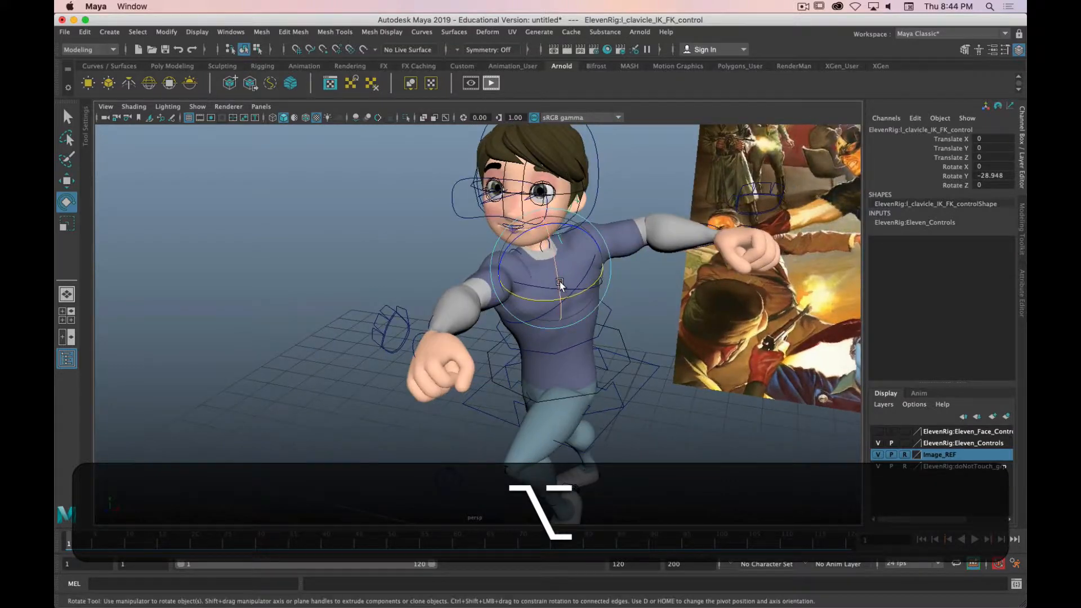
Bring the right shoulder forward by rotating the right clavicle control to about 14° in Y and -2.4° in Z
{"action": "key", "text": "alt+q"}
{"action": "right_click_drag", "start_coordinate": [487, 276], "coordinate": [581, 260], "text": "alt"}
{"action": "key", "text": "q"}
{"action": "left_click", "coordinate": [542, 209]}
{"action": "key", "text": "alt+e"}
{"action": "key", "text": "e"}
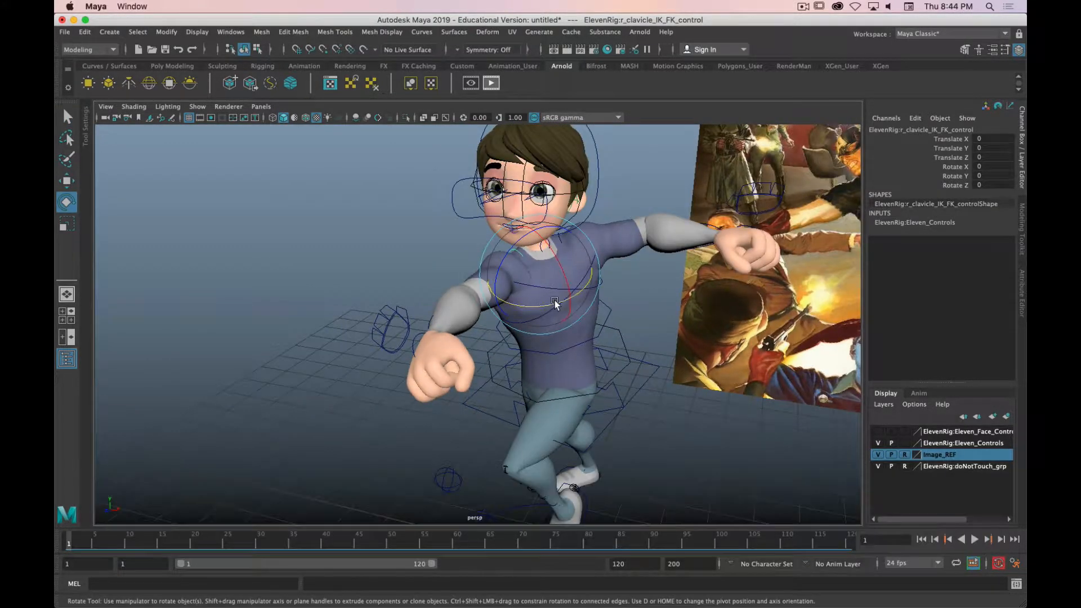
{"action": "left_click_drag", "start_coordinate": [555, 299], "coordinate": [477, 227]}
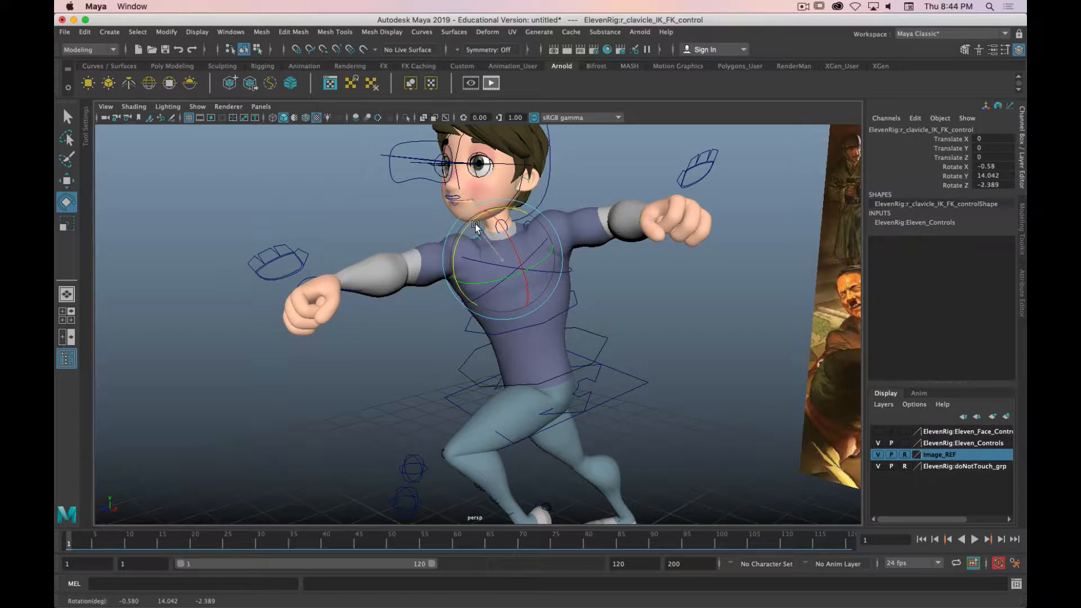
{"action": "left_click_drag", "start_coordinate": [535, 274], "coordinate": [440, 289], "text": "alt"}
Tilt the head toward the punching arm by rotating the head IK control to about 22.6° in X and 11° in Z
{"action": "left_click", "coordinate": [553, 254]}
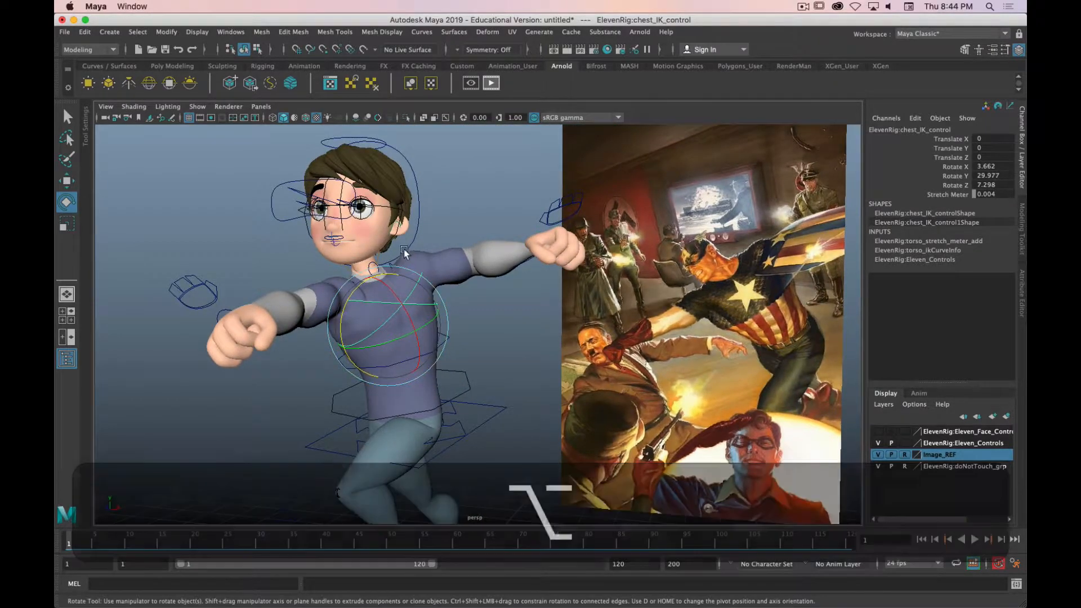
{"action": "left_click", "coordinate": [418, 225]}
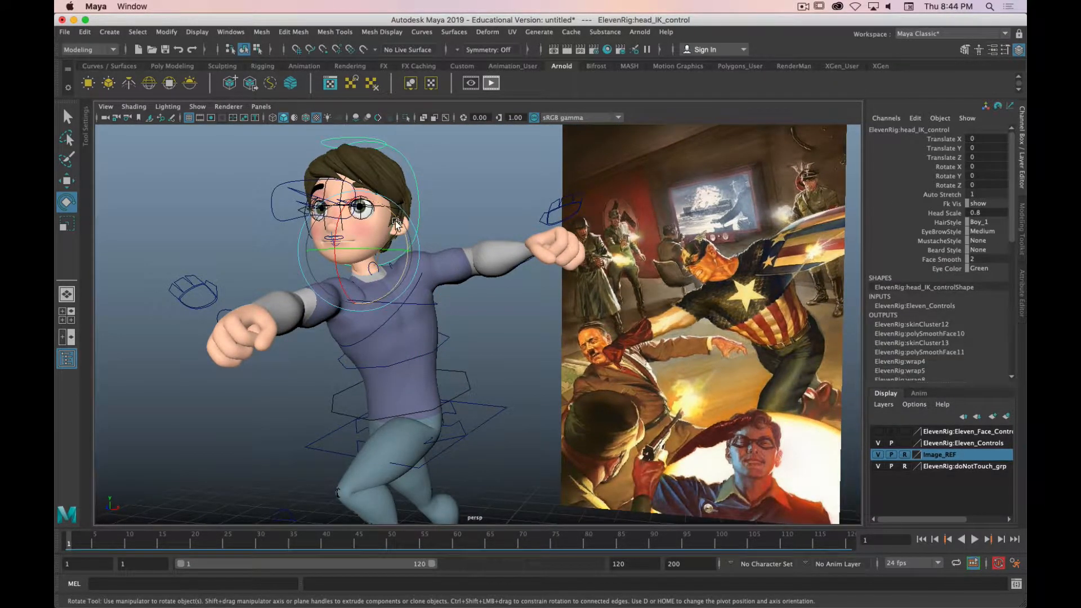
{"action": "left_click_drag", "start_coordinate": [340, 243], "coordinate": [383, 228]}
{"action": "left_click_drag", "start_coordinate": [441, 253], "coordinate": [394, 255], "text": "alt"}
{"action": "left_click_drag", "start_coordinate": [298, 247], "coordinate": [375, 282]}
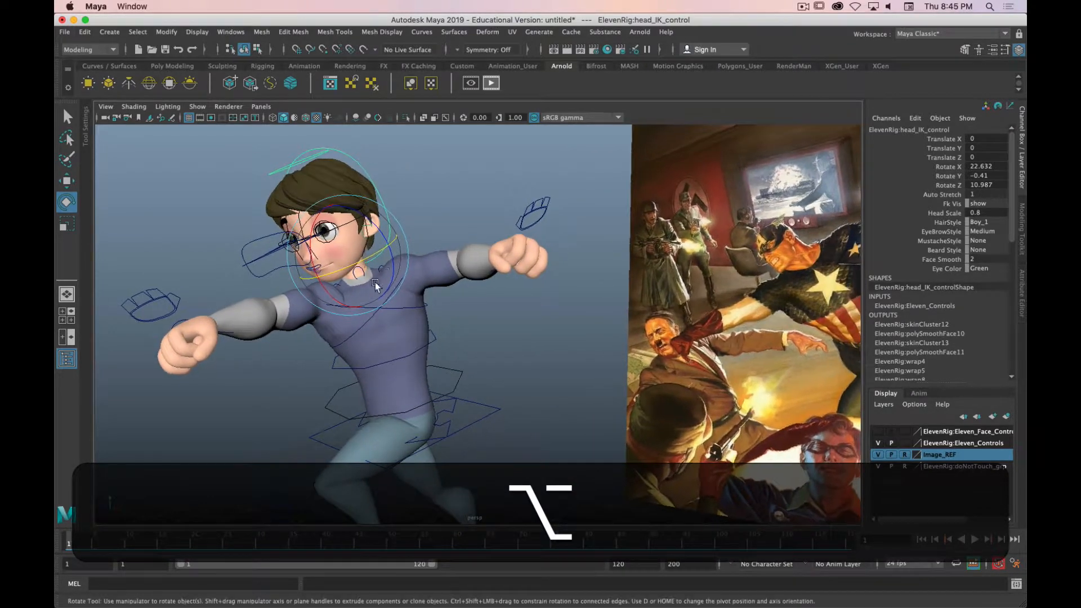
{"action": "left_click", "coordinate": [379, 234]}
{"action": "left_click_drag", "start_coordinate": [379, 233], "coordinate": [325, 292]}
Aim the gaze toward the front fist by moving the main eye control to about X -0.512, Y -0.079, Z 2.489
{"action": "scroll", "coordinate": [339, 285], "scroll_direction": "down", "scroll_amount": 3}
{"action": "left_click", "coordinate": [324, 274]}
{"action": "middle_click_drag", "start_coordinate": [323, 274], "coordinate": [435, 319], "text": "alt"}
{"action": "key", "text": "w"}
{"action": "key", "text": "w"}
{"action": "left_click_drag", "start_coordinate": [357, 262], "coordinate": [272, 271]}
{"action": "left_click_drag", "start_coordinate": [334, 207], "coordinate": [338, 250]}
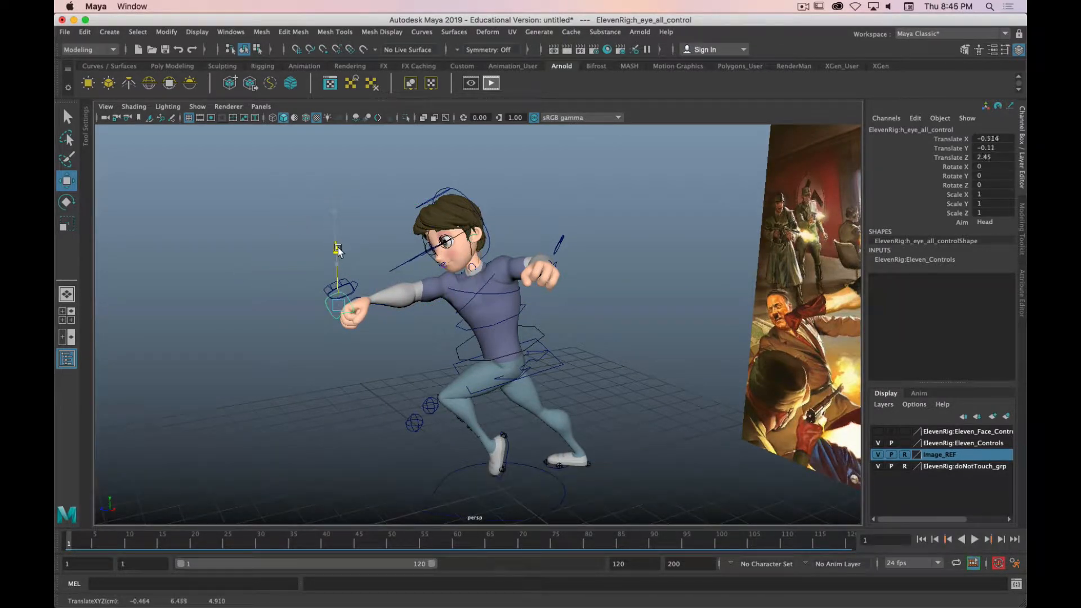
{"action": "left_click_drag", "start_coordinate": [280, 311], "coordinate": [278, 311]}
{"action": "left_click_drag", "start_coordinate": [339, 367], "coordinate": [478, 292], "text": "alt"}
{"action": "scroll", "coordinate": [443, 350], "scroll_direction": "up", "scroll_amount": 3}
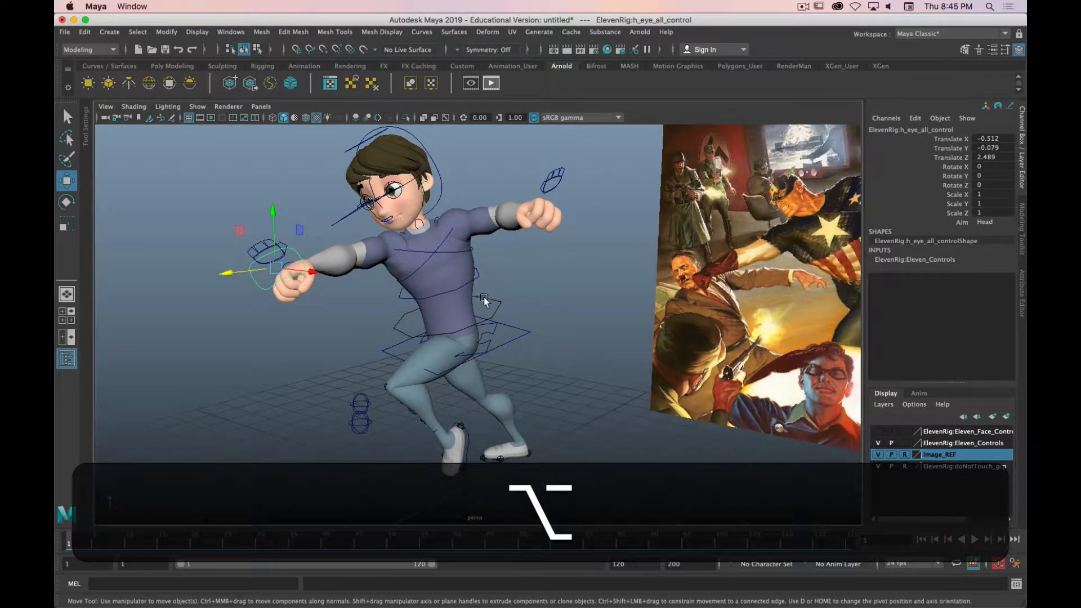
Make the rig's face controls layer visible
{"action": "key", "text": "alt+super+period"}
{"action": "right_click_drag", "start_coordinate": [373, 255], "coordinate": [404, 299], "text": "alt"}
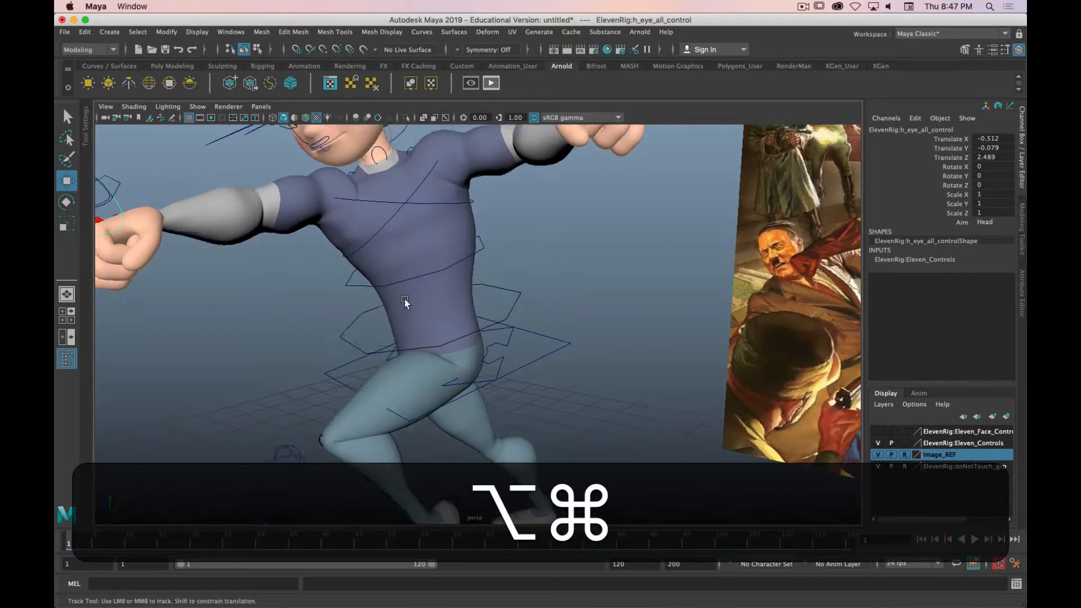
{"action": "middle_click_drag", "start_coordinate": [404, 299], "coordinate": [488, 452], "text": "alt"}
{"action": "right_click_drag", "start_coordinate": [417, 355], "coordinate": [444, 389], "text": "alt"}
{"action": "left_click_drag", "start_coordinate": [444, 389], "coordinate": [453, 345], "text": "alt"}
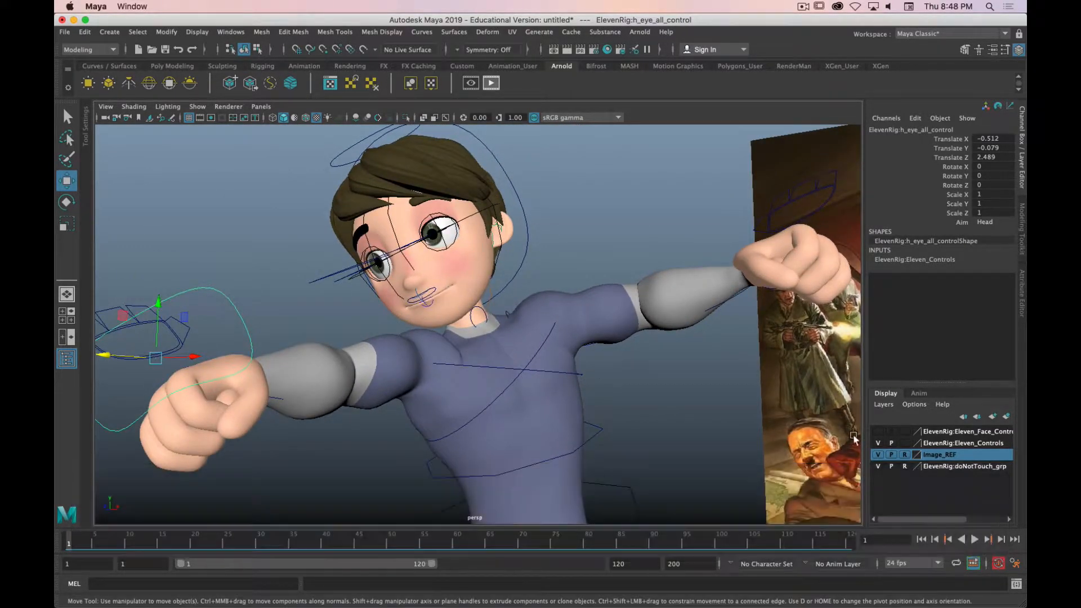
{"action": "left_click", "coordinate": [877, 432]}
Examine the face controls and the arm pose against the comic reference image
{"action": "scroll", "coordinate": [444, 295], "scroll_direction": "up", "scroll_amount": 5}
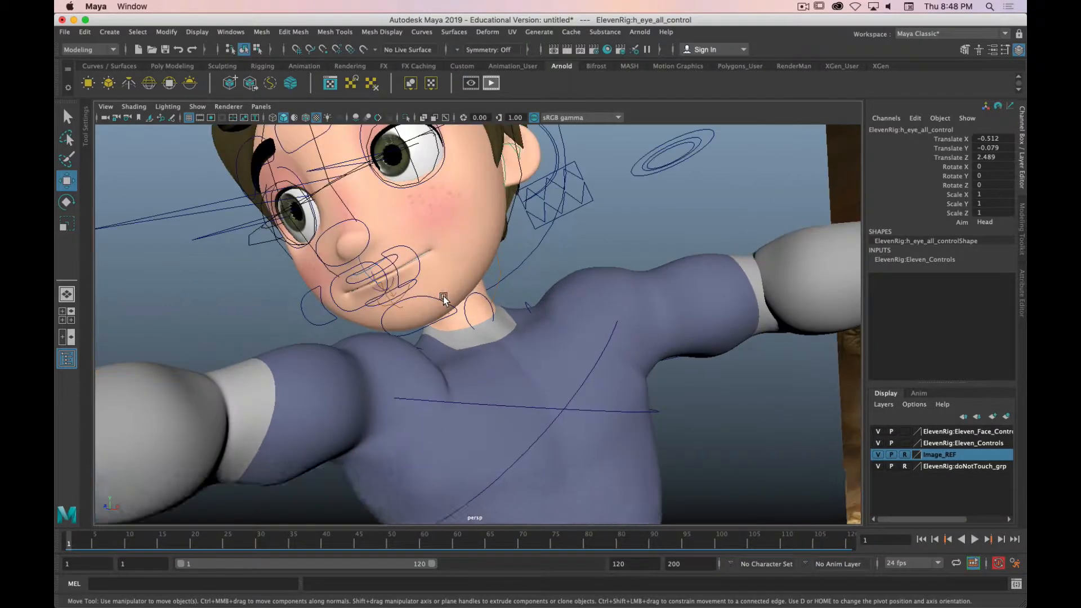
{"action": "middle_click_drag", "start_coordinate": [442, 296], "coordinate": [270, 248], "text": "alt"}
{"action": "scroll", "coordinate": [566, 350], "scroll_direction": "down", "scroll_amount": 3}
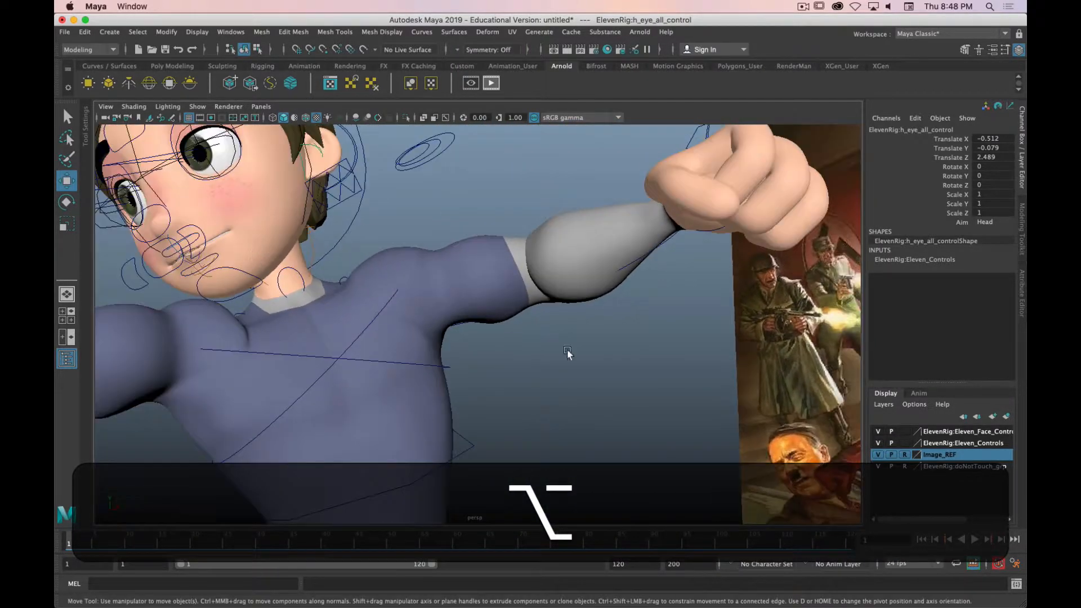
{"action": "scroll", "coordinate": [732, 385], "scroll_direction": "down", "scroll_amount": 4}
{"action": "middle_click_drag", "start_coordinate": [777, 373], "coordinate": [530, 365], "text": "alt"}
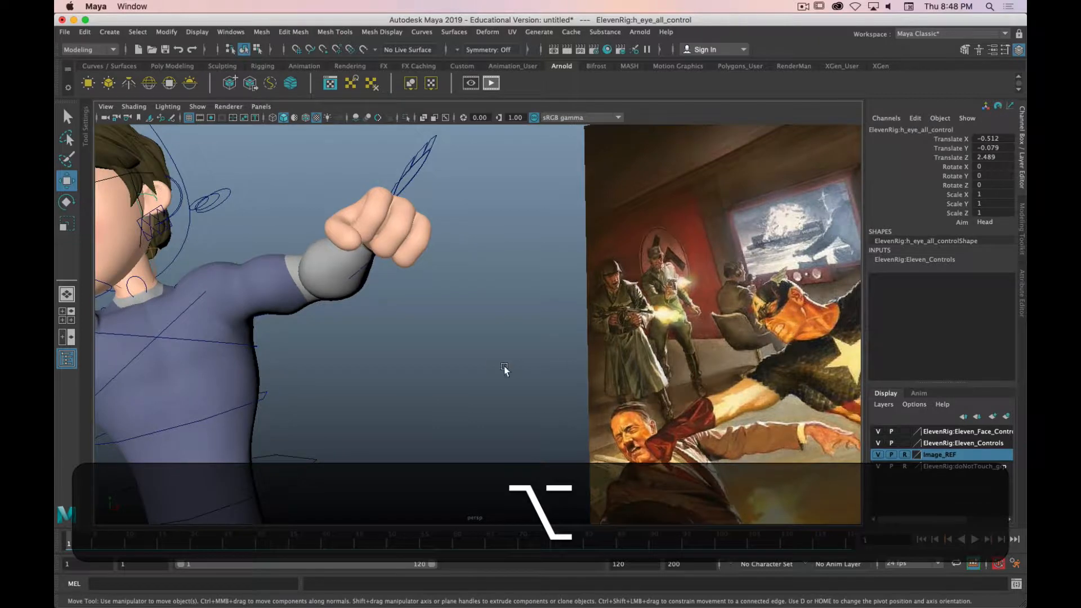
{"action": "left_click_drag", "start_coordinate": [505, 367], "coordinate": [533, 363], "text": "alt"}
{"action": "middle_click_drag", "start_coordinate": [413, 366], "coordinate": [641, 373], "text": "alt"}
{"action": "left_click_drag", "start_coordinate": [640, 374], "coordinate": [632, 370], "text": "alt"}
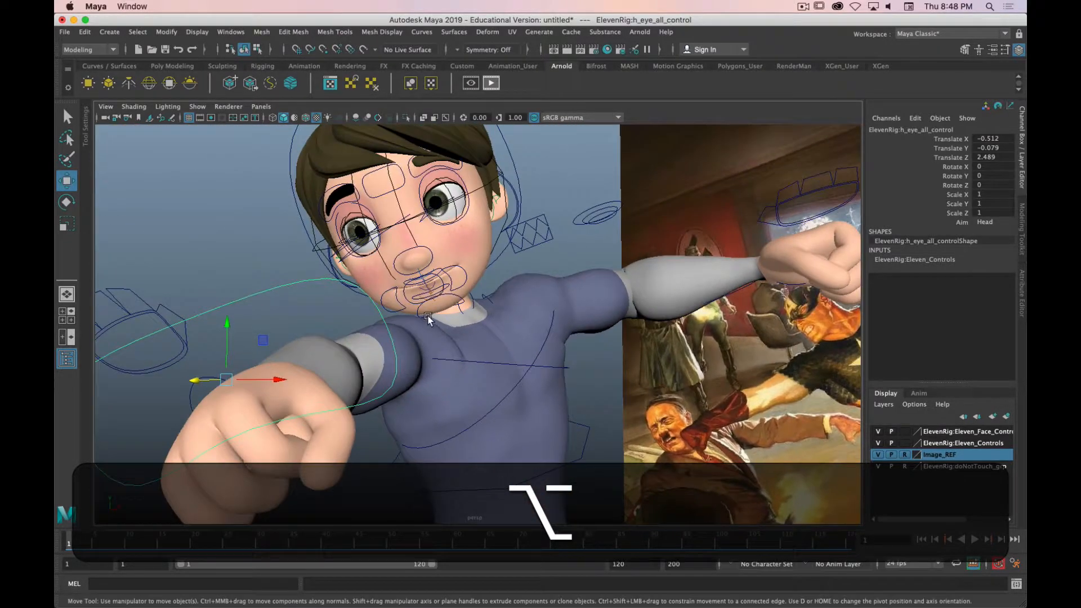
Part the lips to bare the teeth using the control at the lower lip
{"action": "scroll", "coordinate": [428, 320], "scroll_direction": "up", "scroll_amount": 5}
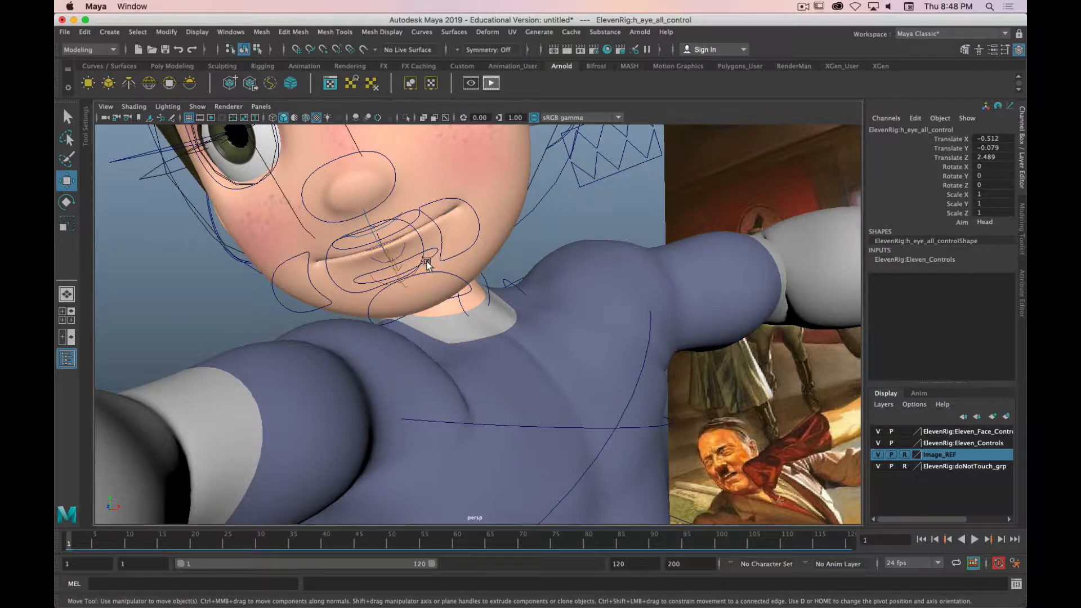
{"action": "left_click", "coordinate": [436, 266]}
{"action": "left_click_drag", "start_coordinate": [399, 240], "coordinate": [482, 251], "text": "alt"}
{"action": "left_click", "coordinate": [411, 256]}
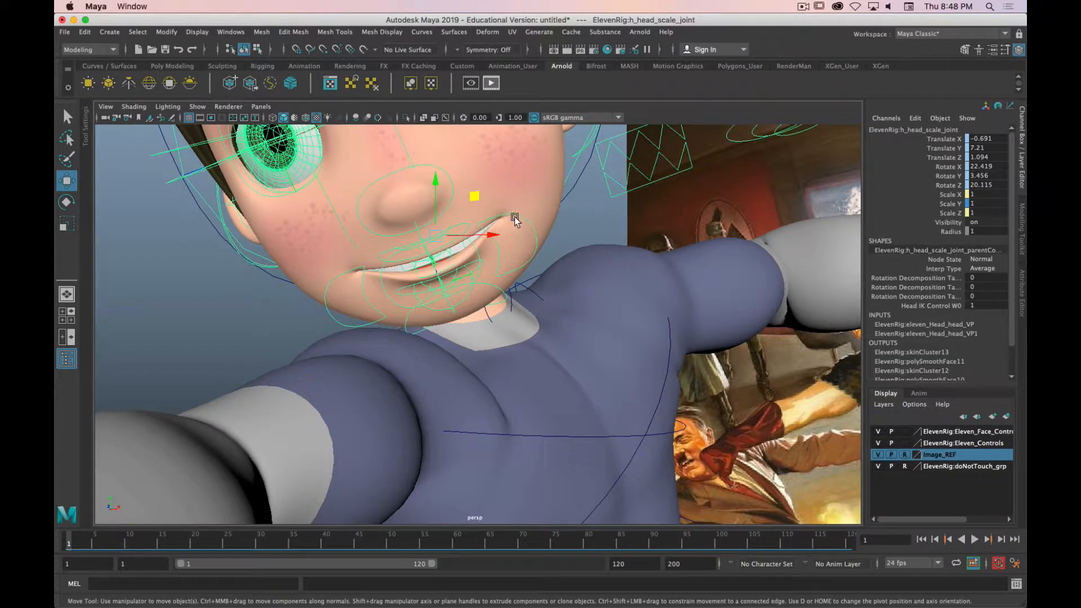
Lower both mouth corners, moving the left lip control to about X -0.014, Y -0.037 and shifting the right one slightly down
{"action": "left_click", "coordinate": [516, 217]}
{"action": "left_click", "coordinate": [518, 215]}
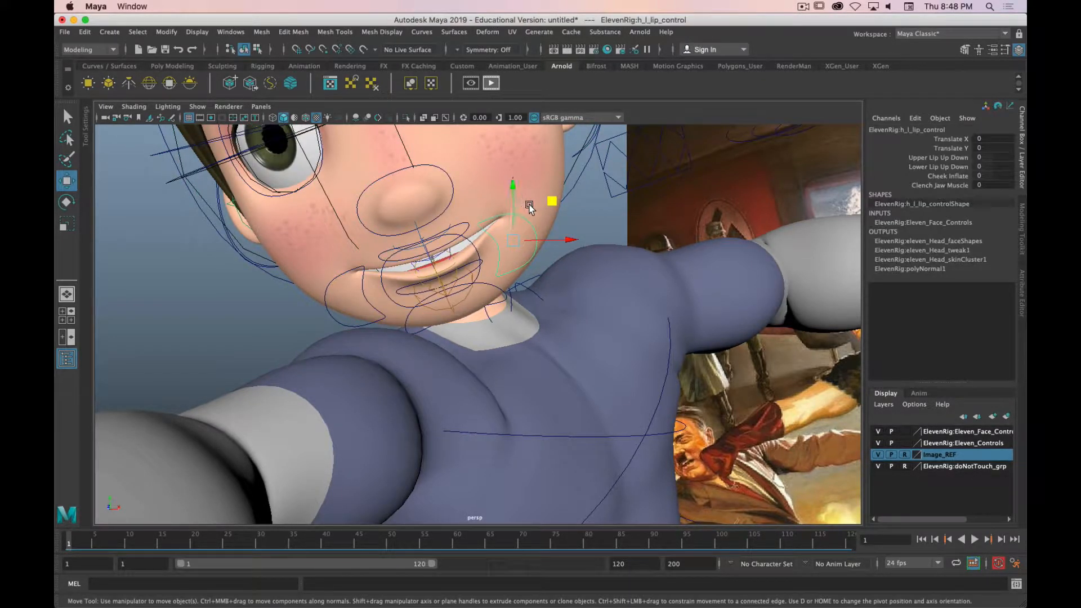
{"action": "left_click_drag", "start_coordinate": [552, 201], "coordinate": [552, 214]}
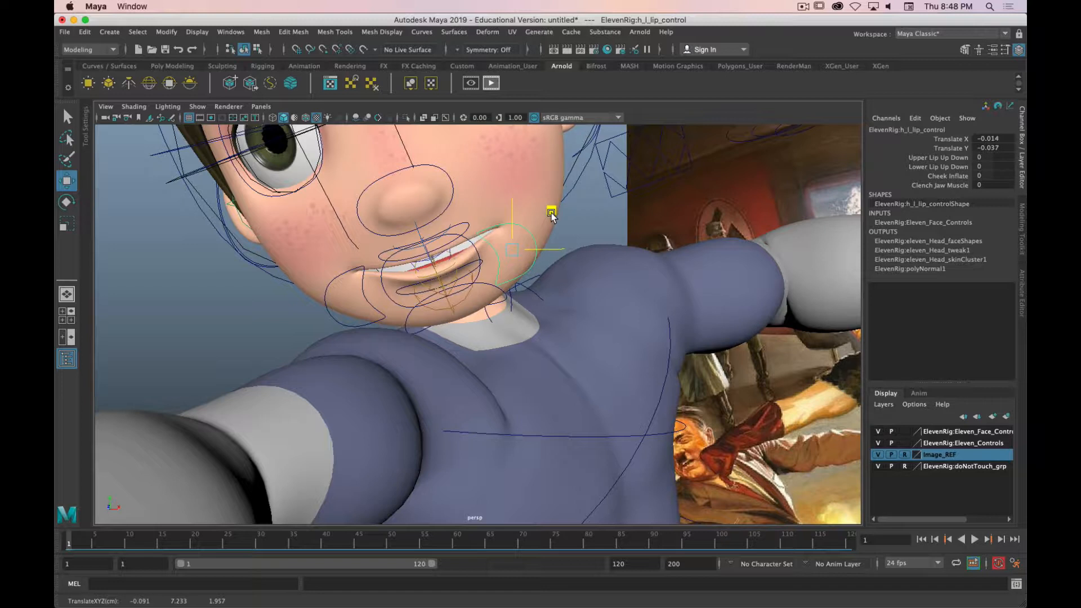
{"action": "left_click", "coordinate": [323, 289]}
{"action": "left_click_drag", "start_coordinate": [385, 266], "coordinate": [386, 277]}
Raise the upper lip into a snarl by moving its control to about X -0.069, Y 0.013, Z 0.025
{"action": "left_click", "coordinate": [437, 227]}
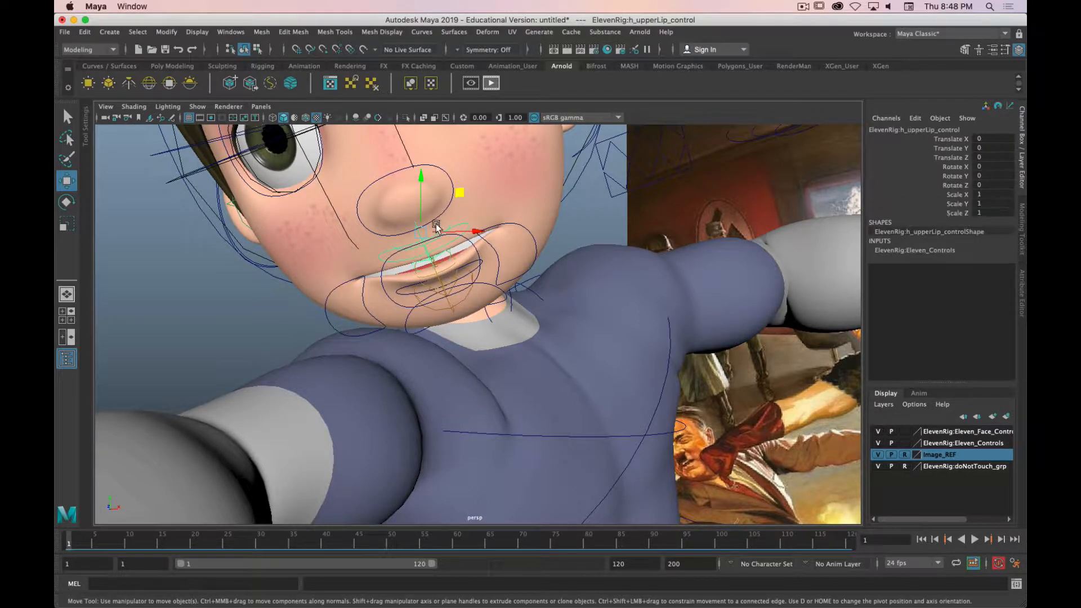
{"action": "left_click_drag", "start_coordinate": [460, 192], "coordinate": [452, 178]}
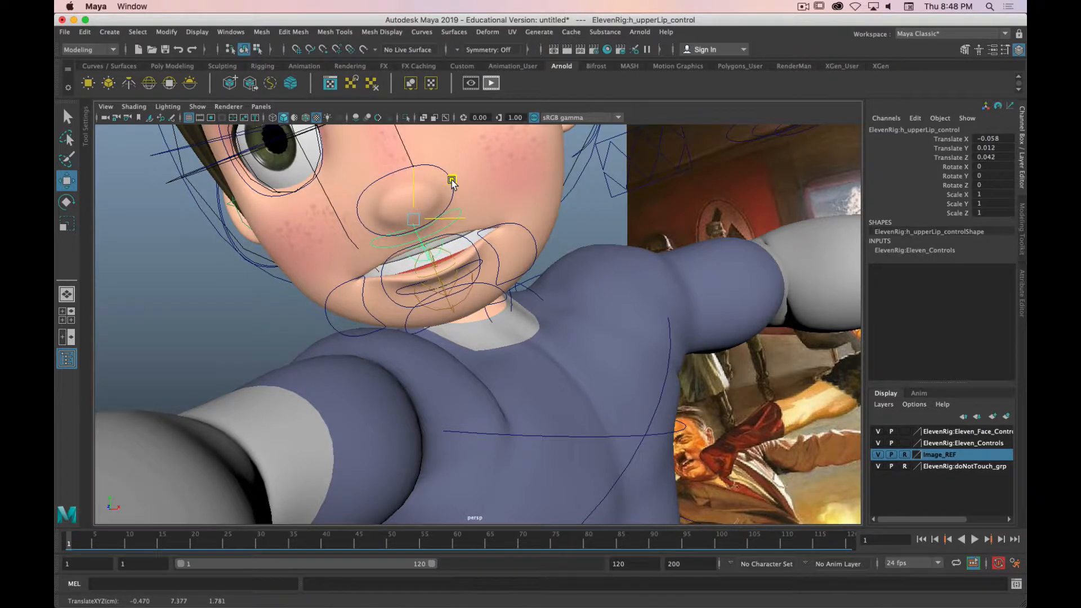
{"action": "left_click_drag", "start_coordinate": [482, 221], "coordinate": [366, 318], "text": "alt"}
{"action": "left_click_drag", "start_coordinate": [303, 357], "coordinate": [296, 363]}
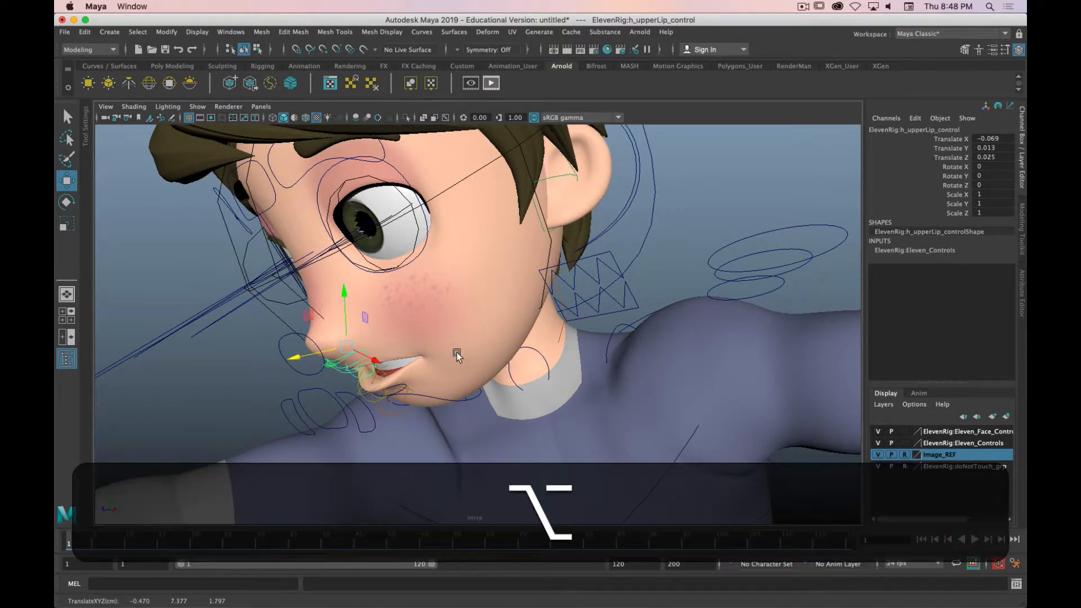
{"action": "left_click_drag", "start_coordinate": [454, 354], "coordinate": [566, 289], "text": "alt"}
{"action": "left_click", "coordinate": [481, 309]}
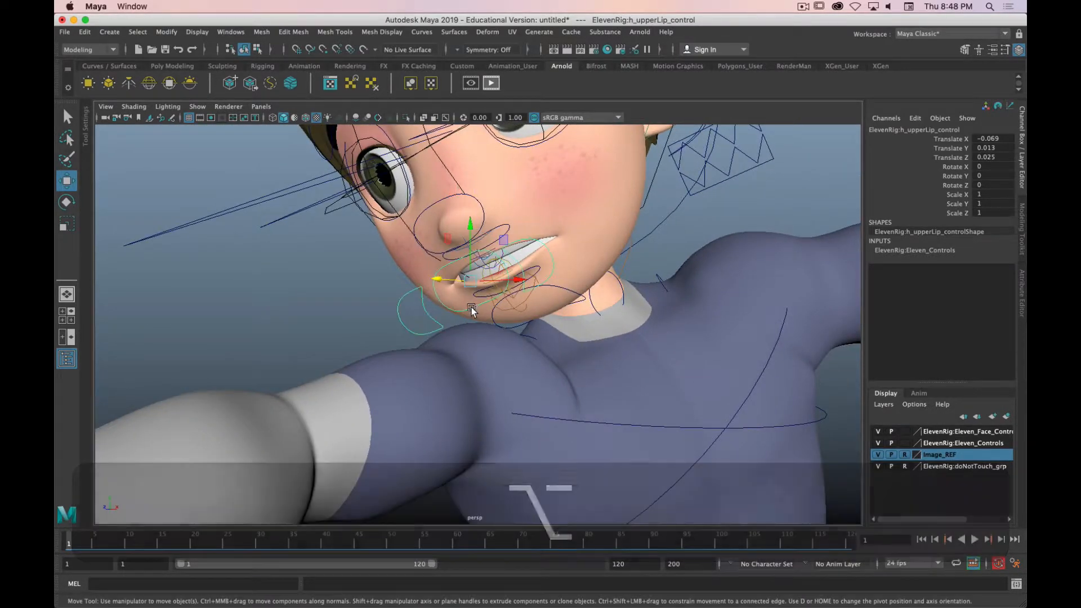
{"action": "key", "text": "alt"}
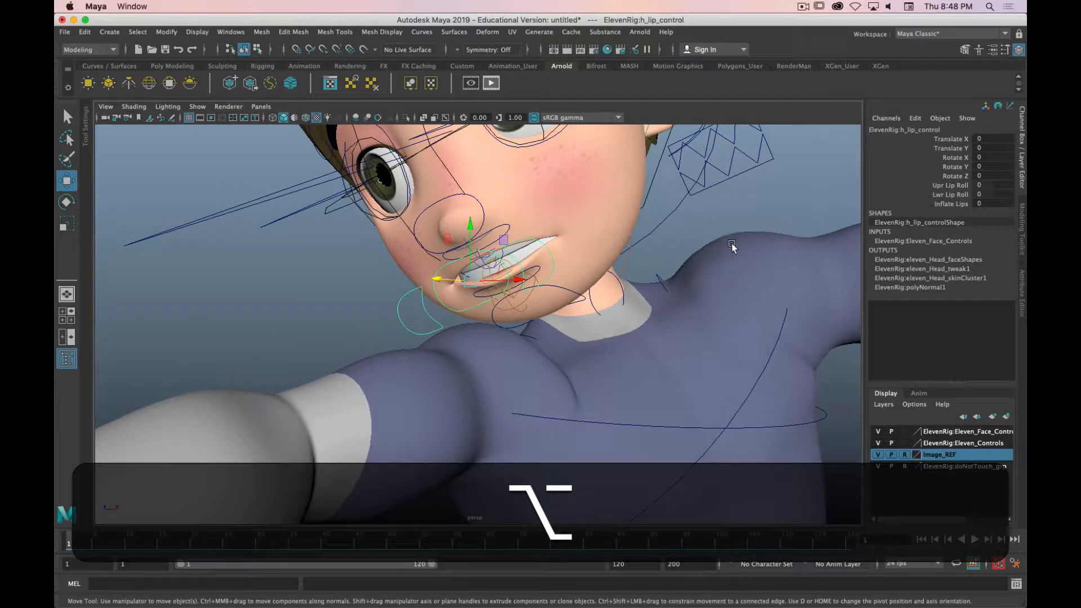
{"action": "left_click_drag", "start_coordinate": [732, 246], "coordinate": [409, 244], "text": "alt"}
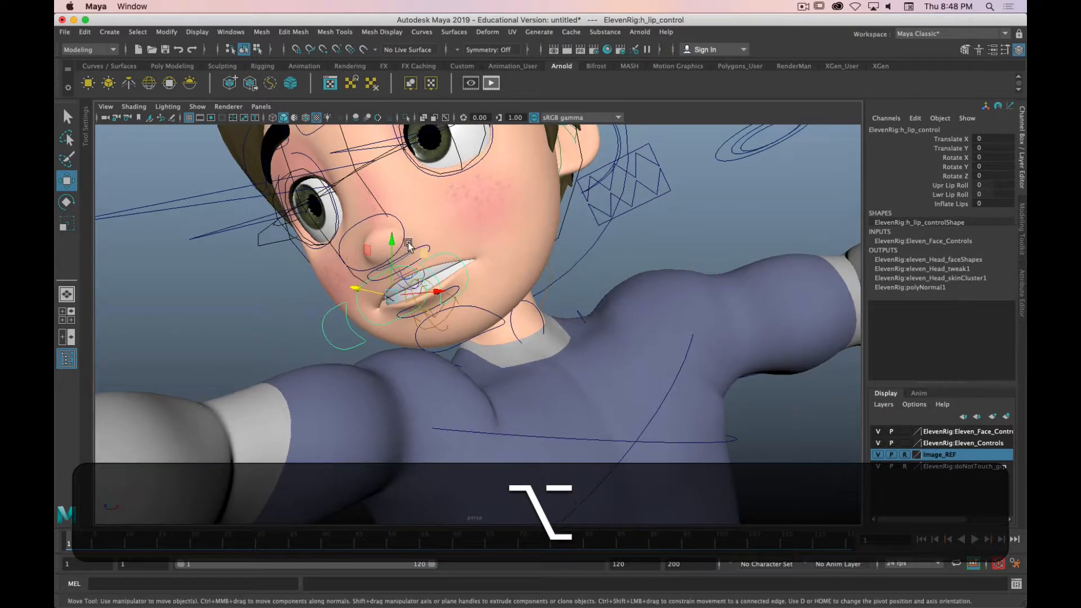
{"action": "left_click", "coordinate": [459, 260]}
{"action": "left_click", "coordinate": [486, 276]}
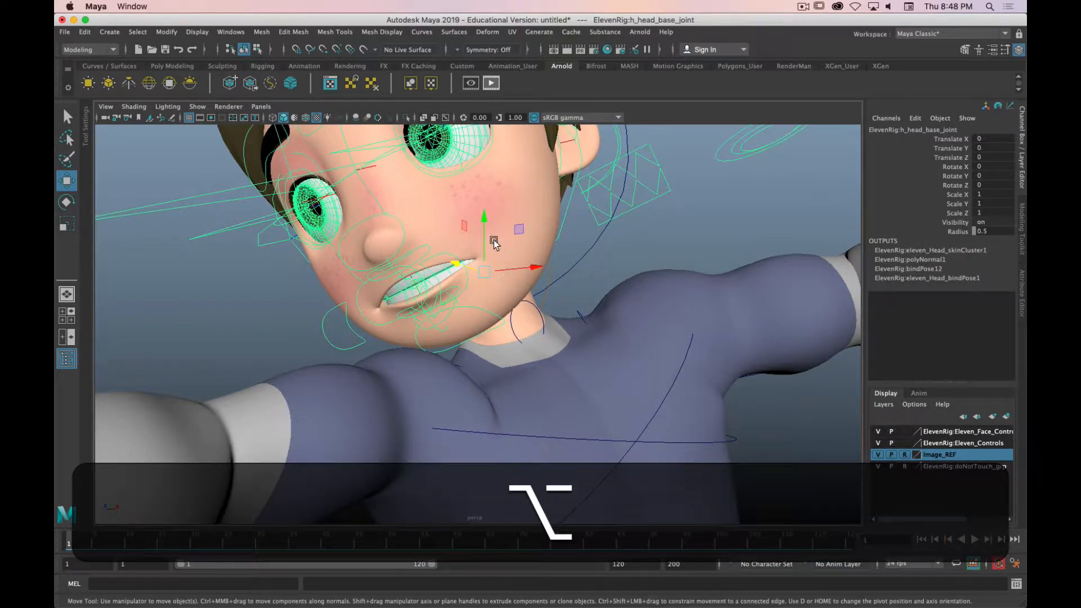
{"action": "left_click_drag", "start_coordinate": [513, 231], "coordinate": [534, 254], "text": "alt"}
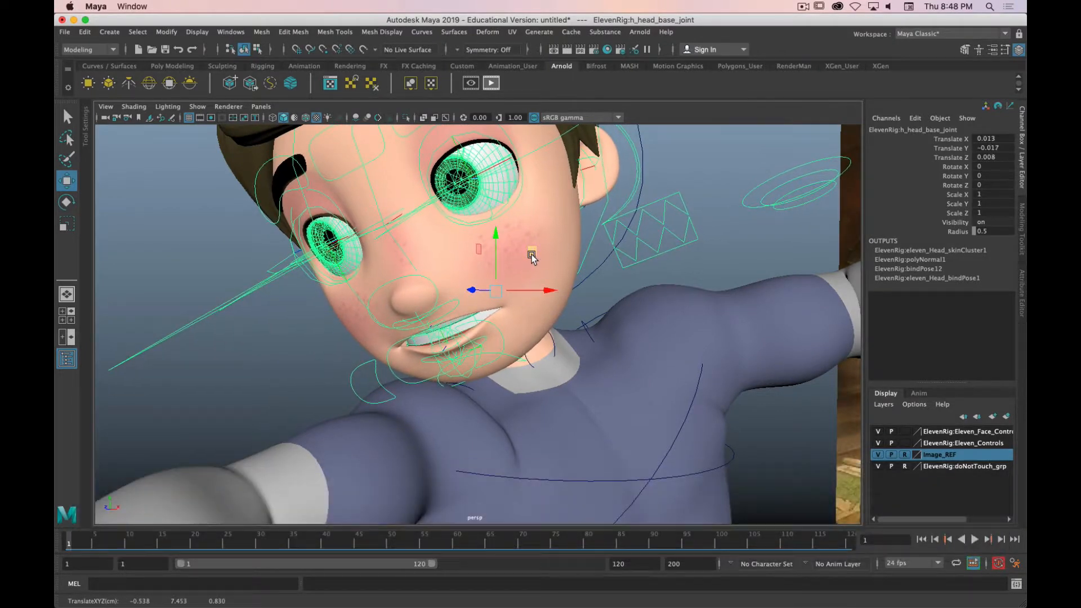
{"action": "key", "text": "z"}
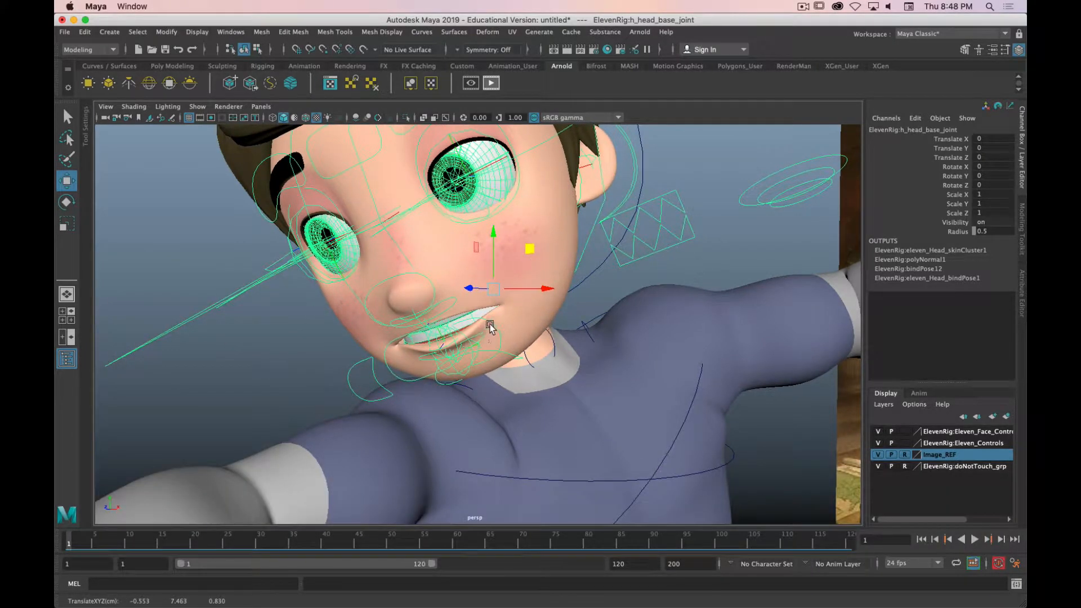
Reshape the left mouth corner by moving the left lip control to about X 0.101, Y -0.062
{"action": "left_click", "coordinate": [490, 323]}
{"action": "left_click_drag", "start_coordinate": [520, 302], "coordinate": [368, 358]}
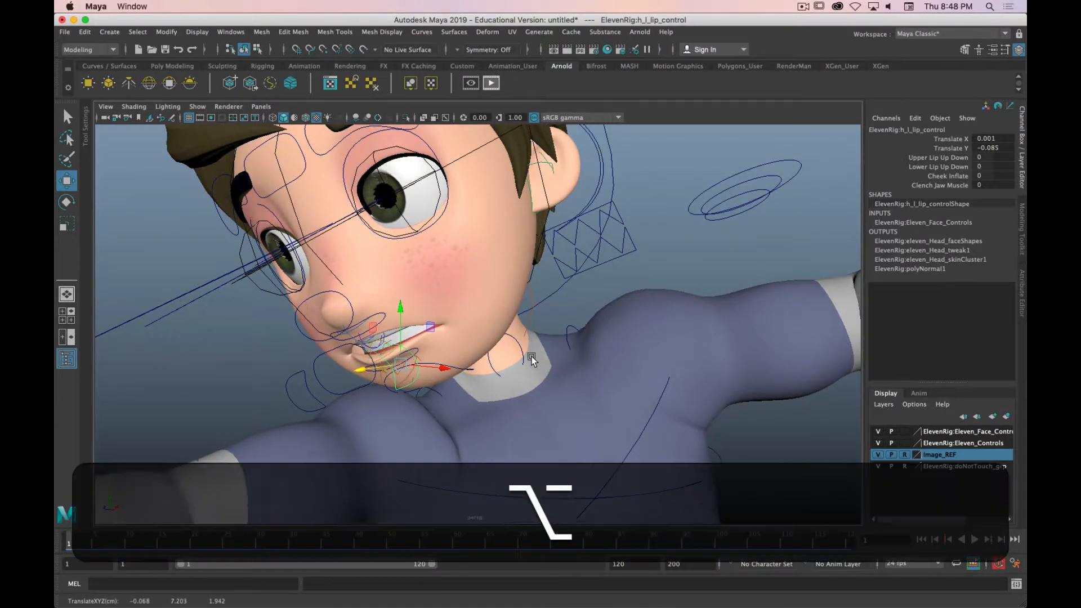
{"action": "left_click_drag", "start_coordinate": [532, 356], "coordinate": [342, 394], "text": "alt"}
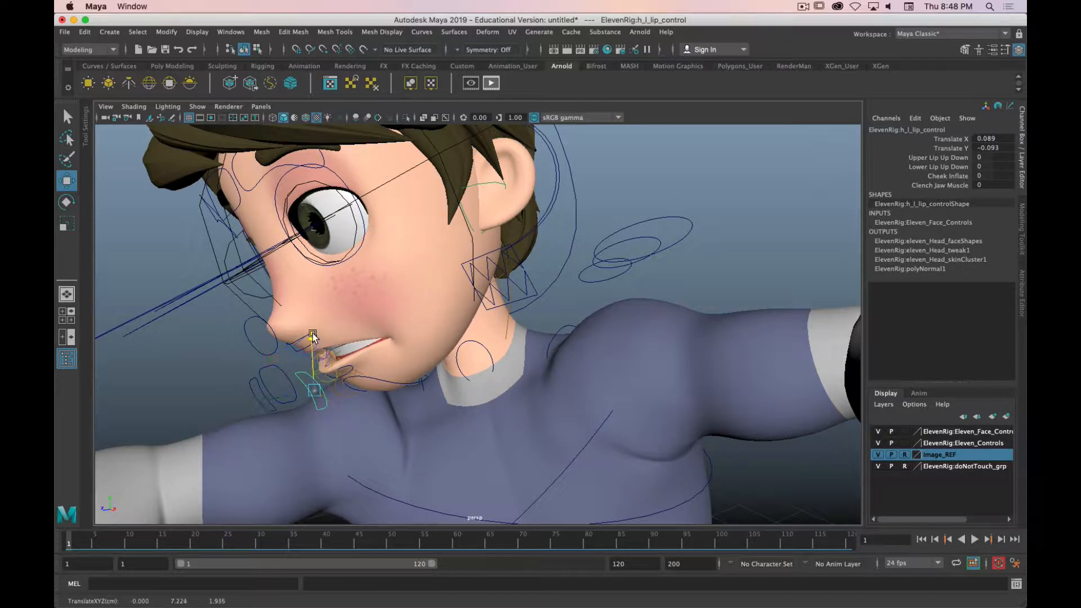
{"action": "left_click_drag", "start_coordinate": [312, 337], "coordinate": [547, 336]}
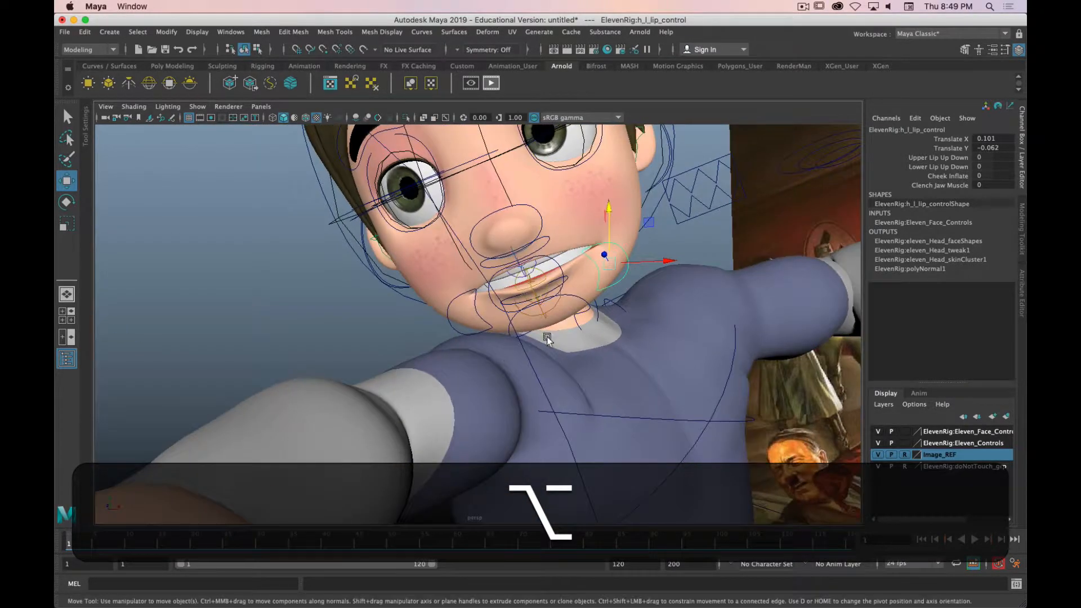
{"action": "left_click", "coordinate": [569, 305]}
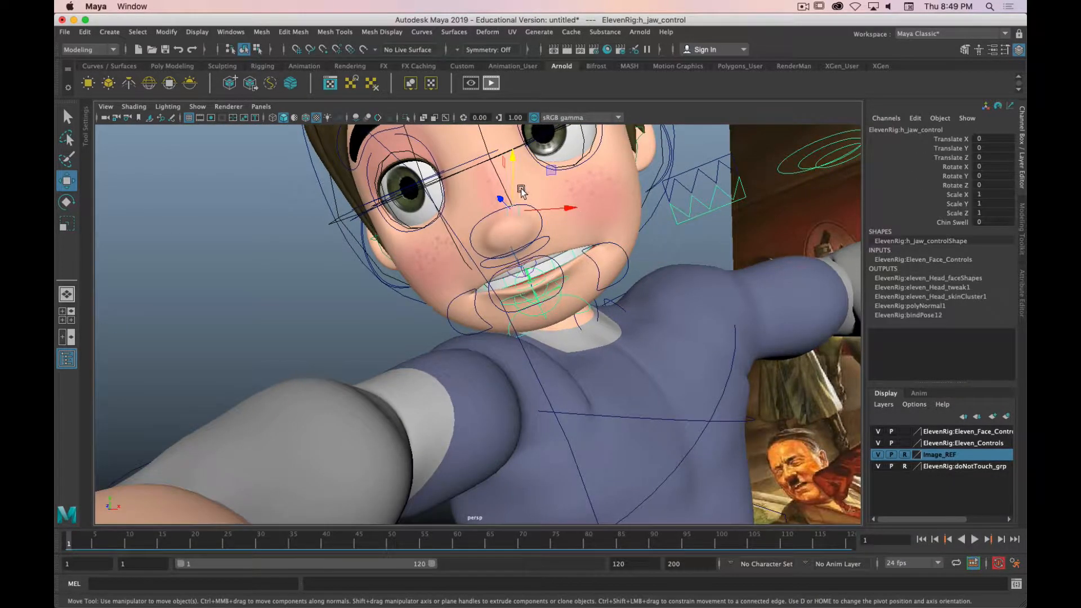
{"action": "middle_click_drag", "start_coordinate": [548, 175], "coordinate": [549, 176]}
{"action": "left_click", "coordinate": [543, 246]}
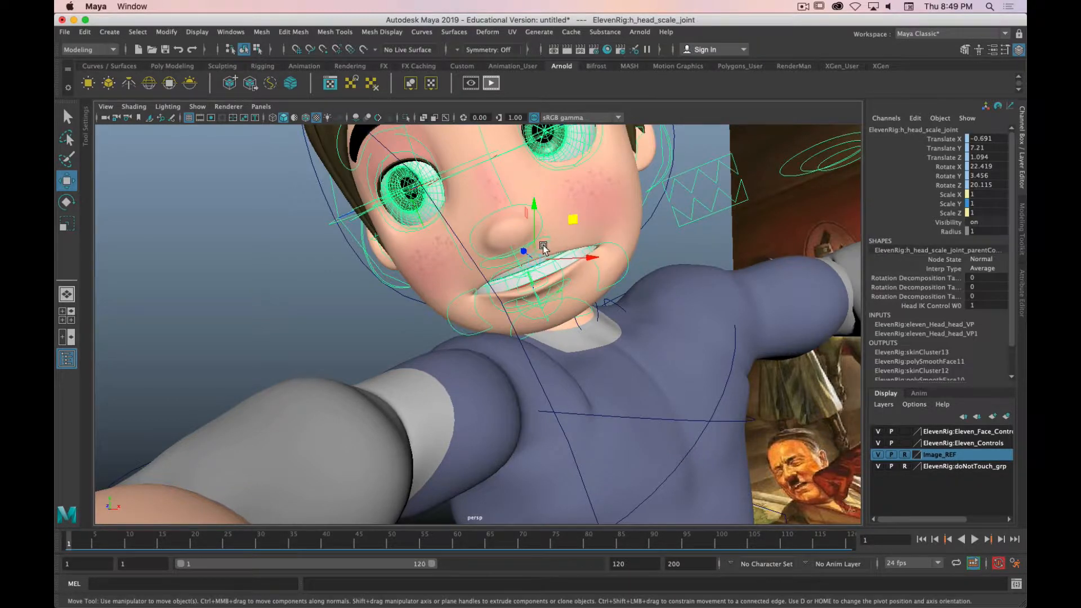
{"action": "left_click", "coordinate": [495, 265]}
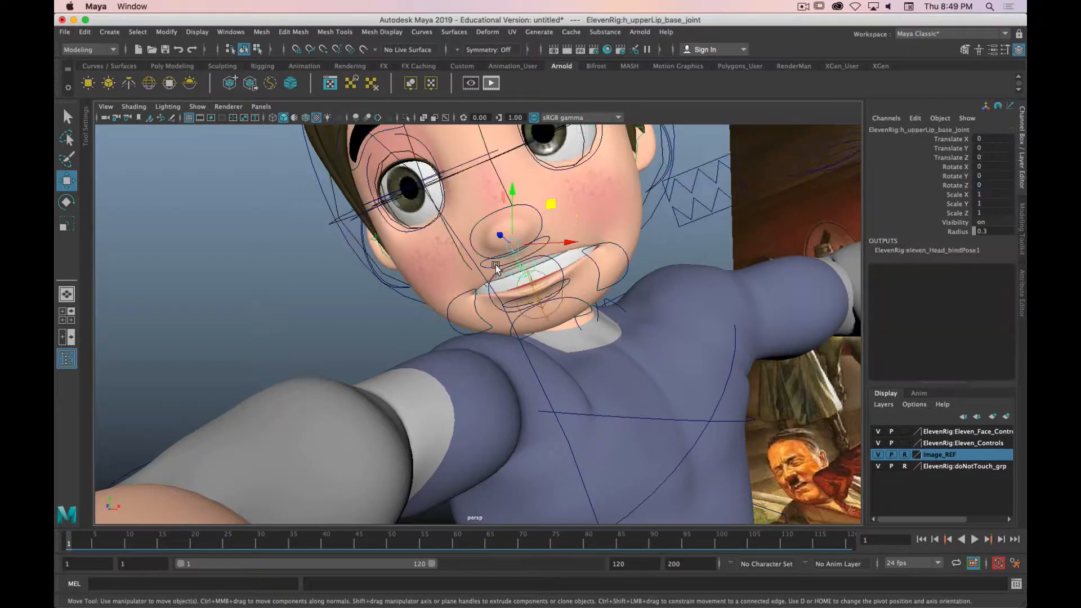
{"action": "left_click_drag", "start_coordinate": [510, 273], "coordinate": [510, 295], "text": "alt"}
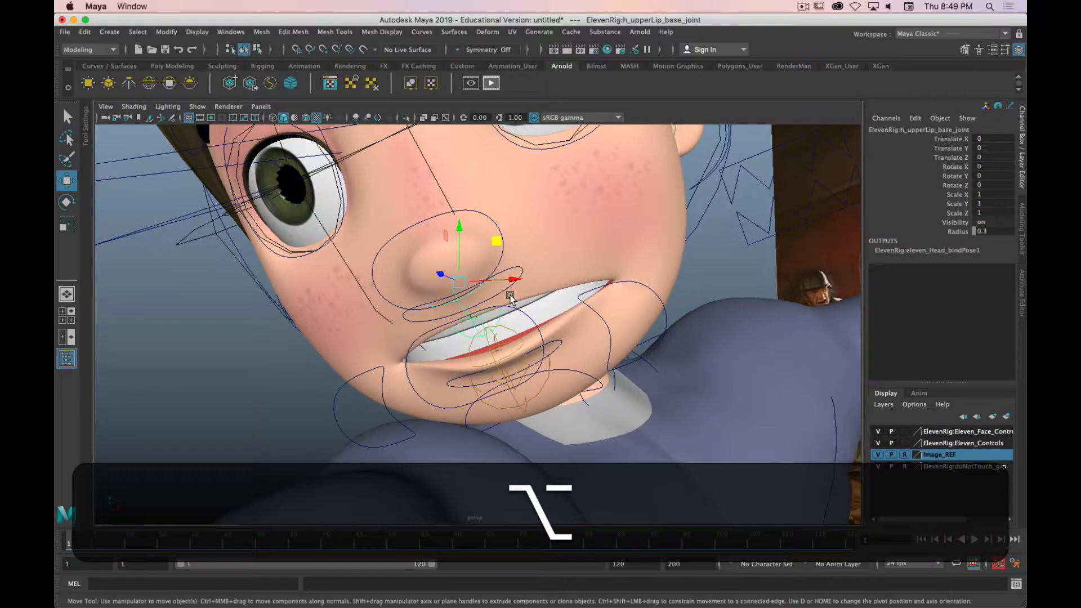
{"action": "left_click", "coordinate": [497, 296]}
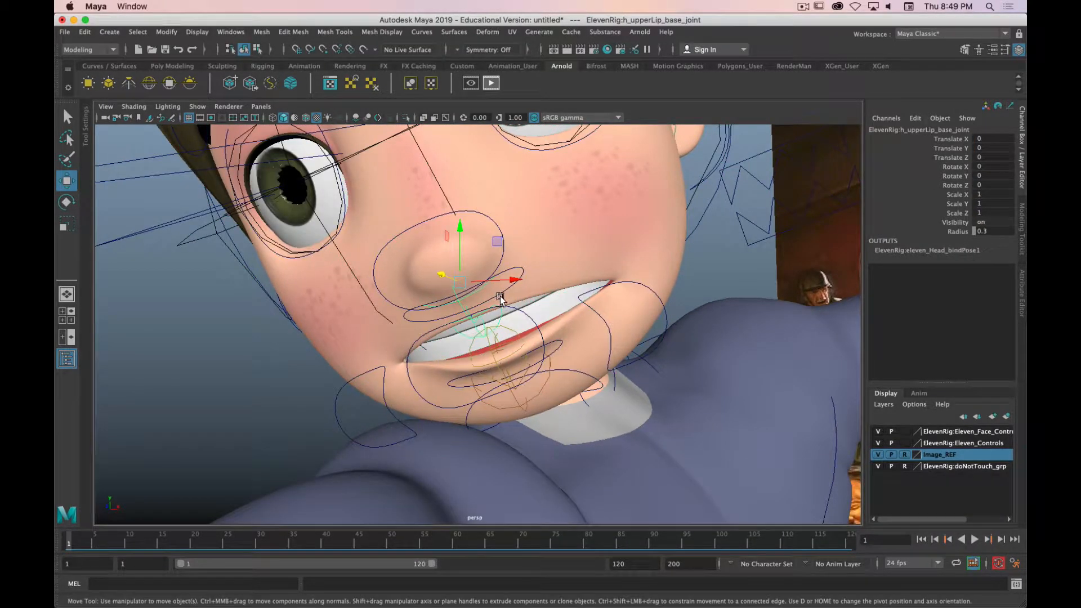
{"action": "key", "text": "z"}
{"action": "key", "text": "z"}
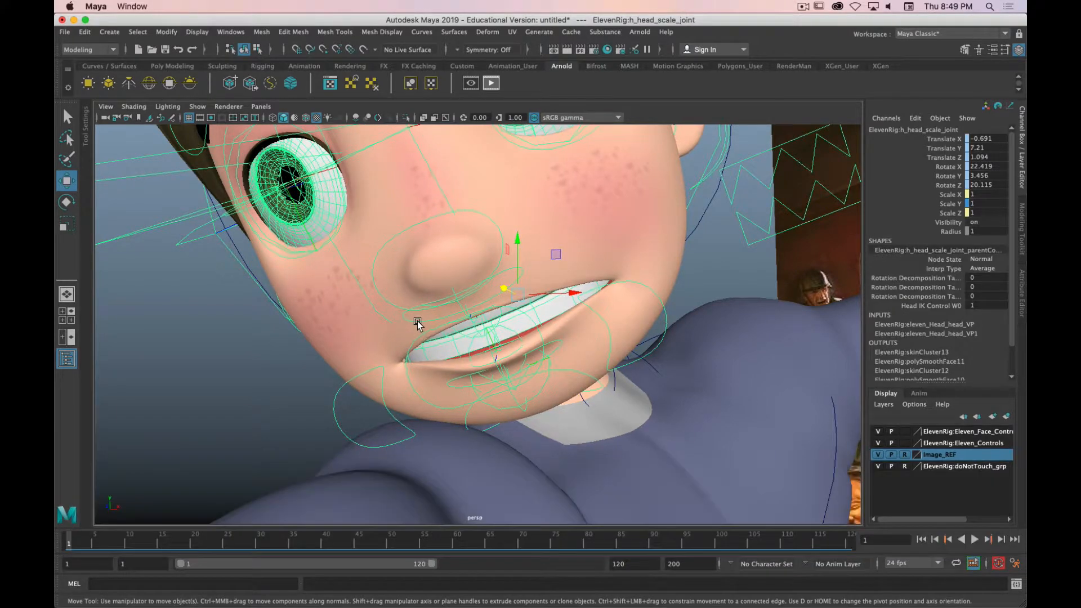
{"action": "key", "text": "z"}
Push the upper lip back toward the teeth by moving its control to about X -0.016, Y -0.002, Z 0.136
{"action": "left_click_drag", "start_coordinate": [459, 240], "coordinate": [461, 231]}
{"action": "left_click_drag", "start_coordinate": [571, 269], "coordinate": [500, 282], "text": "alt"}
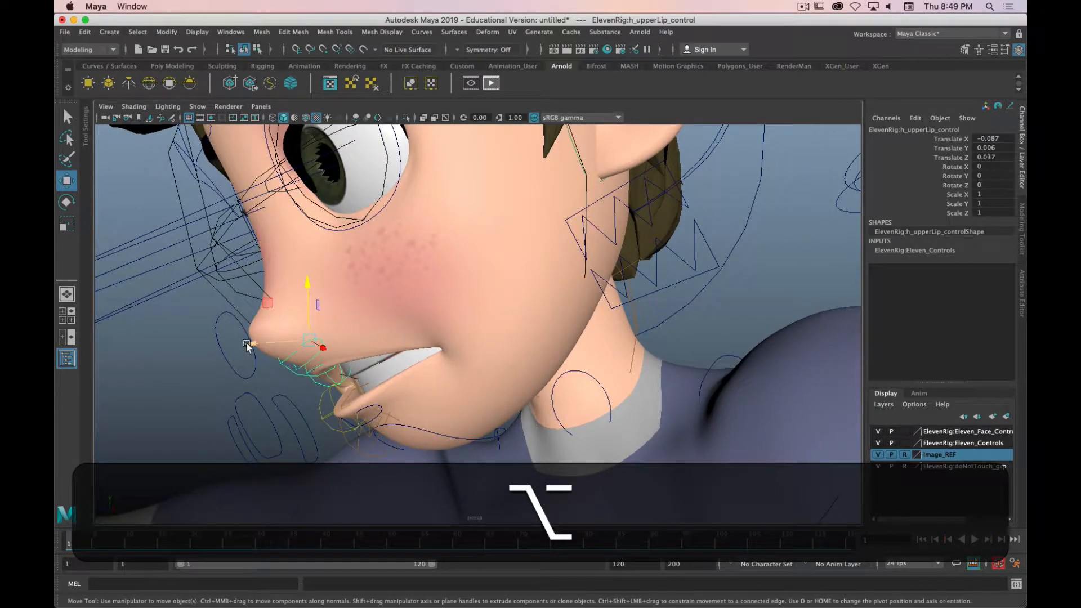
{"action": "left_click_drag", "start_coordinate": [247, 346], "coordinate": [275, 349]}
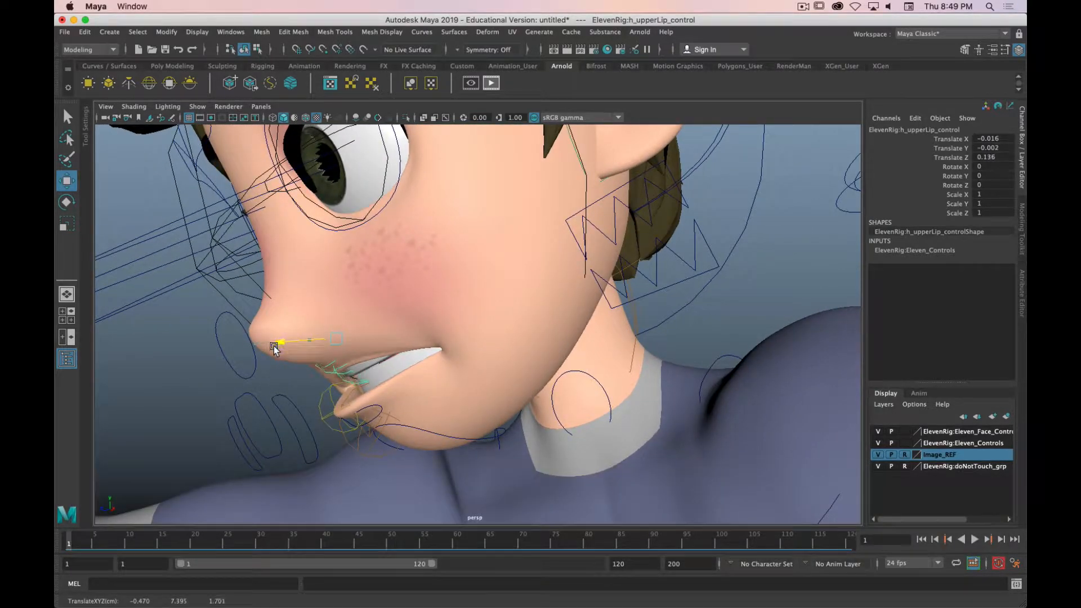
Reposition the lower lip with its control, judging its depth against the upper lip from the side
{"action": "left_click_drag", "start_coordinate": [340, 445], "coordinate": [406, 379], "text": "alt"}
{"action": "left_click", "coordinate": [440, 336]}
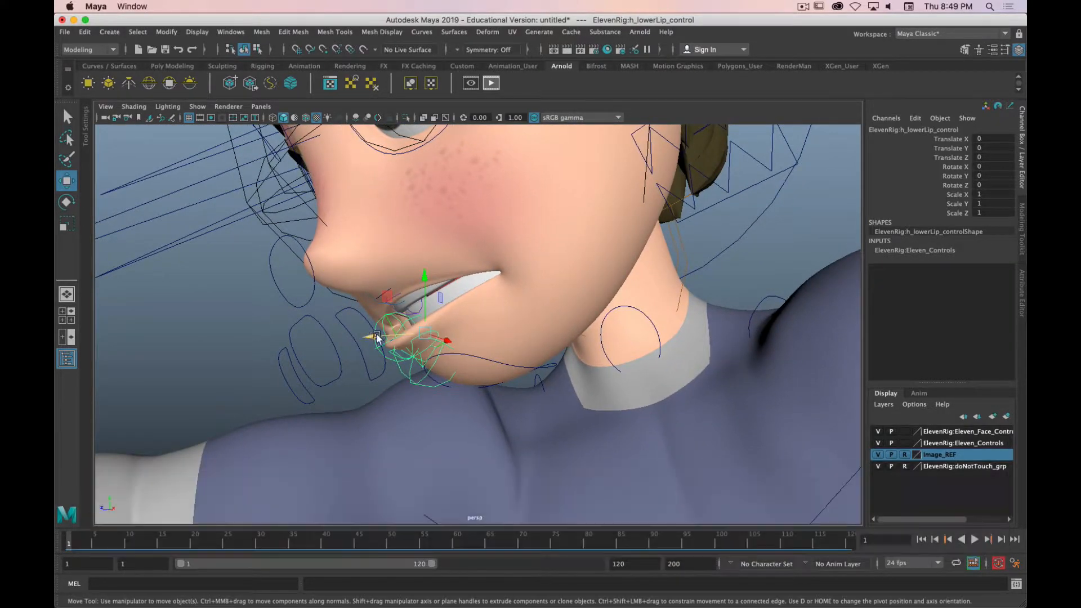
{"action": "left_click_drag", "start_coordinate": [372, 336], "coordinate": [383, 367]}
{"action": "middle_click_drag", "start_coordinate": [383, 367], "coordinate": [300, 442], "text": "alt"}
{"action": "scroll", "coordinate": [485, 249], "scroll_direction": "up", "scroll_amount": 3}
{"action": "scroll", "coordinate": [485, 249], "scroll_direction": "down", "scroll_amount": 5}
Lower the middle of the brow by moving its control to about Y -0.041
{"action": "left_click_drag", "start_coordinate": [485, 249], "coordinate": [445, 274], "text": "alt"}
{"action": "left_click", "coordinate": [377, 221]}
{"action": "left_click_drag", "start_coordinate": [378, 222], "coordinate": [409, 239], "text": "alt"}
{"action": "left_click_drag", "start_coordinate": [430, 162], "coordinate": [441, 211]}
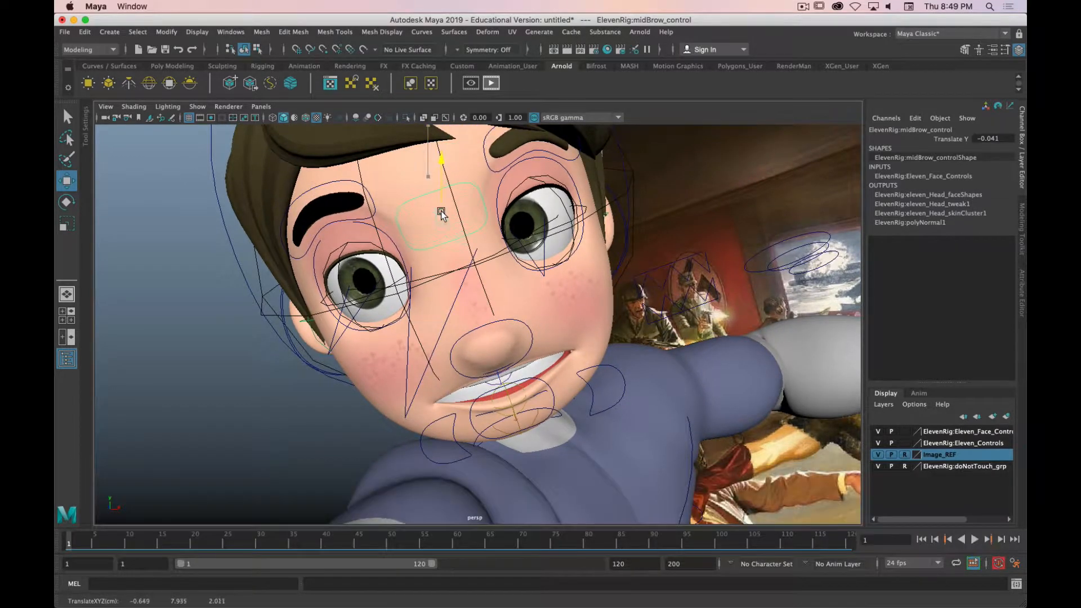
{"action": "left_click_drag", "start_coordinate": [467, 276], "coordinate": [467, 276]}
Shape the character's right eyebrow into a frown with inner brow -10, mid brow -2.8 and outer brow 1.1
{"action": "left_click", "coordinate": [366, 183]}
{"action": "left_click", "coordinate": [372, 199]}
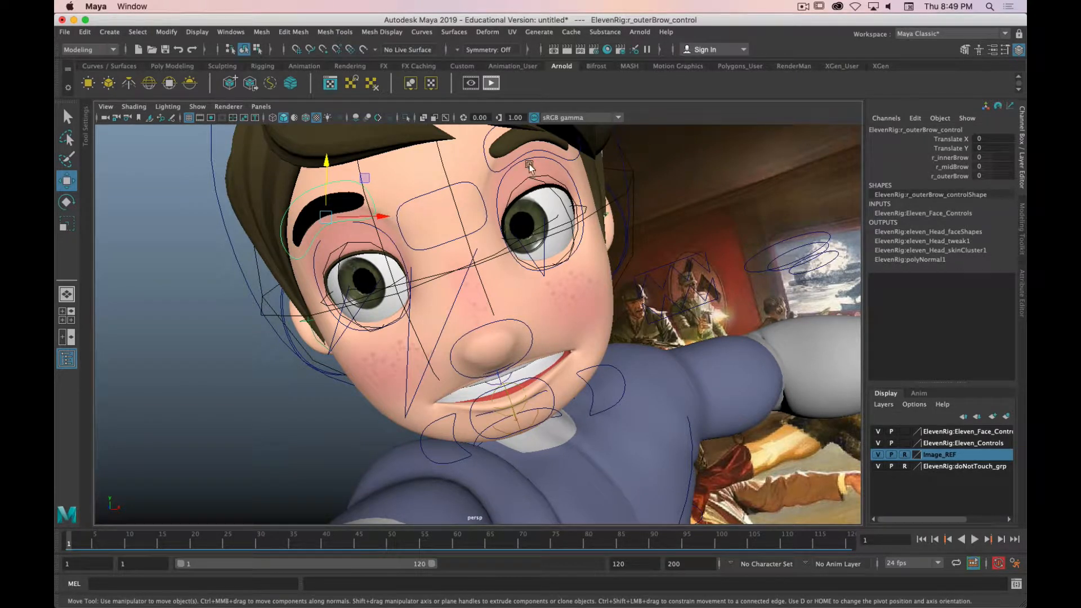
{"action": "left_click", "coordinate": [946, 158]}
{"action": "middle_click_drag", "start_coordinate": [704, 220], "coordinate": [537, 234]}
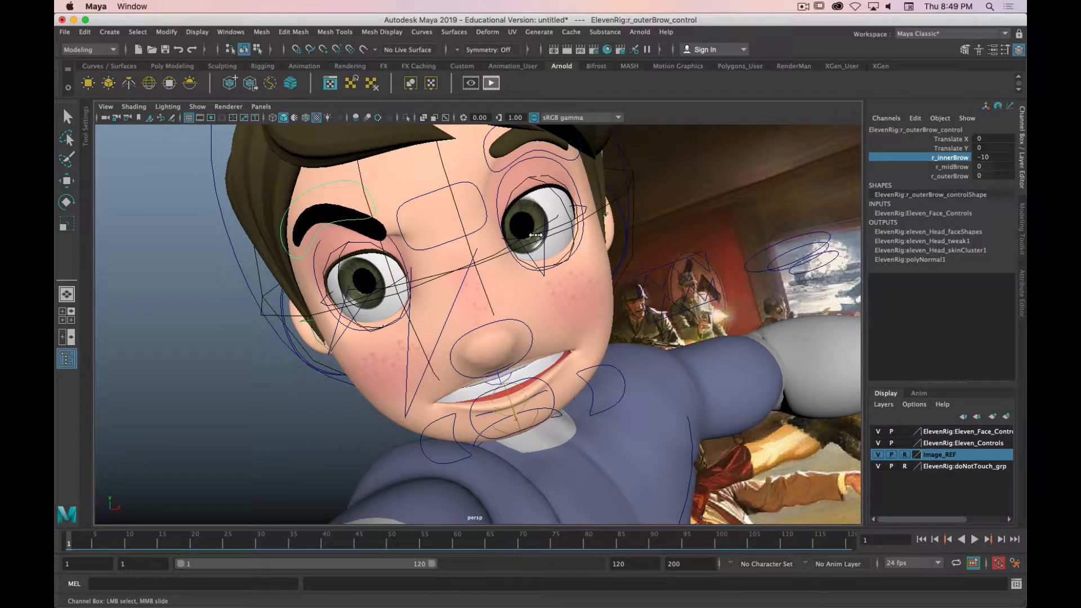
{"action": "left_click", "coordinate": [947, 167]}
{"action": "middle_click_drag", "start_coordinate": [757, 190], "coordinate": [735, 181]}
{"action": "left_click", "coordinate": [957, 176]}
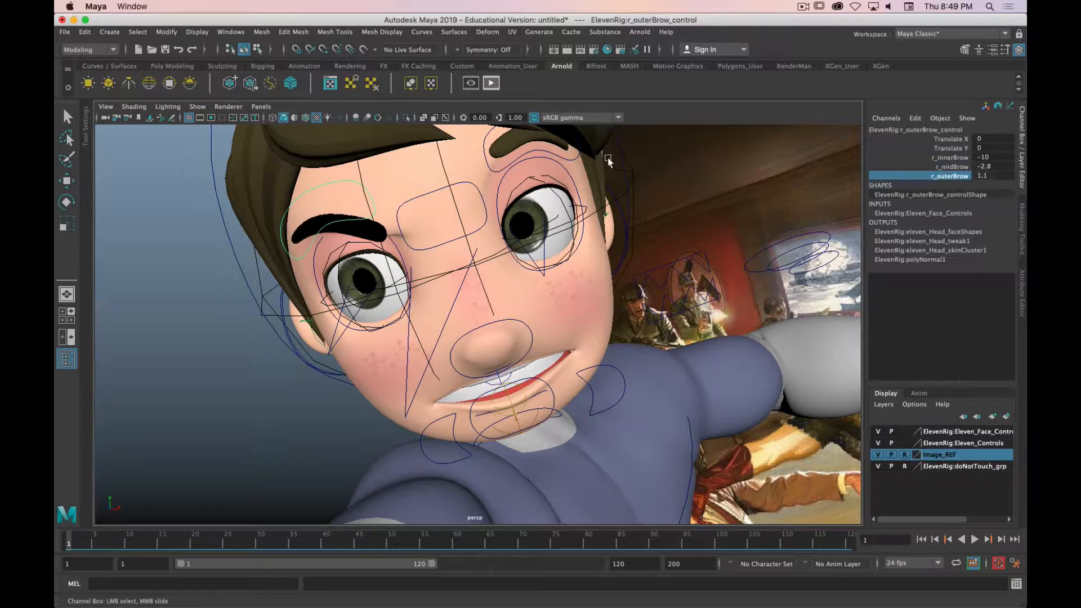
Shape the character's left eyebrow into a frown with inner brow -10, mid brow -4.4 and outer brow -3.2
{"action": "left_click", "coordinate": [515, 160]}
{"action": "key", "text": "w"}
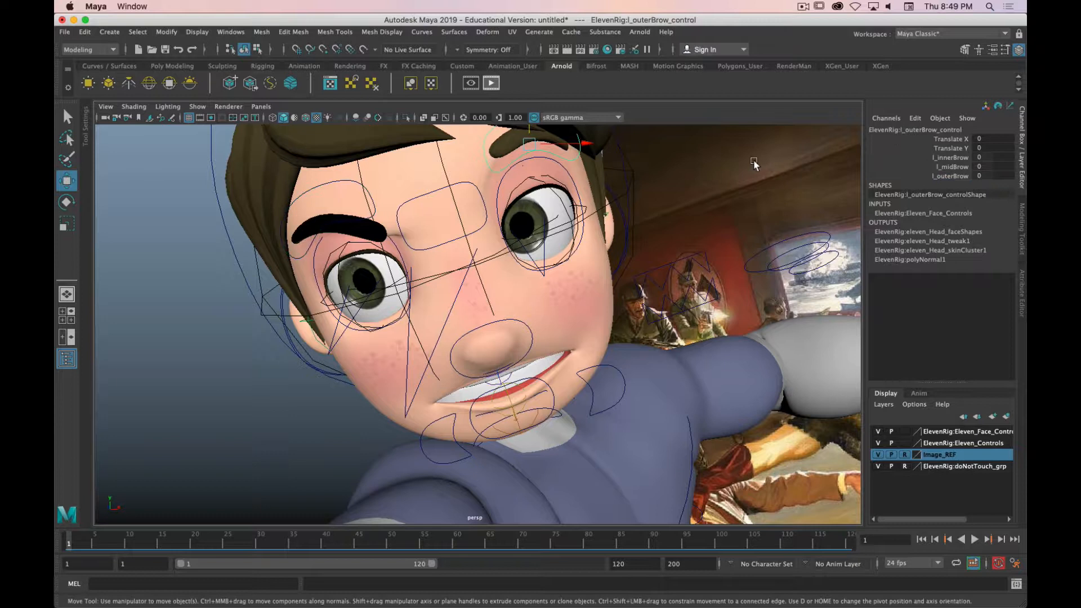
{"action": "left_click", "coordinate": [952, 157]}
{"action": "middle_click_drag", "start_coordinate": [708, 178], "coordinate": [598, 201]}
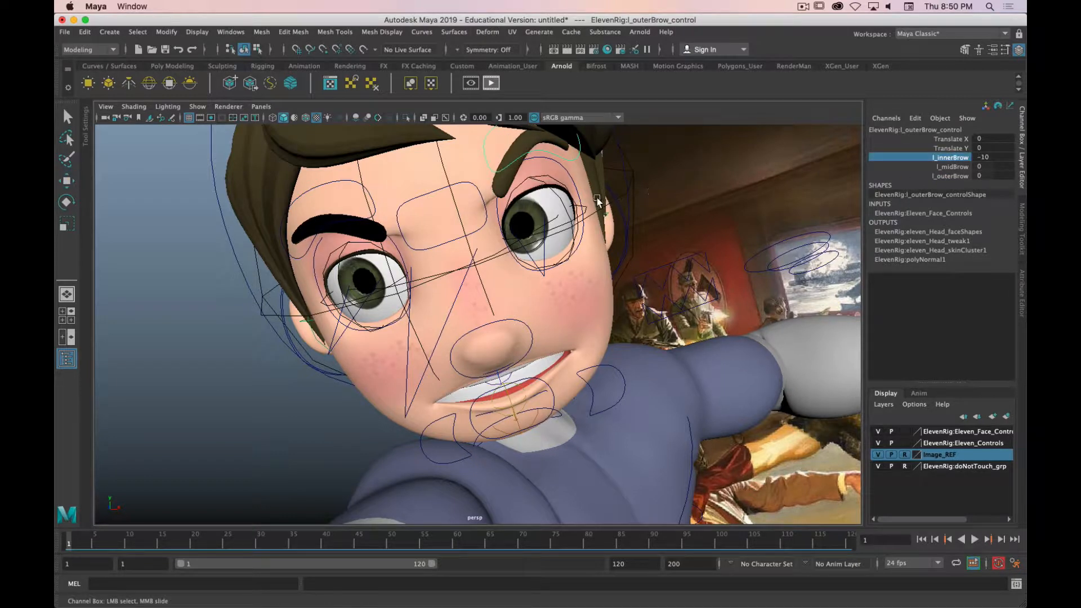
{"action": "left_click", "coordinate": [951, 166]}
{"action": "middle_click_drag", "start_coordinate": [732, 156], "coordinate": [742, 175]}
{"action": "left_click", "coordinate": [947, 178]}
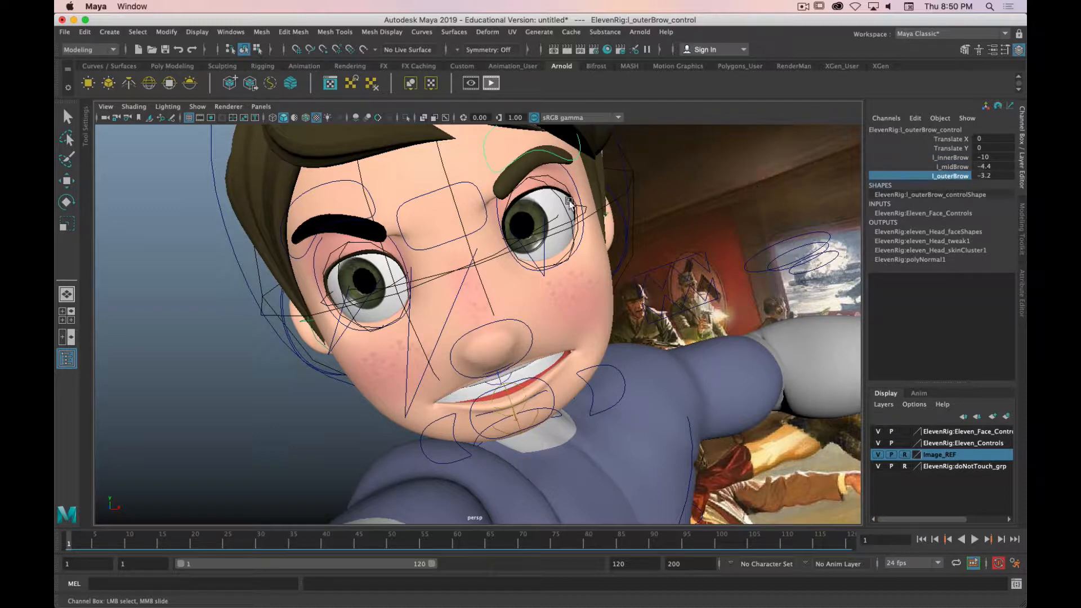
Squint the character's left eye by setting its Upper Lid to about -5.4 and Low Lid to about 9.1
{"action": "left_click", "coordinate": [586, 202]}
{"action": "key", "text": "w"}
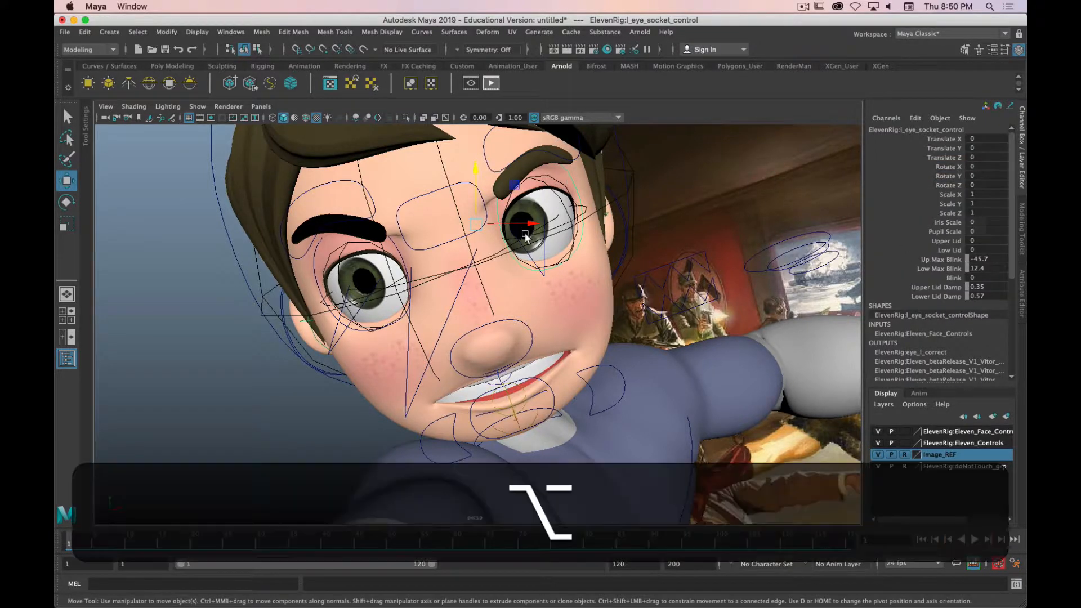
{"action": "left_click_drag", "start_coordinate": [556, 199], "coordinate": [540, 216], "text": "alt"}
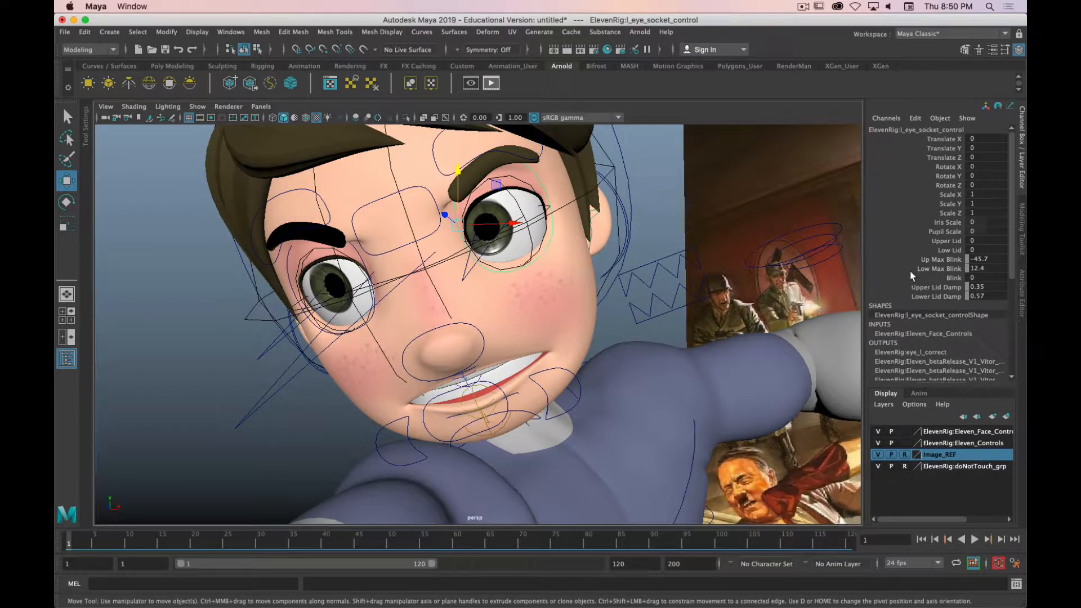
{"action": "scroll", "coordinate": [910, 276], "scroll_direction": "down", "scroll_amount": 3}
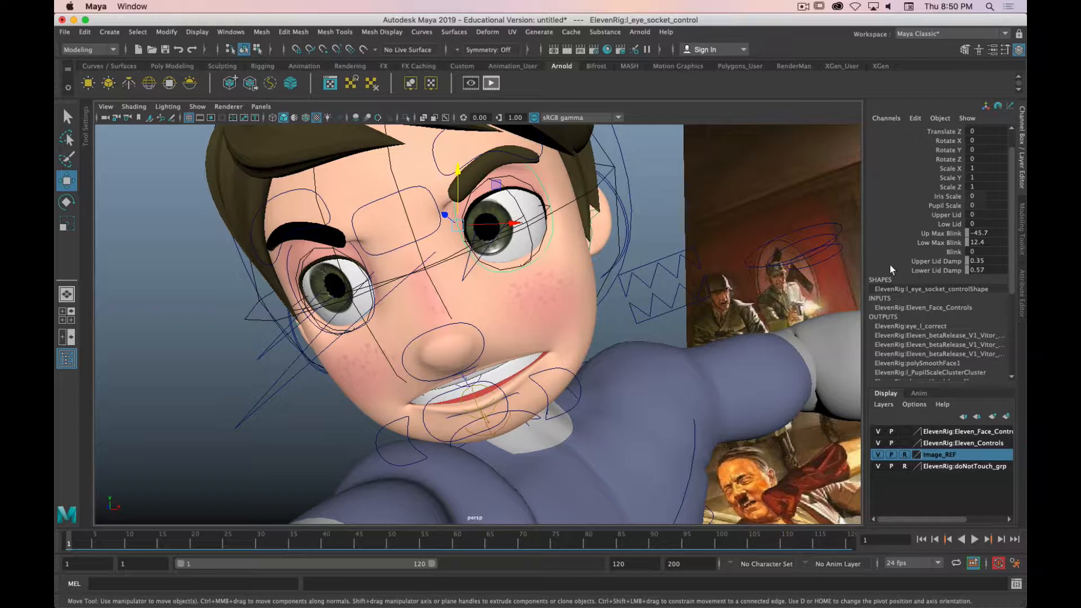
{"action": "left_click", "coordinate": [945, 215]}
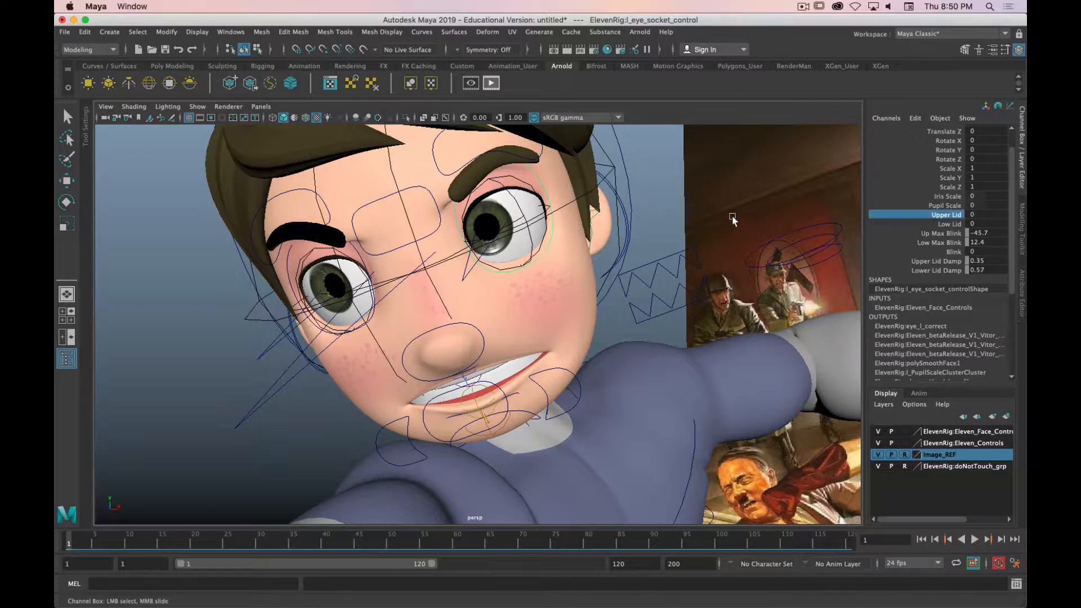
{"action": "middle_click_drag", "start_coordinate": [707, 220], "coordinate": [674, 231]}
{"action": "mouse_move", "coordinate": [676, 229]}
{"action": "left_mouse_down", "text": "alt"}
{"action": "mouse_move", "coordinate": [562, 213]}
{"action": "mouse_move", "coordinate": [482, 265]}
{"action": "mouse_move", "coordinate": [505, 283]}
{"action": "mouse_move", "coordinate": [509, 275]}
{"action": "mouse_move", "coordinate": [442, 253]}
{"action": "mouse_move", "coordinate": [681, 248]}
{"action": "left_mouse_up", "text": "alt"}
{"action": "left_click", "coordinate": [951, 224]}
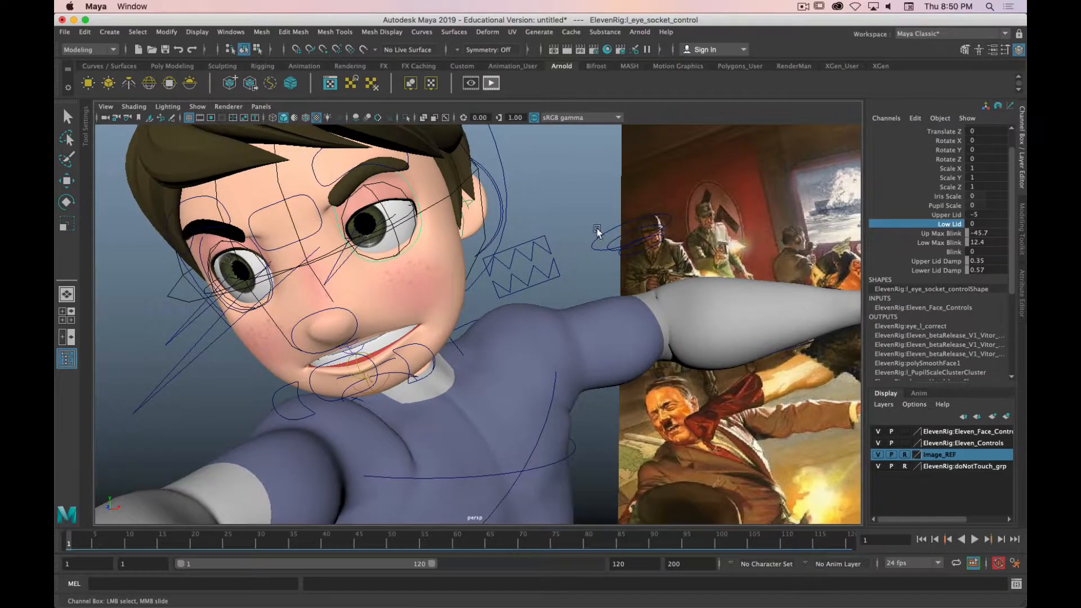
{"action": "middle_click_drag", "start_coordinate": [591, 232], "coordinate": [614, 229]}
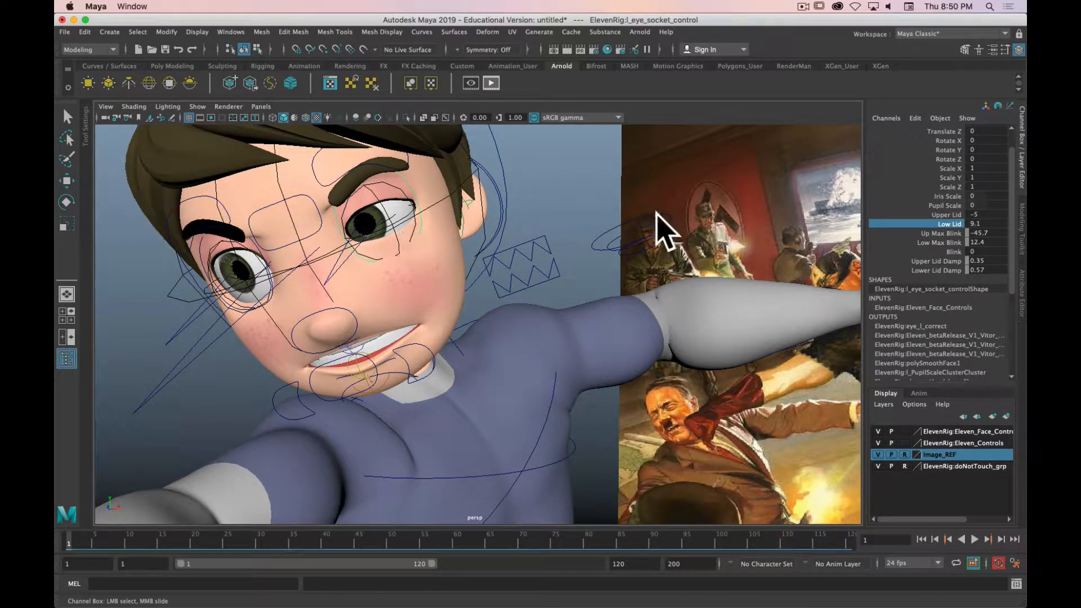
{"action": "left_click", "coordinate": [951, 214]}
{"action": "mouse_move", "coordinate": [706, 193]}
{"action": "middle_mouse_down"}
{"action": "mouse_move", "coordinate": [737, 193]}
{"action": "mouse_move", "coordinate": [696, 194]}
{"action": "middle_mouse_up"}
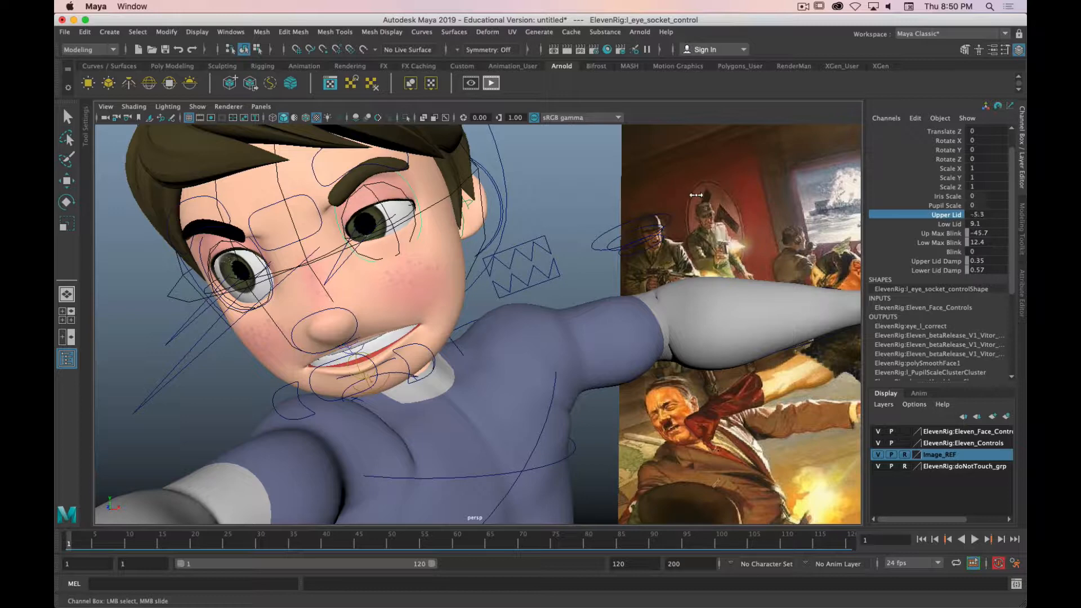
{"action": "key", "text": "alt"}
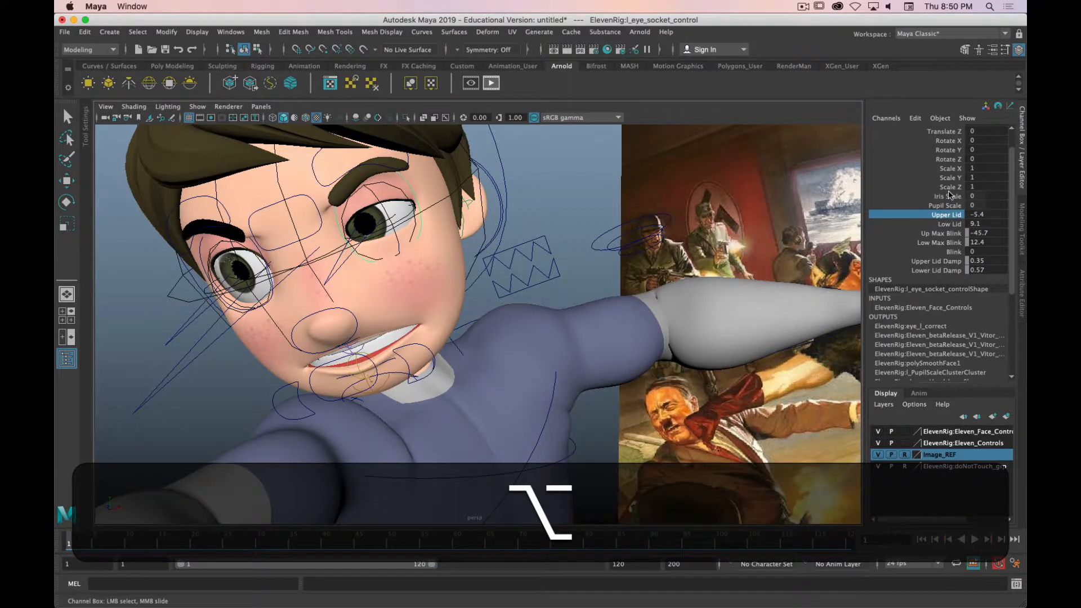
Squint the character's right eye by setting its Upper Lid to about -4.8 and Low Lid to about 11.6
{"action": "left_click_drag", "start_coordinate": [243, 252], "coordinate": [231, 251], "text": "alt"}
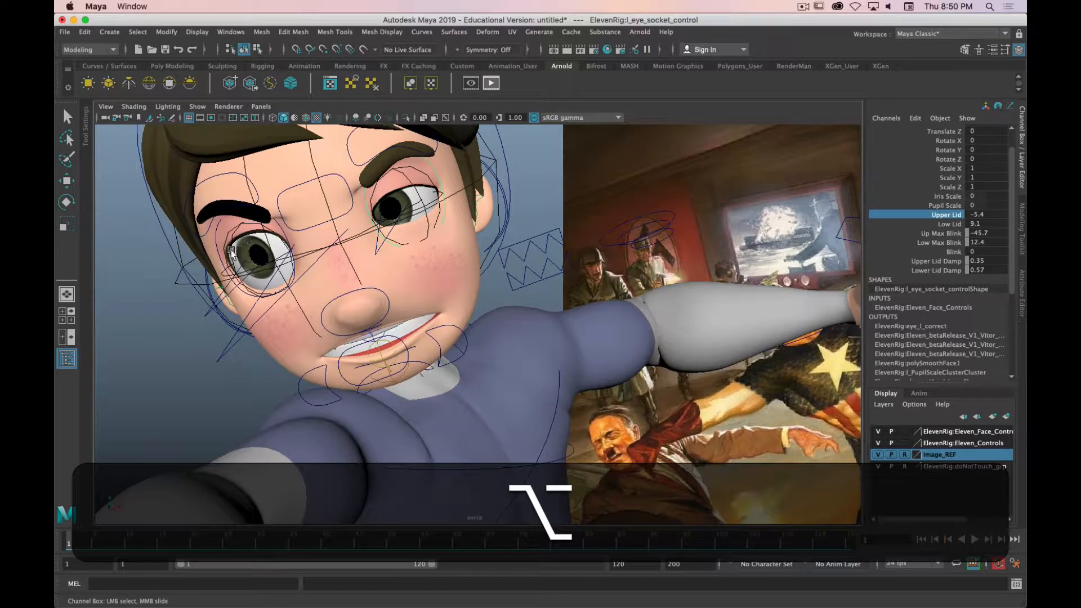
{"action": "left_click", "coordinate": [292, 253]}
{"action": "key", "text": "w"}
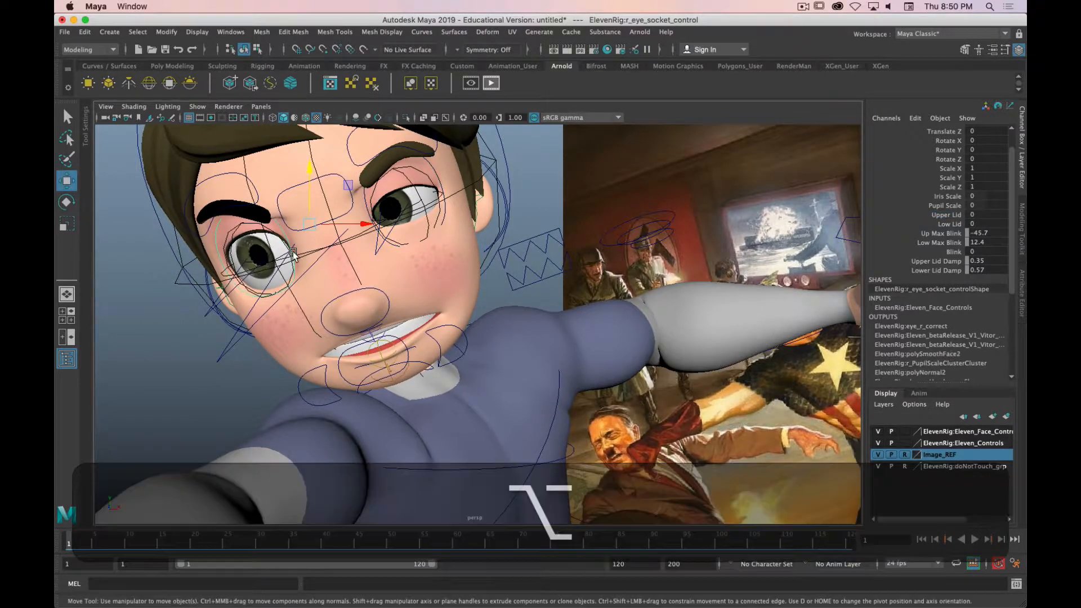
{"action": "left_click", "coordinate": [944, 214]}
{"action": "middle_click_drag", "start_coordinate": [687, 230], "coordinate": [632, 240]}
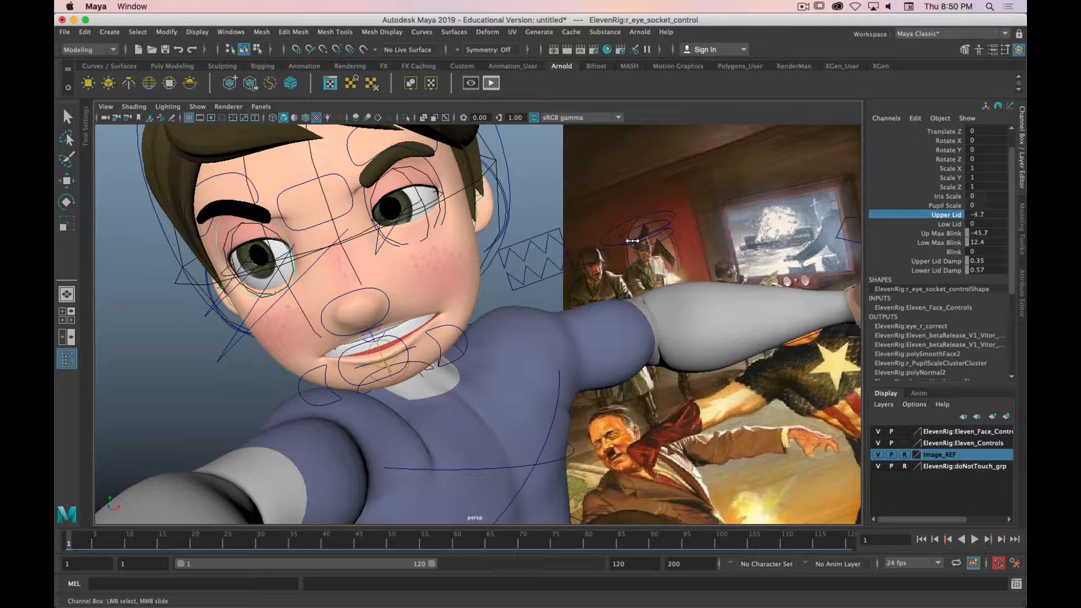
{"action": "left_click", "coordinate": [947, 224]}
{"action": "middle_click_drag", "start_coordinate": [693, 258], "coordinate": [752, 251]}
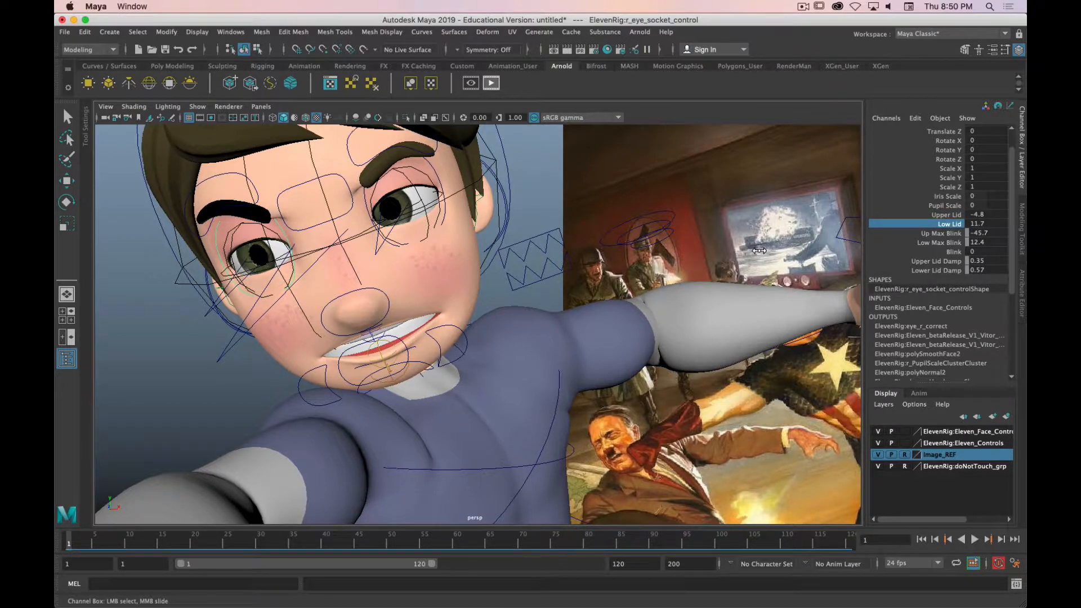
Lift both mouth corners, moving the left lip control to about X 0.006, Y 0.025 and the right one to about X 0.011, Y -0.01
{"action": "mouse_move", "coordinate": [636, 293]}
{"action": "left_mouse_down", "text": "alt"}
{"action": "mouse_move", "coordinate": [567, 292]}
{"action": "mouse_move", "coordinate": [618, 288]}
{"action": "mouse_move", "coordinate": [628, 302]}
{"action": "left_mouse_up", "text": "alt"}
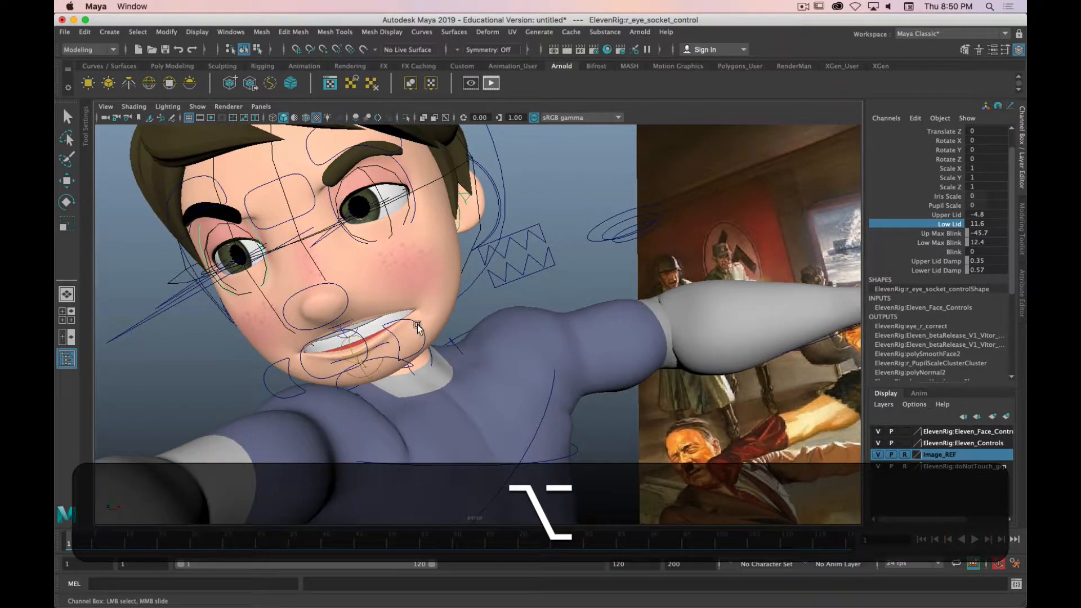
{"action": "left_click", "coordinate": [417, 327]}
{"action": "key", "text": "w"}
{"action": "left_click_drag", "start_coordinate": [409, 263], "coordinate": [408, 270]}
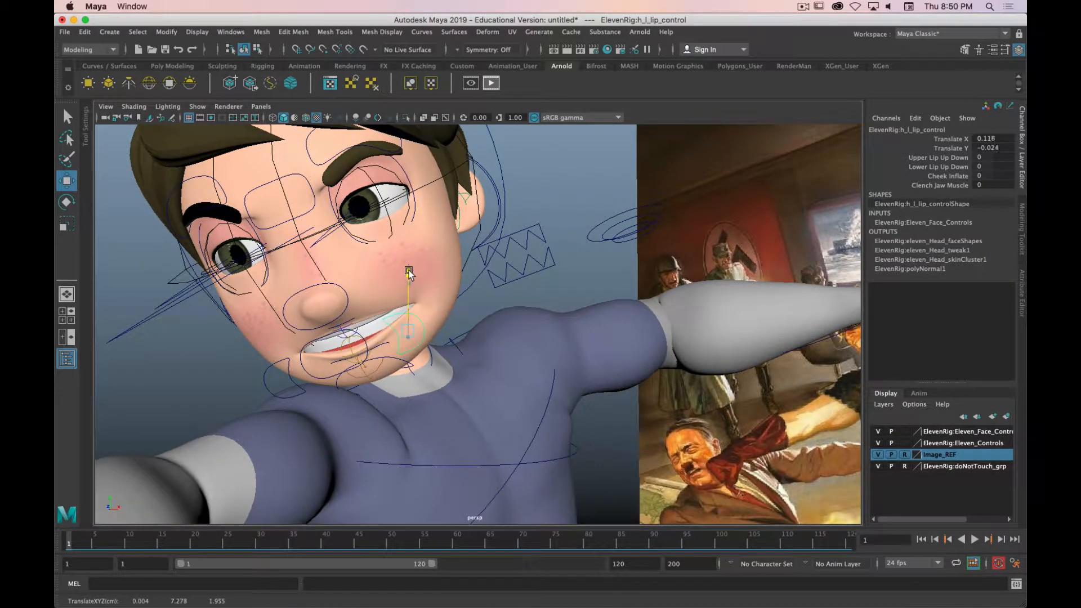
{"action": "left_click_drag", "start_coordinate": [463, 332], "coordinate": [361, 334]}
{"action": "left_click", "coordinate": [321, 336]}
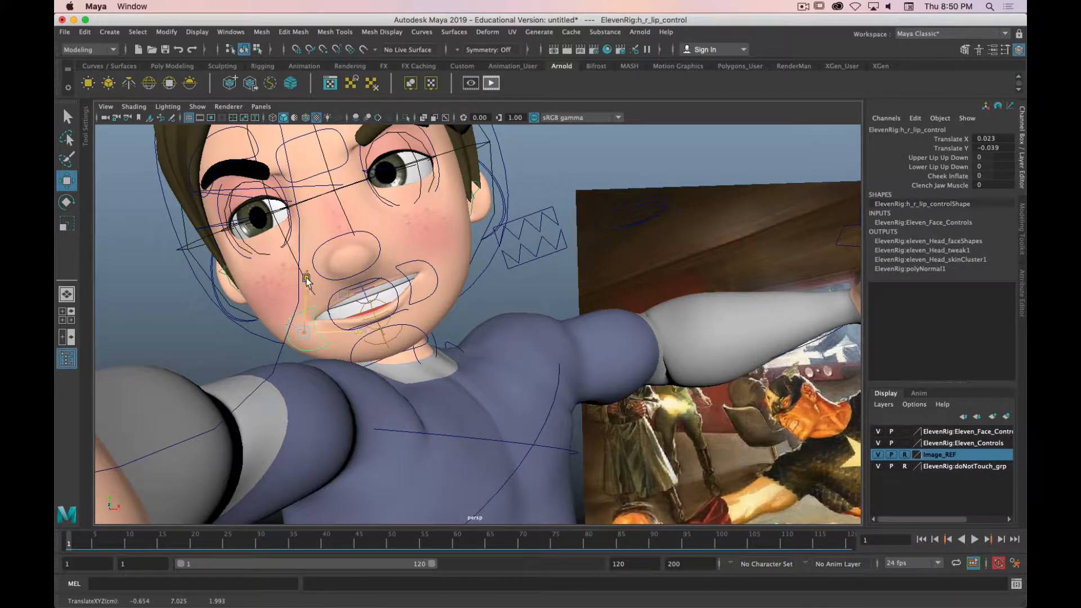
{"action": "left_click_drag", "start_coordinate": [307, 281], "coordinate": [308, 276]}
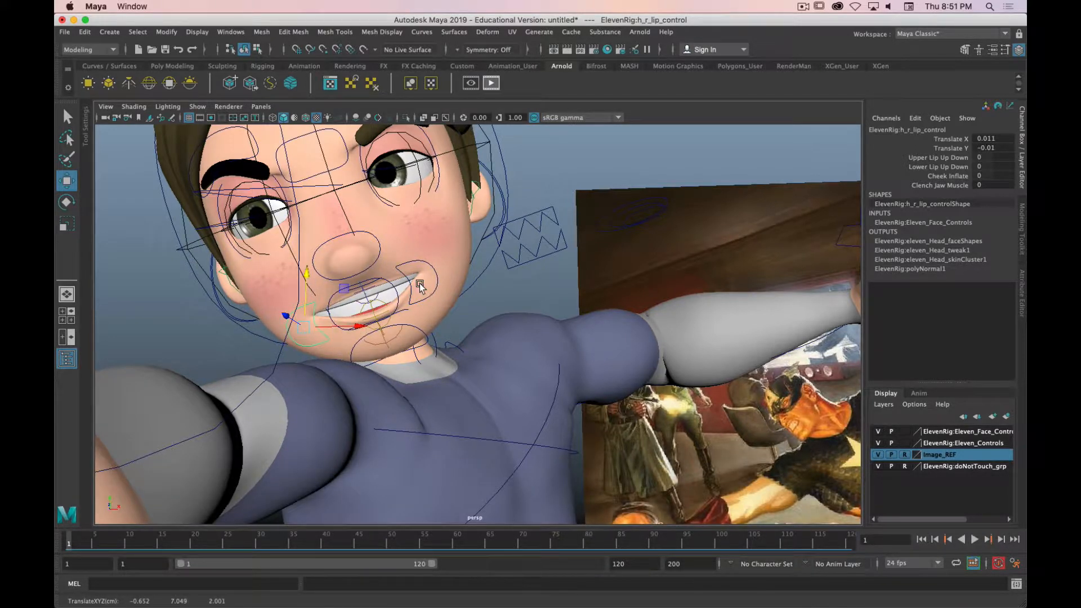
Lower the character's left mouth corner slightly by moving the left lip control down
{"action": "left_click", "coordinate": [437, 287]}
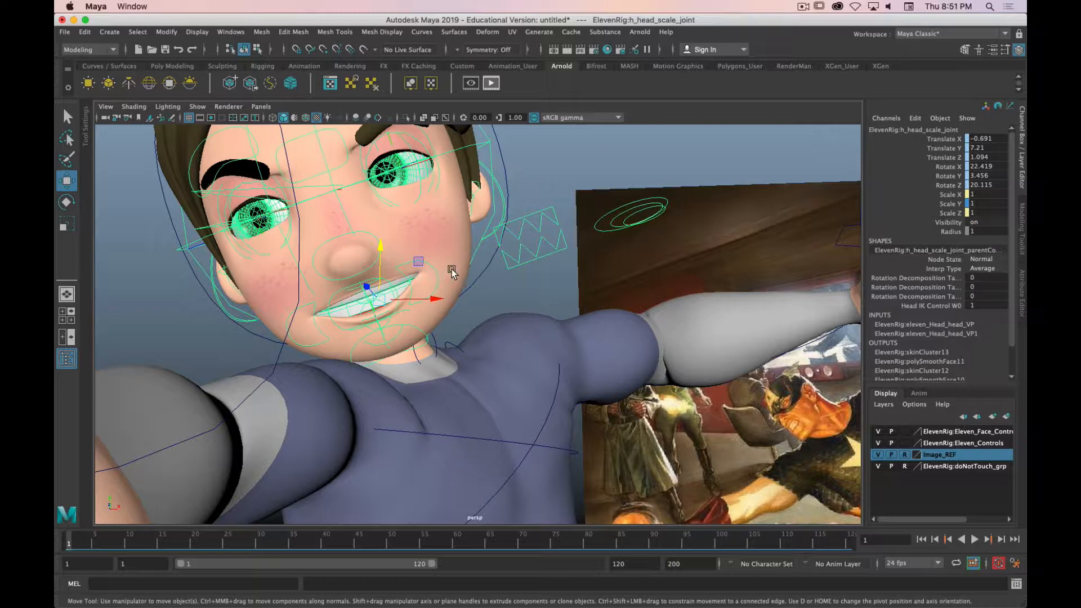
{"action": "key", "text": "q"}
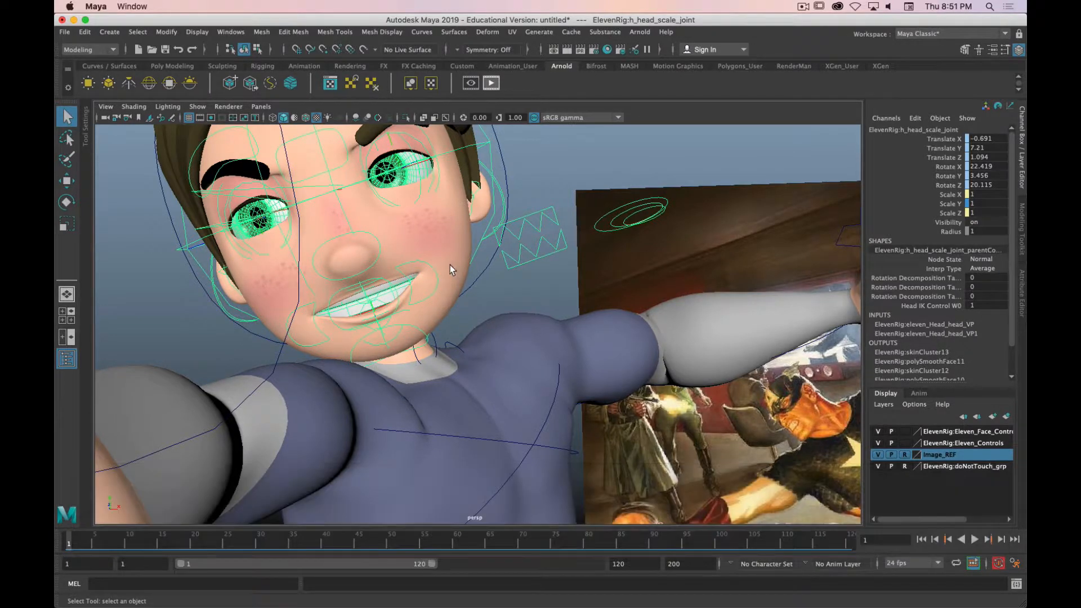
{"action": "left_click", "coordinate": [434, 293]}
{"action": "key", "text": "w"}
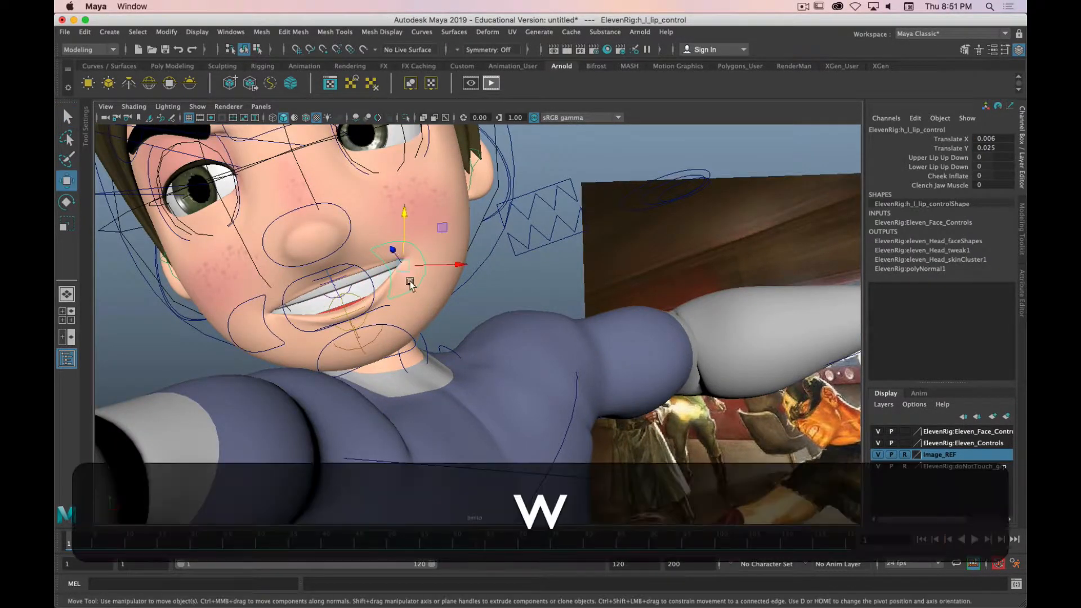
{"action": "left_click_drag", "start_coordinate": [404, 210], "coordinate": [416, 259]}
{"action": "left_click", "coordinate": [289, 345]}
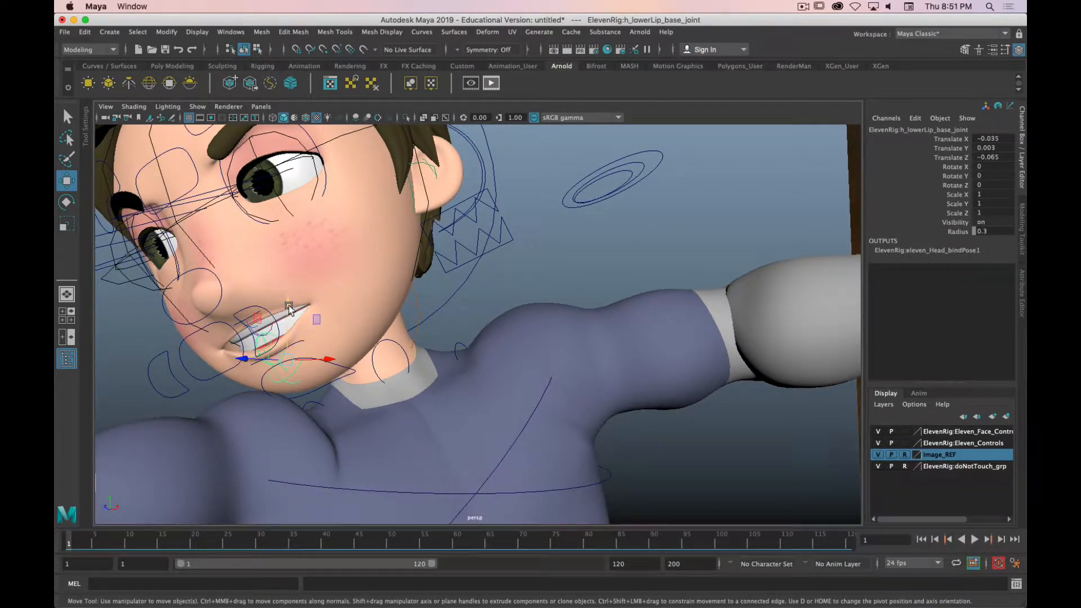
{"action": "left_click_drag", "start_coordinate": [287, 305], "coordinate": [371, 211]}
{"action": "left_click", "coordinate": [289, 235]}
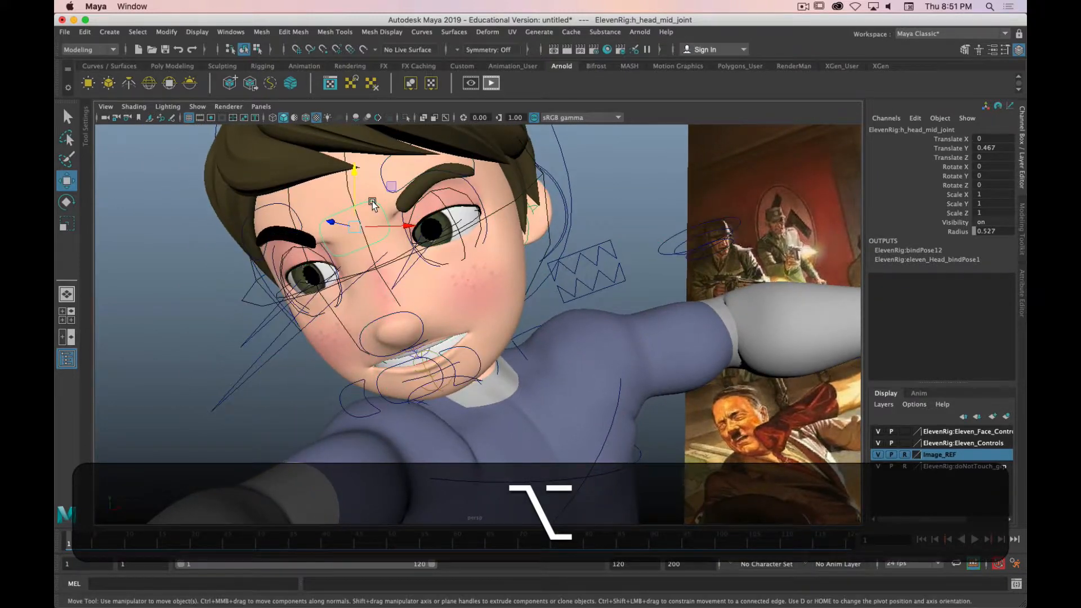
{"action": "left_click", "coordinate": [373, 205]}
{"action": "left_click_drag", "start_coordinate": [396, 277], "coordinate": [398, 309], "text": "alt"}
{"action": "left_click", "coordinate": [374, 221]}
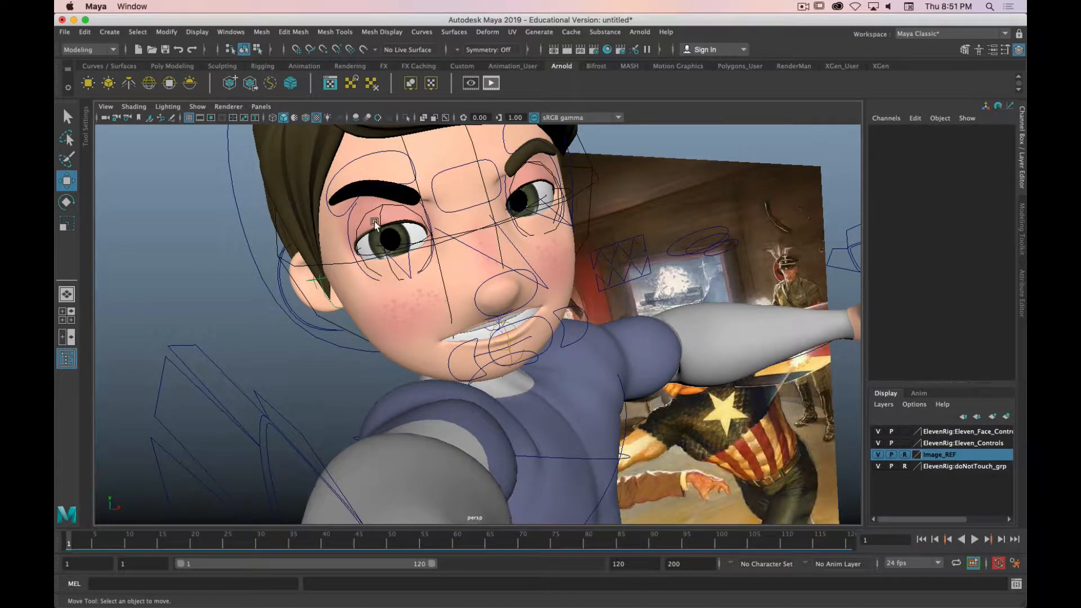
Open the character's right eye by setting the right eye socket control's Upper Lid to about -0.7
{"action": "left_click", "coordinate": [371, 233]}
{"action": "left_click_drag", "start_coordinate": [407, 174], "coordinate": [428, 170]}
{"action": "key", "text": "ctrl+z"}
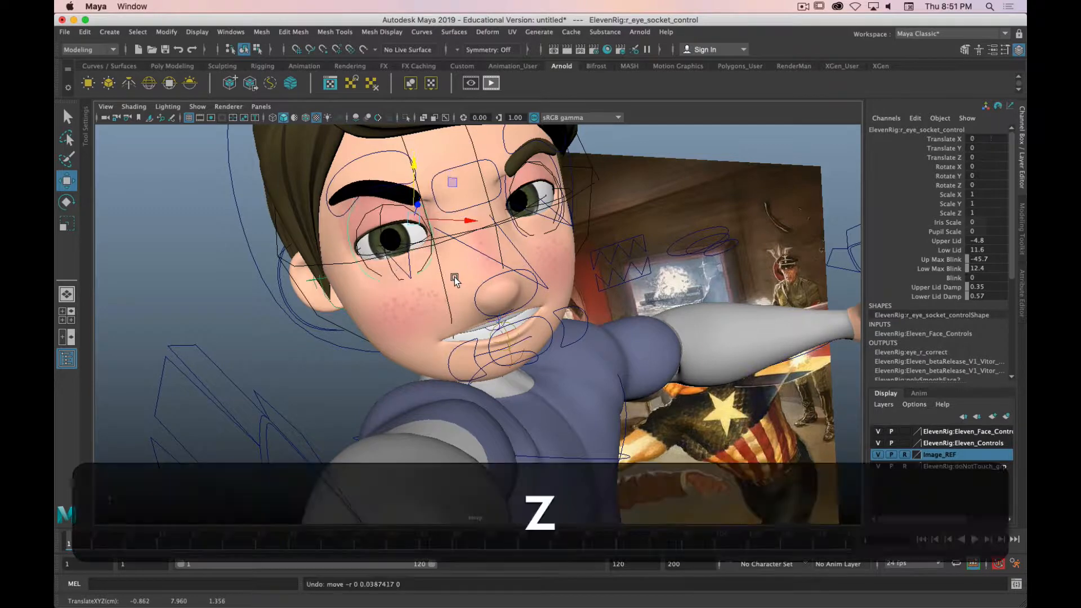
{"action": "left_click", "coordinate": [952, 241]}
{"action": "middle_click_drag", "start_coordinate": [757, 248], "coordinate": [737, 236]}
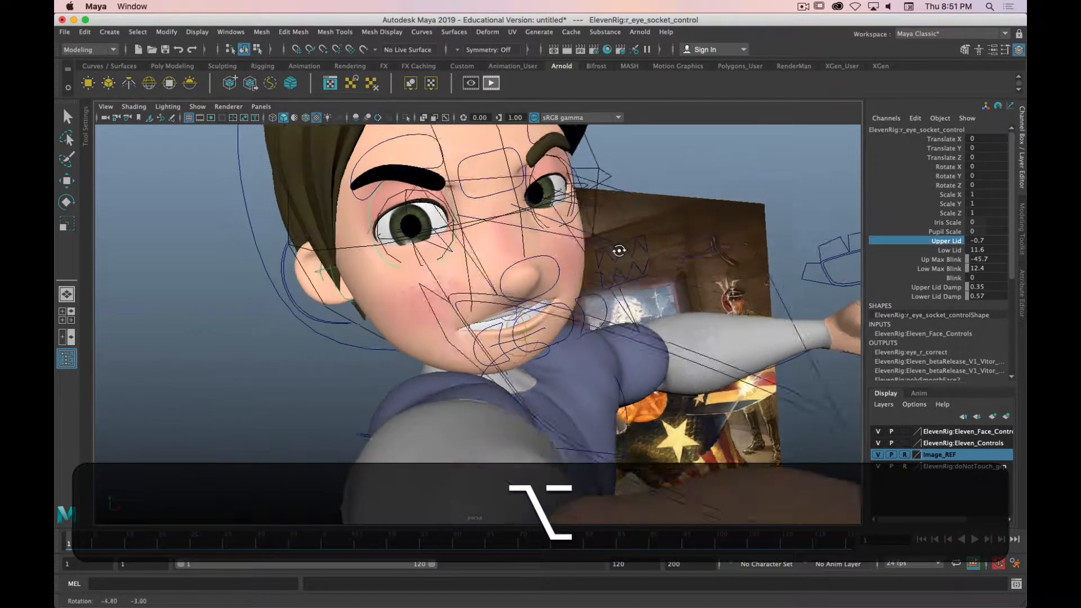
{"action": "left_click_drag", "start_coordinate": [740, 237], "coordinate": [615, 252], "text": "alt"}
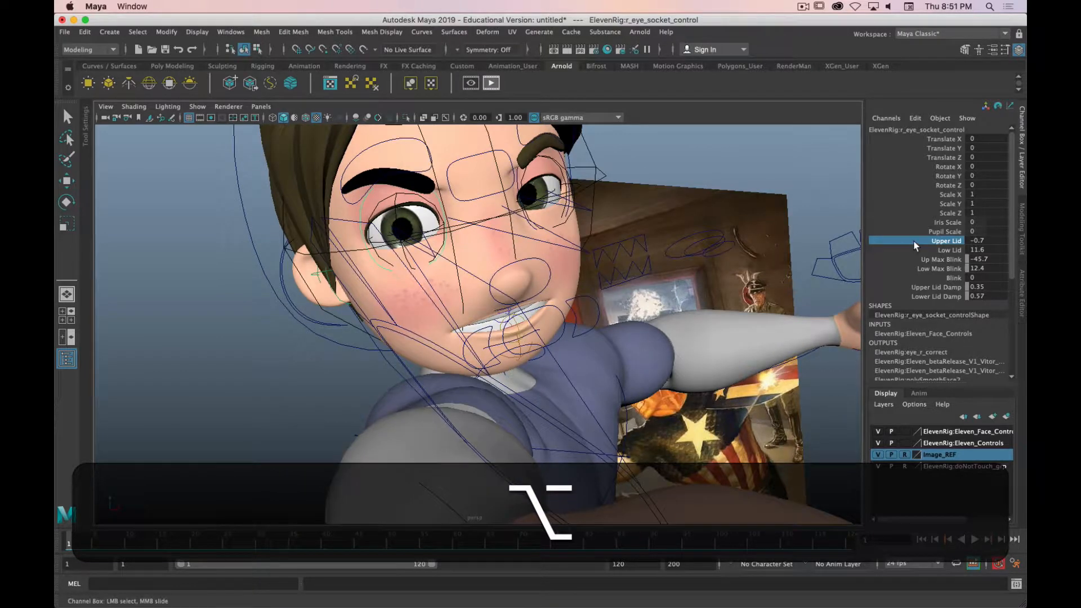
{"action": "scroll", "coordinate": [913, 242], "scroll_direction": "down", "scroll_amount": 3}
{"action": "left_click", "coordinate": [952, 252]}
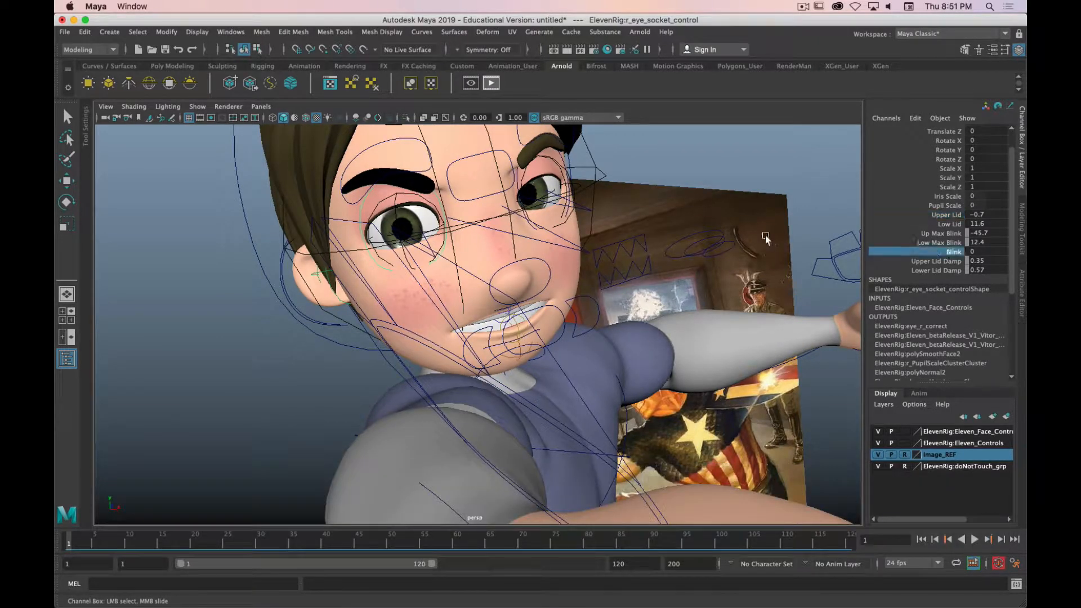
{"action": "middle_click_drag", "start_coordinate": [772, 238], "coordinate": [765, 237]}
{"action": "left_click", "coordinate": [951, 214]}
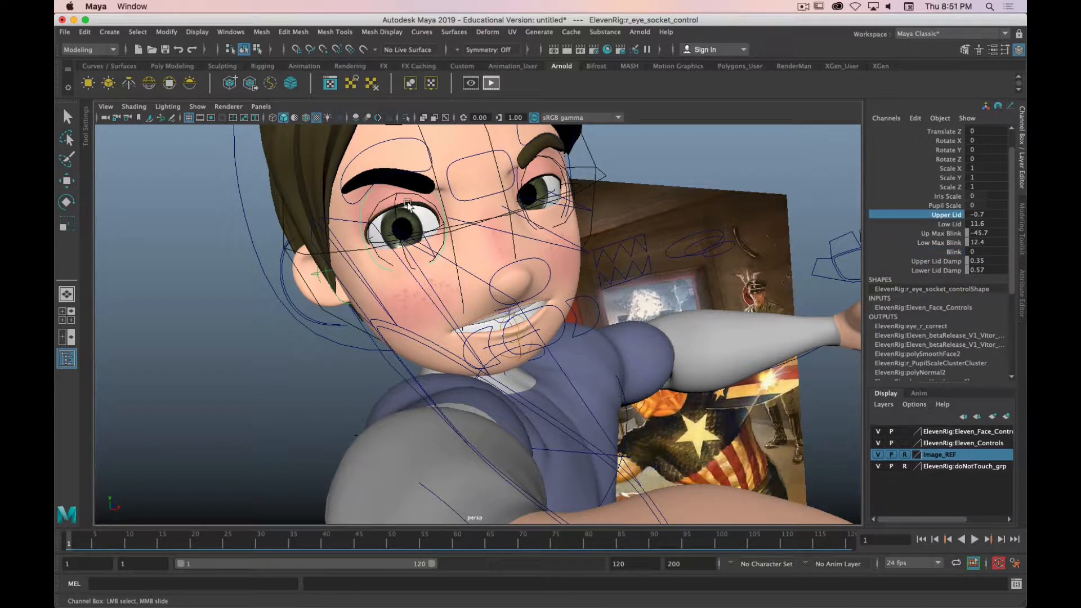
Tilt the eyelids into a sterner look, rotating the right eye socket control to about X -11.5 and the left one to about X 8
{"action": "key", "text": "e"}
{"action": "mouse_move", "coordinate": [468, 210]}
{"action": "left_mouse_down"}
{"action": "mouse_move", "coordinate": [473, 200]}
{"action": "mouse_move", "coordinate": [478, 210]}
{"action": "left_mouse_up"}
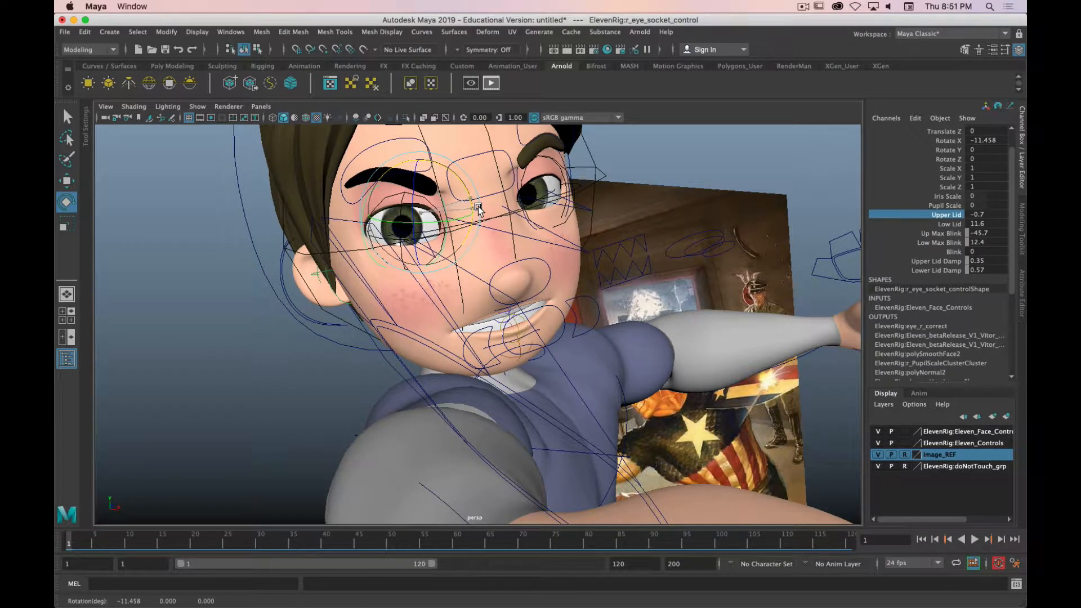
{"action": "left_click", "coordinate": [518, 186]}
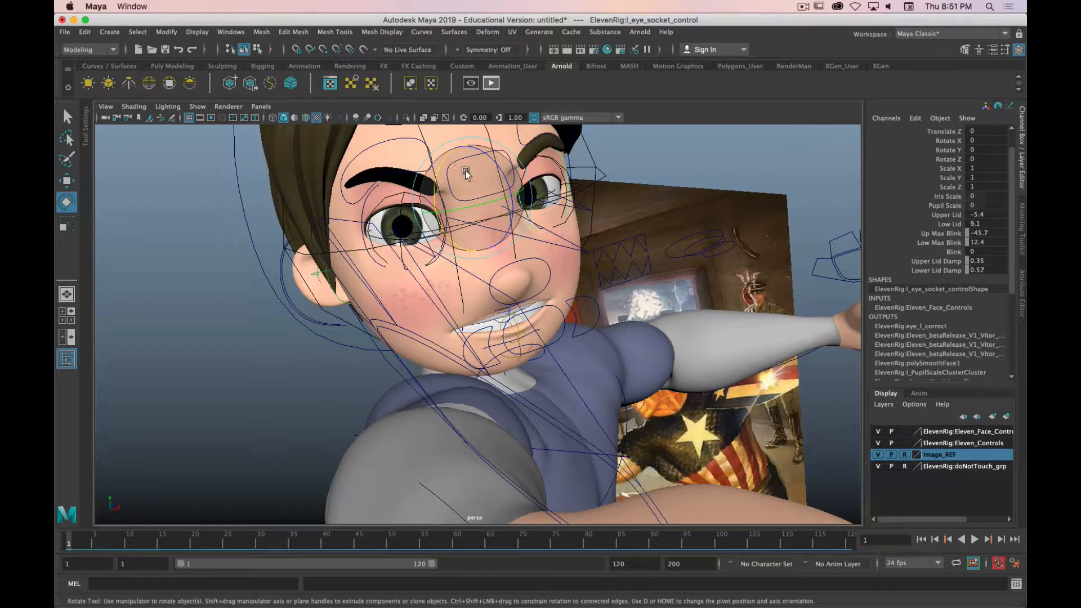
{"action": "left_click_drag", "start_coordinate": [440, 171], "coordinate": [437, 178]}
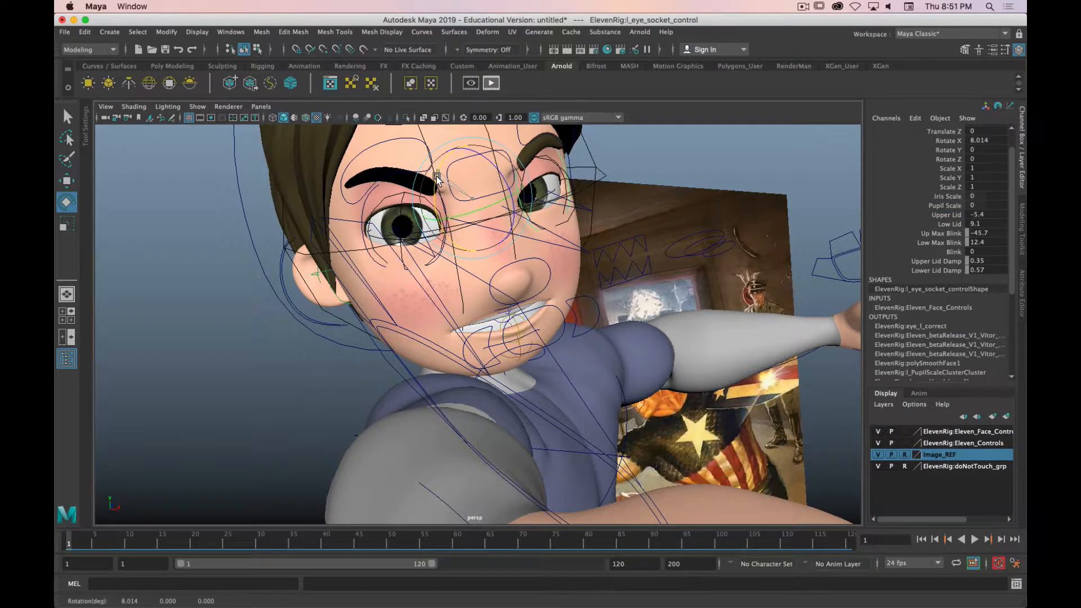
Flare both nostrils by setting the nose control's Nose Flare R and Nose Flare L to 10
{"action": "left_click", "coordinate": [504, 267]}
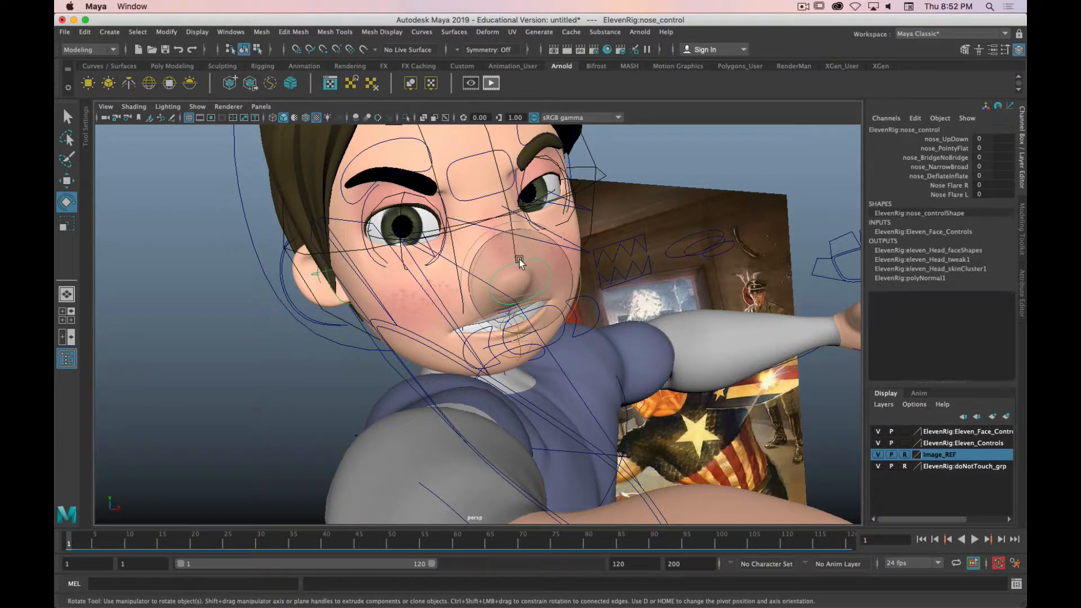
{"action": "key", "text": "w"}
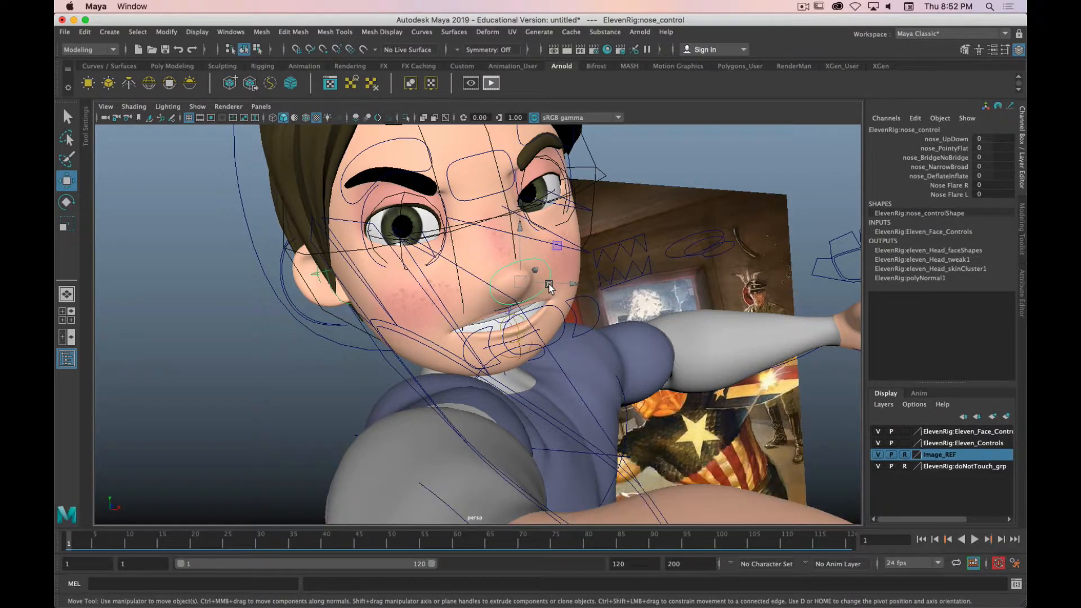
{"action": "key", "text": "e"}
{"action": "key", "text": "w"}
{"action": "left_click", "coordinate": [955, 187]}
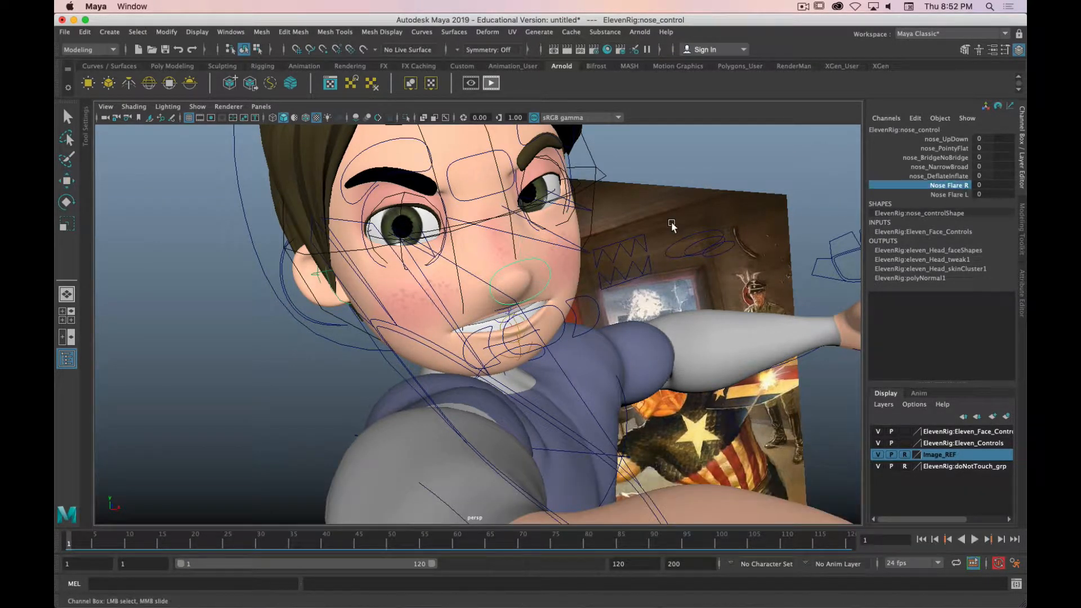
{"action": "left_click", "coordinate": [958, 194]}
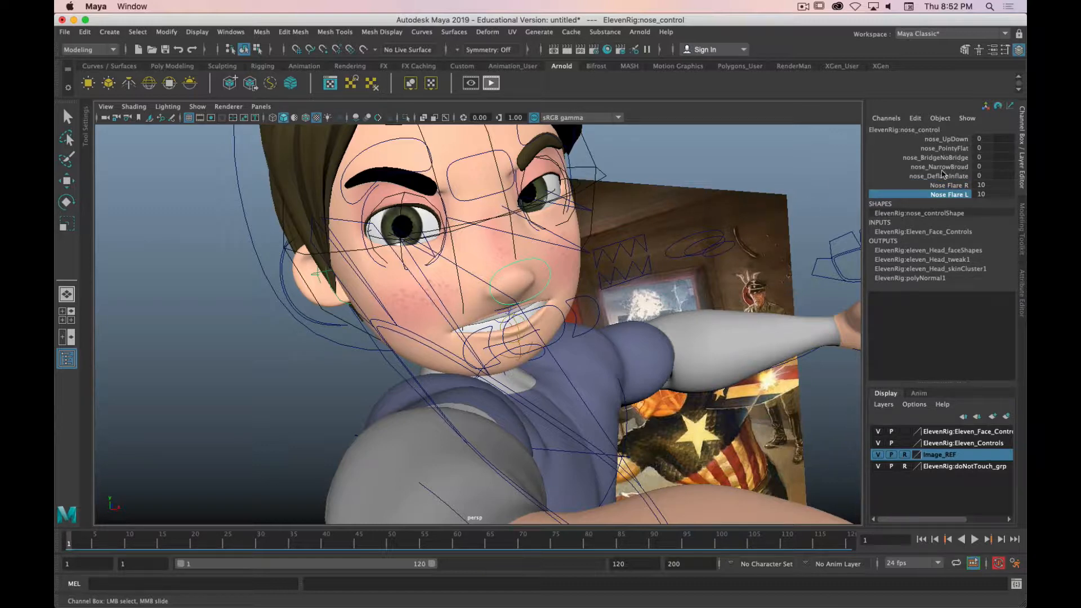
Reposition the lower teeth by moving their control to about X 0.023, Y -0.012, Z -0.023
{"action": "left_click_drag", "start_coordinate": [693, 254], "coordinate": [580, 262], "text": "alt"}
{"action": "left_click", "coordinate": [562, 260]}
{"action": "key", "text": "w"}
{"action": "left_click", "coordinate": [634, 259]}
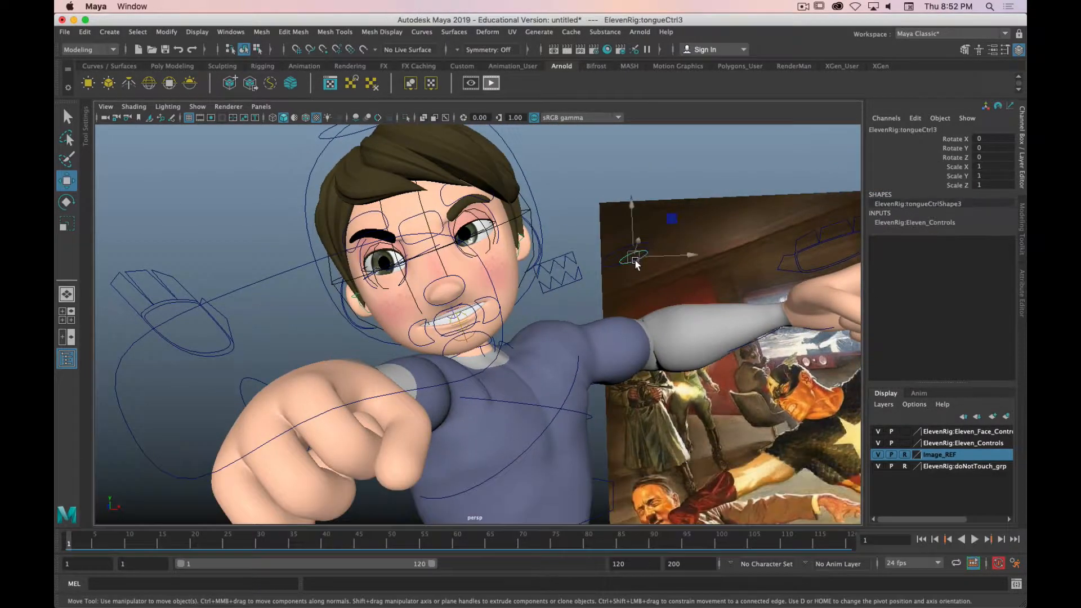
{"action": "left_click", "coordinate": [571, 280]}
{"action": "left_click_drag", "start_coordinate": [562, 229], "coordinate": [565, 236]}
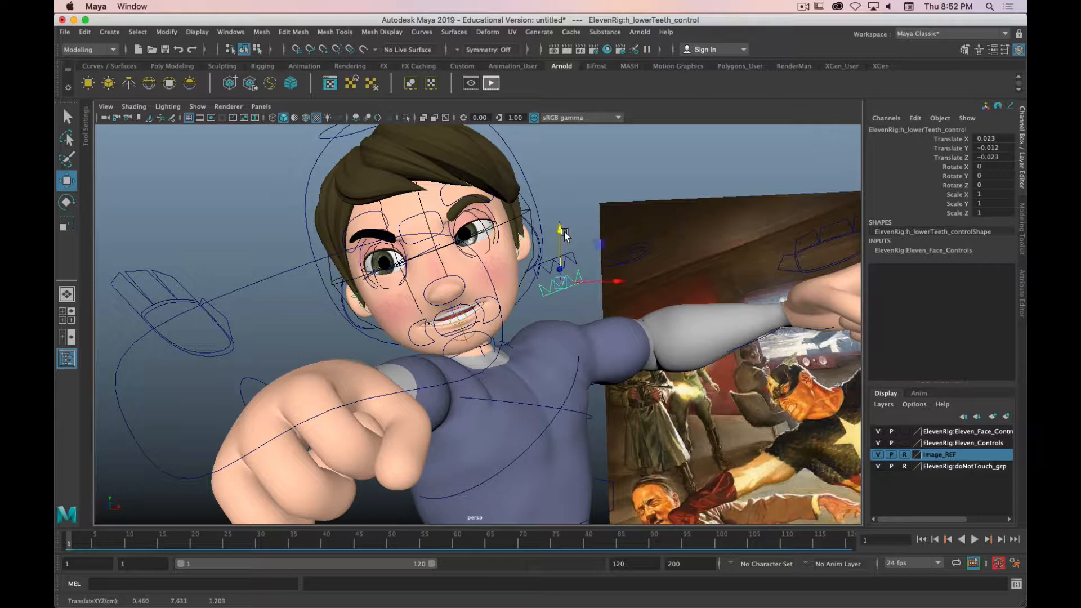
Hide the face controls layer and bring the whole character into view
{"action": "left_click", "coordinate": [878, 432]}
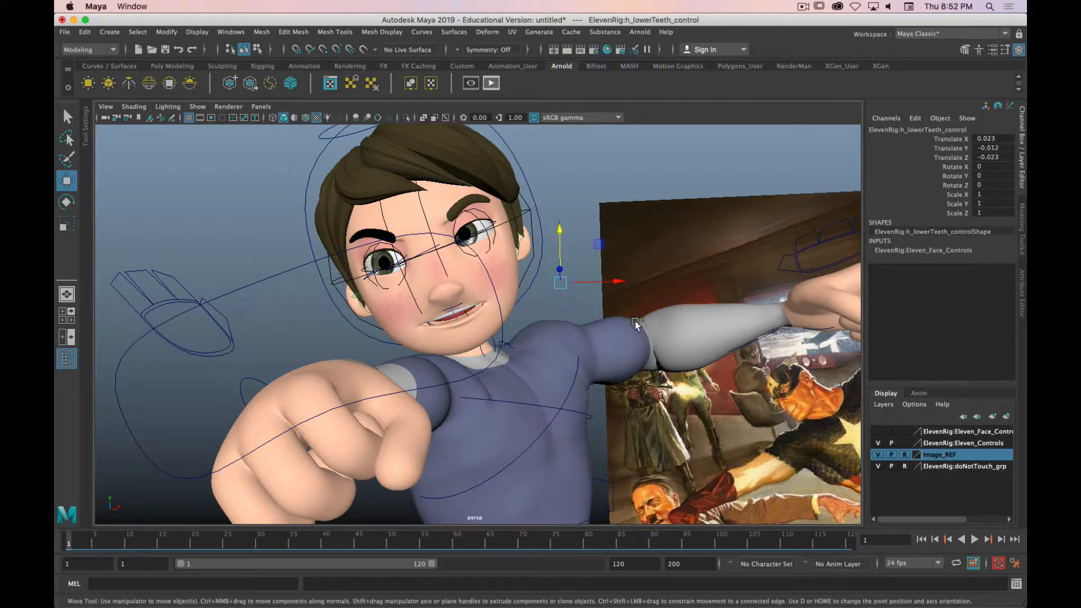
{"action": "scroll", "coordinate": [617, 364], "scroll_direction": "down", "scroll_amount": 6}
{"action": "left_click_drag", "start_coordinate": [617, 365], "coordinate": [614, 250], "text": "alt"}
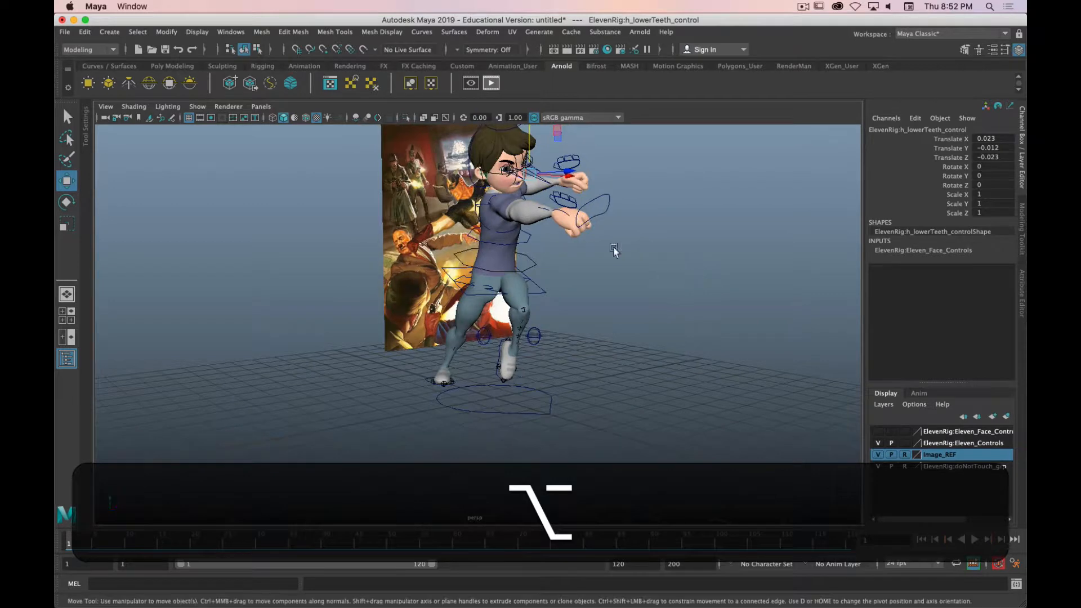
Hide the NURBS curves to compare the full-body pose with the reference image, and show the curves again
{"action": "left_click", "coordinate": [197, 107]}
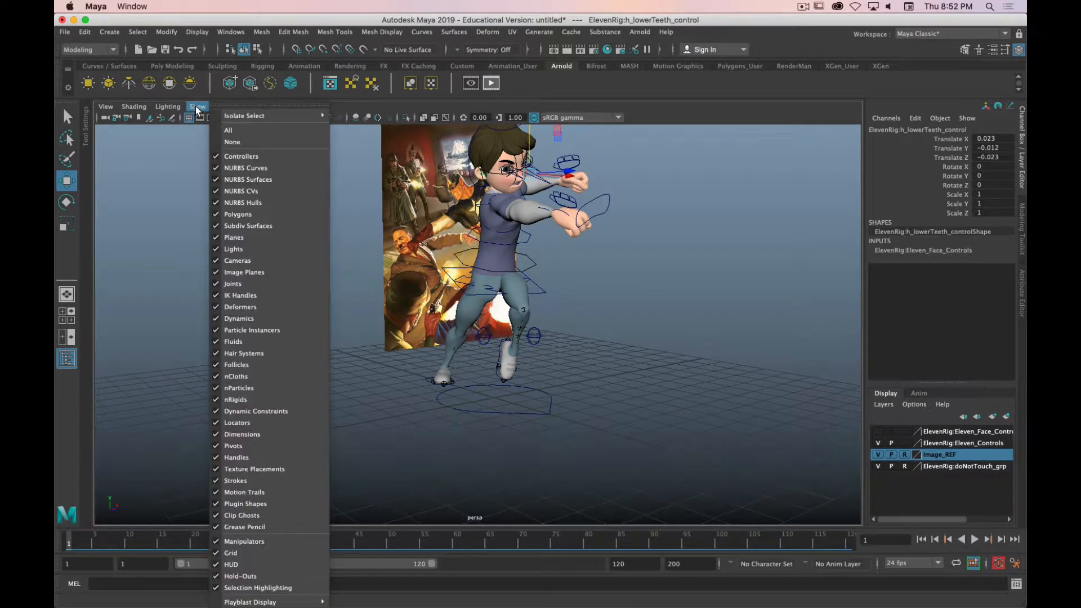
{"action": "left_click", "coordinate": [216, 169]}
{"action": "left_click_drag", "start_coordinate": [627, 243], "coordinate": [579, 273], "text": "alt"}
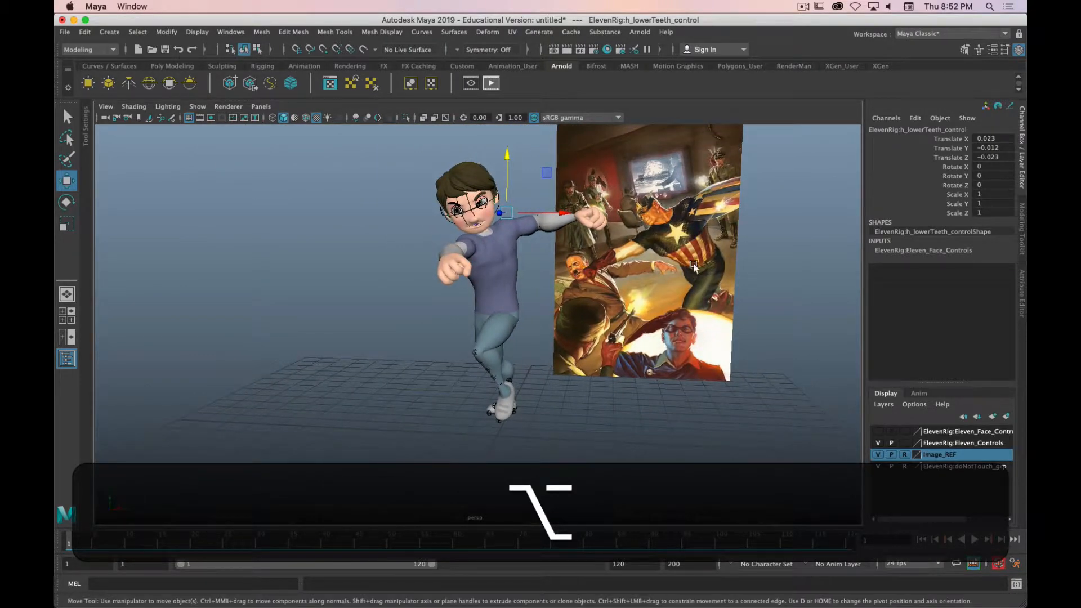
{"action": "left_click_drag", "start_coordinate": [694, 267], "coordinate": [456, 228], "text": "alt"}
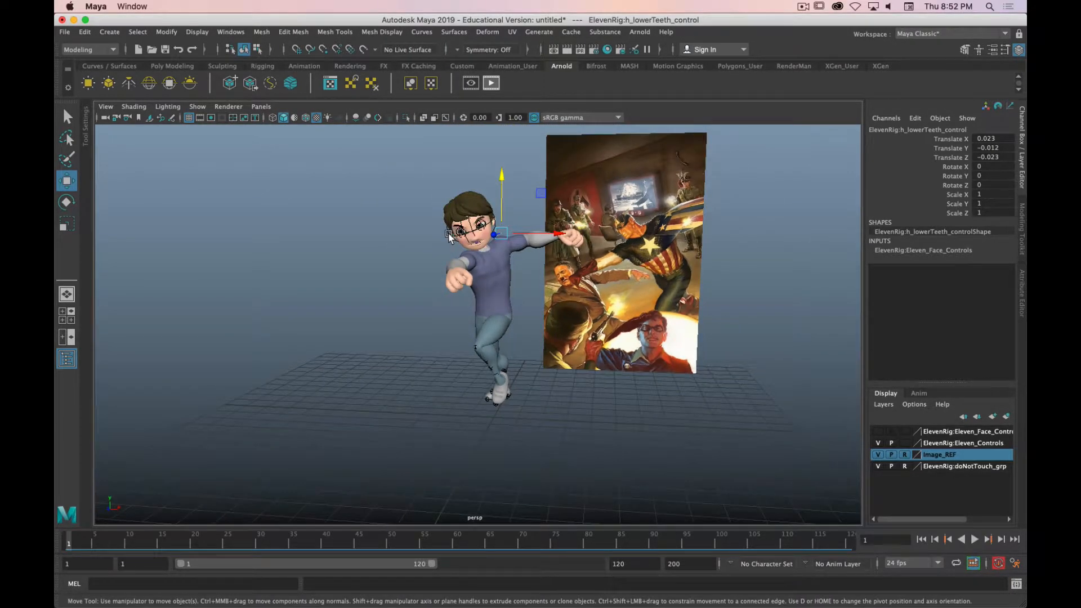
{"action": "left_click", "coordinate": [450, 235]}
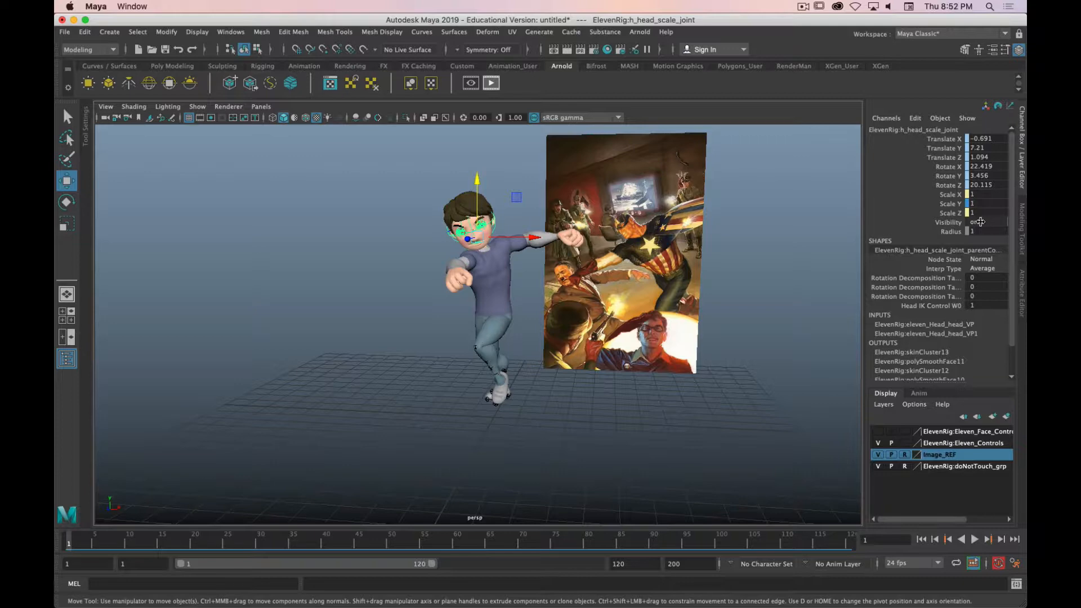
{"action": "scroll", "coordinate": [360, 259], "scroll_direction": "up", "scroll_amount": 3}
{"action": "left_click", "coordinate": [393, 237]}
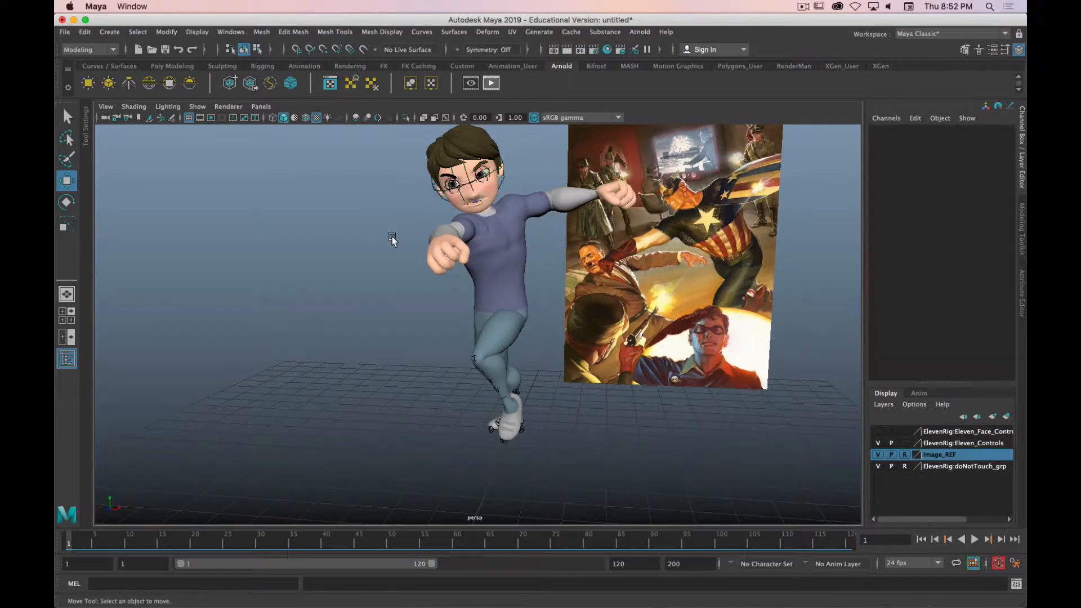
{"action": "mouse_move", "coordinate": [422, 302]}
{"action": "left_mouse_down", "text": "alt"}
{"action": "mouse_move", "coordinate": [385, 282]}
{"action": "mouse_move", "coordinate": [361, 295]}
{"action": "mouse_move", "coordinate": [428, 295]}
{"action": "left_mouse_up", "text": "alt"}
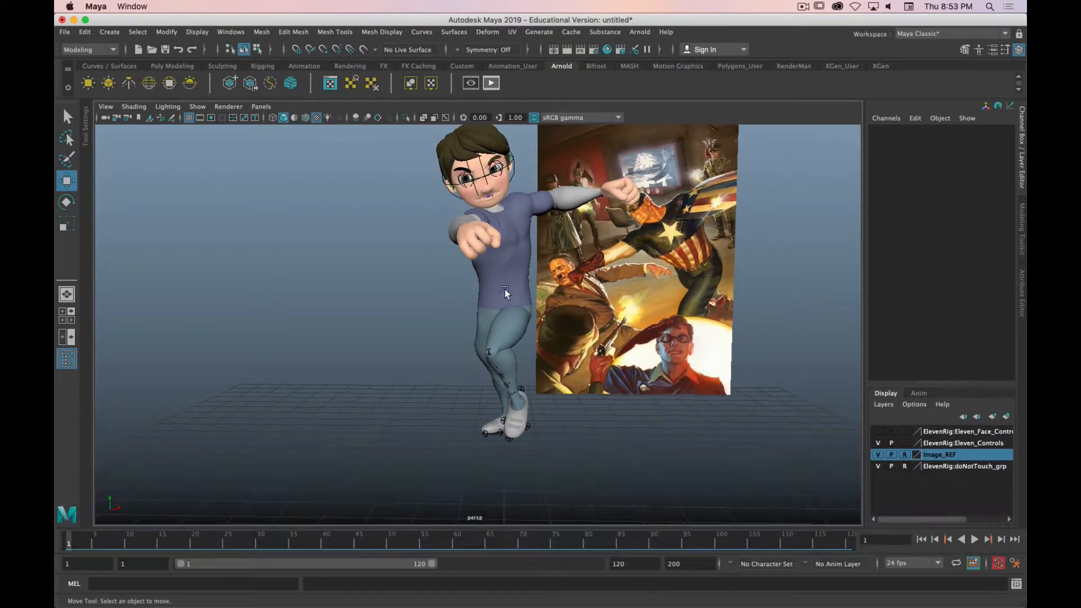
{"action": "left_click", "coordinate": [212, 117]}
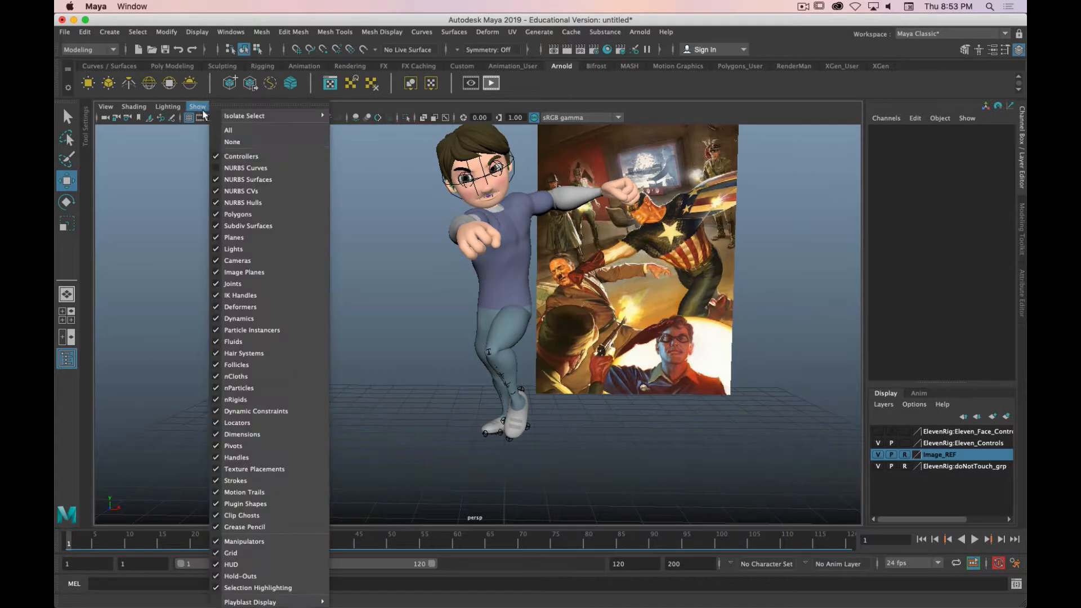
{"action": "left_click", "coordinate": [248, 166]}
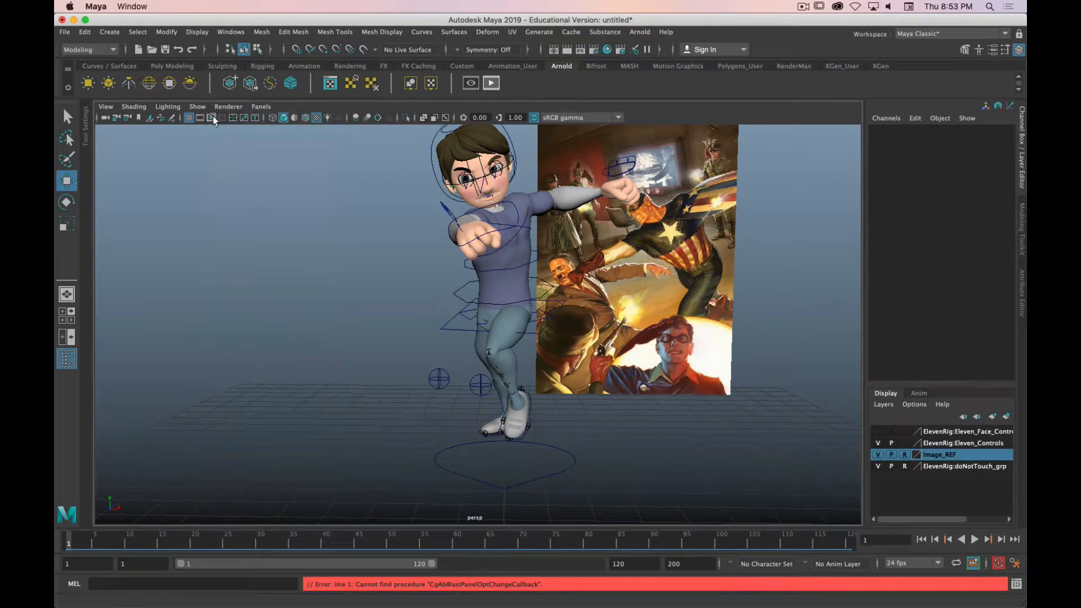
Lean the whole body by rotating the body control to about X 12.3, Y -19.8, Z 6.5
{"action": "left_click", "coordinate": [560, 311]}
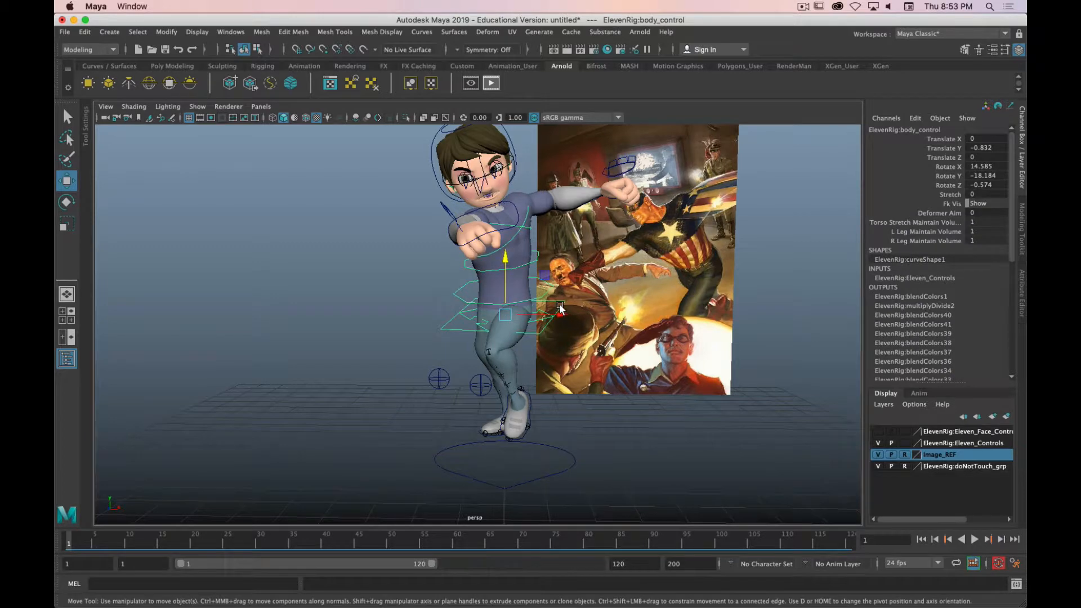
{"action": "key", "text": "e"}
{"action": "left_click_drag", "start_coordinate": [546, 294], "coordinate": [545, 289]}
{"action": "key", "text": "w"}
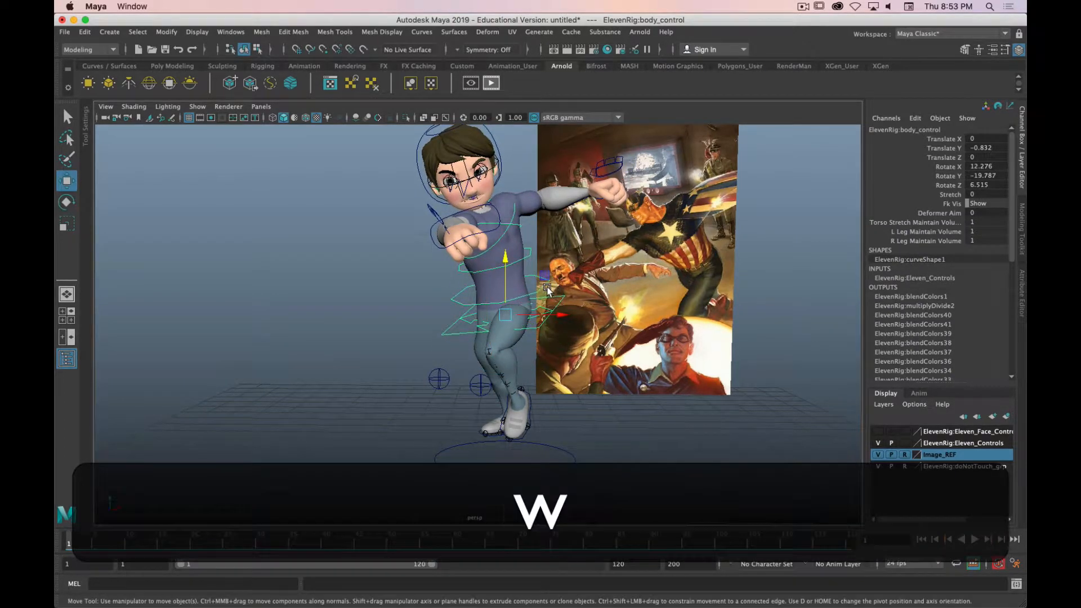
{"action": "left_click", "coordinate": [539, 291]}
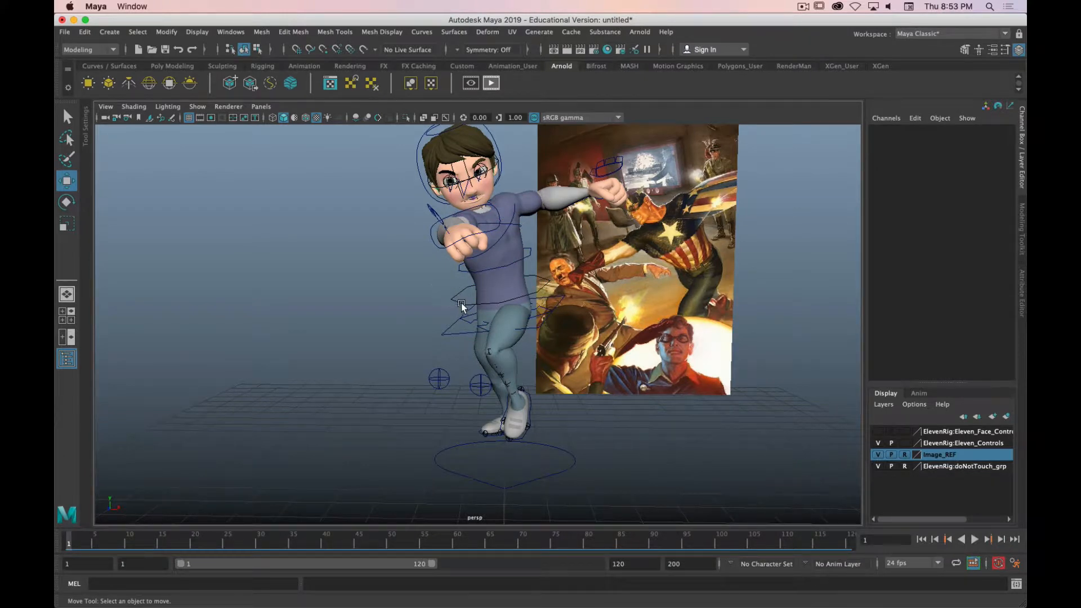
{"action": "key", "text": "e"}
{"action": "key", "text": "w"}
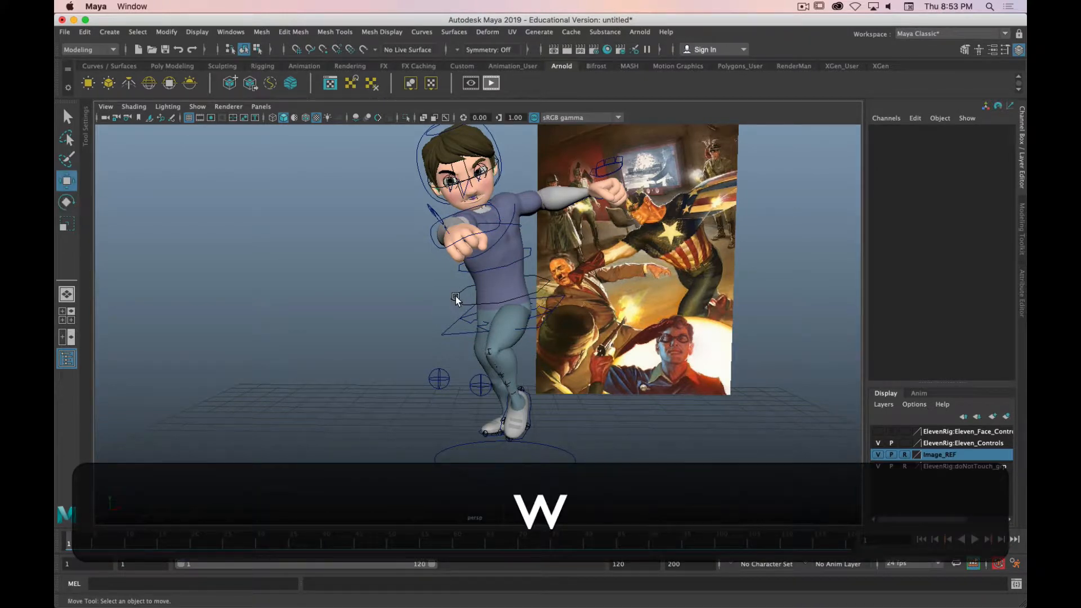
{"action": "mouse_move", "coordinate": [455, 296]}
{"action": "left_mouse_down", "text": "alt"}
{"action": "mouse_move", "coordinate": [485, 296]}
{"action": "mouse_move", "coordinate": [443, 300]}
{"action": "left_mouse_up", "text": "alt"}
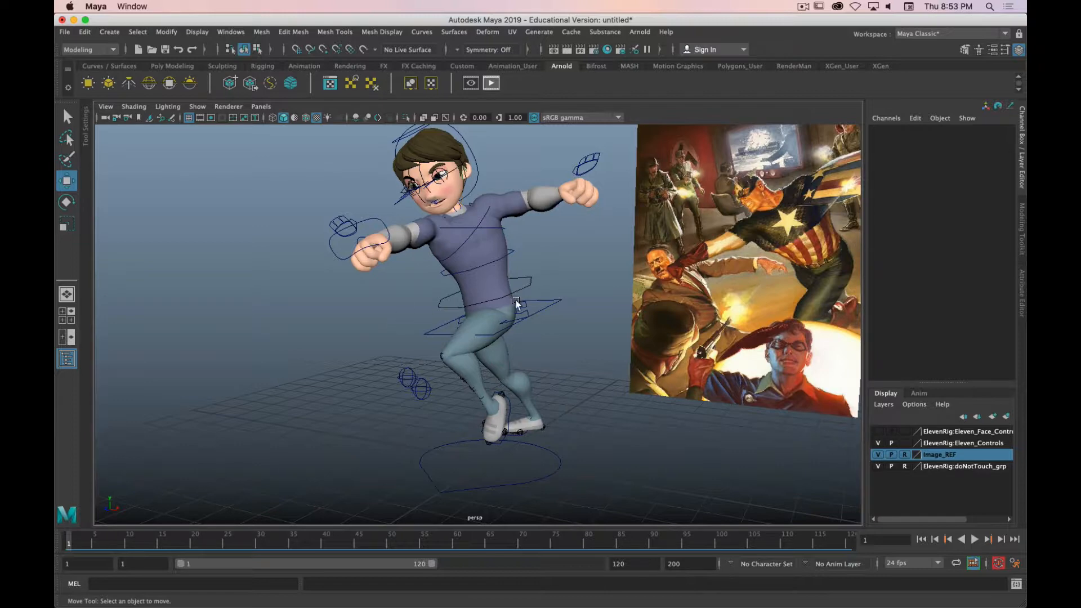
Bend the upper torso by rotating the second torso FK control to about X 5.0, Y 21.5, Z 13.6
{"action": "scroll", "coordinate": [528, 280], "scroll_direction": "up", "scroll_amount": 5}
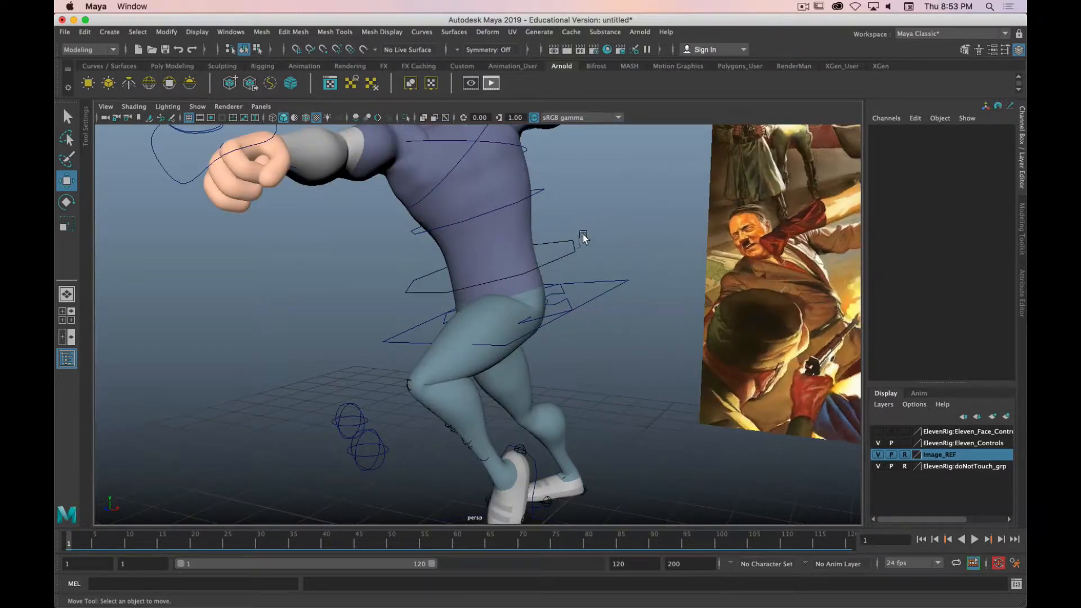
{"action": "left_click", "coordinate": [594, 294]}
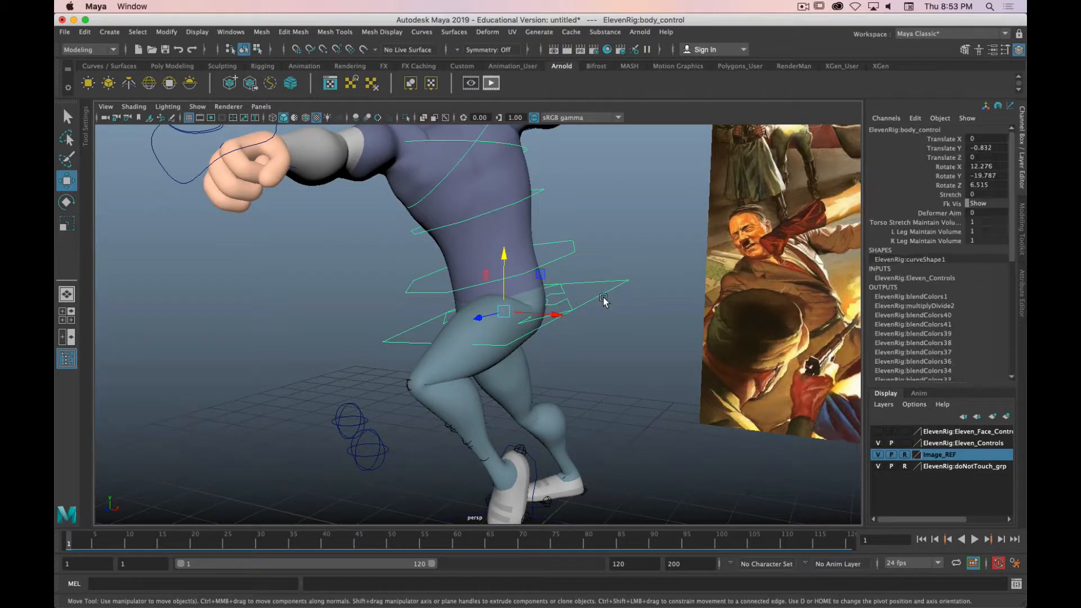
{"action": "left_click", "coordinate": [570, 258]}
{"action": "left_click", "coordinate": [542, 182]}
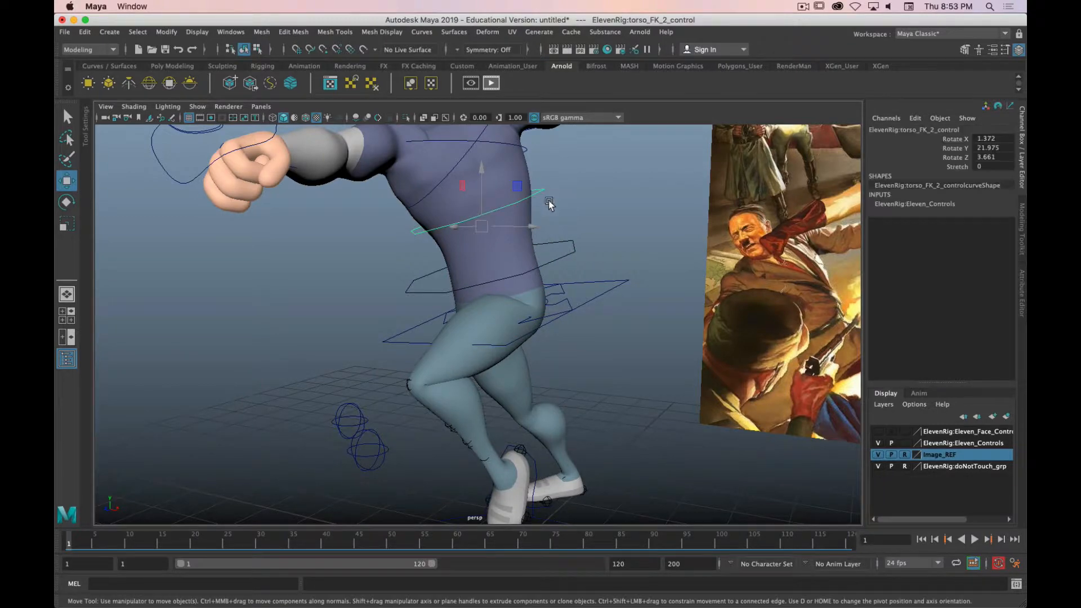
{"action": "left_click_drag", "start_coordinate": [545, 195], "coordinate": [537, 275], "text": "alt"}
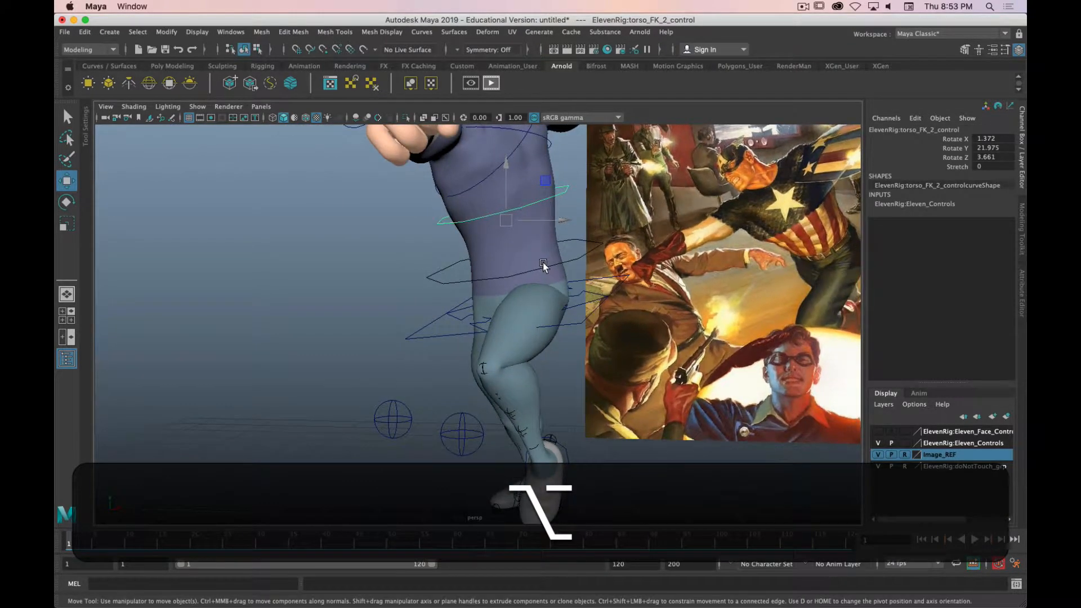
{"action": "key", "text": "e"}
{"action": "left_click", "coordinate": [582, 254]}
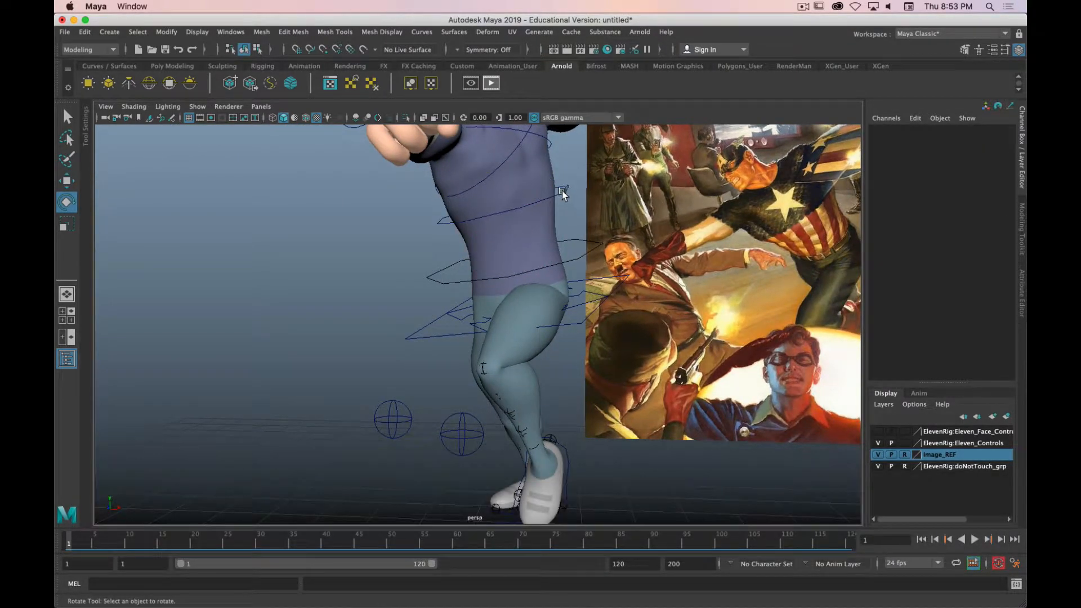
{"action": "left_click", "coordinate": [562, 191]}
{"action": "left_click_drag", "start_coordinate": [459, 207], "coordinate": [457, 213]}
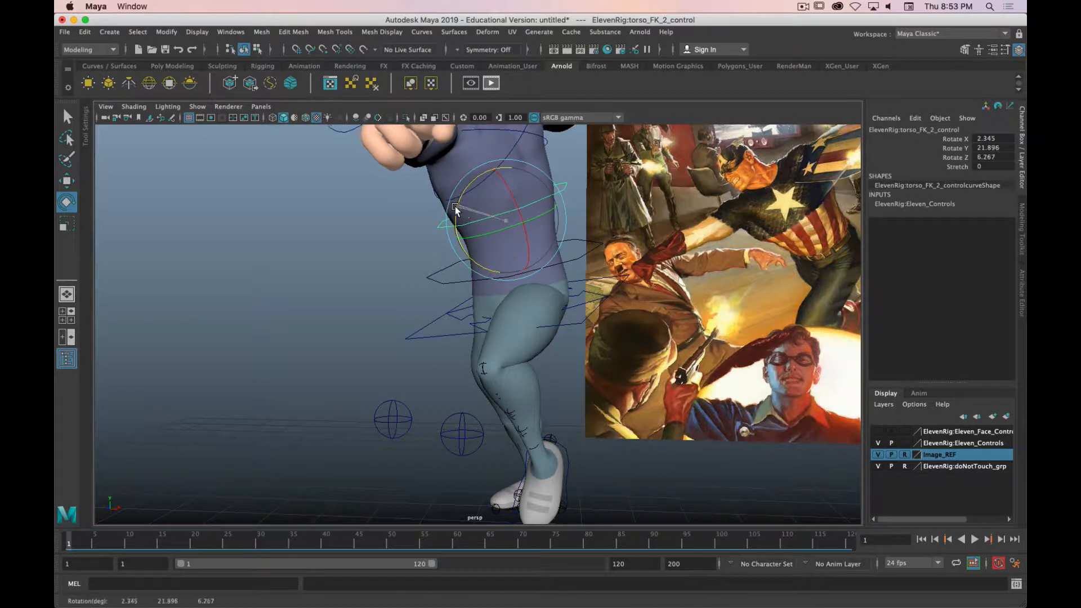
{"action": "scroll", "coordinate": [490, 254], "scroll_direction": "down", "scroll_amount": 4}
Twist the chest by rotating the chest IK control to about X 4.6, Y 29.9, Z 9.3
{"action": "left_click_drag", "start_coordinate": [490, 254], "coordinate": [502, 187], "text": "alt"}
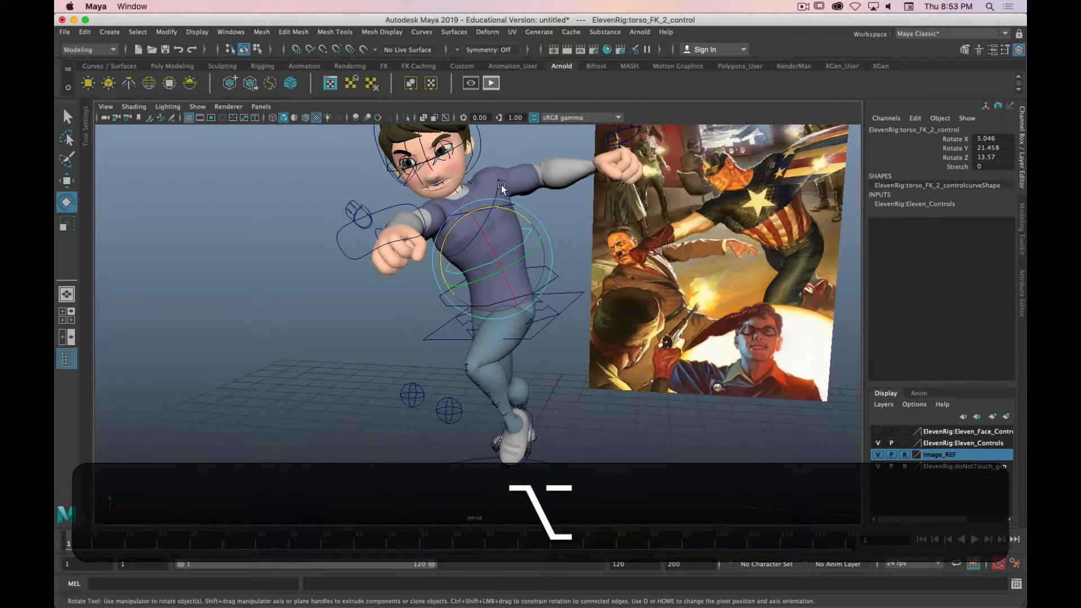
{"action": "left_click", "coordinate": [499, 187]}
{"action": "left_click_drag", "start_coordinate": [535, 254], "coordinate": [505, 221], "text": "alt"}
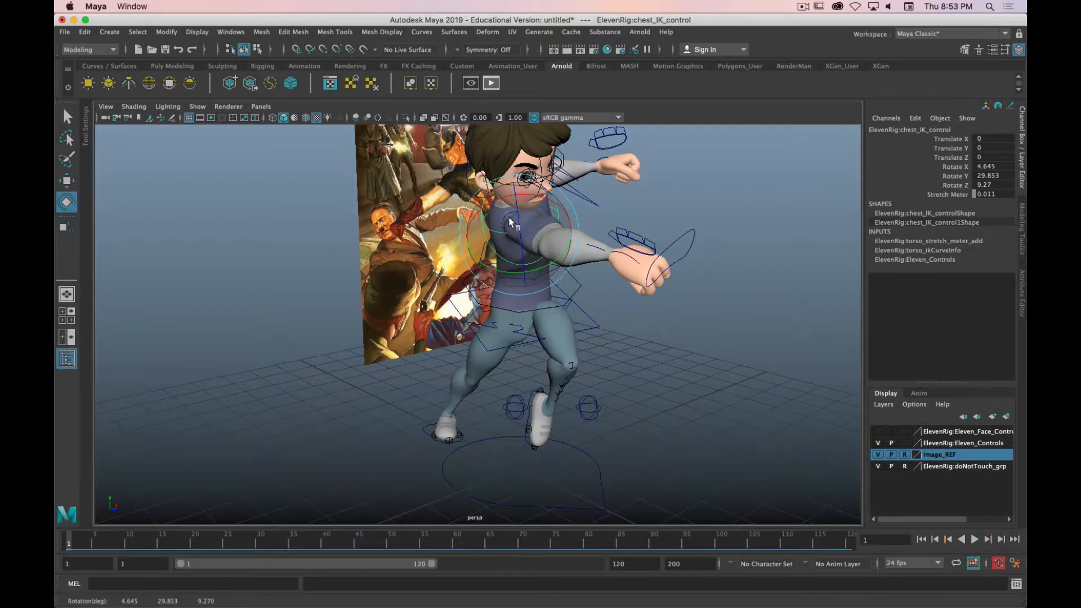
Locate the right shoulder FK control in wireframe, rotate it to about X -72.3, Y 74.0, Z -8.3, and restore the textured shading
{"action": "key", "text": "q"}
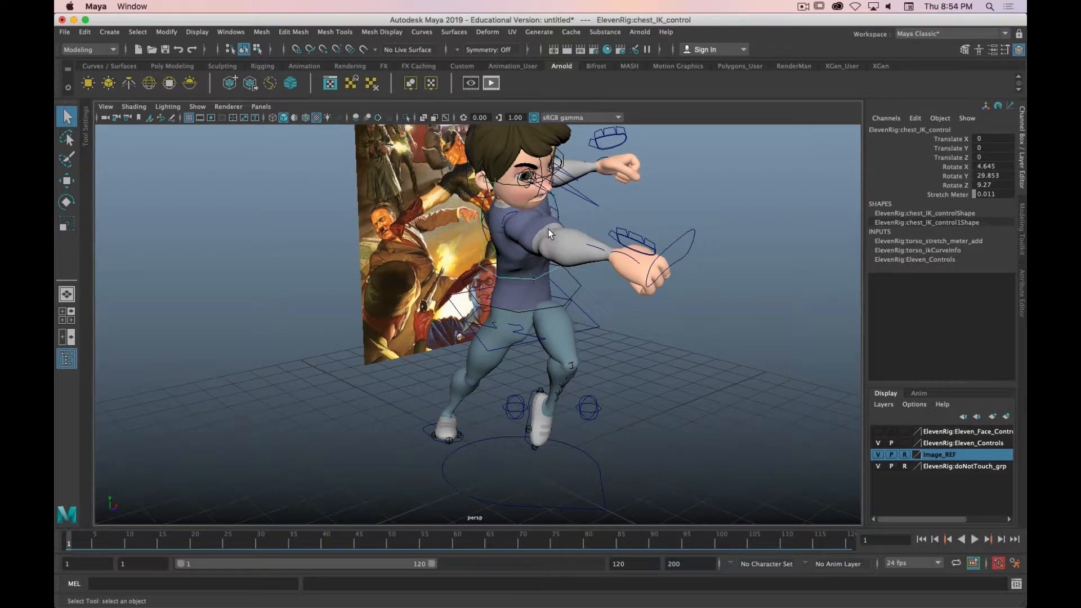
{"action": "left_click", "coordinate": [550, 235]}
{"action": "key", "text": "4"}
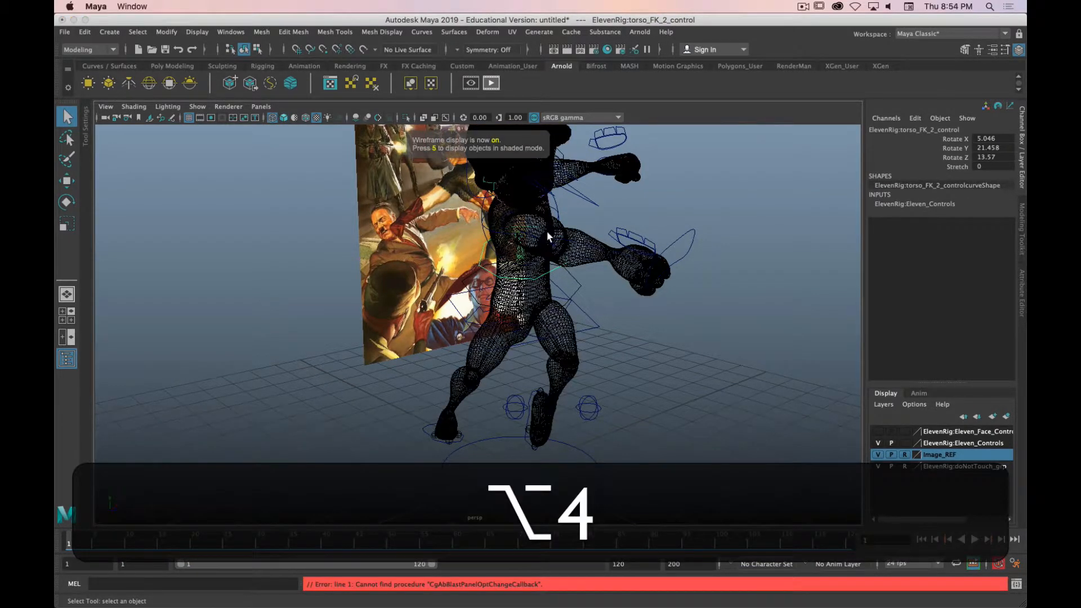
{"action": "mouse_move", "coordinate": [546, 231]}
{"action": "left_mouse_down", "text": "alt"}
{"action": "mouse_move", "coordinate": [617, 239]}
{"action": "mouse_move", "coordinate": [509, 235]}
{"action": "mouse_move", "coordinate": [490, 224]}
{"action": "mouse_move", "coordinate": [494, 215]}
{"action": "mouse_move", "coordinate": [449, 220]}
{"action": "left_mouse_up", "text": "alt"}
{"action": "left_click", "coordinate": [596, 229]}
{"action": "key", "text": "alt+e"}
{"action": "key", "text": "5"}
{"action": "key", "text": "alt+6"}
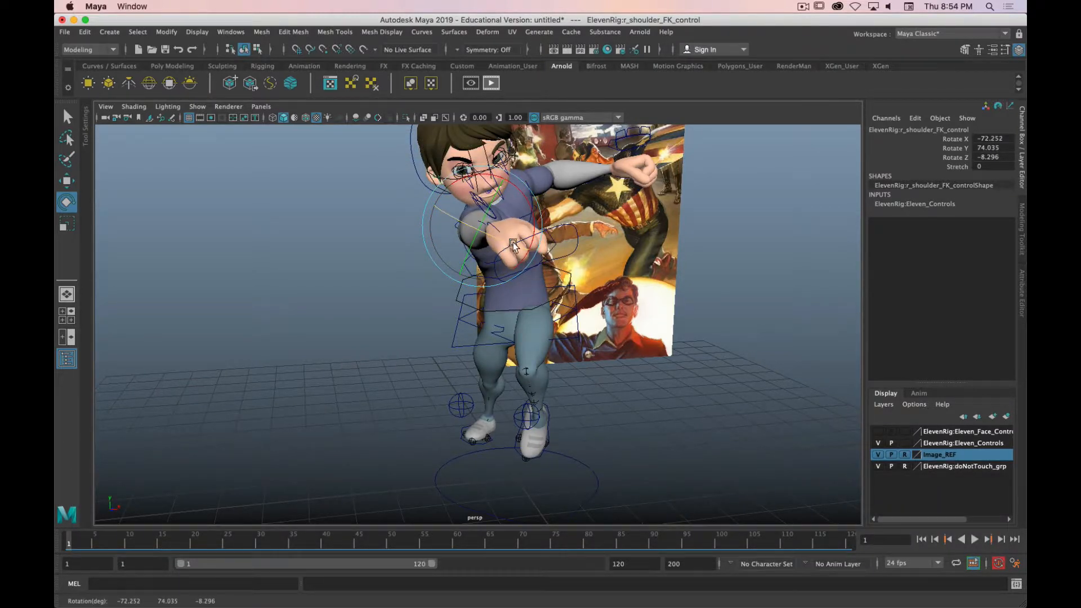
Turn the right fist by rotating the right wrist FK control to about X -27.9, Y 5.6, Z 31.6
{"action": "key", "text": "q"}
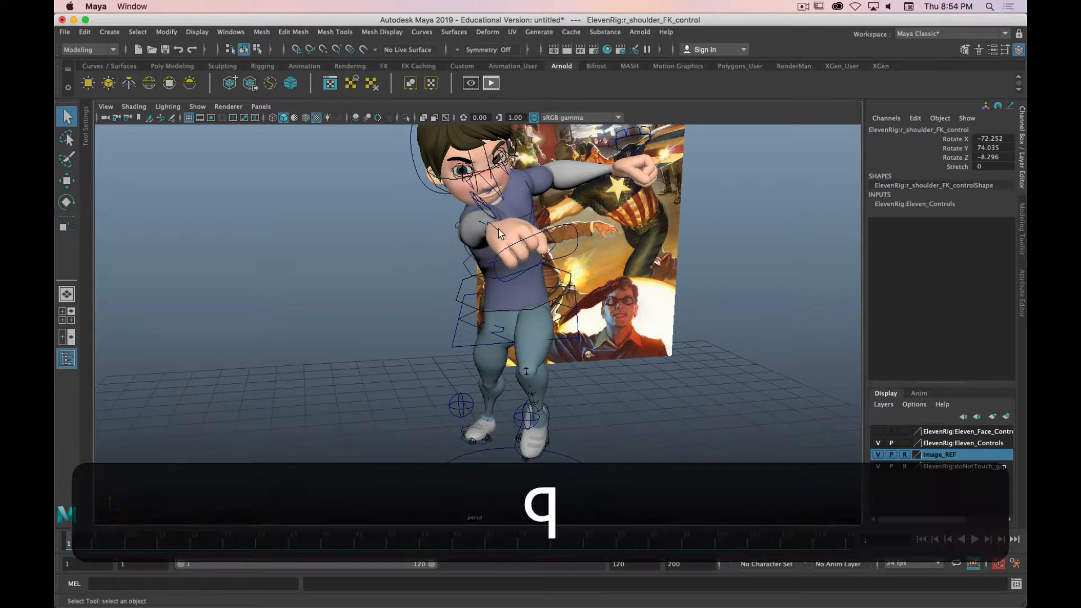
{"action": "left_click", "coordinate": [498, 229]}
{"action": "key", "text": "e"}
{"action": "key", "text": "r"}
{"action": "key", "text": "e"}
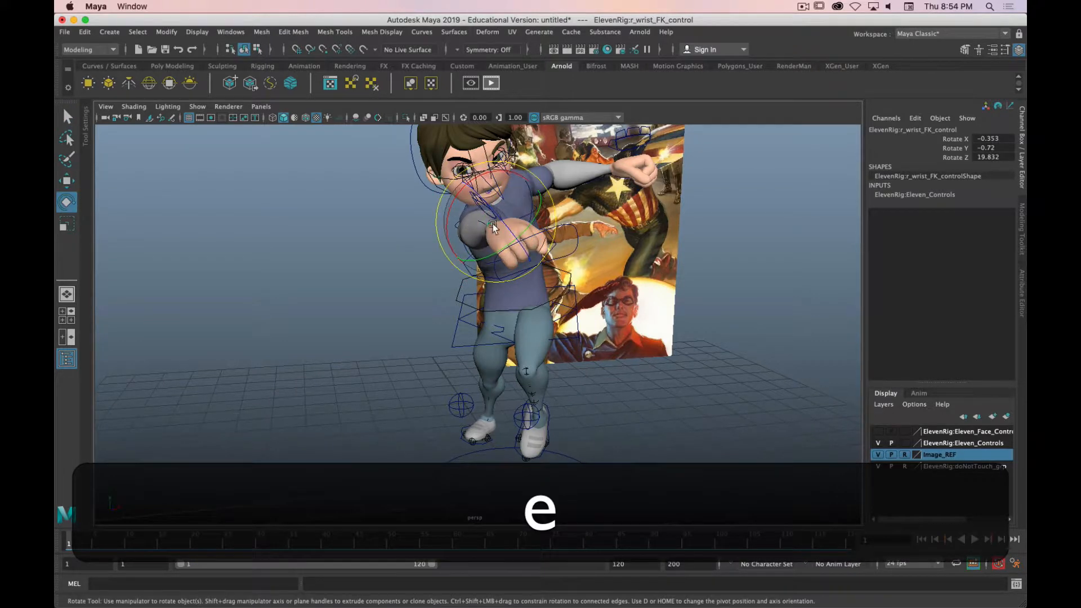
{"action": "left_click_drag", "start_coordinate": [453, 200], "coordinate": [501, 229]}
{"action": "left_click_drag", "start_coordinate": [659, 306], "coordinate": [607, 304], "text": "alt"}
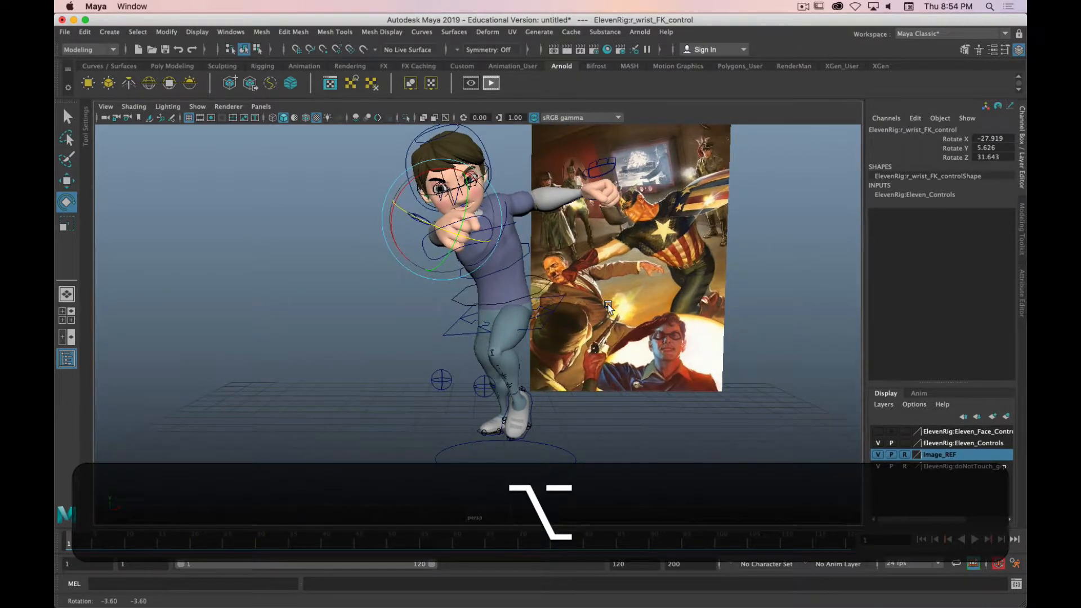
Adjust the placement of the back foot by moving the right ankle IK control
{"action": "left_click_drag", "start_coordinate": [607, 304], "coordinate": [538, 318], "text": "alt"}
{"action": "left_click", "coordinate": [523, 437]}
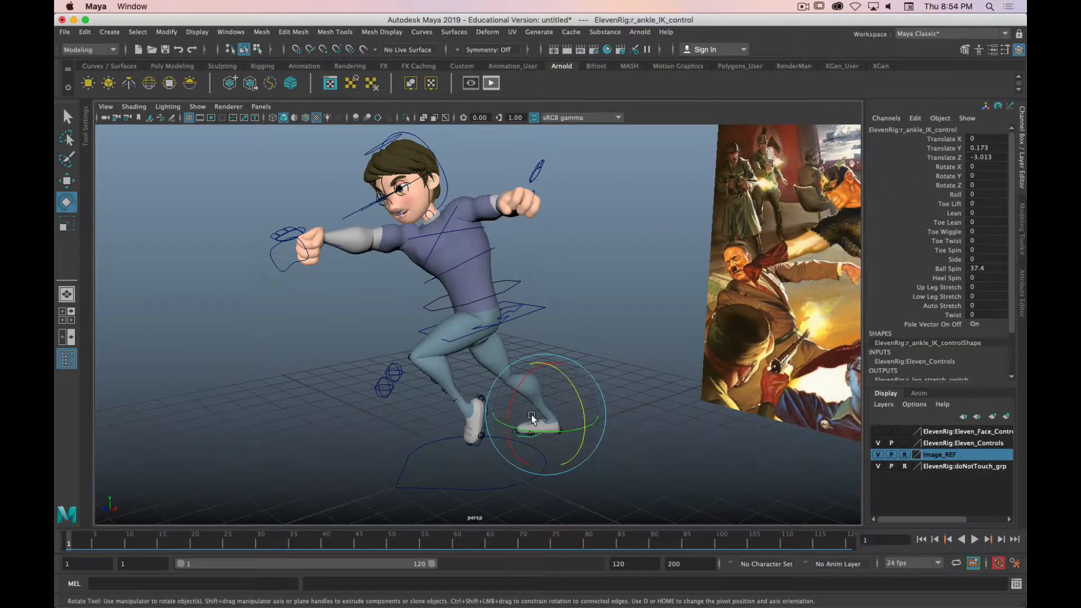
{"action": "key", "text": "w"}
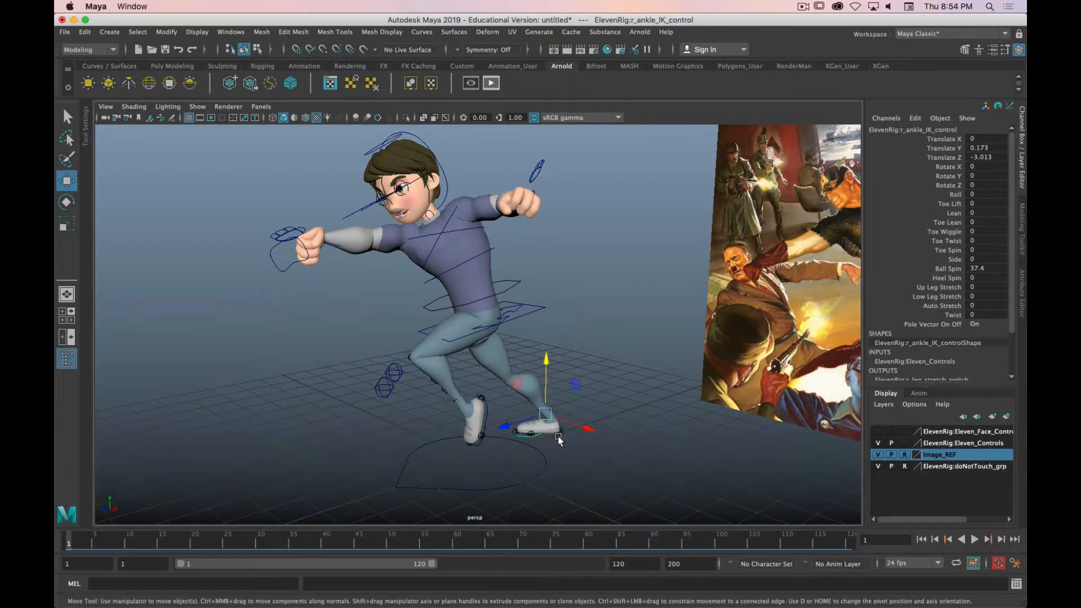
{"action": "left_click_drag", "start_coordinate": [558, 437], "coordinate": [450, 400], "text": "alt"}
Move the left knee IK control to about X 0.94, Y -0.16, Z -2.88 and adjust the left foot's position
{"action": "left_click", "coordinate": [440, 392]}
{"action": "mouse_move", "coordinate": [443, 330]}
{"action": "left_mouse_down"}
{"action": "mouse_move", "coordinate": [444, 346]}
{"action": "mouse_move", "coordinate": [454, 336]}
{"action": "left_mouse_up"}
{"action": "mouse_move", "coordinate": [498, 426]}
{"action": "left_mouse_down", "text": "alt"}
{"action": "mouse_move", "coordinate": [458, 424]}
{"action": "mouse_move", "coordinate": [487, 423]}
{"action": "left_mouse_up", "text": "alt"}
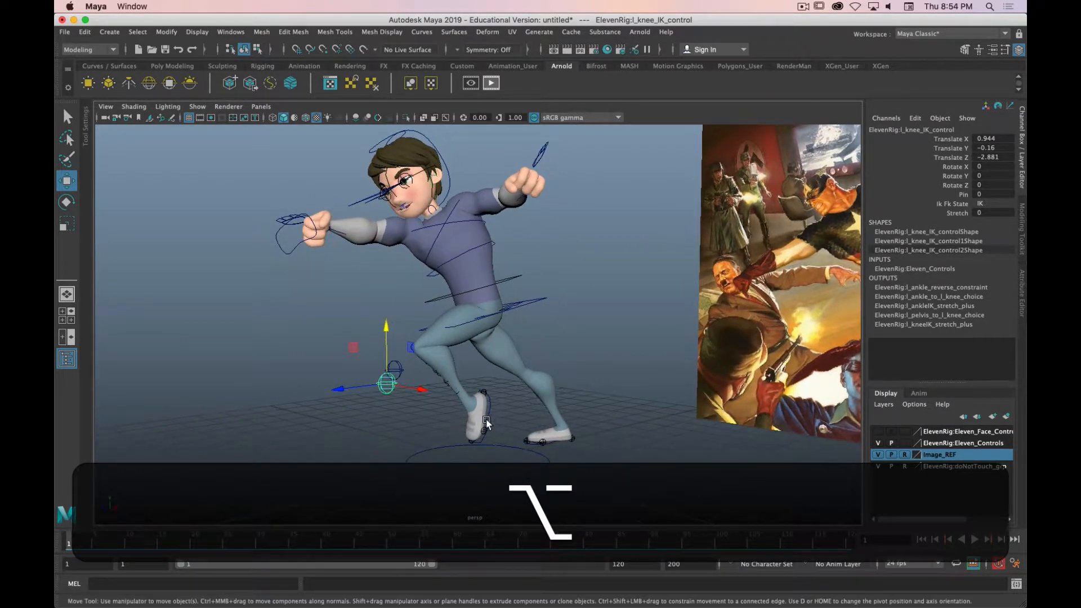
{"action": "left_click", "coordinate": [487, 422]}
{"action": "left_click_drag", "start_coordinate": [445, 373], "coordinate": [453, 340]}
Tilt the head by rotating the head IK control to about X 23.3, Y 6.0, Z 29.1
{"action": "left_click", "coordinate": [473, 148]}
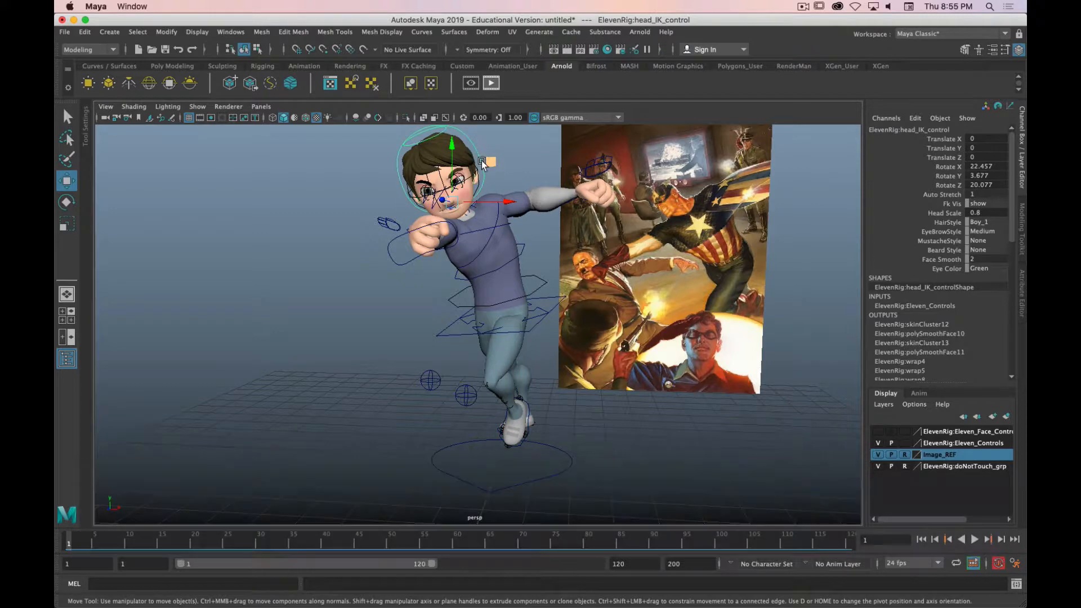
{"action": "key", "text": "e"}
{"action": "left_click_drag", "start_coordinate": [483, 161], "coordinate": [482, 205]}
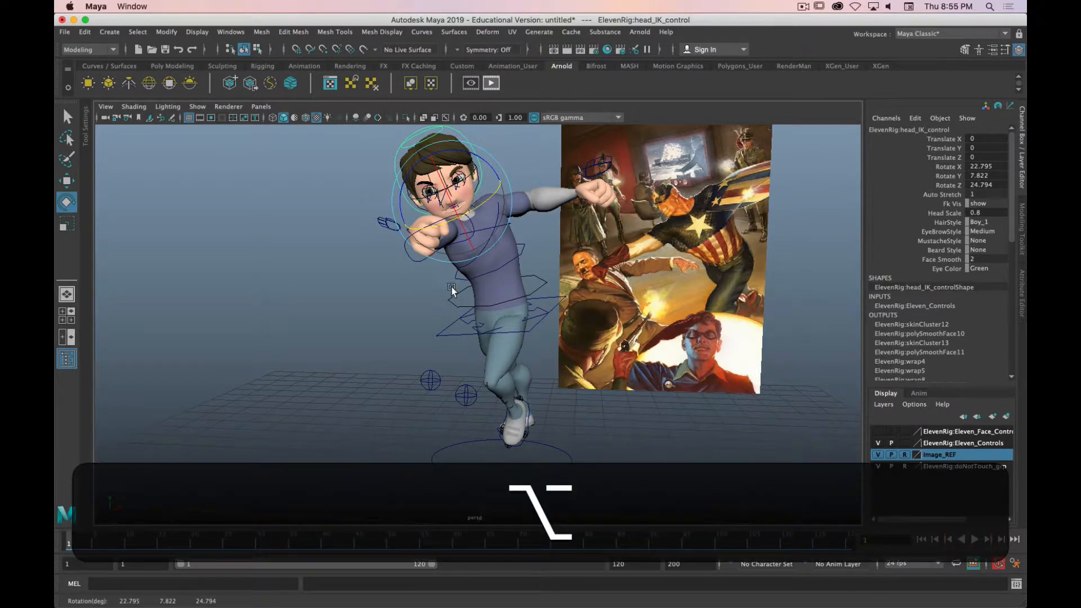
{"action": "left_click_drag", "start_coordinate": [452, 286], "coordinate": [493, 298], "text": "alt"}
{"action": "left_click_drag", "start_coordinate": [459, 159], "coordinate": [462, 225]}
Turn on the Adam's apple on its neck control and inspect the neck from several angles
{"action": "right_click_drag", "start_coordinate": [462, 225], "coordinate": [391, 219], "text": "alt"}
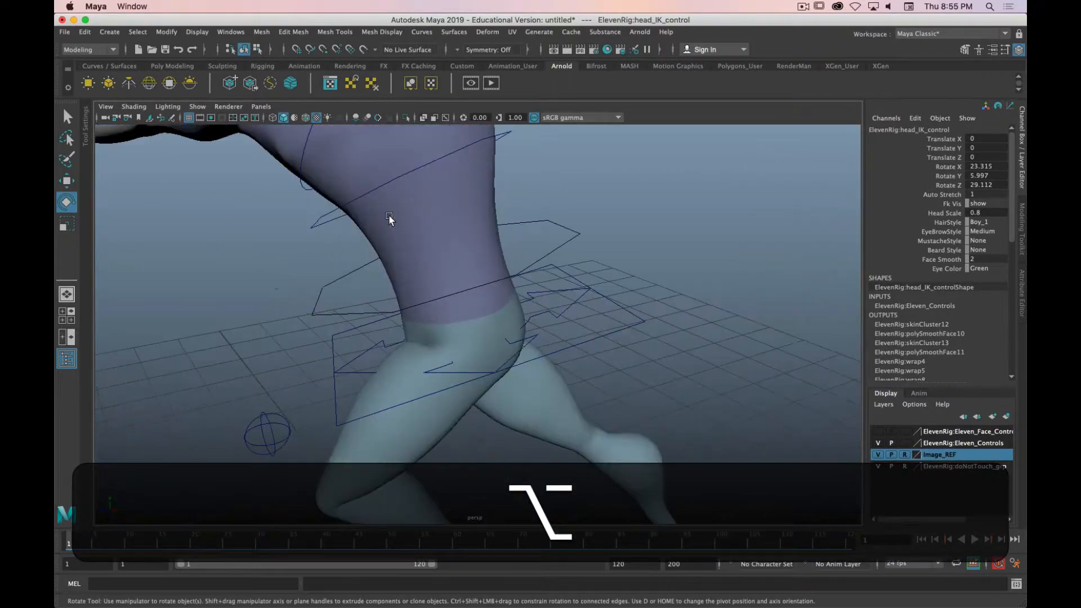
{"action": "middle_click_drag", "start_coordinate": [390, 219], "coordinate": [535, 380], "text": "alt"}
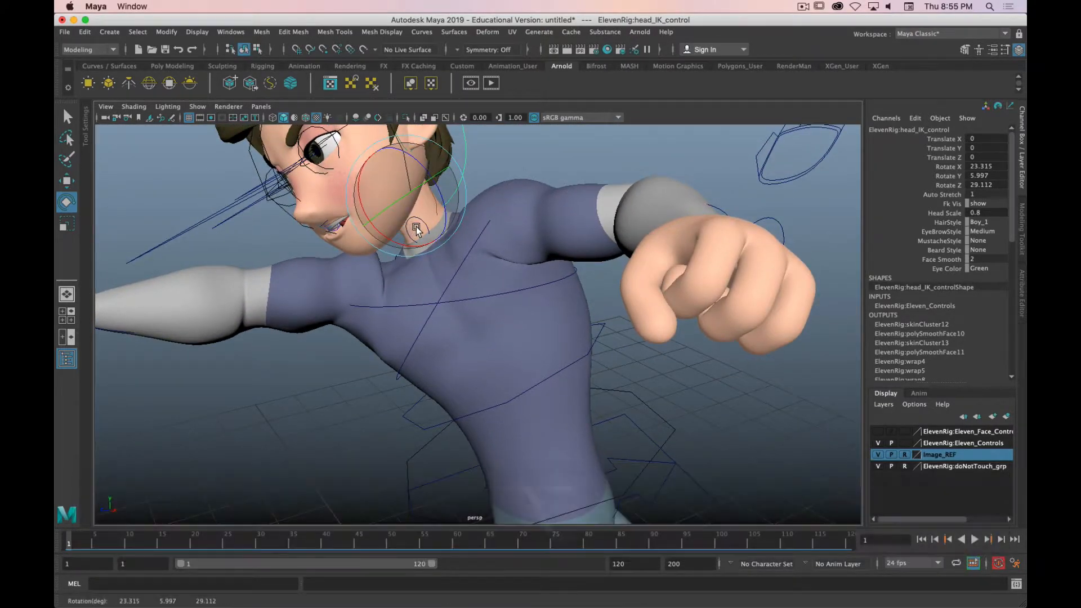
{"action": "key", "text": "q"}
{"action": "left_click", "coordinate": [414, 227]}
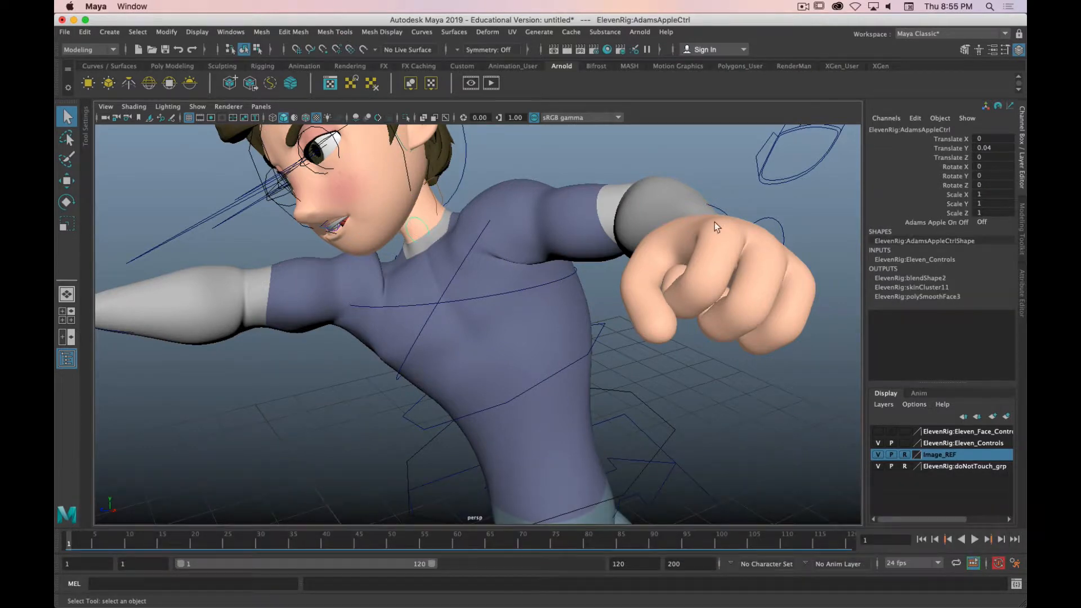
{"action": "left_click", "coordinate": [983, 223]}
{"action": "left_click", "coordinate": [1003, 229]}
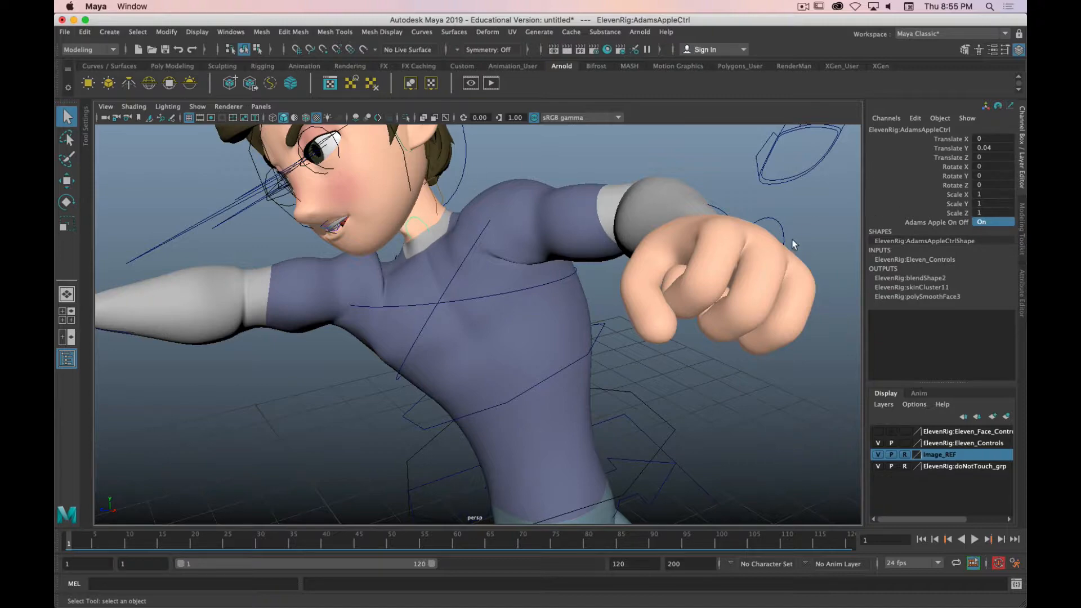
{"action": "left_click_drag", "start_coordinate": [478, 206], "coordinate": [387, 269], "text": "alt"}
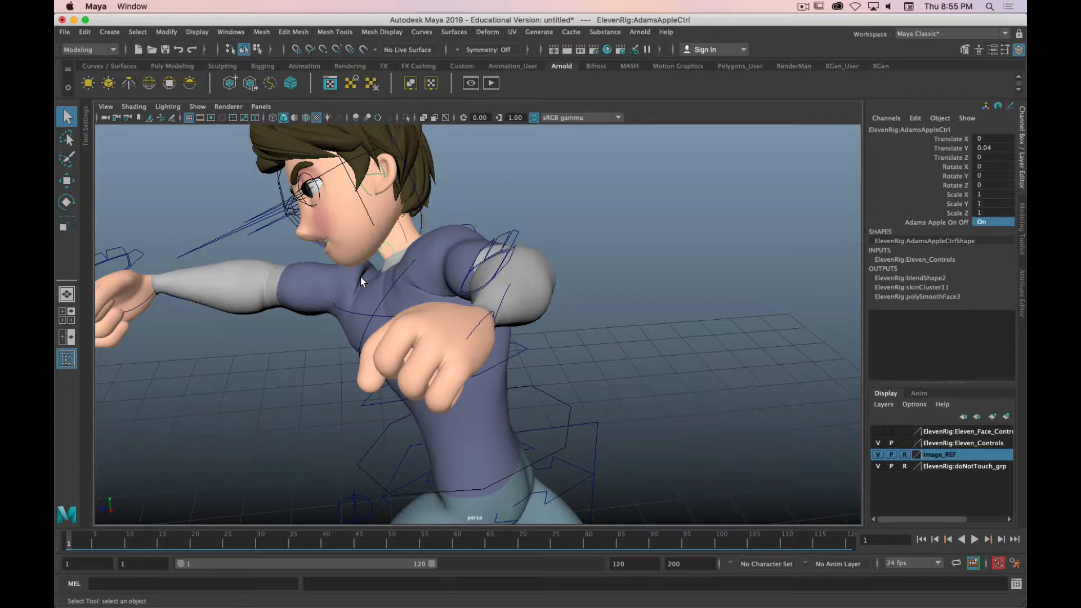
{"action": "left_click_drag", "start_coordinate": [353, 287], "coordinate": [471, 302], "text": "alt"}
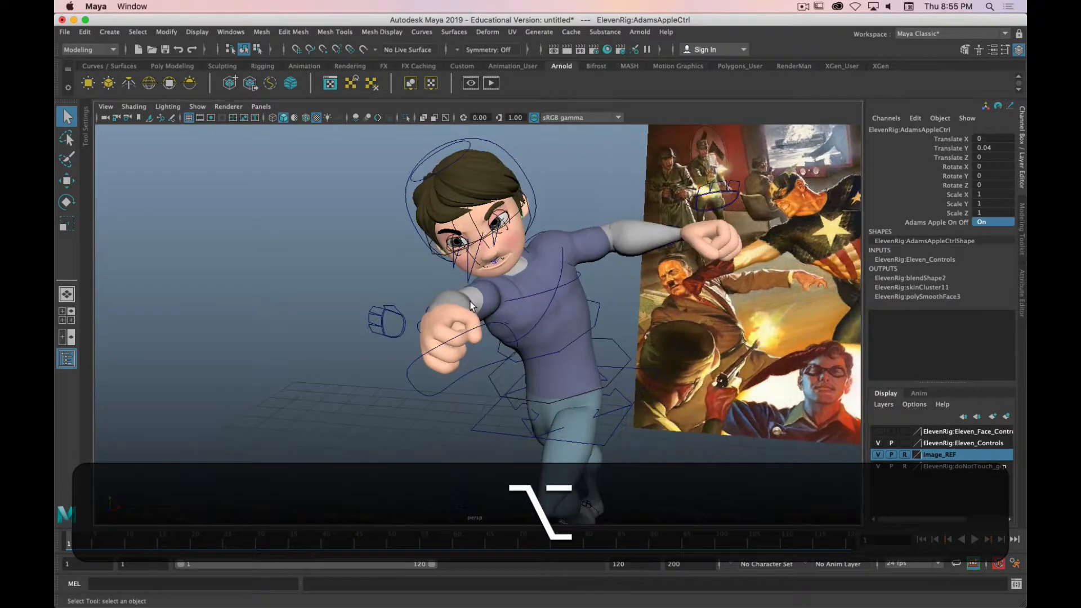
Try squashing the head by lowering its squash control to about Y -0.29, and undo the change
{"action": "left_click", "coordinate": [455, 164]}
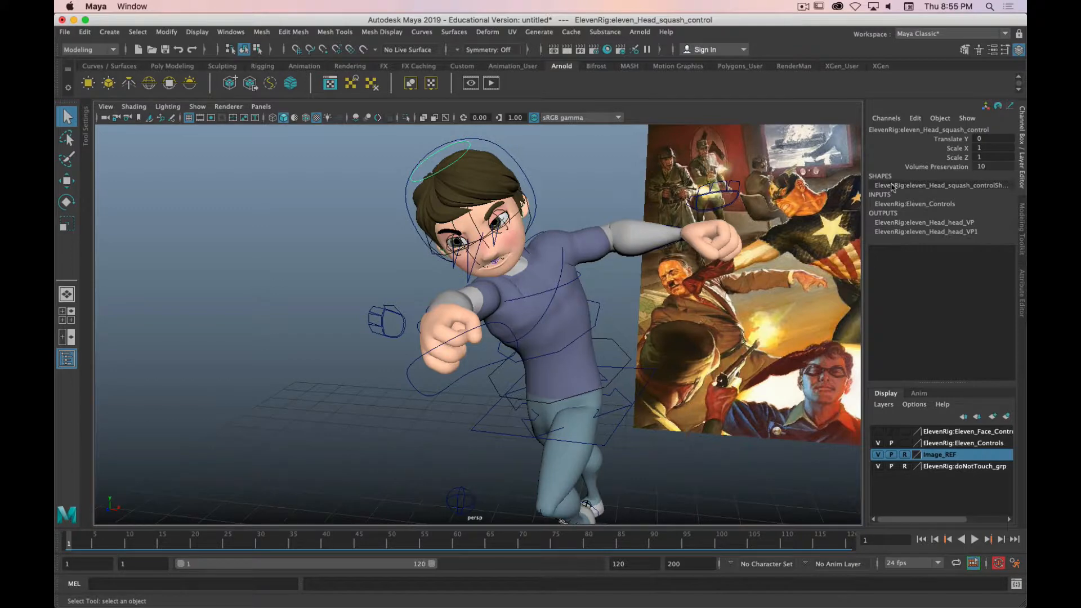
{"action": "key", "text": "w"}
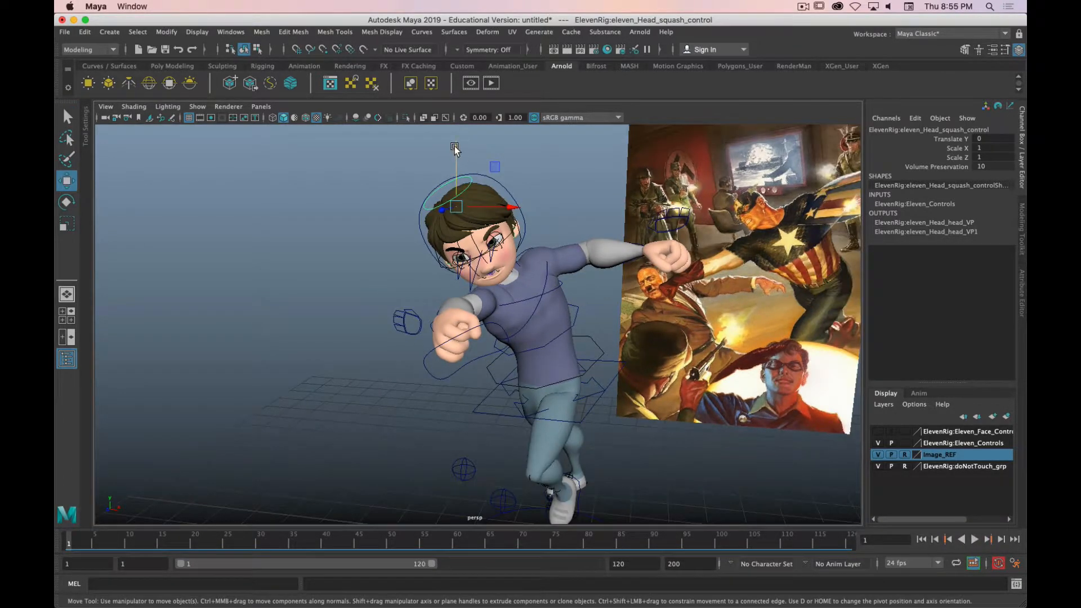
{"action": "mouse_move", "coordinate": [455, 148]}
{"action": "left_mouse_down"}
{"action": "mouse_move", "coordinate": [454, 126]}
{"action": "mouse_move", "coordinate": [453, 191]}
{"action": "mouse_move", "coordinate": [465, 163]}
{"action": "left_mouse_up"}
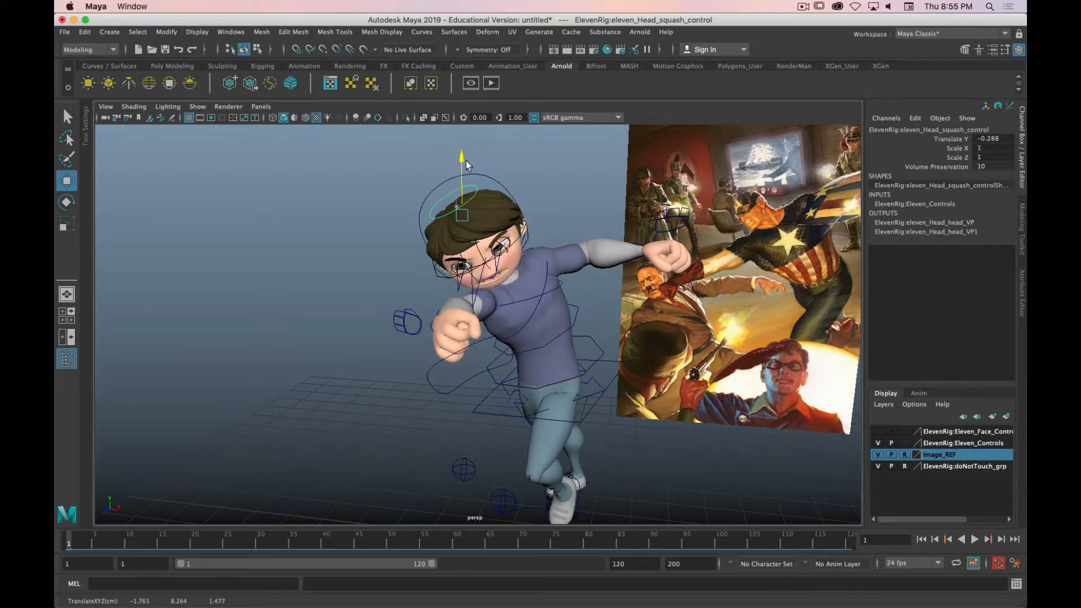
{"action": "key", "text": "z"}
Tilt the head further by rotating the head IK control to about X 32.6, Y 15.9, Z 37.8
{"action": "middle_click_drag", "start_coordinate": [564, 349], "coordinate": [568, 311], "text": "alt"}
{"action": "left_click_drag", "start_coordinate": [569, 313], "coordinate": [429, 304], "text": "alt"}
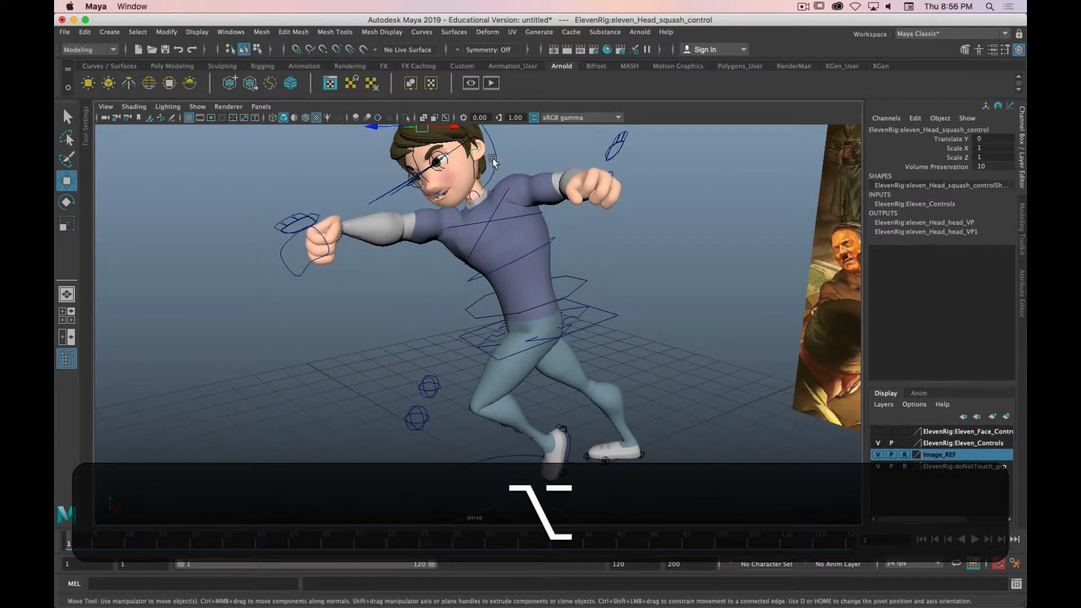
{"action": "left_click", "coordinate": [494, 160]}
{"action": "key", "text": "e"}
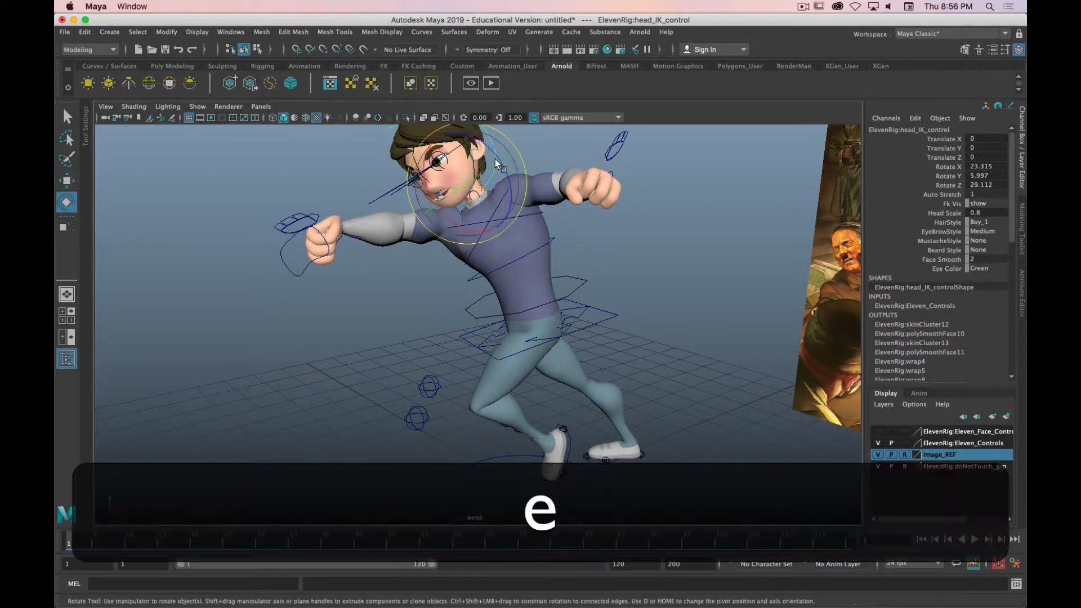
{"action": "left_click_drag", "start_coordinate": [478, 180], "coordinate": [443, 193]}
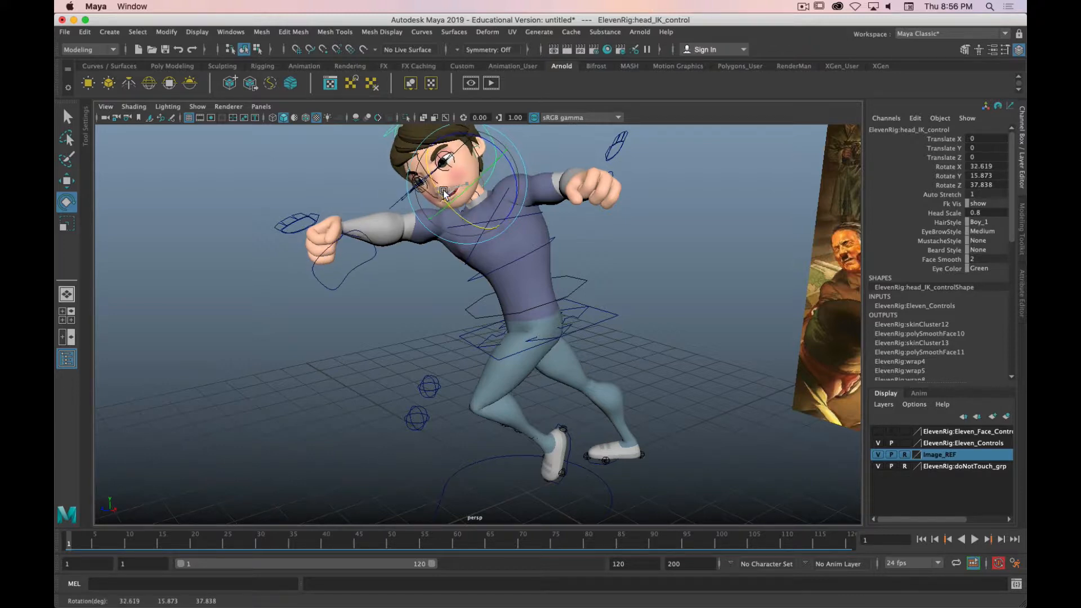
Aim the gaze by moving the main eye control to about X -1.19, Y 0.54, Z 1.87
{"action": "left_click", "coordinate": [345, 278]}
{"action": "left_click_drag", "start_coordinate": [346, 279], "coordinate": [377, 164], "text": "alt"}
{"action": "key", "text": "w"}
{"action": "left_click_drag", "start_coordinate": [381, 248], "coordinate": [433, 257], "text": "alt"}
{"action": "left_click_drag", "start_coordinate": [378, 169], "coordinate": [383, 184]}
{"action": "left_click_drag", "start_coordinate": [430, 252], "coordinate": [472, 294], "text": "alt"}
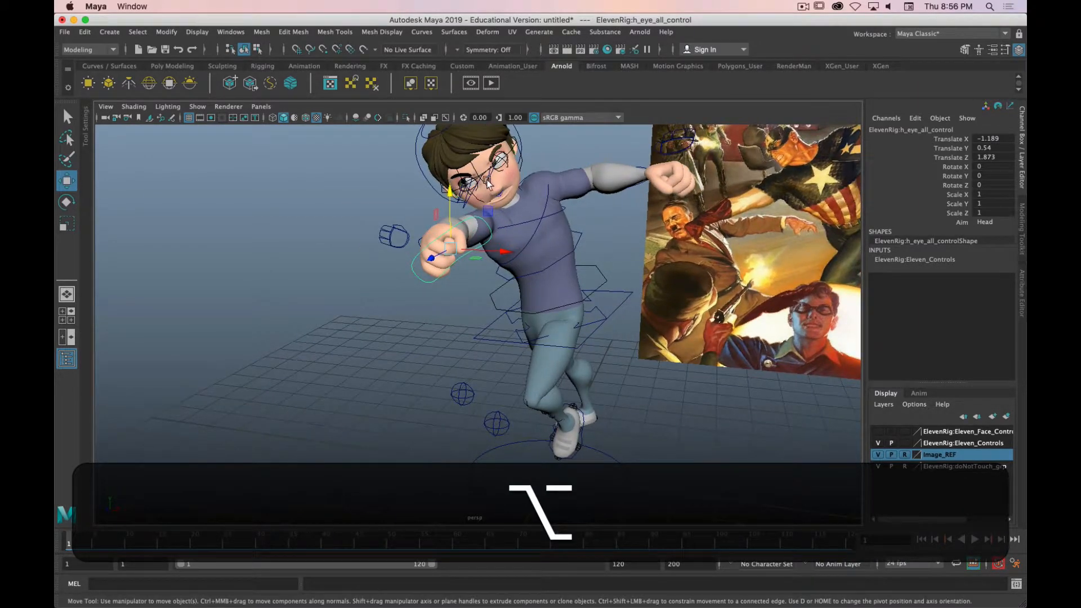
Readjust the head tilt by rotating the head IK control to about X 18.7, Y 0.3, Z 32.4
{"action": "left_click", "coordinate": [418, 159]}
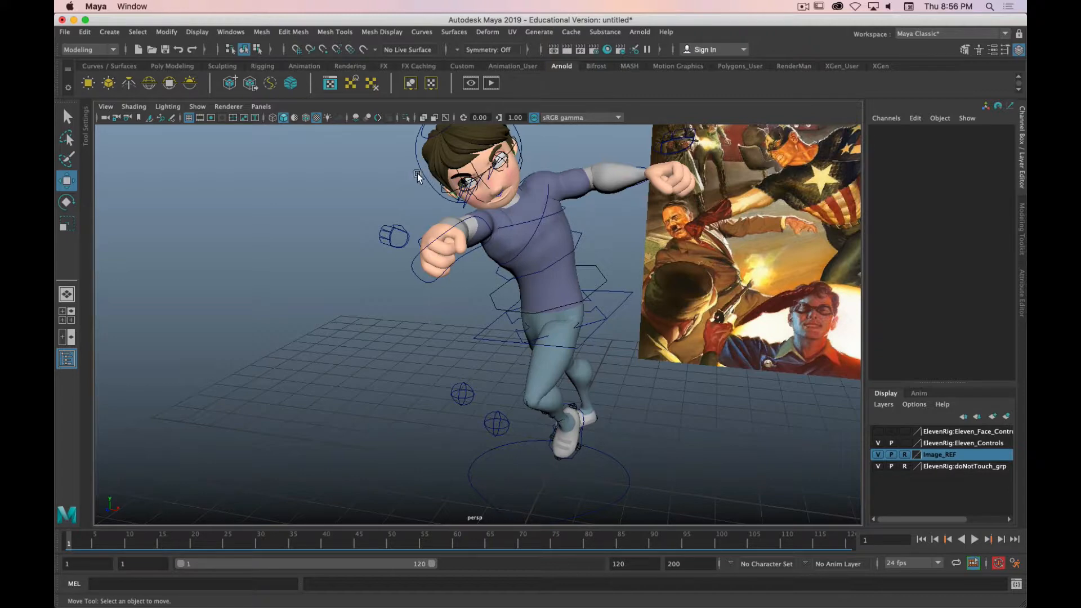
{"action": "left_click", "coordinate": [420, 164]}
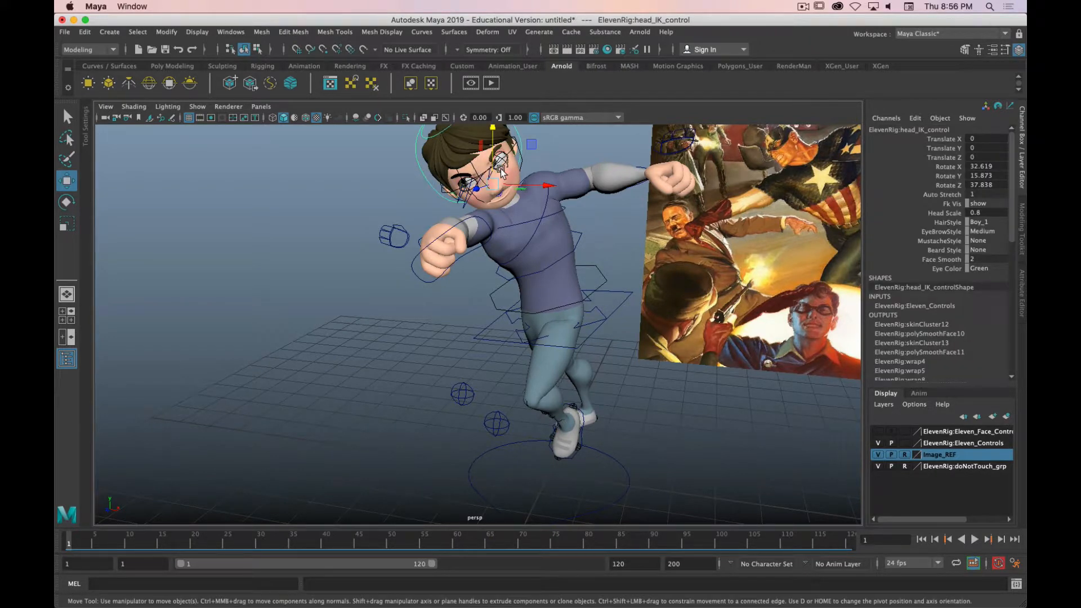
{"action": "key", "text": "e"}
{"action": "mouse_move", "coordinate": [501, 172]}
{"action": "left_mouse_down"}
{"action": "mouse_move", "coordinate": [476, 167]}
{"action": "mouse_move", "coordinate": [498, 193]}
{"action": "left_mouse_up"}
{"action": "left_click", "coordinate": [347, 262]}
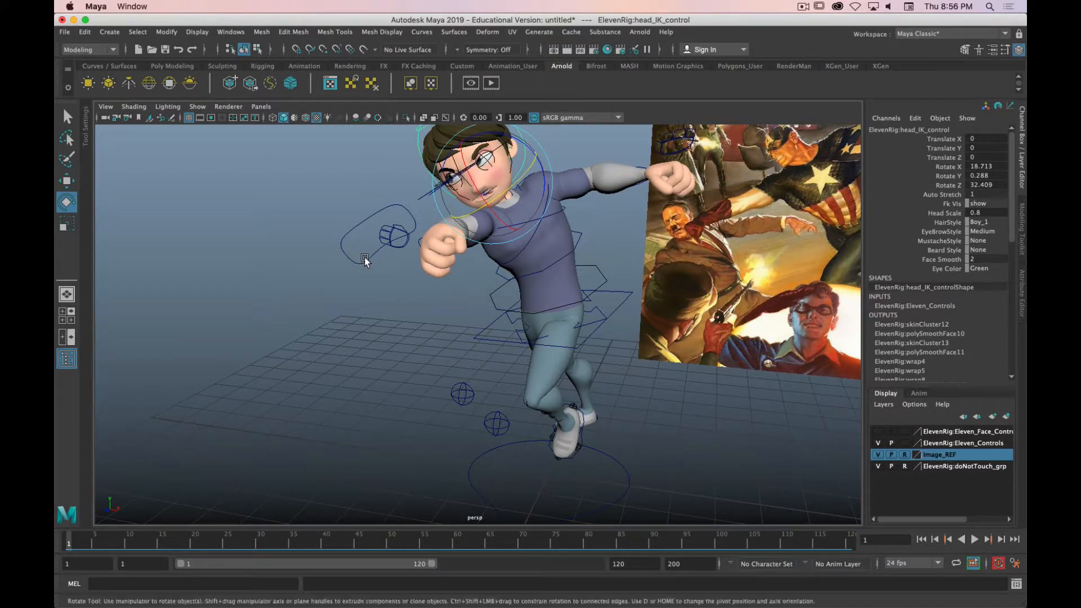
Redirect the gaze by moving the main eye control to about X -0.19, Y -0.23, Z 2.13
{"action": "key", "text": "w"}
{"action": "left_click_drag", "start_coordinate": [434, 235], "coordinate": [498, 252]}
{"action": "scroll", "coordinate": [397, 275], "scroll_direction": "up", "scroll_amount": 4}
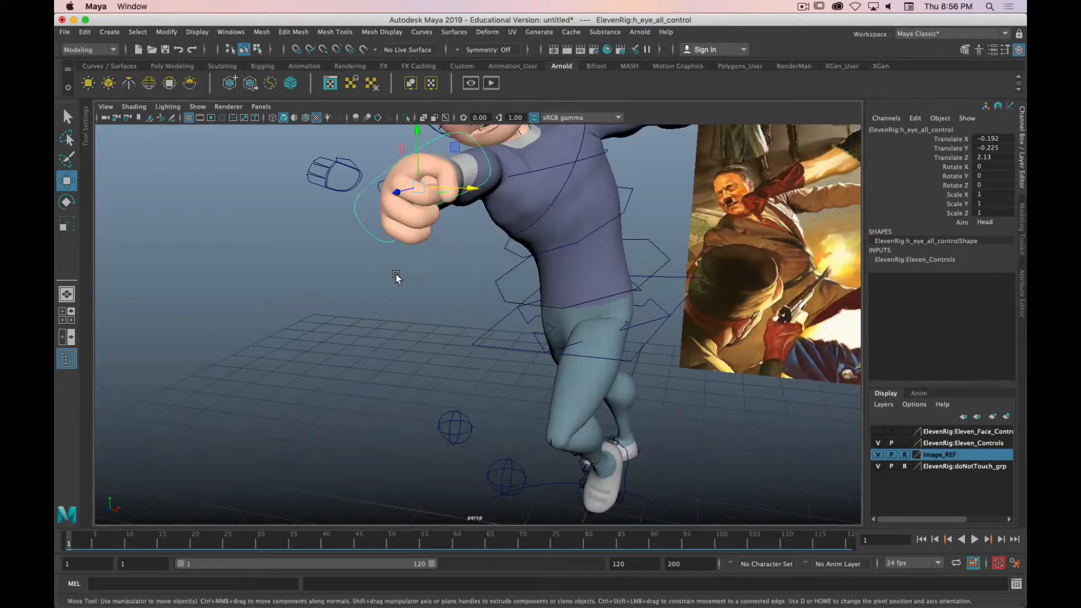
{"action": "scroll", "coordinate": [397, 275], "scroll_direction": "down", "scroll_amount": 6}
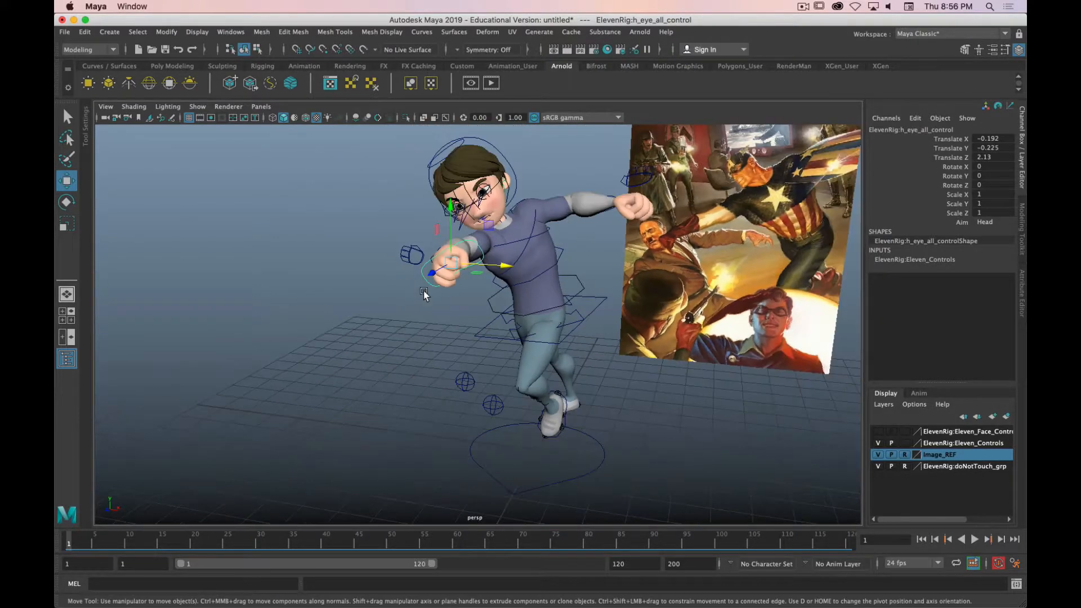
Set Face Control Vis and Eye Control Vis to 0 on the rig's Global_Scale control
{"action": "left_click", "coordinate": [603, 460]}
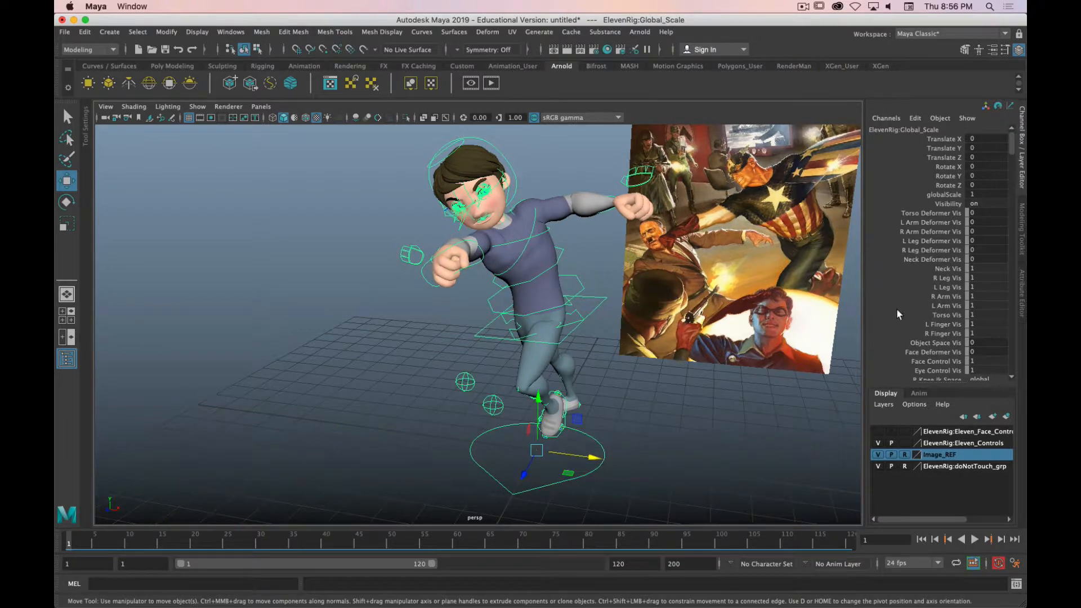
{"action": "scroll", "coordinate": [915, 304], "scroll_direction": "down", "scroll_amount": 4}
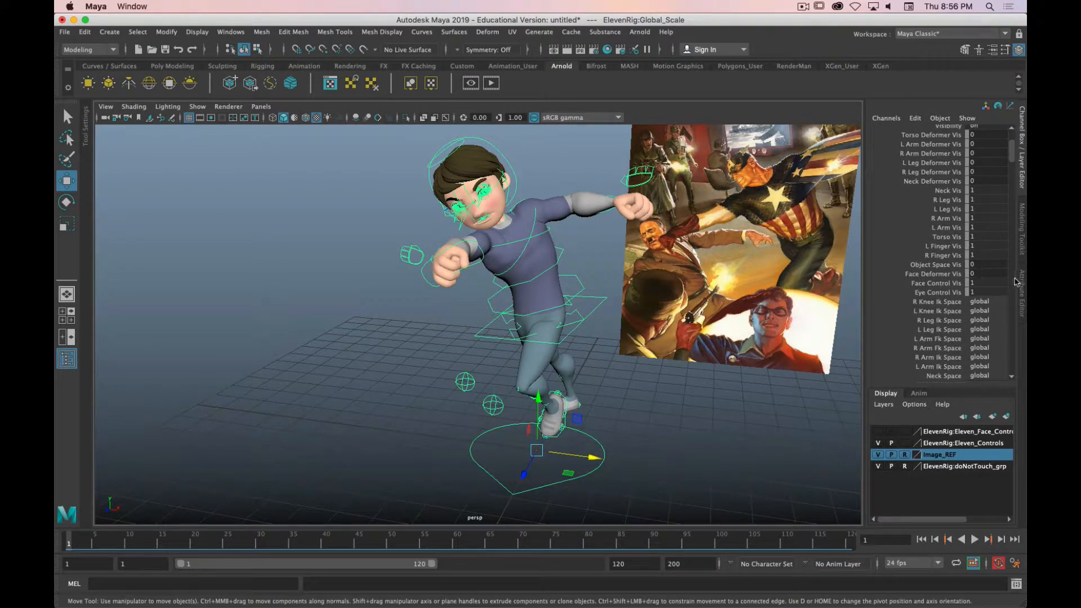
{"action": "type", "text": "0"}
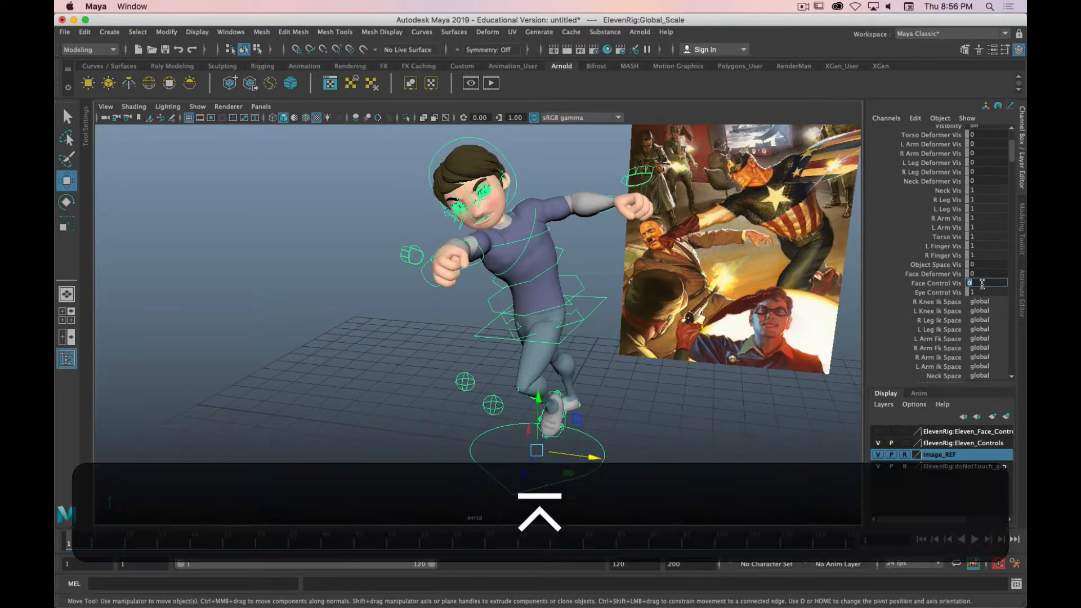
{"action": "key", "text": "Return"}
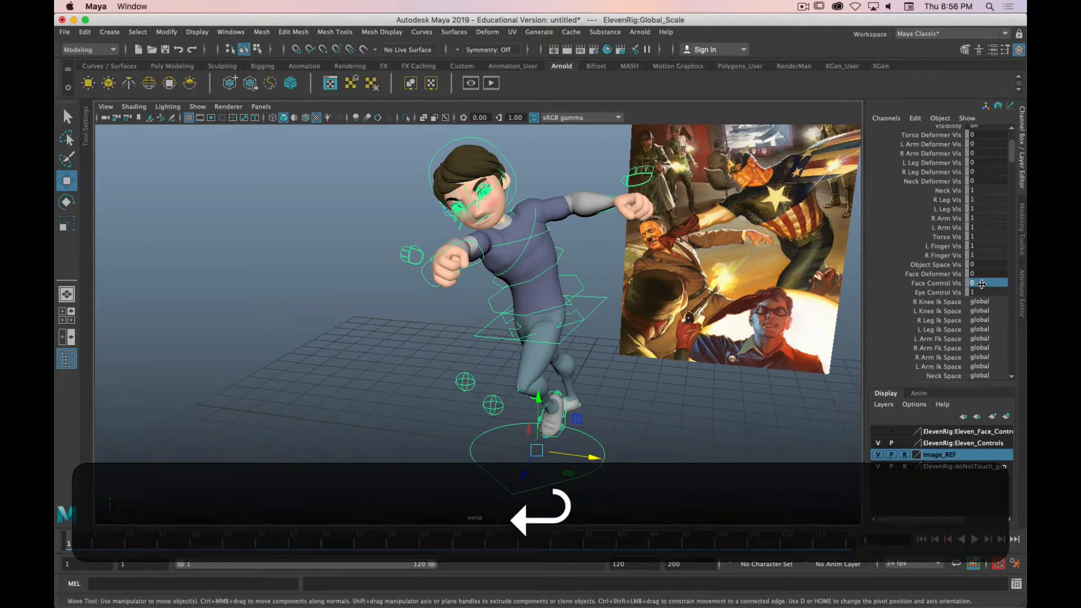
{"action": "double_click", "coordinate": [989, 293]}
{"action": "type", "text": "0"}
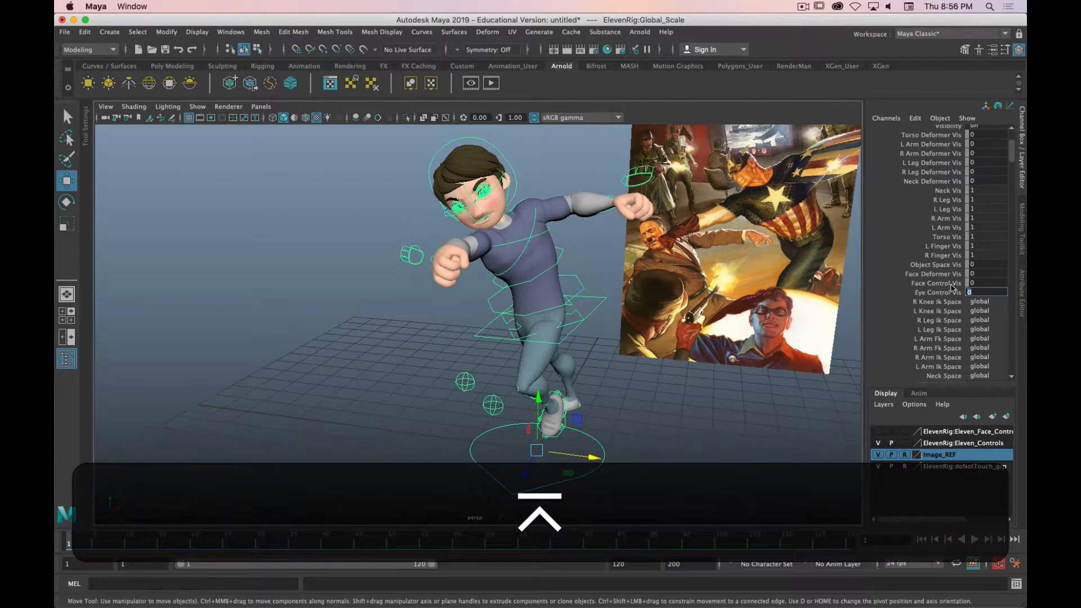
Turn off NURBS curve display in the viewport to hide the rig controls, and clear the selection
{"action": "left_click", "coordinate": [197, 106]}
{"action": "left_click", "coordinate": [248, 171]}
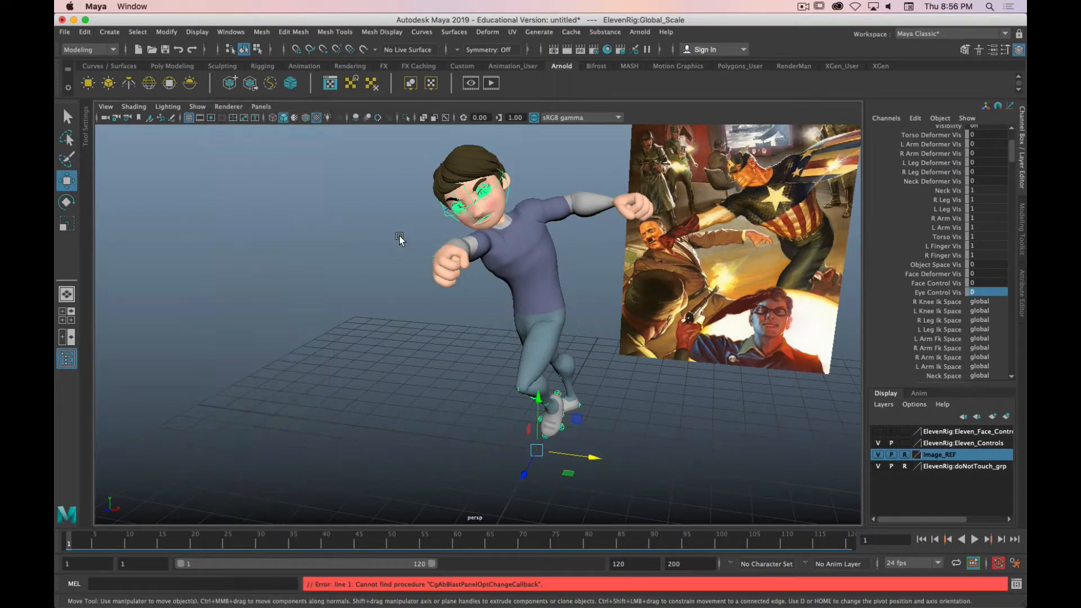
{"action": "left_click", "coordinate": [400, 237]}
Try hiding the head's middle joint, and restore its visibility
{"action": "left_click", "coordinate": [494, 194]}
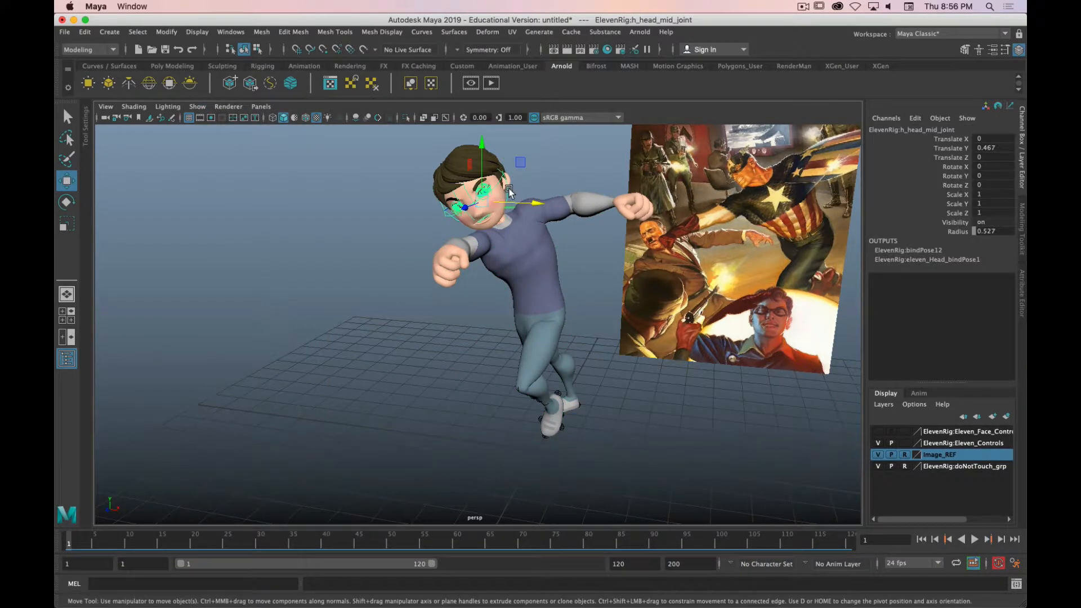
{"action": "scroll", "coordinate": [485, 188], "scroll_direction": "up", "scroll_amount": 5}
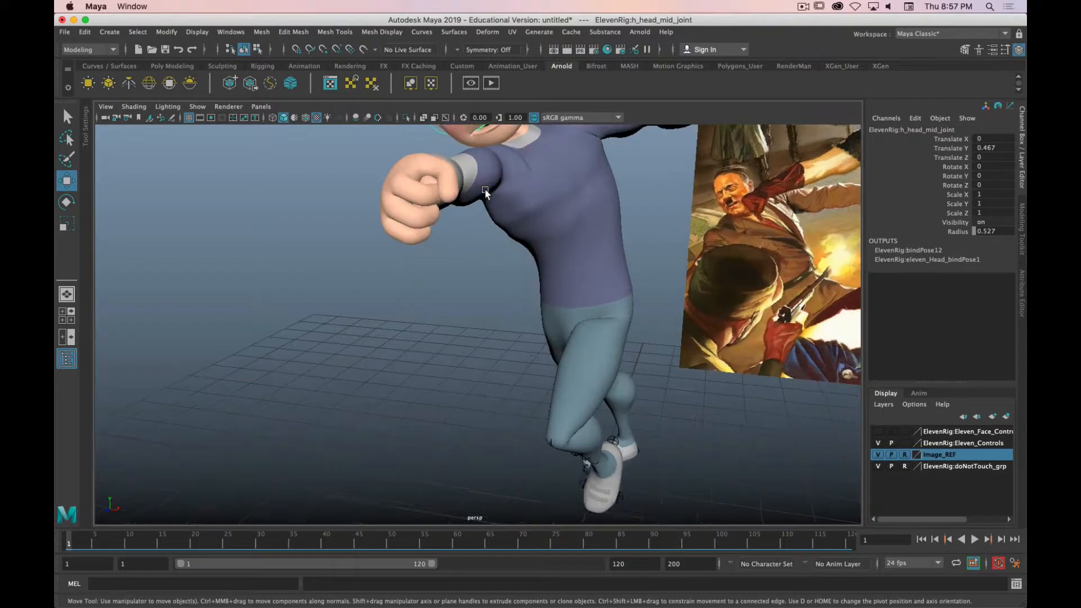
{"action": "left_click_drag", "start_coordinate": [485, 188], "coordinate": [515, 307], "text": "alt"}
{"action": "scroll", "coordinate": [476, 250], "scroll_direction": "up", "scroll_amount": 5}
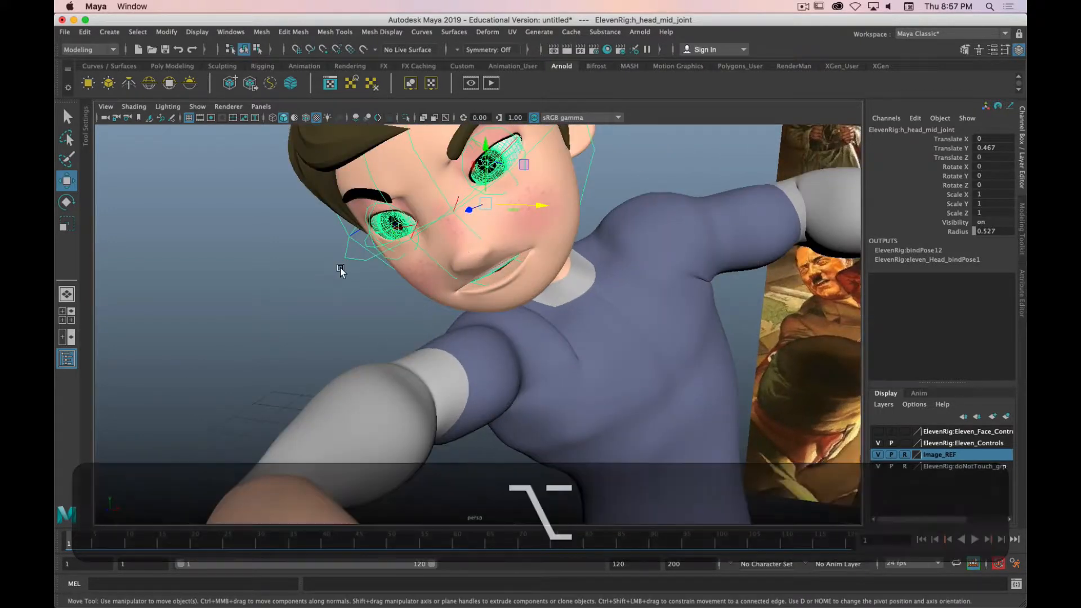
{"action": "key", "text": "h"}
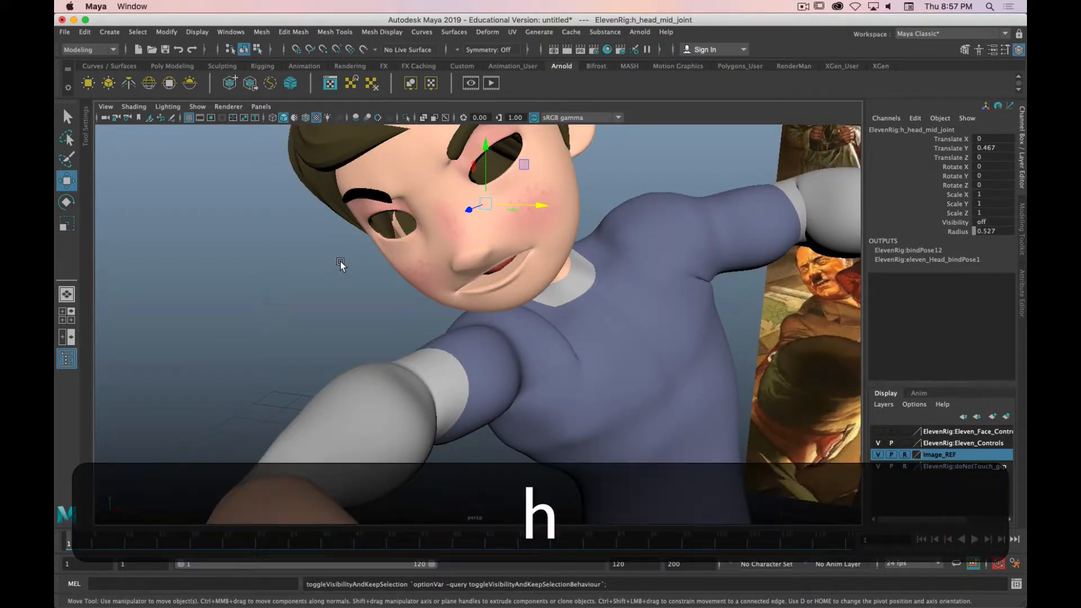
{"action": "left_click", "coordinate": [164, 32]}
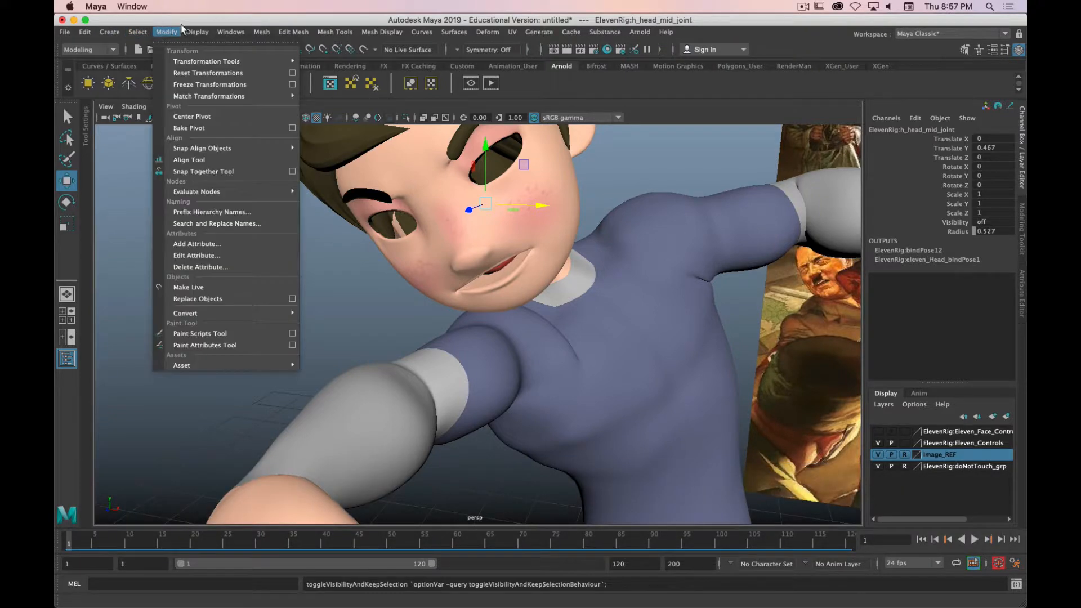
{"action": "mouse_move", "coordinate": [192, 32]}
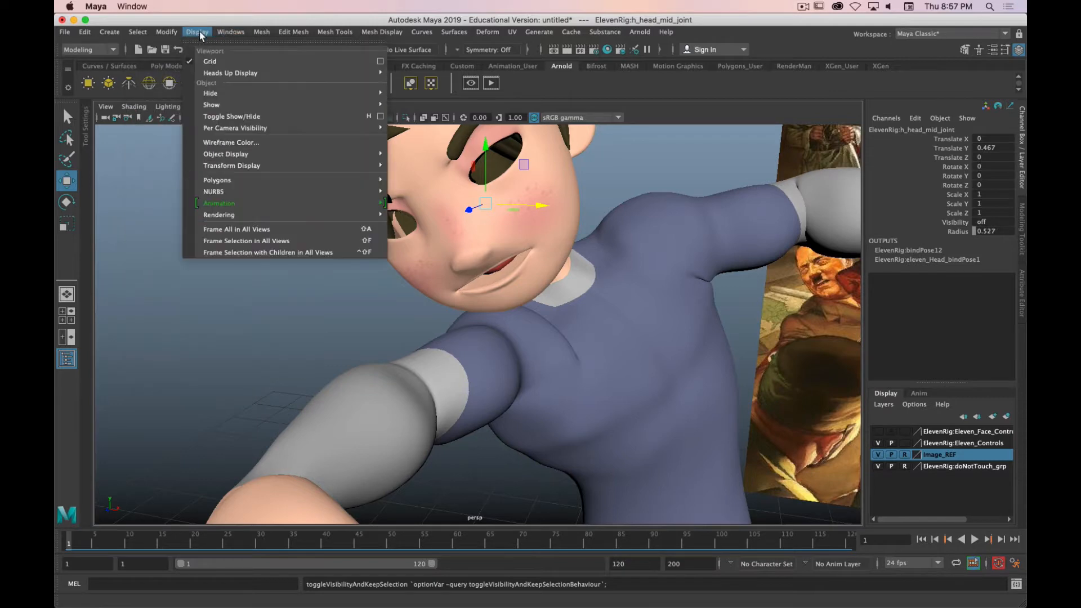
{"action": "mouse_move", "coordinate": [282, 105]}
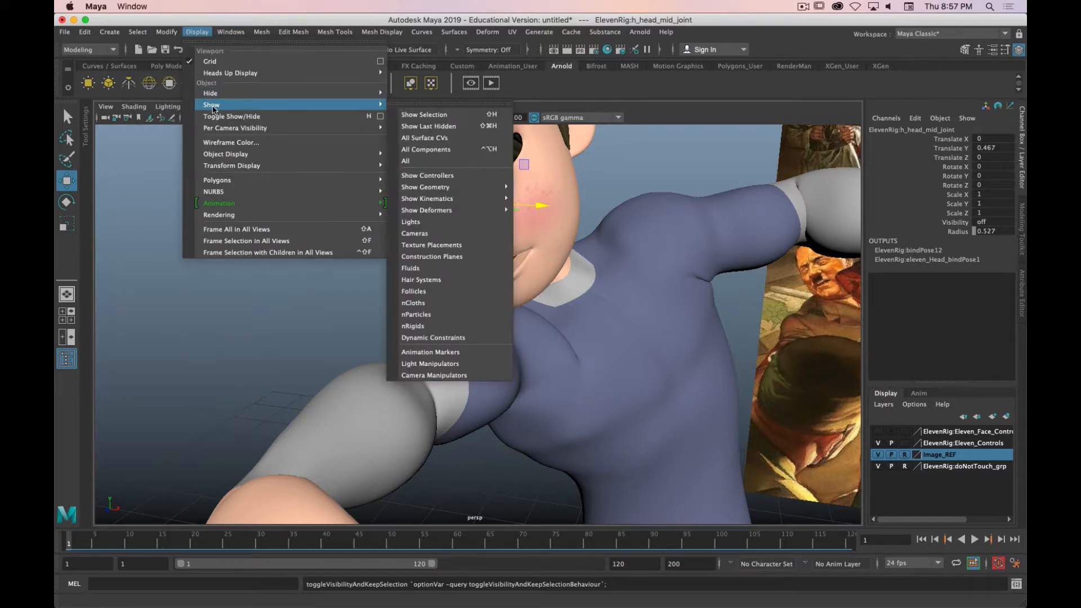
{"action": "left_click", "coordinate": [461, 118]}
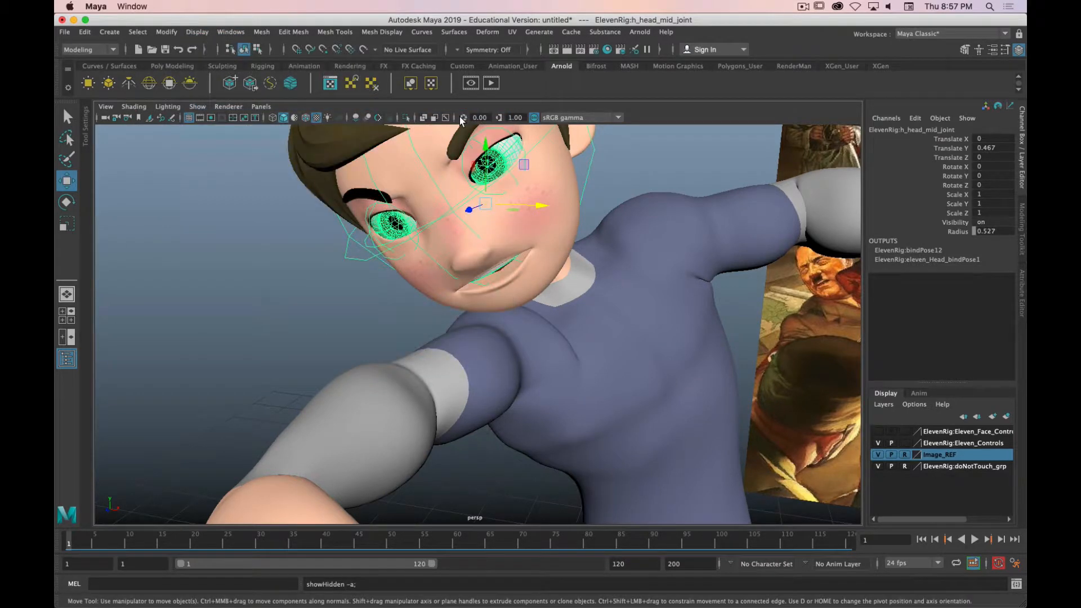
Deselect the head joint and hide the Image_REF display layer
{"action": "left_click", "coordinate": [287, 307]}
{"action": "scroll", "coordinate": [300, 299], "scroll_direction": "down", "scroll_amount": 6}
{"action": "left_click_drag", "start_coordinate": [419, 318], "coordinate": [445, 235], "text": "alt"}
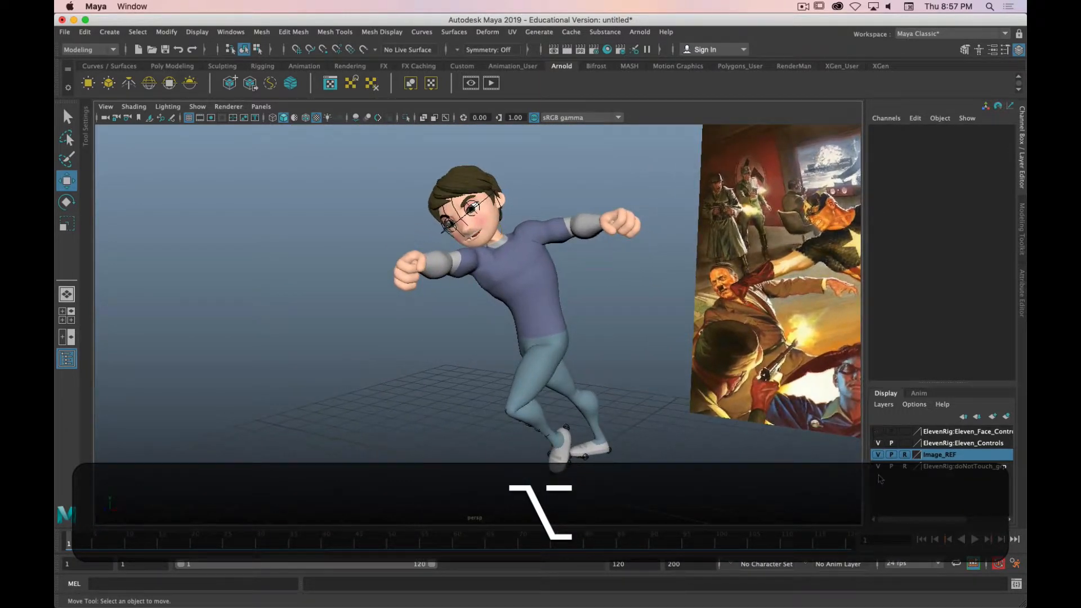
{"action": "left_click", "coordinate": [878, 455]}
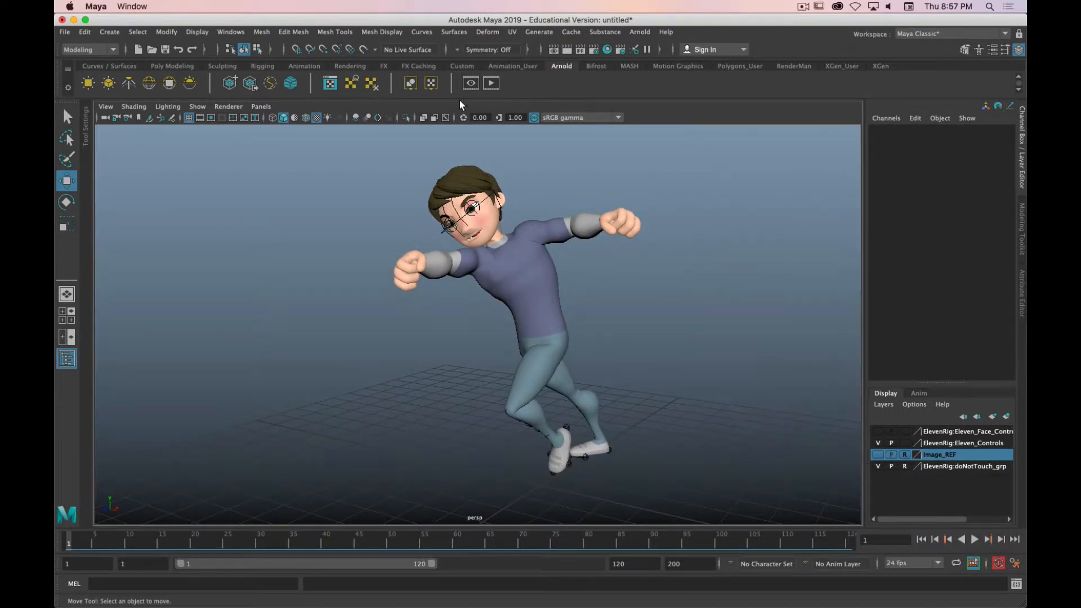
Add an Arnold physical sky light and start a render of the character in Arnold RenderView
{"action": "left_click", "coordinate": [190, 83]}
{"action": "left_click", "coordinate": [491, 83]}
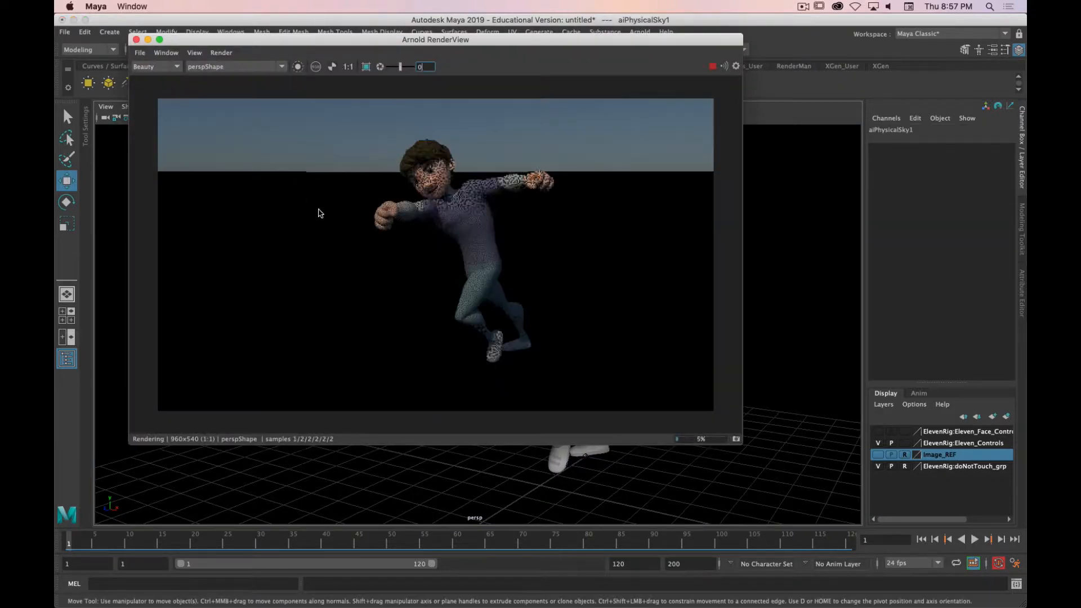
{"action": "left_click_drag", "start_coordinate": [536, 35], "coordinate": [771, 15]}
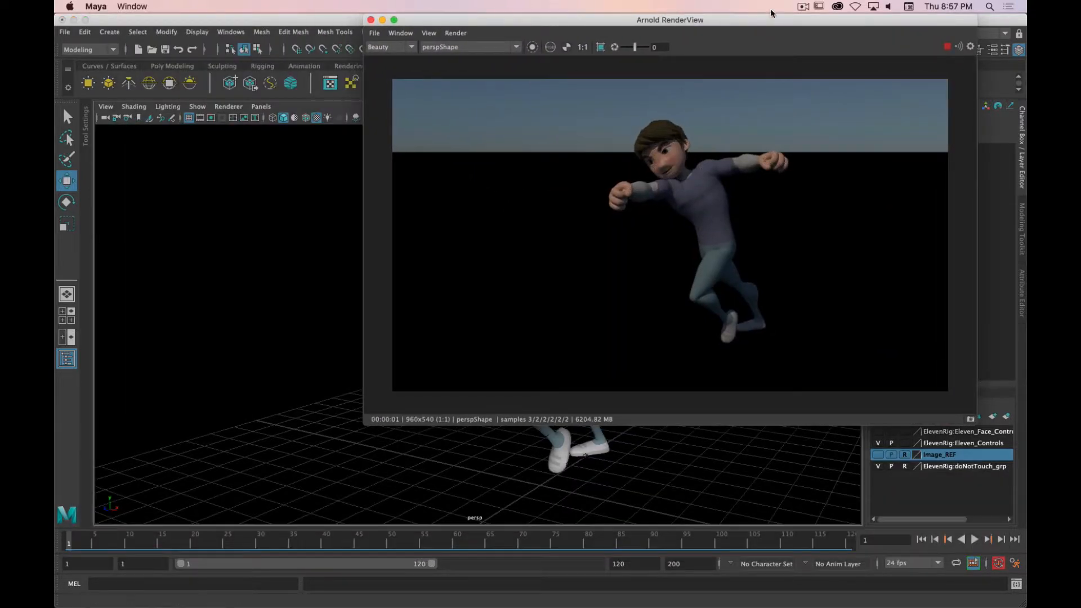
{"action": "key", "text": "alt"}
Create a polygon plane as the floor and scale it uniformly to about 50.56
{"action": "left_click", "coordinate": [170, 66]}
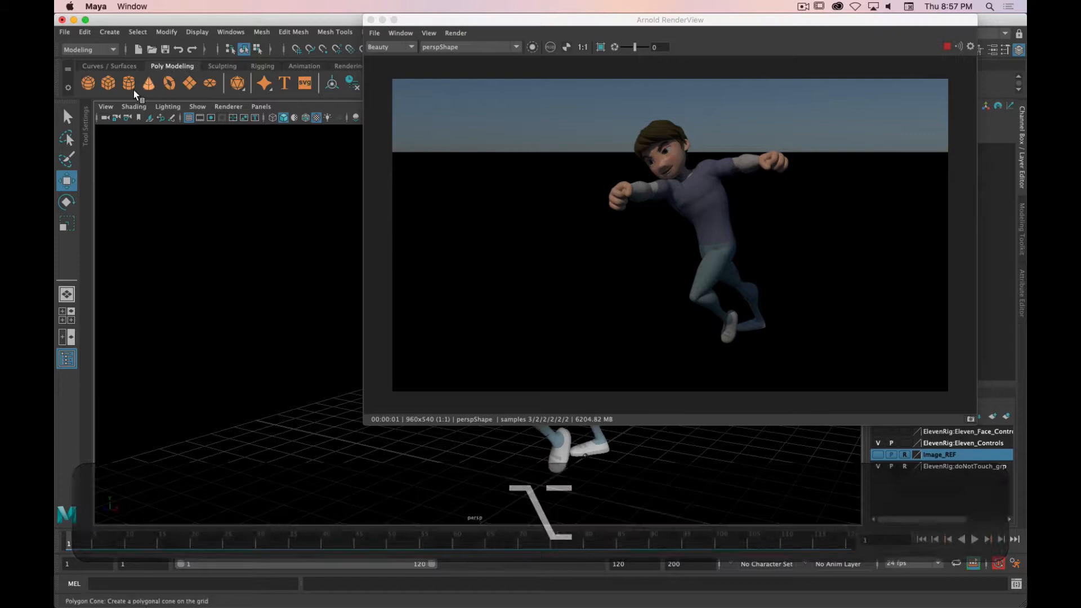
{"action": "left_click", "coordinate": [189, 84]}
{"action": "key", "text": "r"}
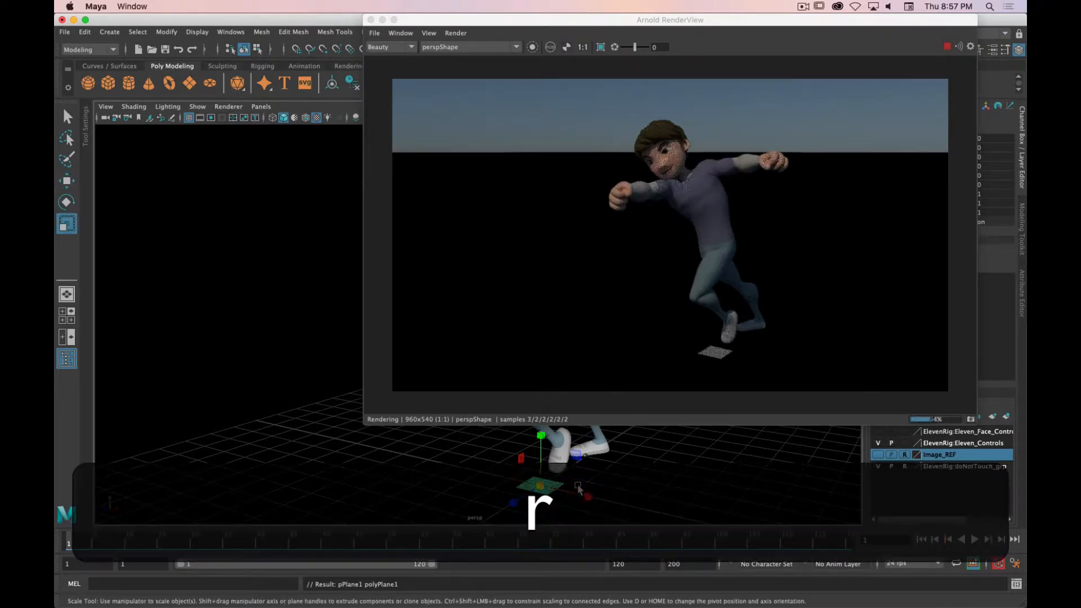
{"action": "left_click_drag", "start_coordinate": [540, 485], "coordinate": [969, 449]}
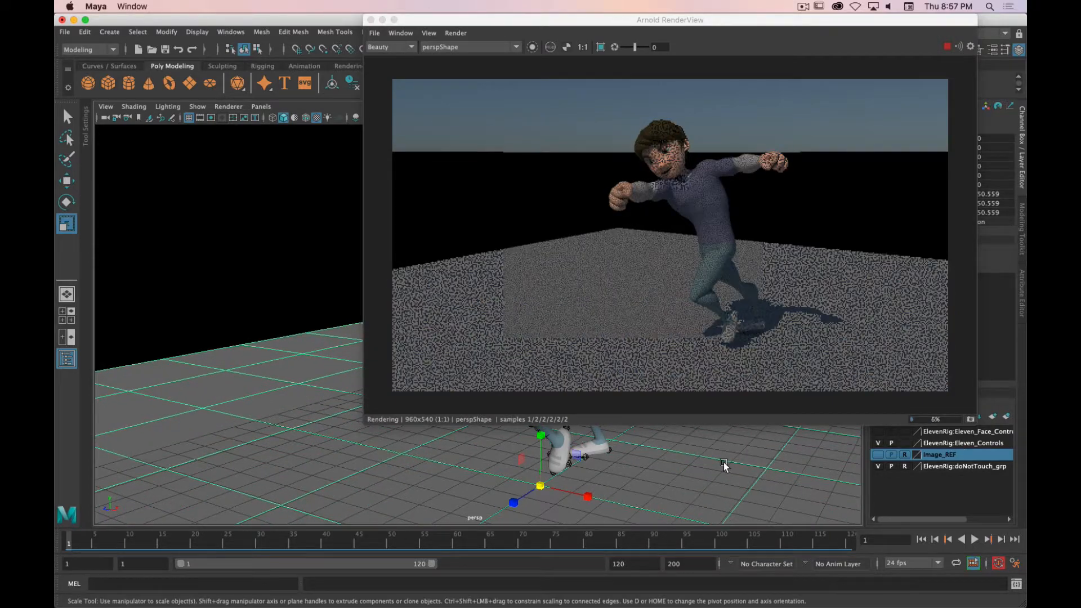
{"action": "left_click_drag", "start_coordinate": [633, 462], "coordinate": [648, 448], "text": "alt"}
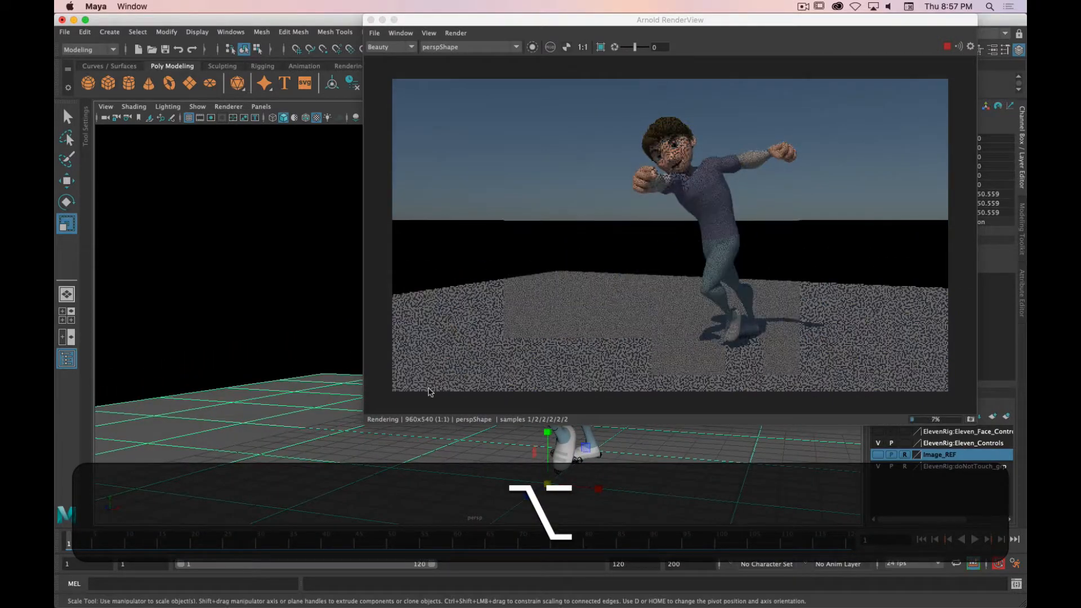
{"action": "right_click_drag", "start_coordinate": [225, 313], "coordinate": [245, 371], "text": "alt"}
{"action": "mouse_move", "coordinate": [245, 370]}
{"action": "left_mouse_down", "text": "alt"}
{"action": "mouse_move", "coordinate": [259, 367]}
{"action": "mouse_move", "coordinate": [228, 366]}
{"action": "left_mouse_up", "text": "alt"}
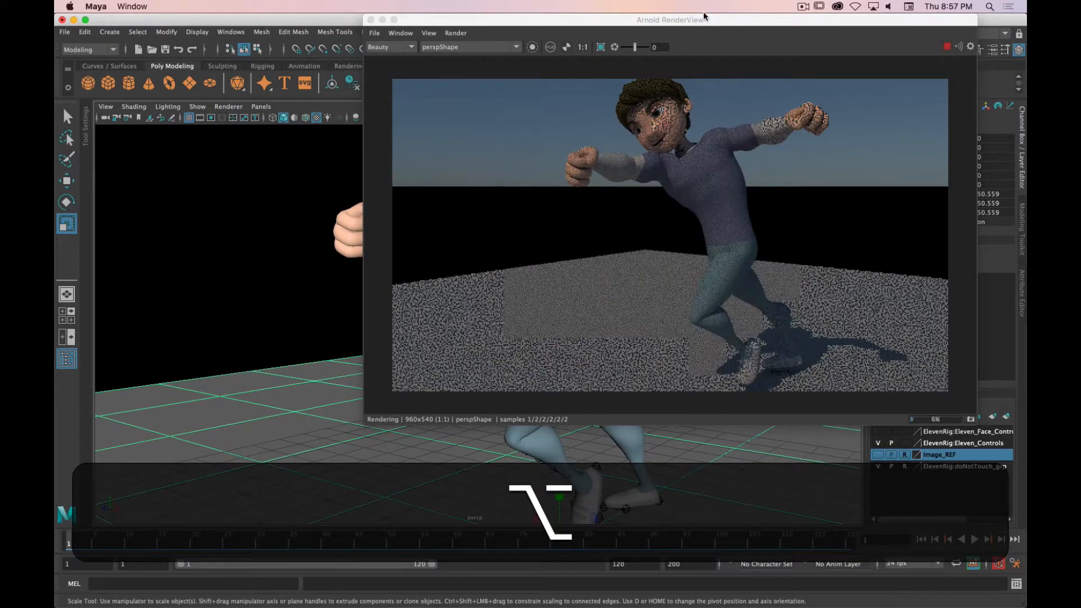
Make the Image_REF layer visible again and frame the character beside the reference image
{"action": "left_click_drag", "start_coordinate": [703, 17], "coordinate": [327, 96]}
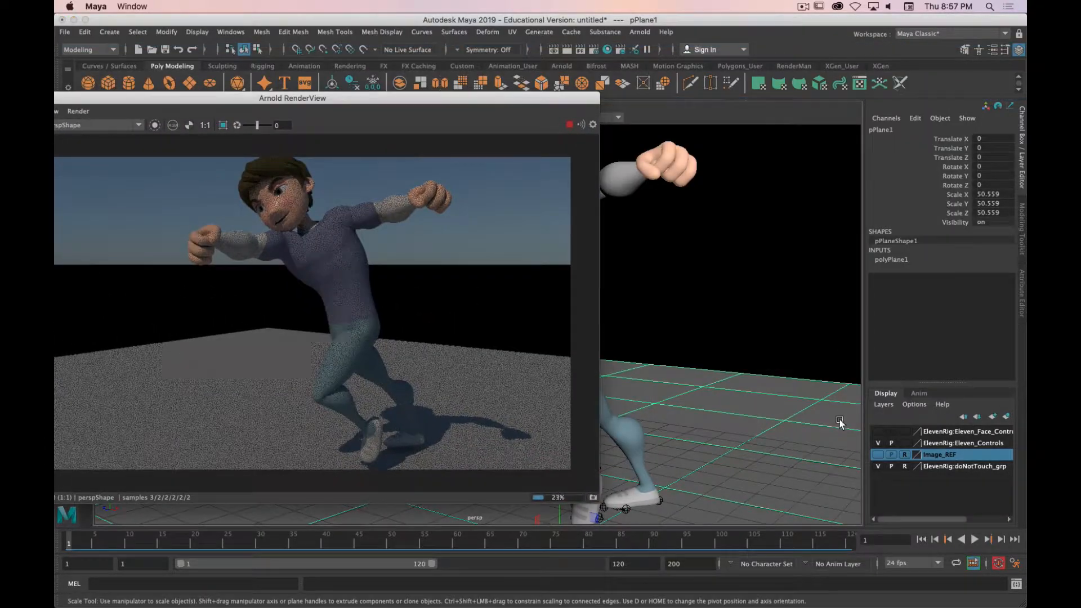
{"action": "left_click", "coordinate": [878, 454]}
{"action": "left_click_drag", "start_coordinate": [774, 297], "coordinate": [699, 300], "text": "alt"}
{"action": "middle_click_drag", "start_coordinate": [698, 300], "coordinate": [722, 279], "text": "alt"}
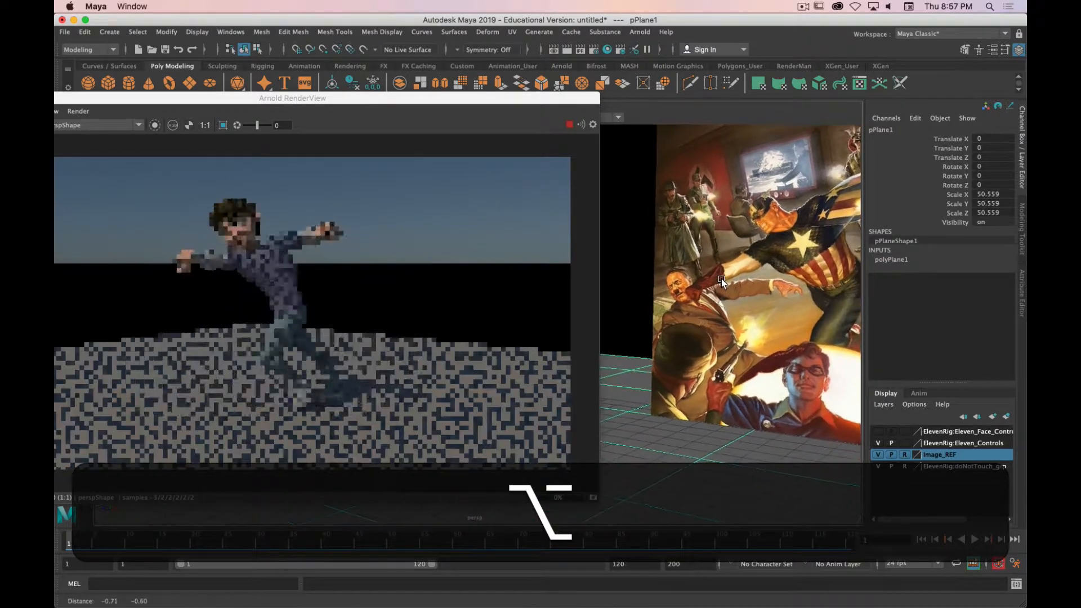
{"action": "middle_click_drag", "start_coordinate": [345, 311], "coordinate": [351, 313], "text": "alt"}
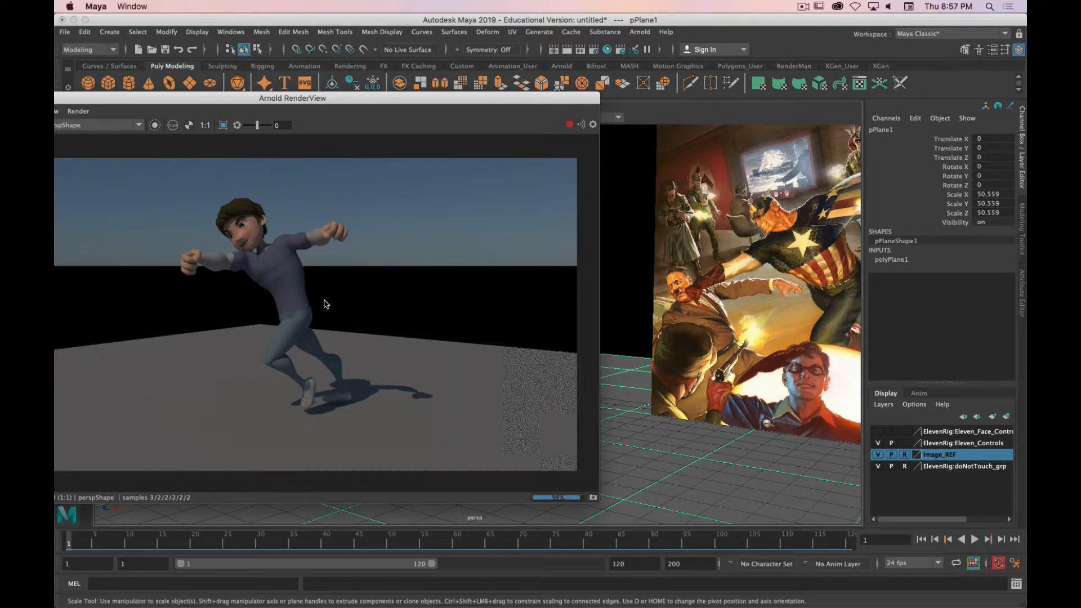
Compare the rendered pose with the viewport and reference image, and minimize the render window
{"action": "left_click_drag", "start_coordinate": [315, 104], "coordinate": [497, 84]}
{"action": "key", "text": "alt"}
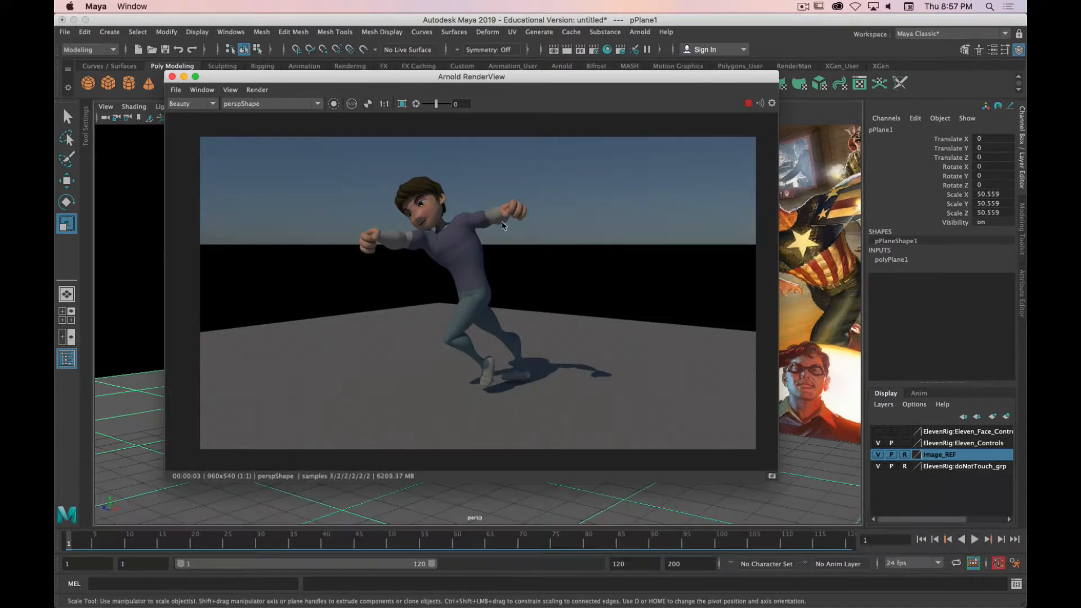
{"action": "left_click_drag", "start_coordinate": [518, 80], "coordinate": [475, 353]}
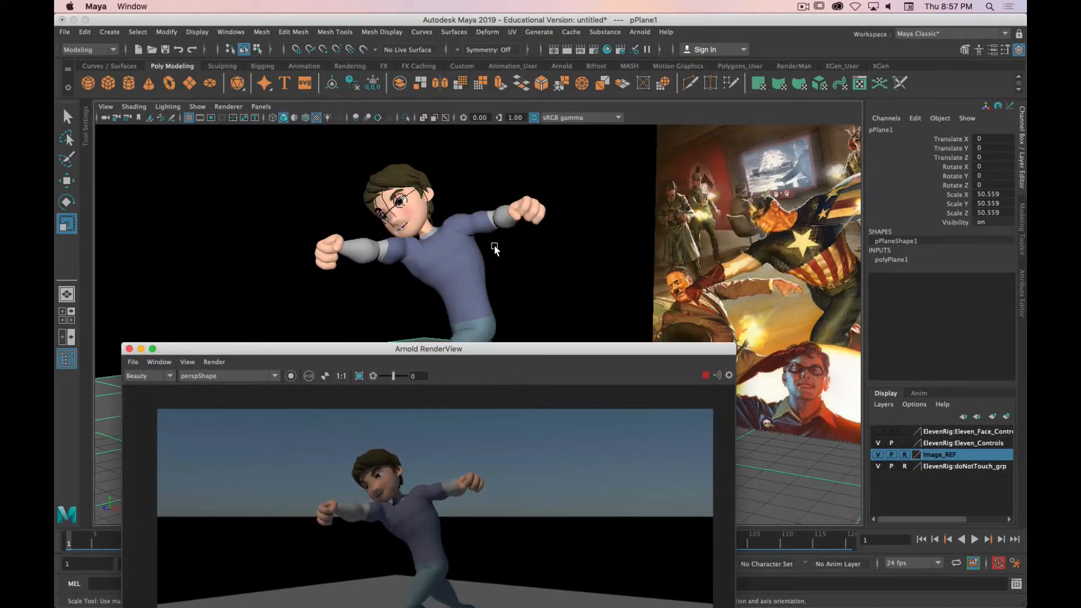
{"action": "left_click", "coordinate": [528, 220]}
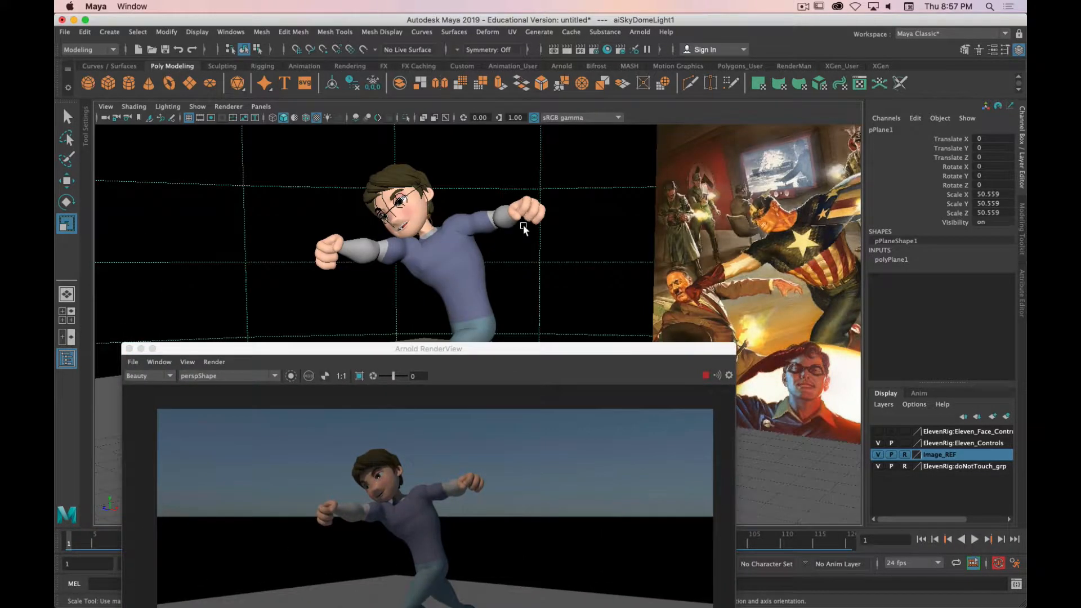
{"action": "double_click", "coordinate": [518, 348]}
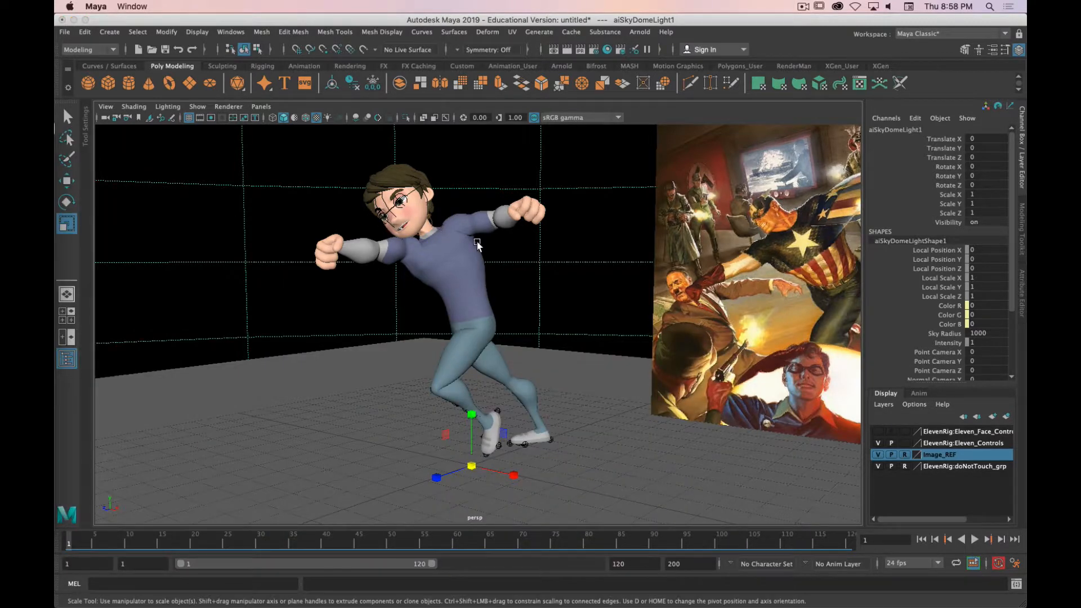
Turn NURBS curve display back on to show the rig controls, and switch the viewport to wireframe
{"action": "left_click", "coordinate": [198, 107]}
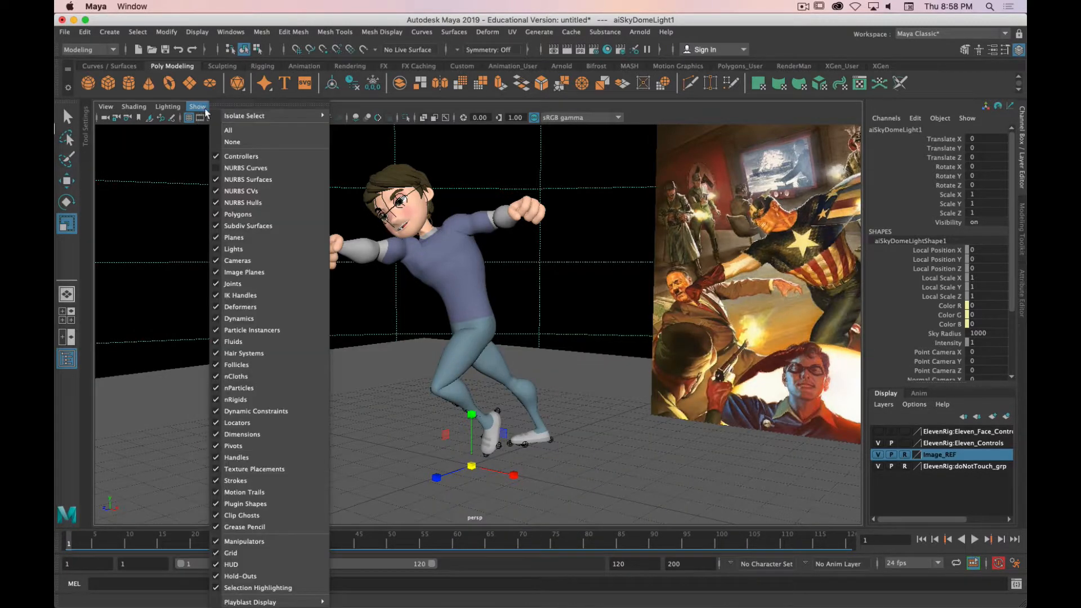
{"action": "left_click", "coordinate": [235, 167]}
{"action": "left_click_drag", "start_coordinate": [477, 212], "coordinate": [464, 310], "text": "alt"}
{"action": "right_click_drag", "start_coordinate": [465, 309], "coordinate": [488, 315], "text": "alt"}
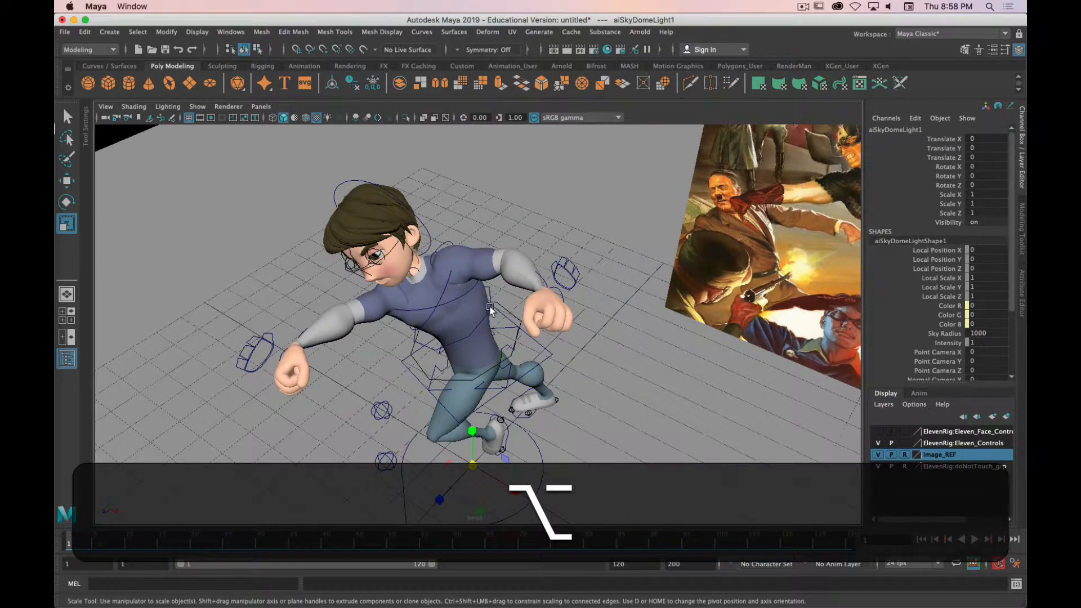
{"action": "mouse_move", "coordinate": [492, 303]}
{"action": "left_mouse_down", "text": "alt"}
{"action": "mouse_move", "coordinate": [500, 299]}
{"action": "mouse_move", "coordinate": [478, 306]}
{"action": "left_mouse_up", "text": "alt"}
{"action": "key", "text": "alt+4"}
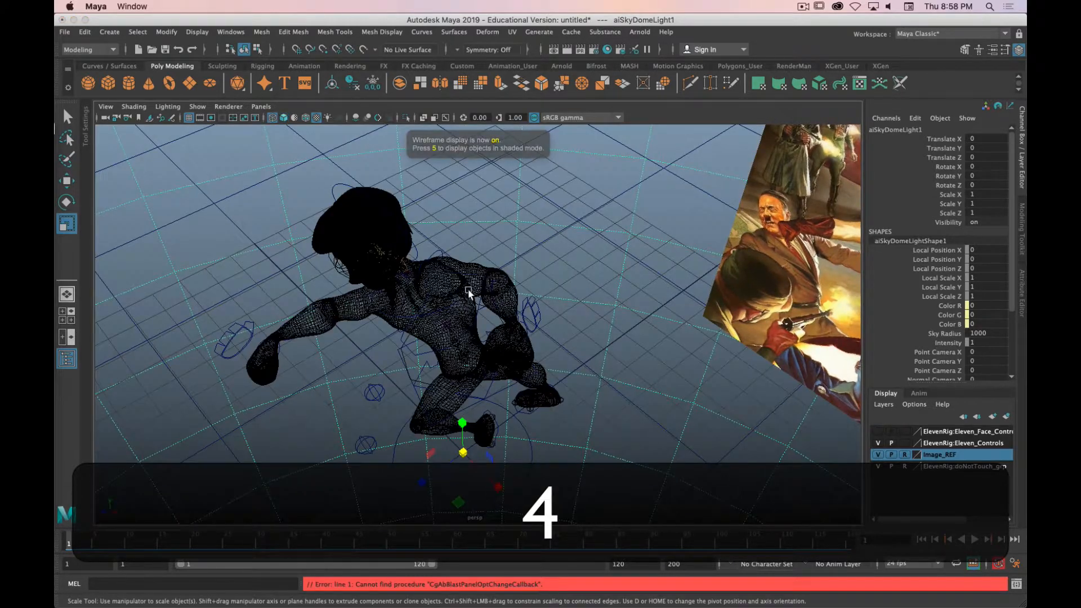
Rotate the left shoulder FK control to about 38.3, -21.0, -32.6 and check the raised arm in textured display
{"action": "left_click", "coordinate": [473, 276]}
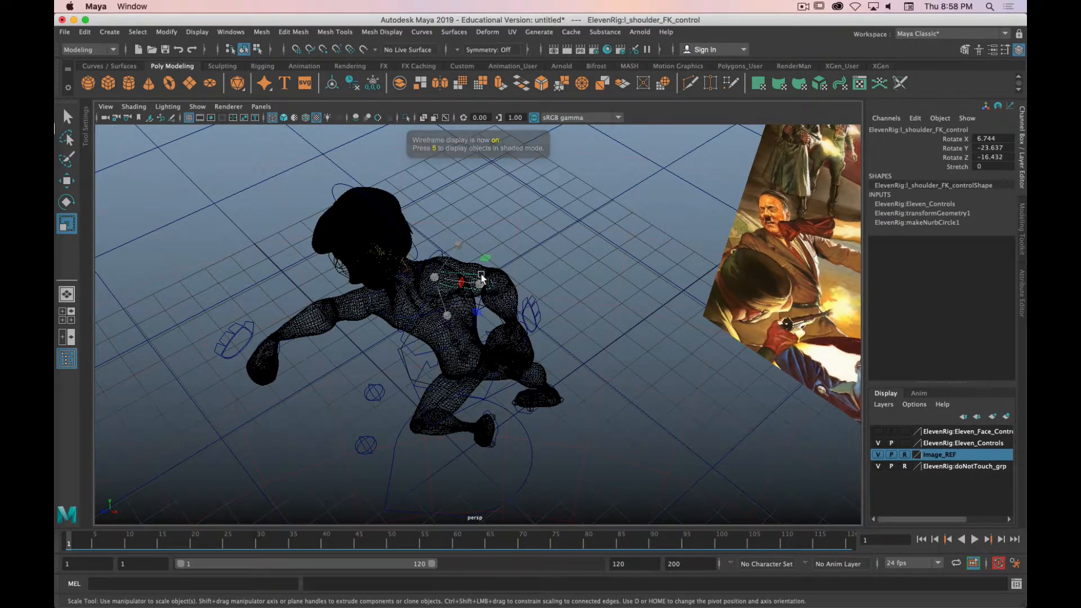
{"action": "key", "text": "e"}
{"action": "left_click_drag", "start_coordinate": [486, 285], "coordinate": [473, 189], "text": "alt"}
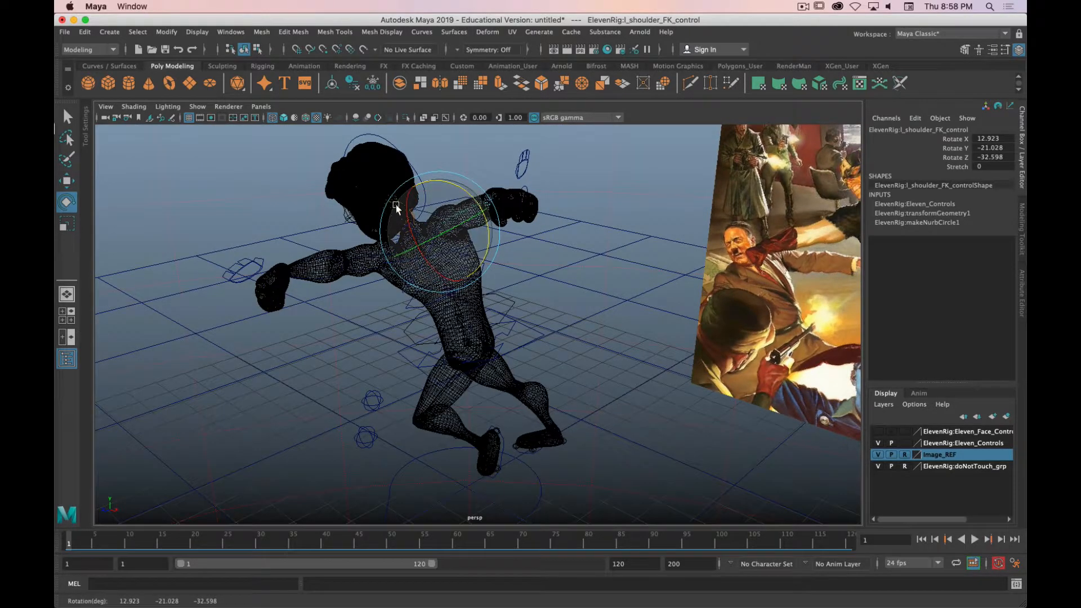
{"action": "mouse_move", "coordinate": [409, 209]}
{"action": "left_mouse_down"}
{"action": "mouse_move", "coordinate": [414, 235]}
{"action": "mouse_move", "coordinate": [481, 250]}
{"action": "mouse_move", "coordinate": [437, 261]}
{"action": "left_mouse_up"}
{"action": "key", "text": "6"}
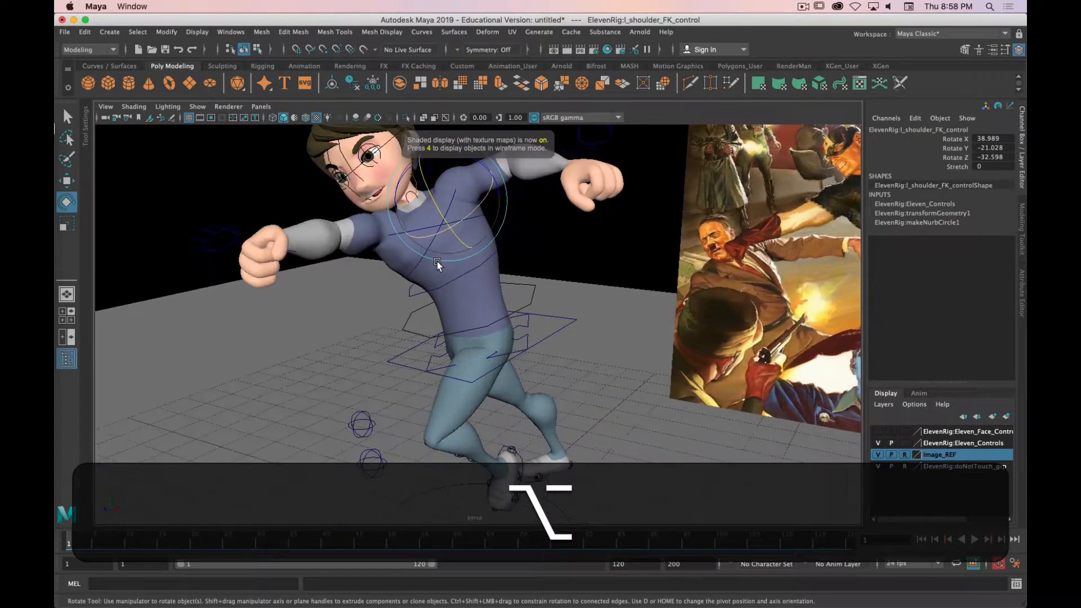
{"action": "mouse_move", "coordinate": [513, 283]}
{"action": "left_mouse_down", "text": "alt"}
{"action": "mouse_move", "coordinate": [476, 281]}
{"action": "mouse_move", "coordinate": [444, 248]}
{"action": "left_mouse_up", "text": "alt"}
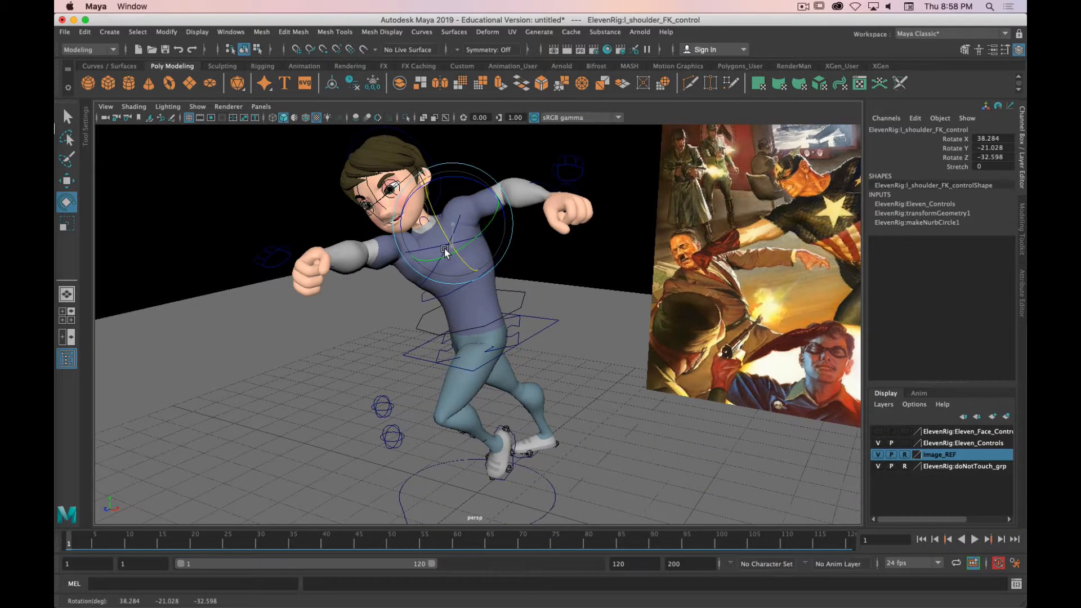
Bend the left elbow by rotating its FK control to about -24.6, 62.3, 4.1
{"action": "left_click", "coordinate": [531, 185]}
{"action": "key", "text": "4"}
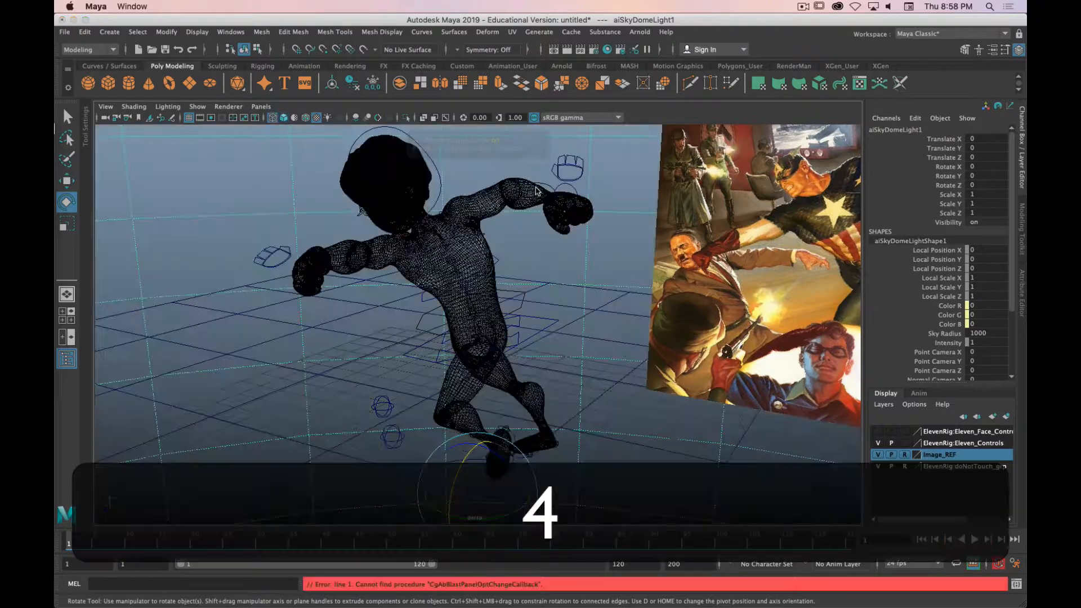
{"action": "left_click", "coordinate": [542, 185]}
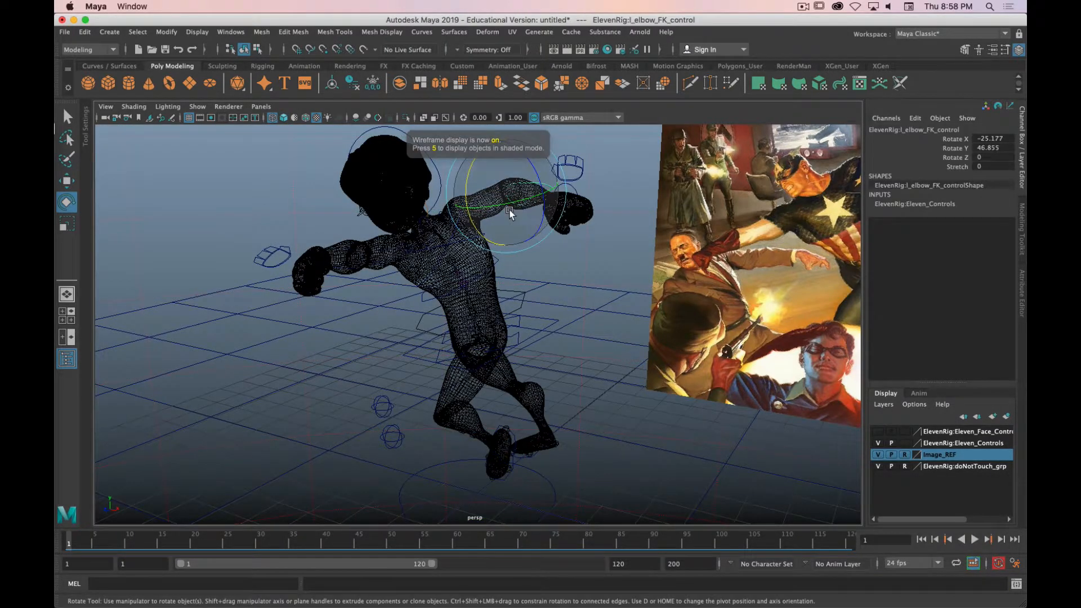
{"action": "key", "text": "6"}
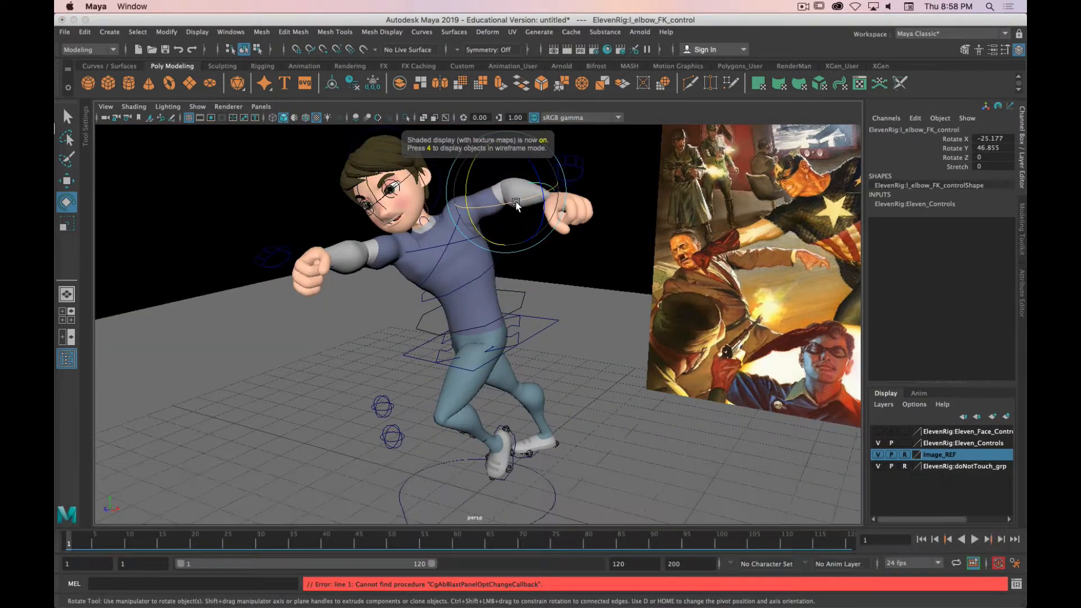
{"action": "mouse_move", "coordinate": [510, 211]}
{"action": "left_mouse_down"}
{"action": "mouse_move", "coordinate": [505, 198]}
{"action": "mouse_move", "coordinate": [506, 209]}
{"action": "mouse_move", "coordinate": [530, 181]}
{"action": "mouse_move", "coordinate": [540, 196]}
{"action": "left_mouse_up"}
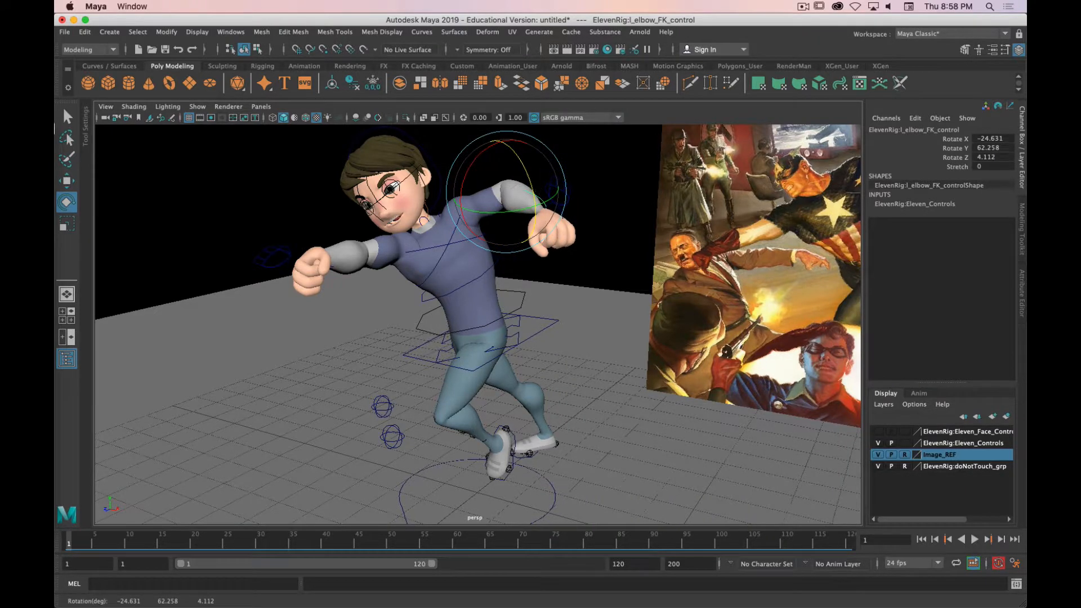
Bring up the Arnold render beside the viewport and rotate the head control to about 19.3, 13.7, 37.0
{"action": "left_click_drag", "start_coordinate": [54, 124], "coordinate": [740, 62]}
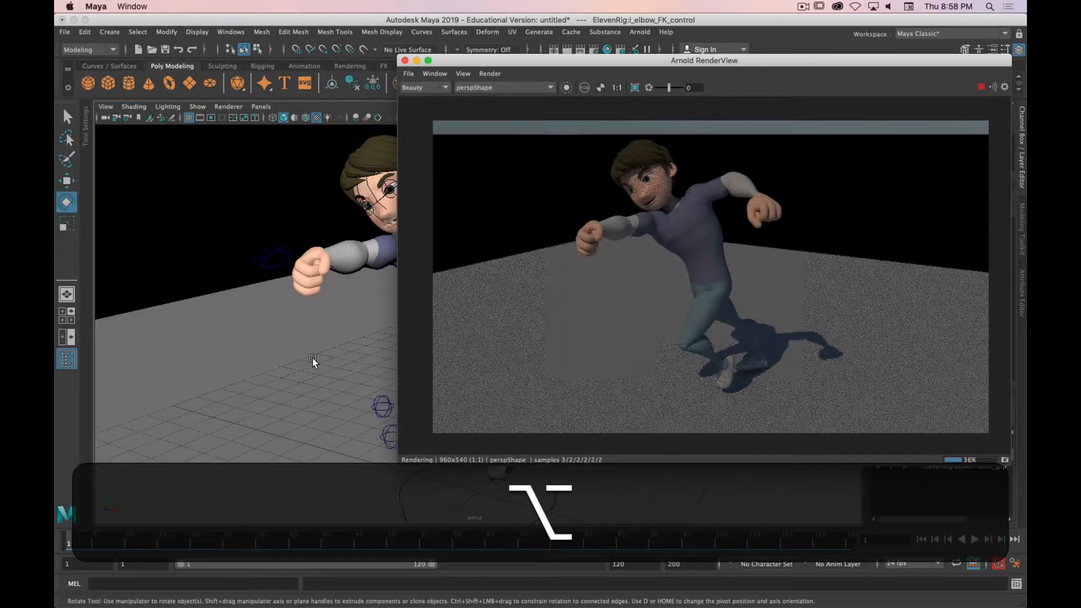
{"action": "left_click_drag", "start_coordinate": [313, 358], "coordinate": [296, 350], "text": "alt"}
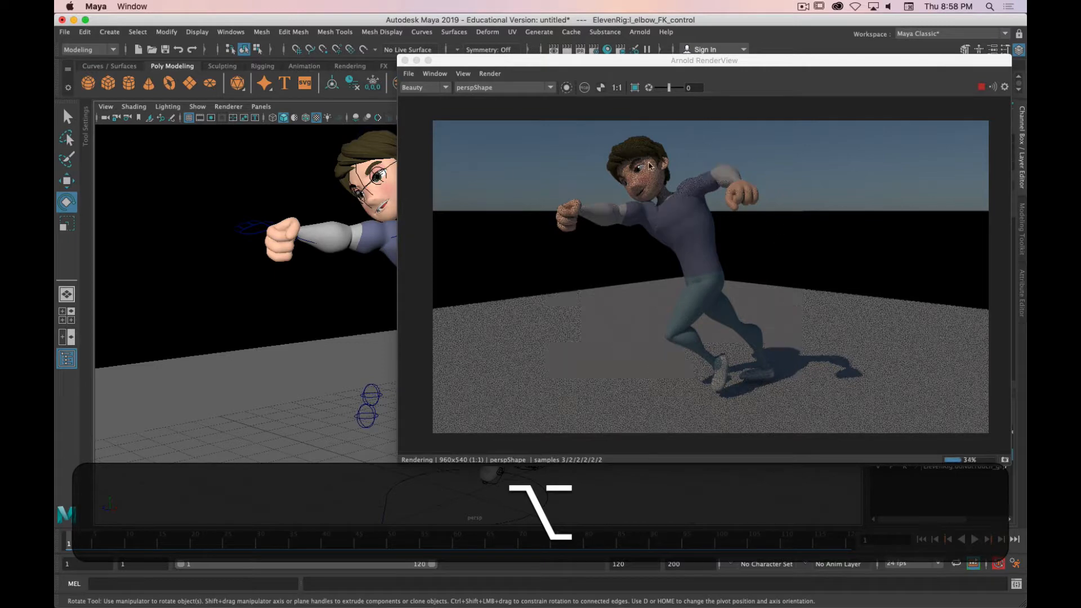
{"action": "left_click", "coordinate": [369, 140]}
{"action": "left_click_drag", "start_coordinate": [360, 187], "coordinate": [380, 220]}
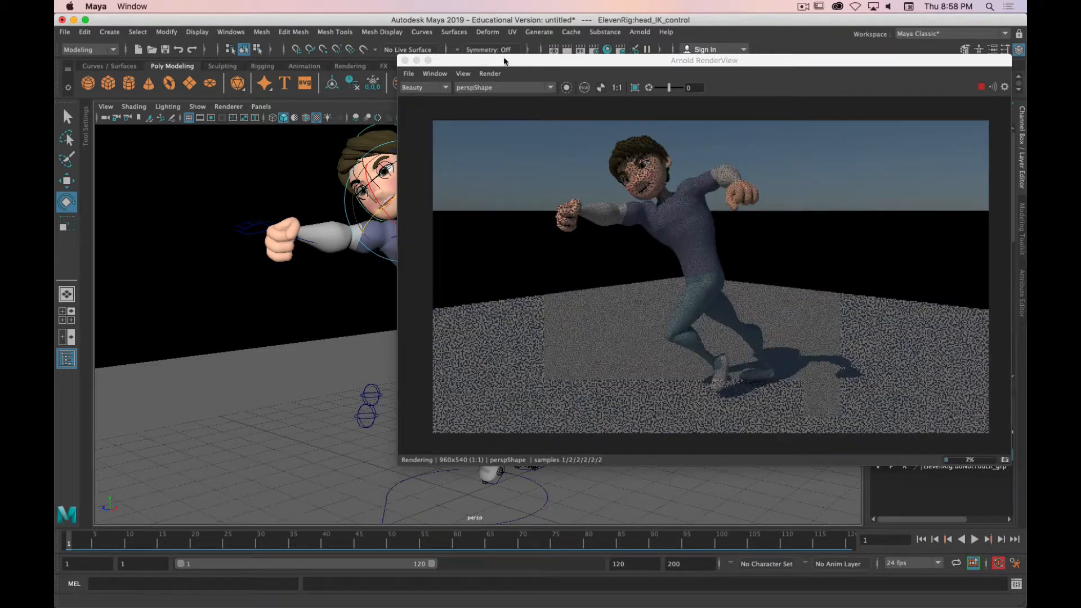
Undock the Arnold RenderView from the main window and clear it away from the character viewport
{"action": "left_click_drag", "start_coordinate": [504, 61], "coordinate": [458, 185]}
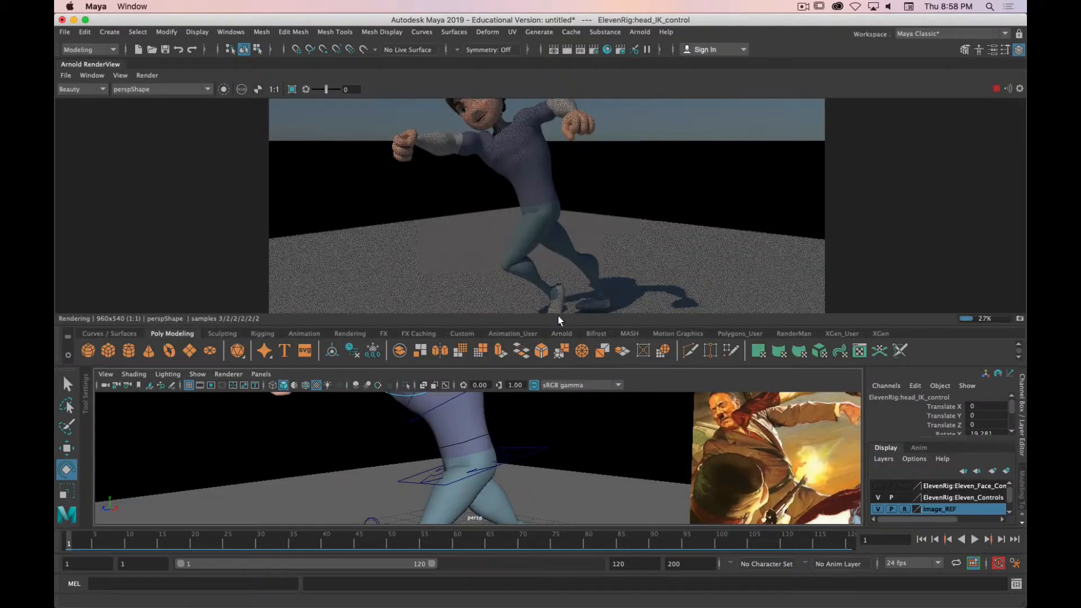
{"action": "left_click_drag", "start_coordinate": [99, 64], "coordinate": [102, 148]}
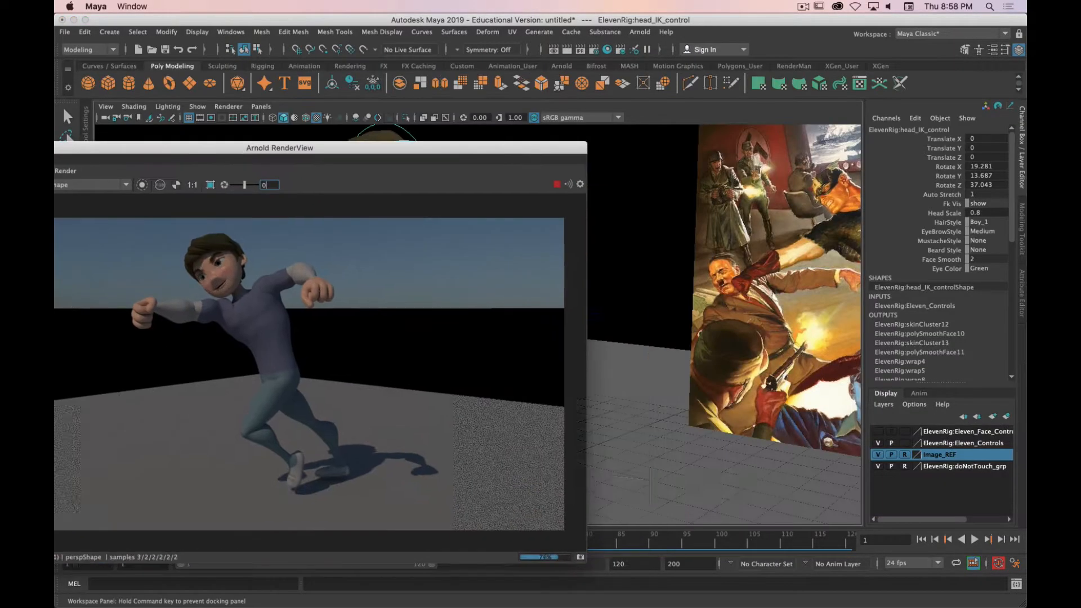
{"action": "left_click_drag", "start_coordinate": [273, 147], "coordinate": [203, 148]}
{"action": "key", "text": "super+w"}
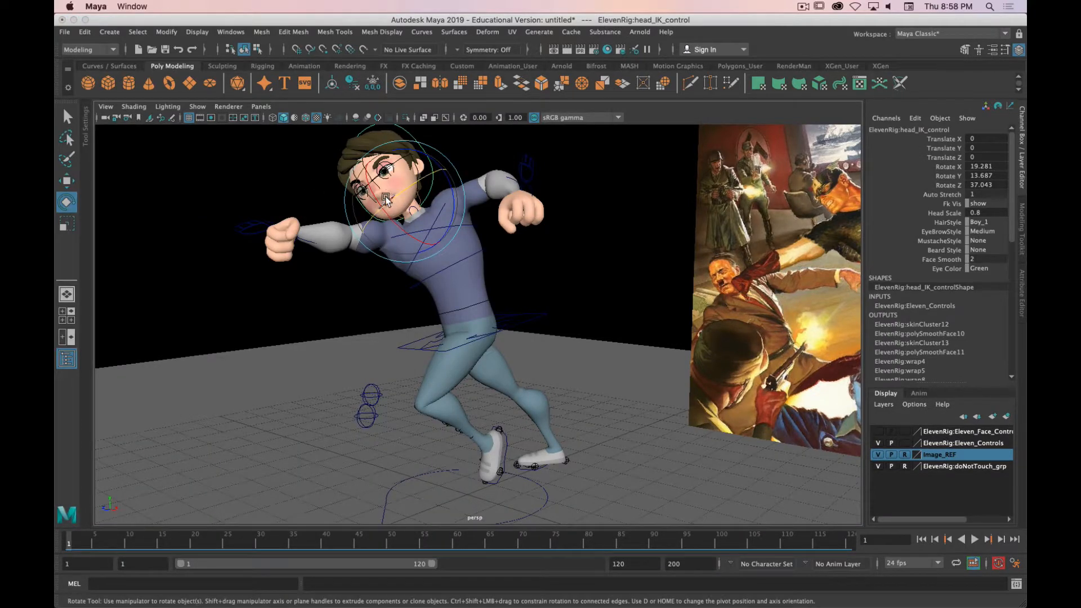
Rotate the head control to about 25.8 in X and check the head pose in the Arnold render
{"action": "left_click_drag", "start_coordinate": [387, 200], "coordinate": [382, 204]}
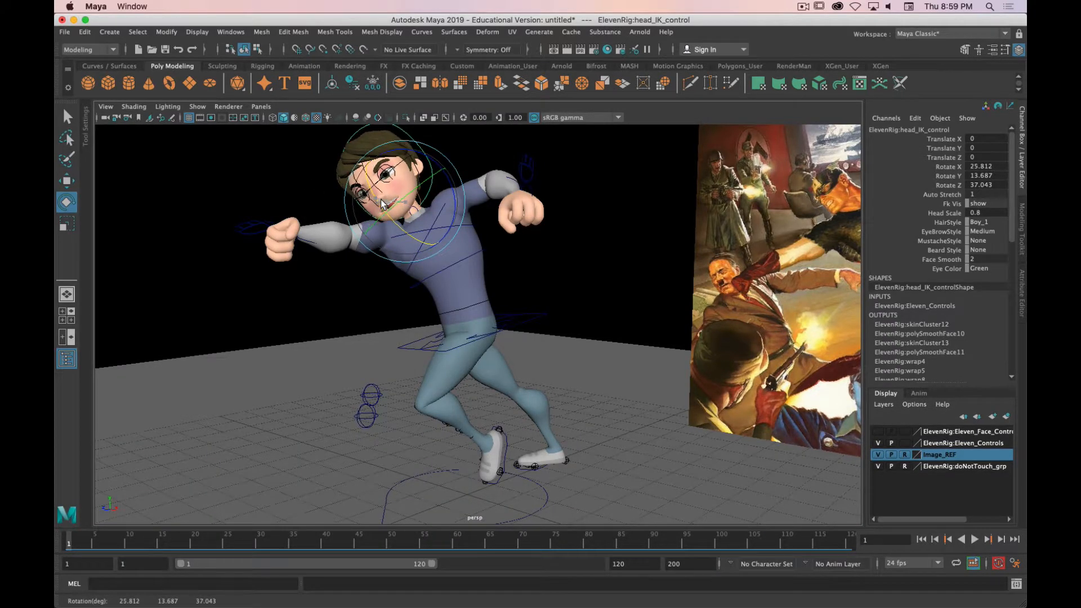
{"action": "left_click_drag", "start_coordinate": [54, 52], "coordinate": [573, 80]}
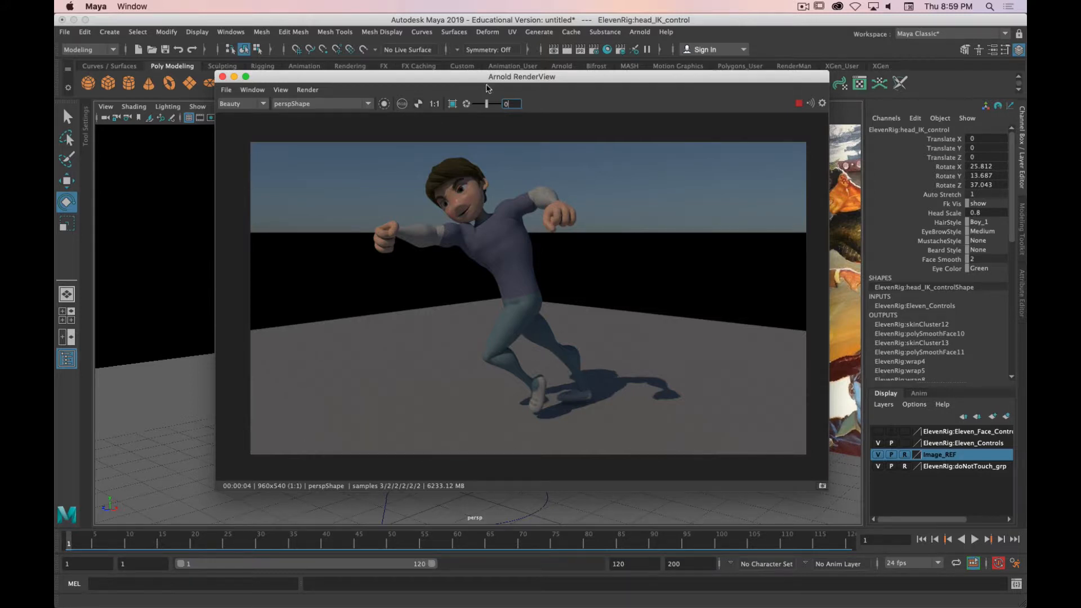
{"action": "left_click_drag", "start_coordinate": [478, 80], "coordinate": [0, 96]}
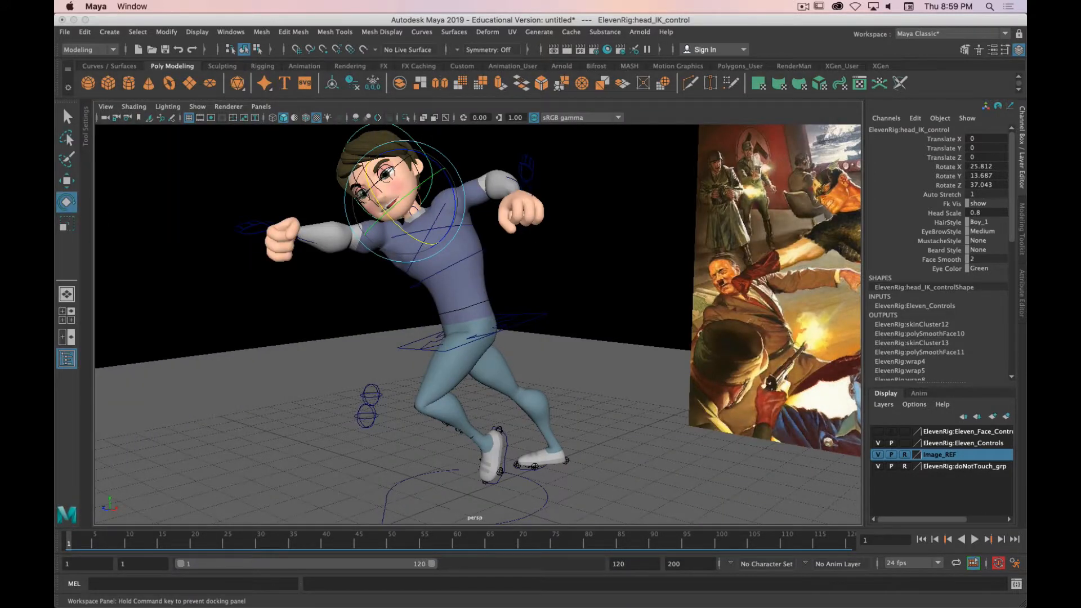
Set R Arm IKBlend and L Arm IKBlend to 0 on the Global_Scale control
{"action": "left_click", "coordinate": [545, 495]}
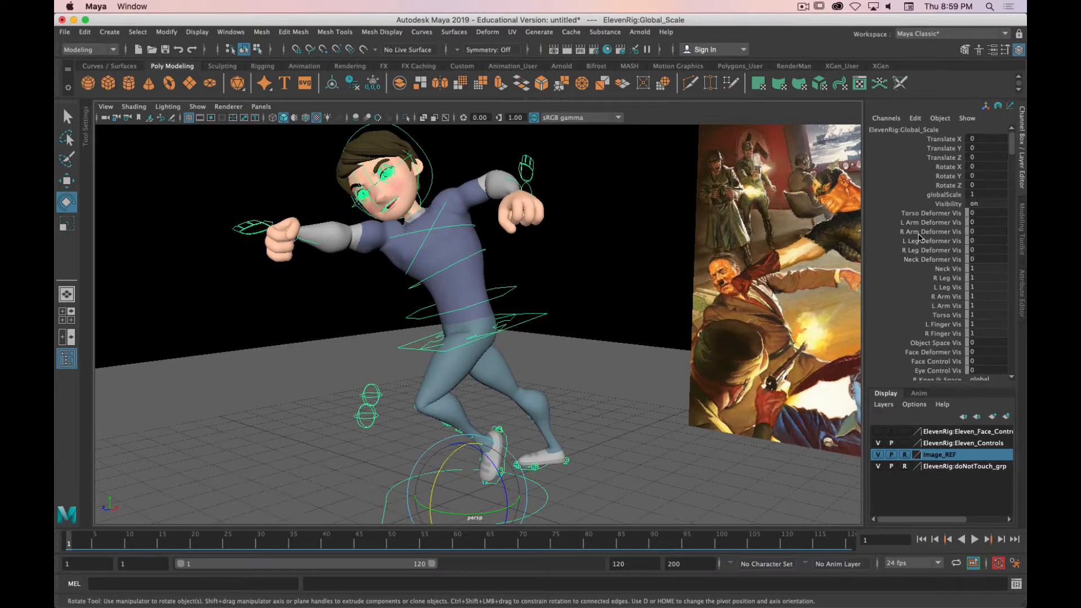
{"action": "scroll", "coordinate": [920, 237], "scroll_direction": "down", "scroll_amount": 7}
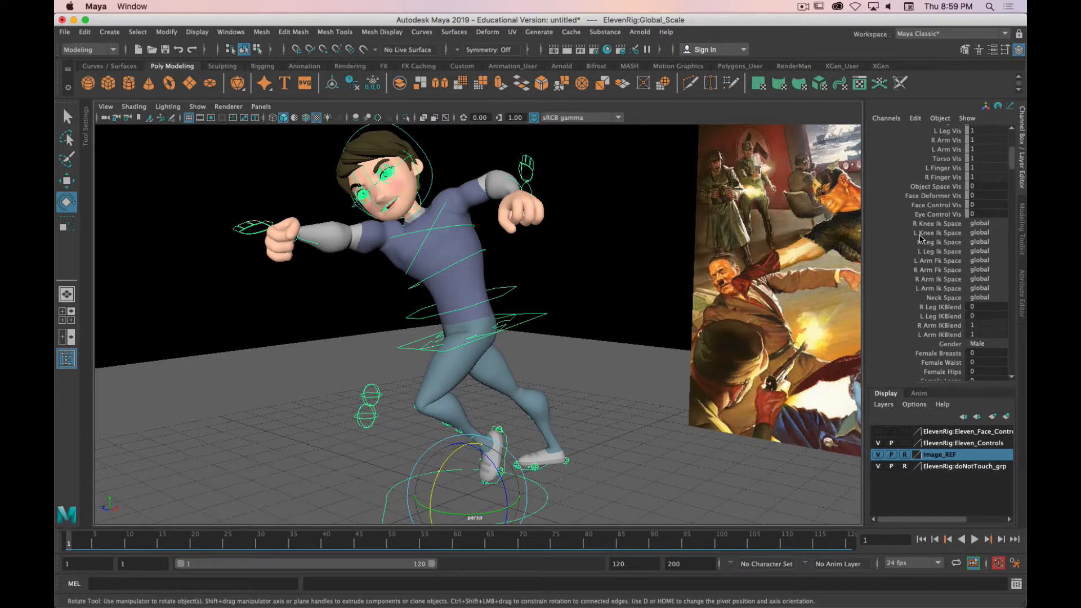
{"action": "scroll", "coordinate": [922, 239], "scroll_direction": "down", "scroll_amount": 2}
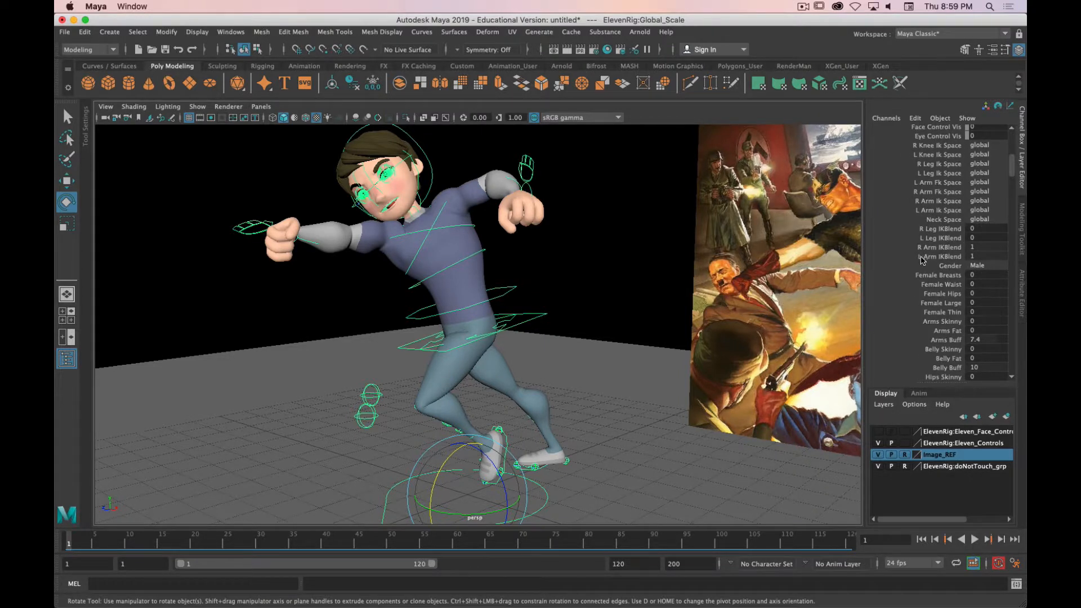
{"action": "double_click", "coordinate": [981, 249]}
{"action": "type", "text": "0"}
{"action": "key", "text": "Return"}
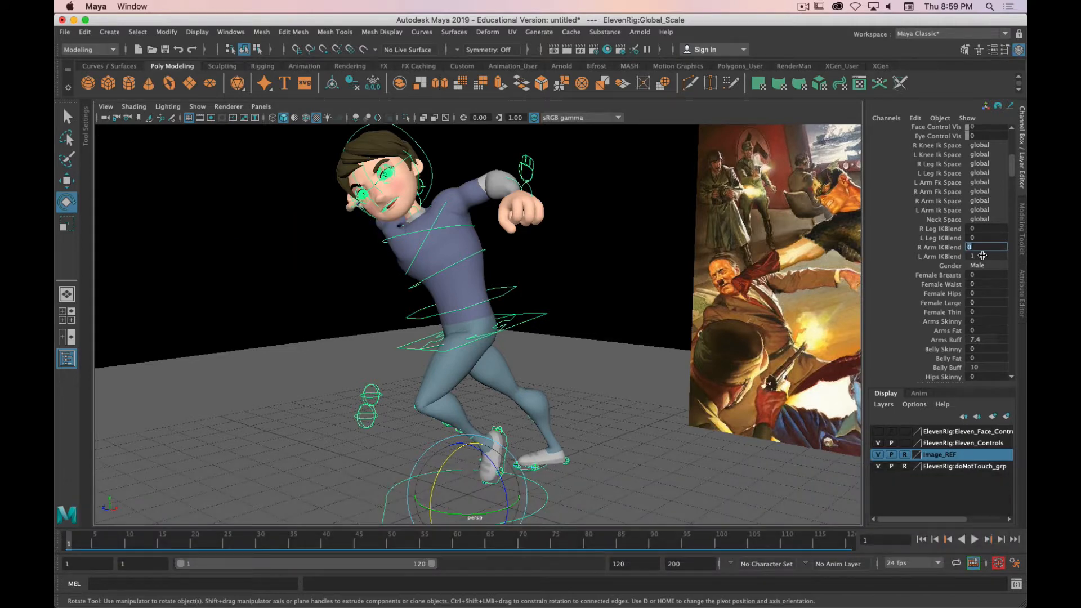
{"action": "double_click", "coordinate": [982, 256]}
{"action": "type", "text": "0"}
{"action": "key", "text": "Return"}
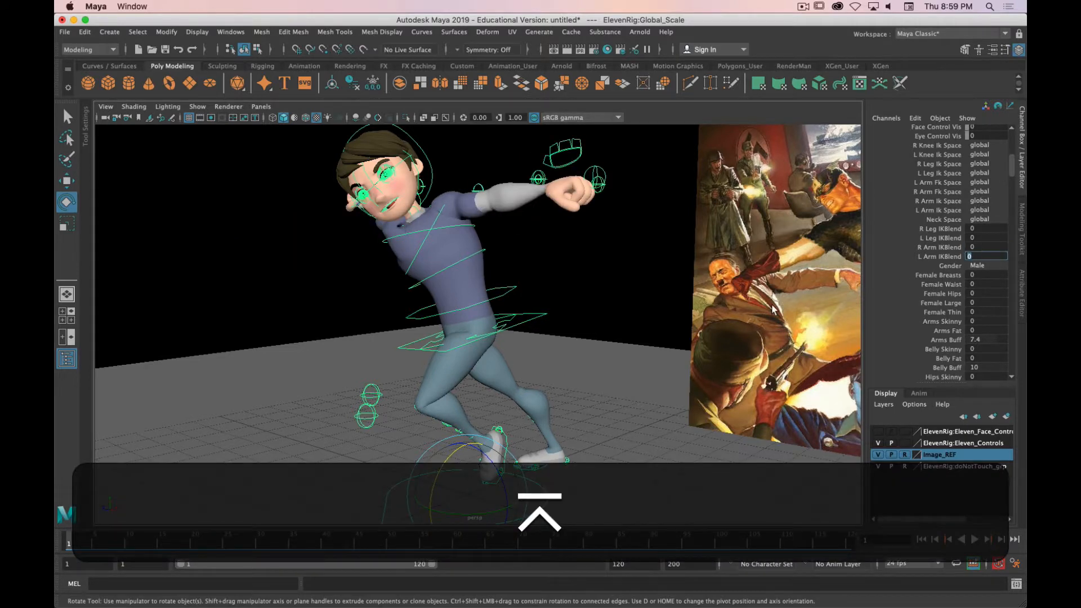
Try posing the left arm by moving its wrist IK control in front of the body
{"action": "left_click_drag", "start_coordinate": [772, 309], "coordinate": [591, 246], "text": "alt"}
{"action": "left_click", "coordinate": [606, 172]}
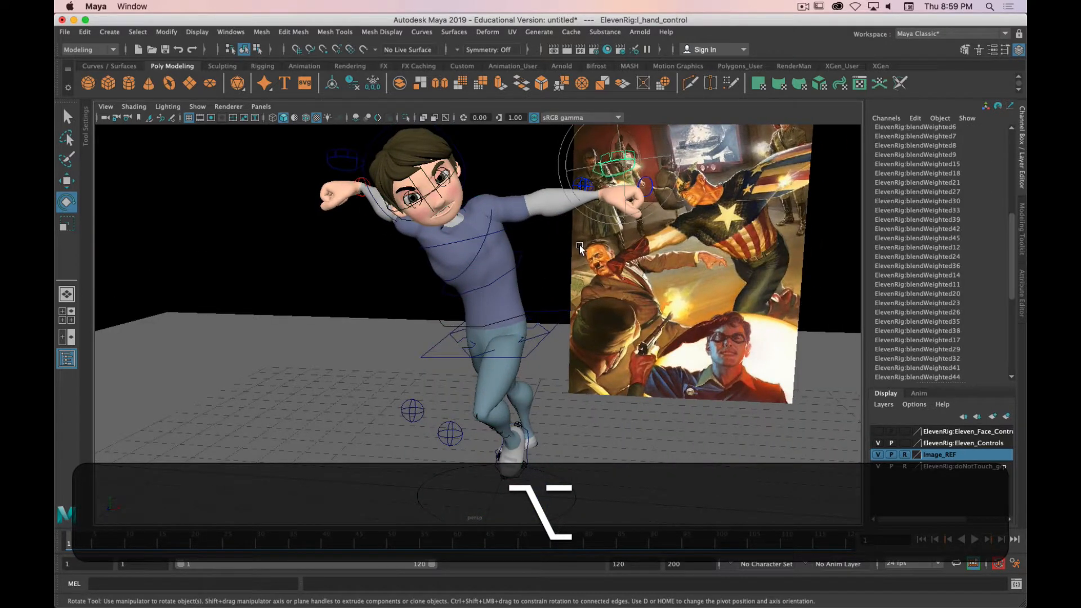
{"action": "key", "text": "q"}
{"action": "key", "text": "w"}
{"action": "left_click_drag", "start_coordinate": [624, 175], "coordinate": [377, 236], "text": "alt"}
{"action": "left_click", "coordinate": [588, 226]}
{"action": "left_click_drag", "start_coordinate": [425, 266], "coordinate": [507, 260], "text": "alt"}
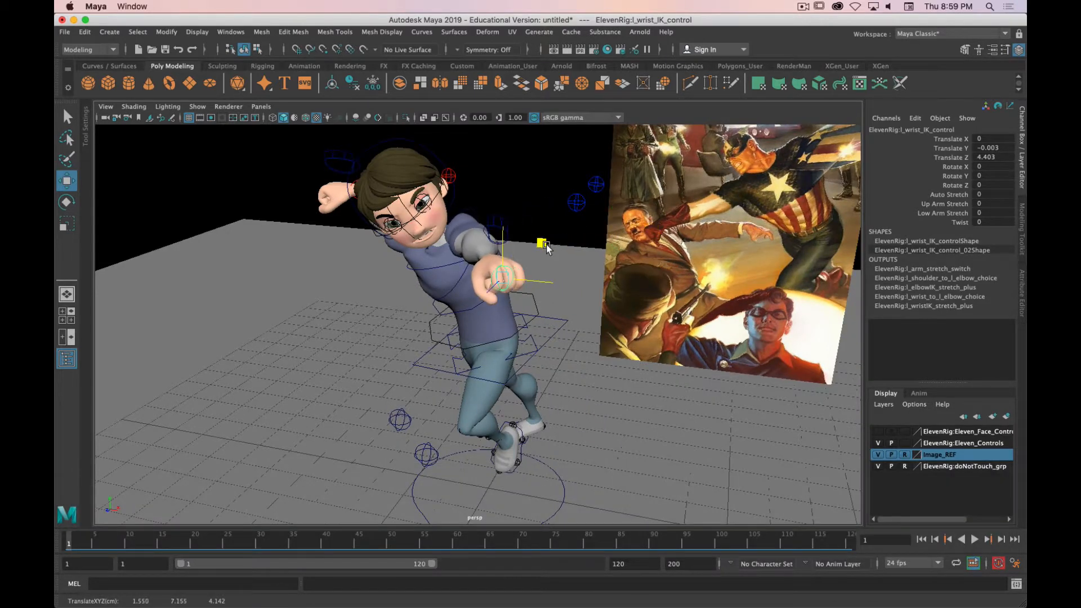
Undo the wrist control moves and both arm IKBlend changes
{"action": "key", "text": "z"}
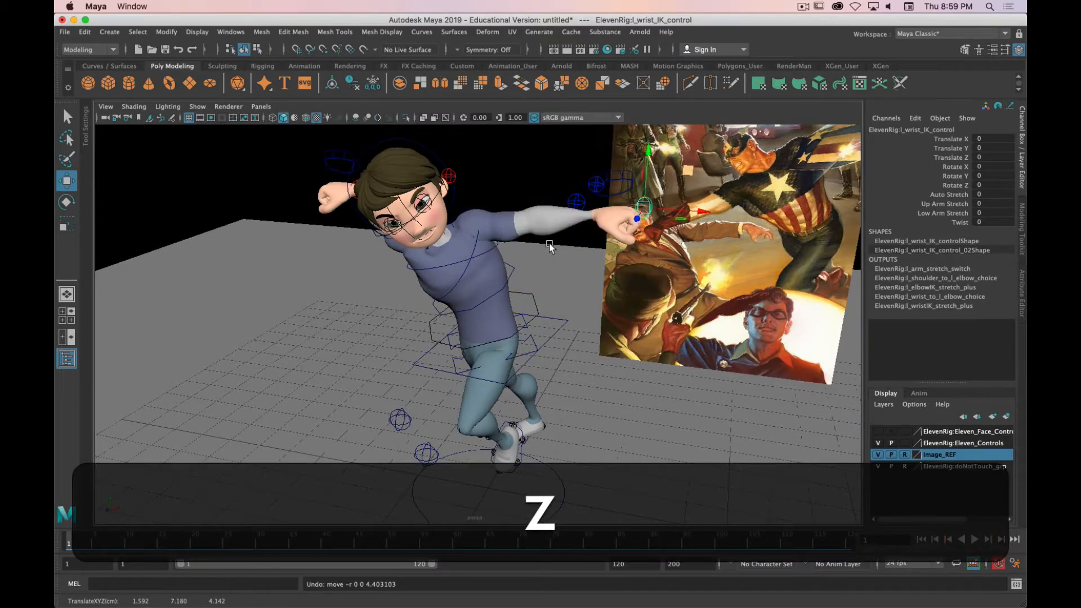
{"action": "key", "text": "z"}
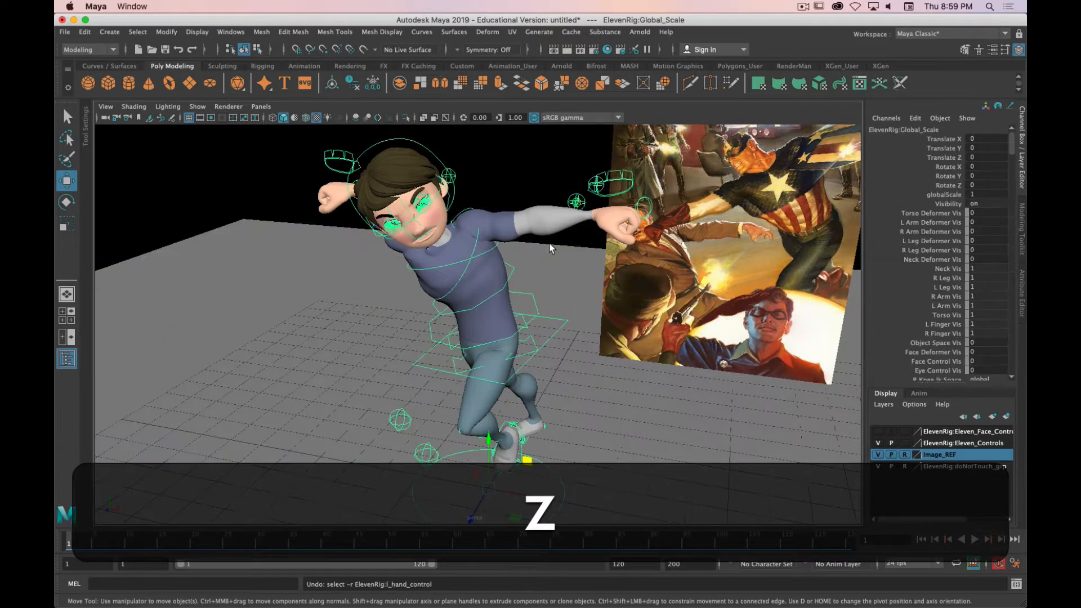
{"action": "key", "text": "z"}
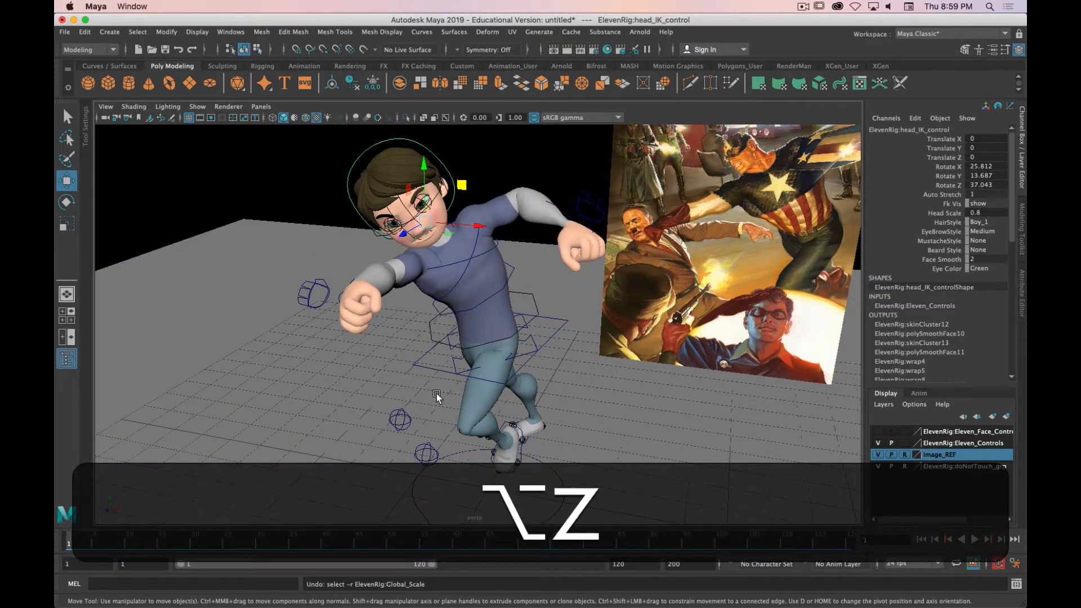
Check the full character pose in the Arnold RenderView
{"action": "left_click_drag", "start_coordinate": [550, 248], "coordinate": [424, 376], "text": "alt"}
{"action": "right_click_drag", "start_coordinate": [425, 377], "coordinate": [403, 367], "text": "alt"}
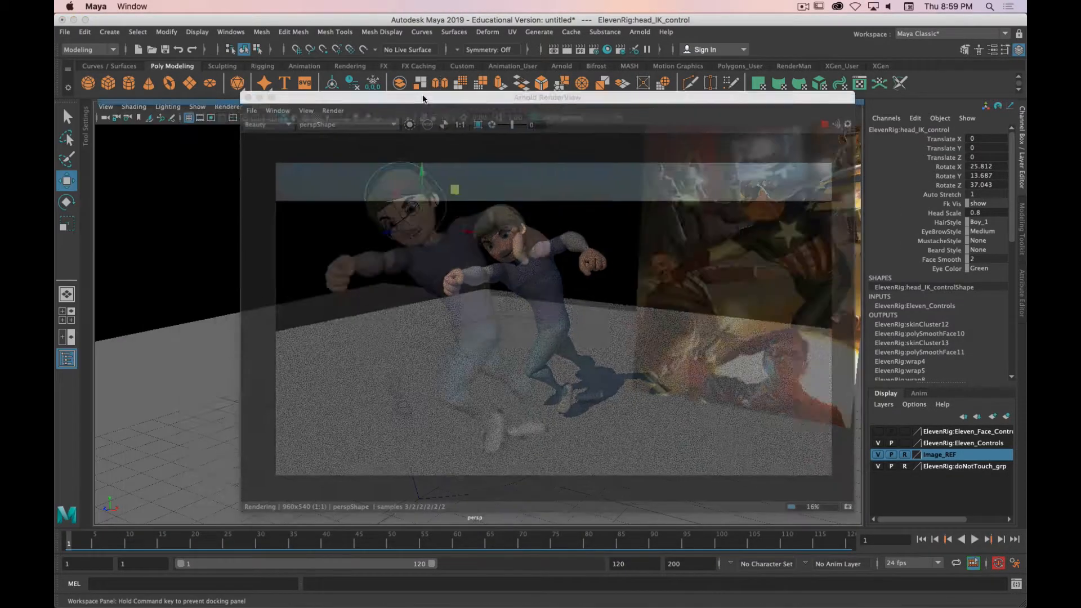
{"action": "left_click_drag", "start_coordinate": [425, 98], "coordinate": [369, 54]}
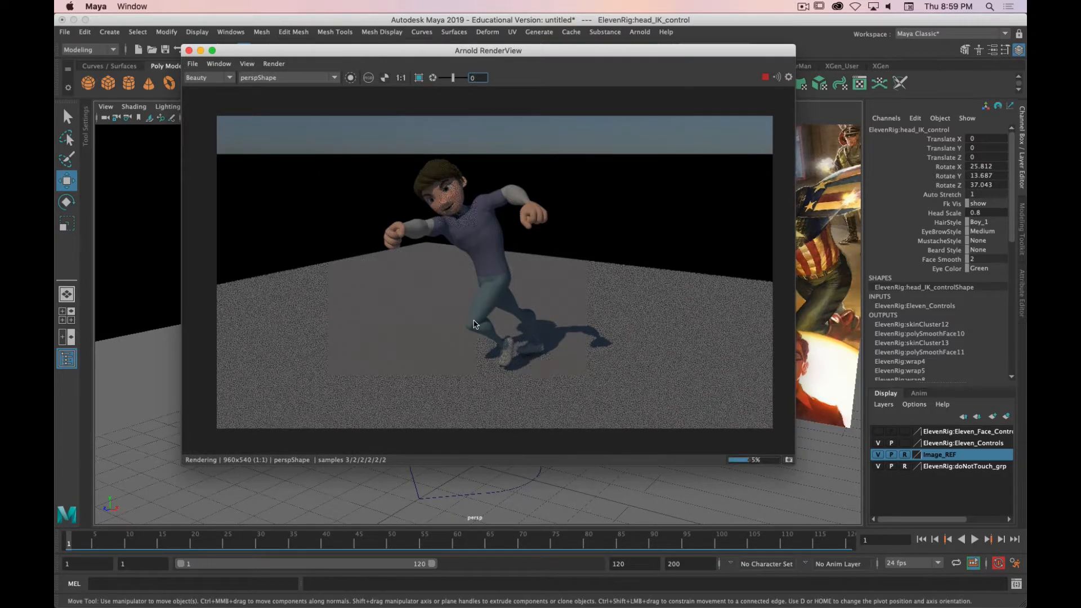
{"action": "key", "text": "super+period"}
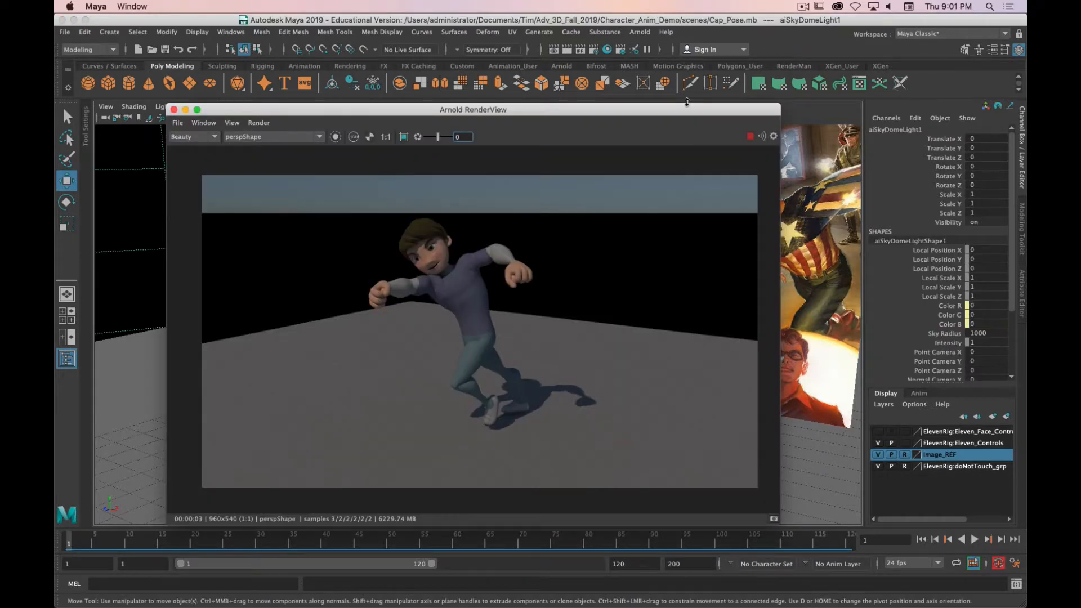
{"action": "key", "text": "super+period"}
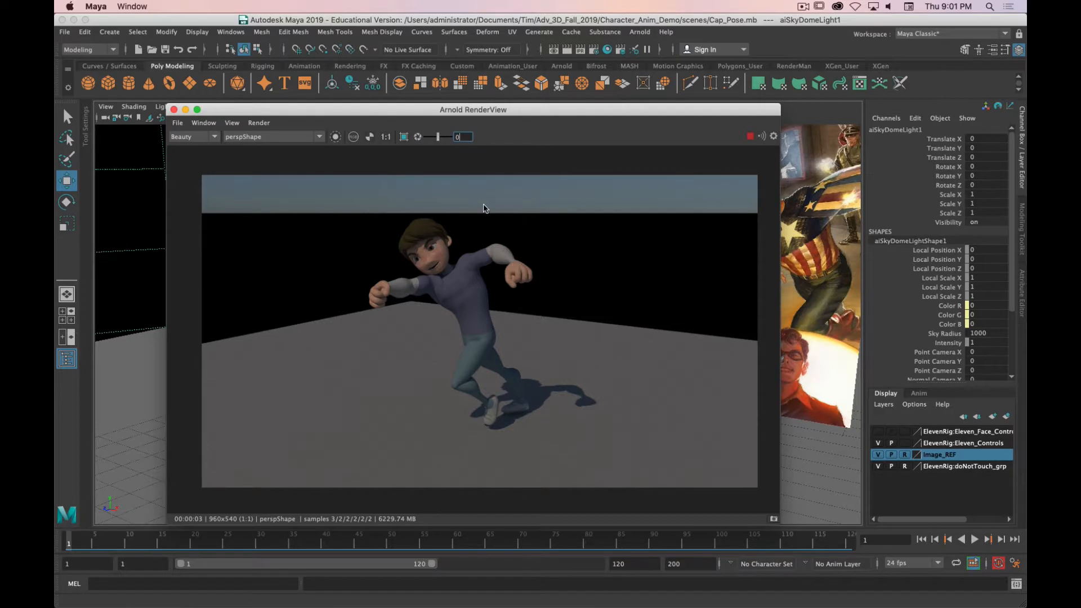
Save the scene as Cap_Pose.mb in Maya Binary format in the project's scenes folder
{"action": "key", "text": "shift+super+s"}
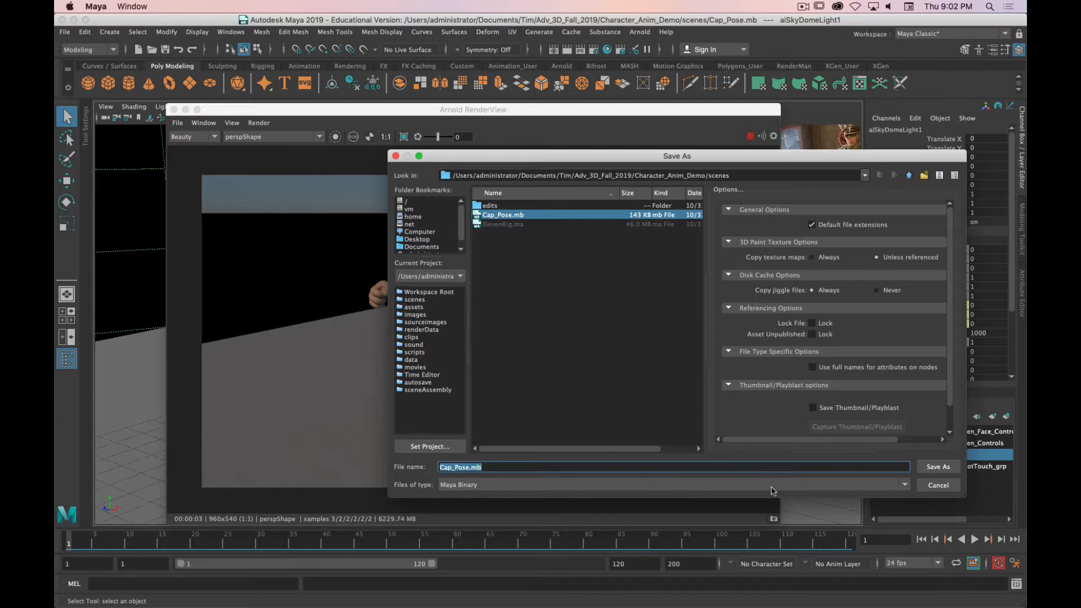
{"action": "left_click", "coordinate": [930, 467]}
{"action": "left_click", "coordinate": [660, 332]}
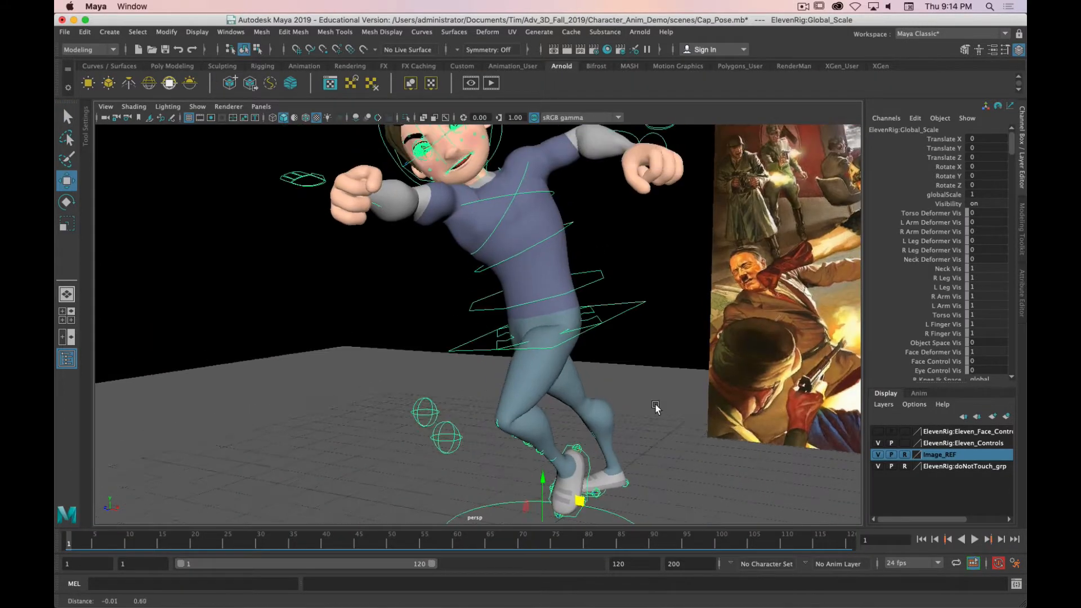
Set Face Deformer Vis to 0 on the Global_Scale control
{"action": "mouse_move", "coordinate": [656, 405]}
{"action": "left_mouse_down", "text": "alt"}
{"action": "mouse_move", "coordinate": [661, 440]}
{"action": "mouse_move", "coordinate": [687, 406]}
{"action": "mouse_move", "coordinate": [659, 417]}
{"action": "left_mouse_up", "text": "alt"}
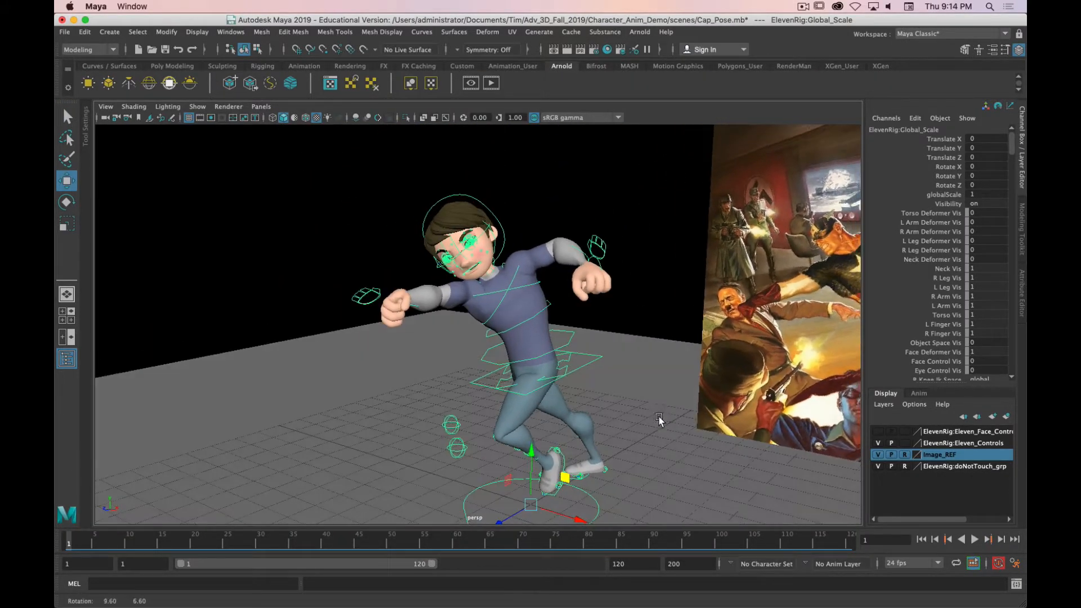
{"action": "left_click", "coordinate": [982, 352]}
{"action": "key", "text": "Return"}
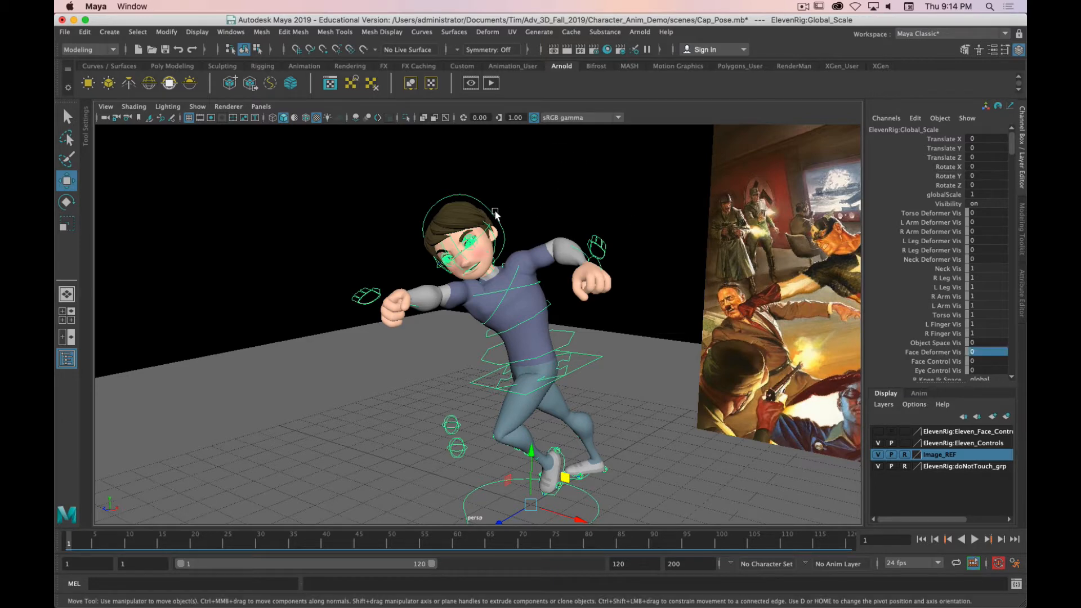
Examine the character's face and full-body pose next to the comic-art reference image
{"action": "scroll", "coordinate": [495, 212], "scroll_direction": "up", "scroll_amount": 5}
{"action": "middle_click_drag", "start_coordinate": [523, 197], "coordinate": [531, 366], "text": "alt"}
{"action": "left_click_drag", "start_coordinate": [531, 366], "coordinate": [528, 340], "text": "alt"}
{"action": "scroll", "coordinate": [527, 340], "scroll_direction": "up", "scroll_amount": 2}
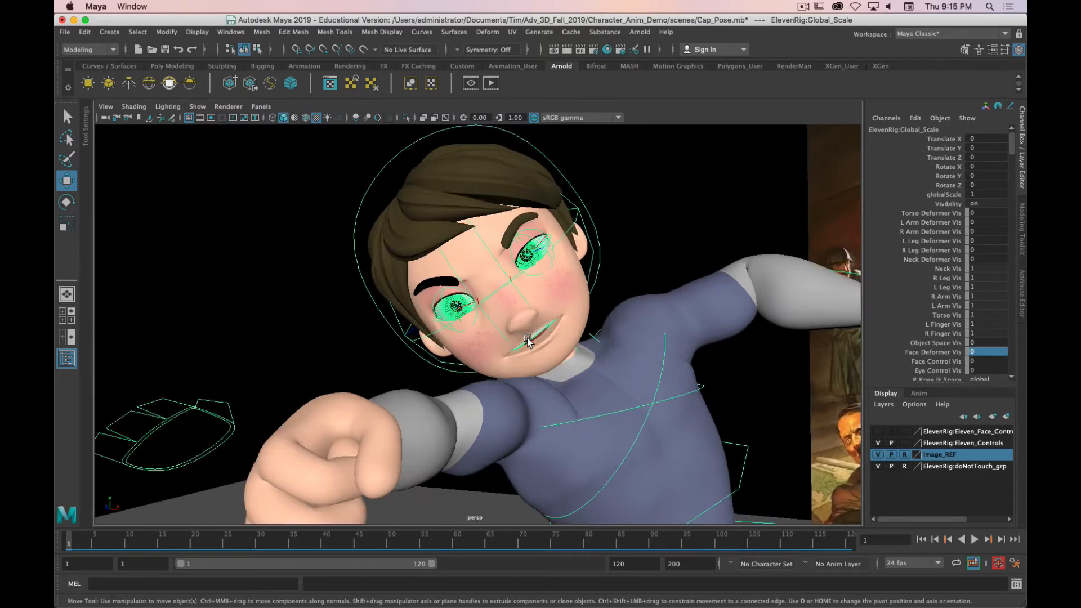
{"action": "scroll", "coordinate": [684, 451], "scroll_direction": "down", "scroll_amount": 5}
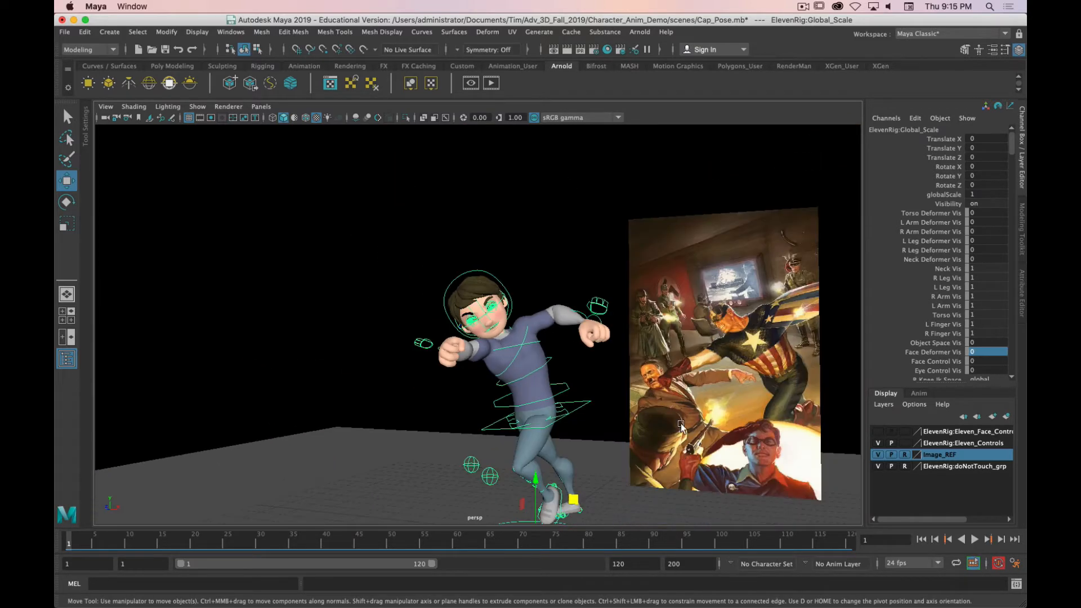
{"action": "scroll", "coordinate": [550, 498], "scroll_direction": "up", "scroll_amount": 2}
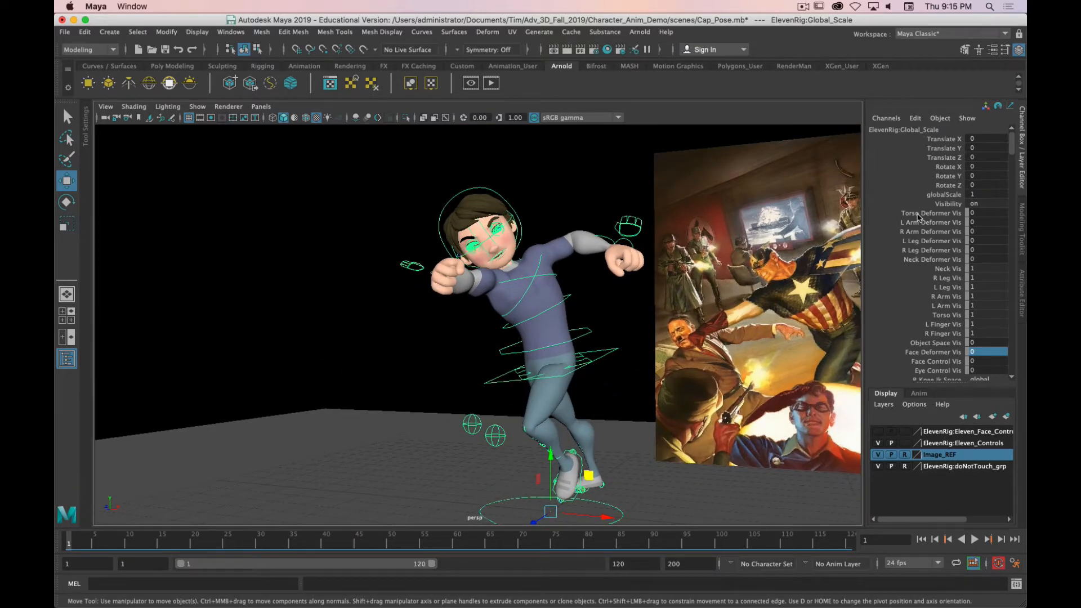
{"action": "middle_click_drag", "start_coordinate": [636, 508], "coordinate": [674, 445], "text": "alt"}
Set Face Deformer Vis to 1 on the Global_Scale control
{"action": "scroll", "coordinate": [941, 252], "scroll_direction": "down", "scroll_amount": 2}
{"action": "scroll", "coordinate": [941, 249], "scroll_direction": "down", "scroll_amount": 3}
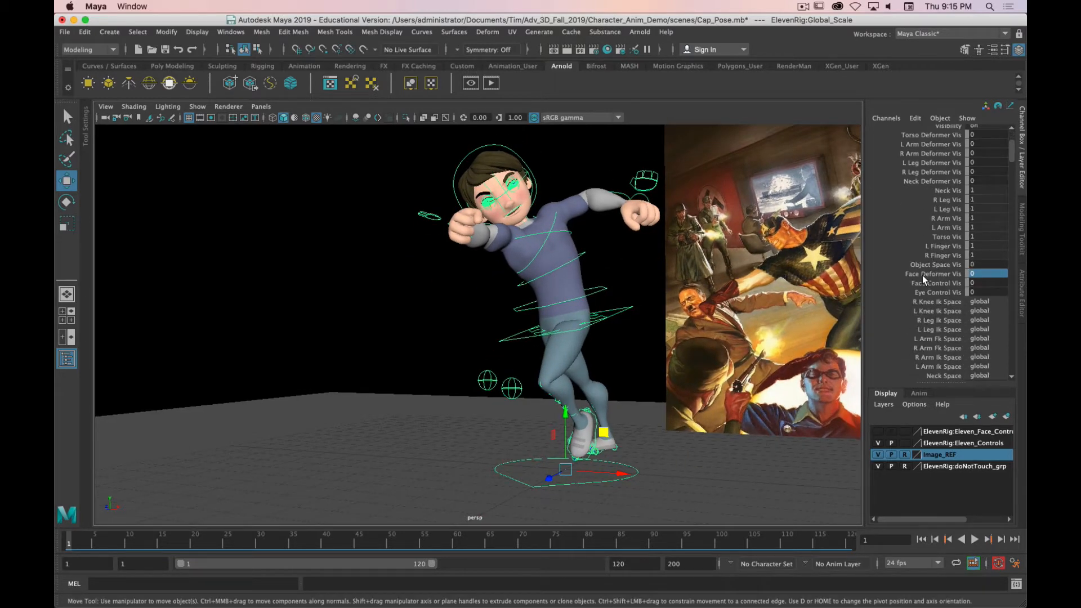
{"action": "left_click", "coordinate": [988, 275]}
{"action": "key", "text": "Return"}
Try to reposition the right inner cheek control on the character's face
{"action": "right_click_drag", "start_coordinate": [474, 242], "coordinate": [531, 203], "text": "alt"}
{"action": "middle_click_drag", "start_coordinate": [531, 202], "coordinate": [564, 387], "text": "alt"}
{"action": "right_click_drag", "start_coordinate": [565, 386], "coordinate": [674, 264], "text": "alt"}
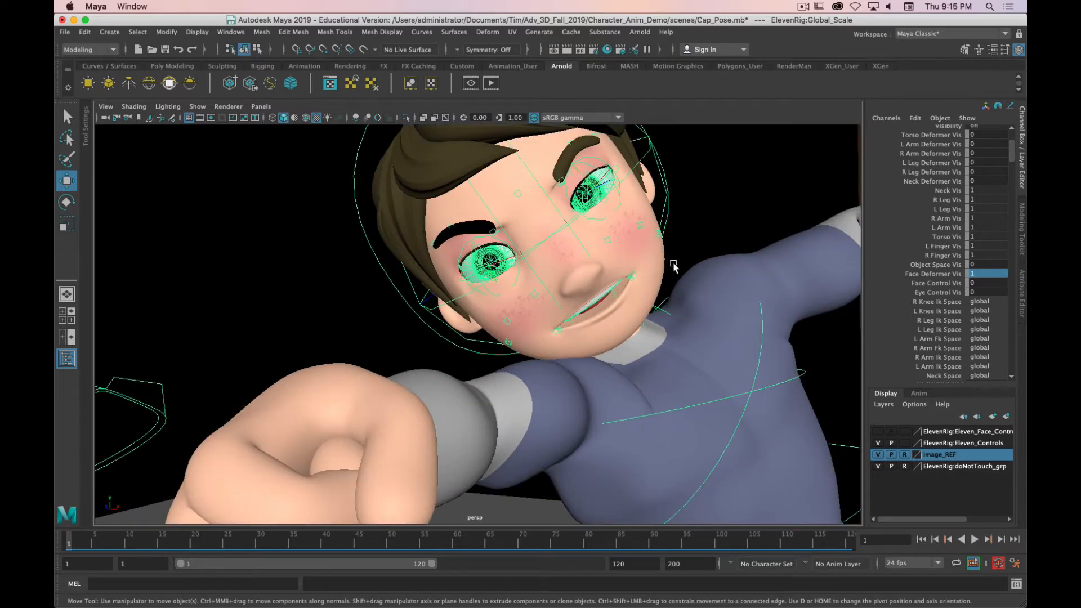
{"action": "left_click", "coordinate": [538, 306]}
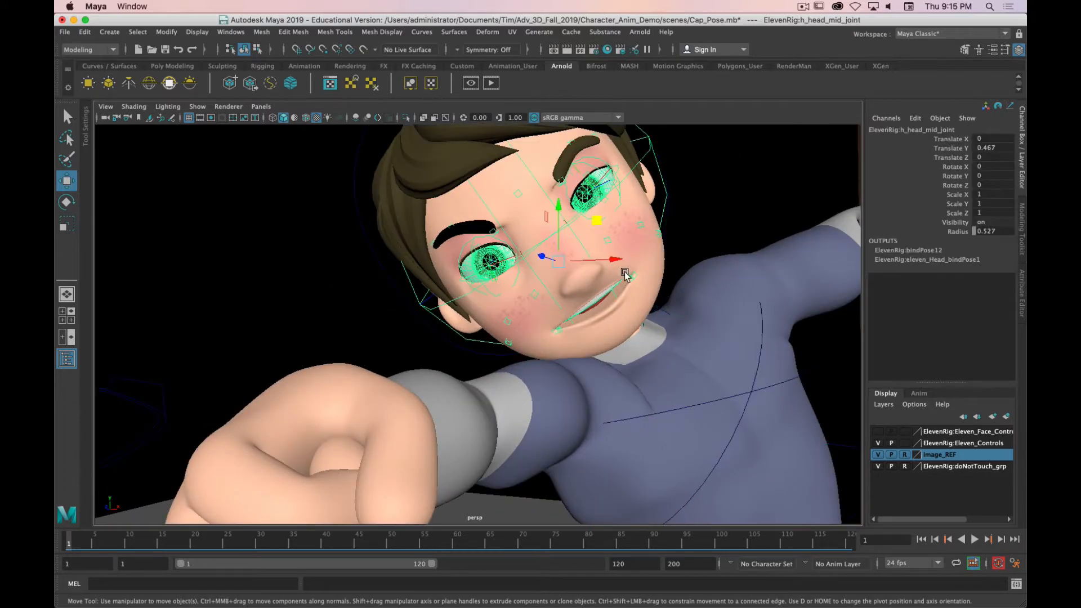
{"action": "right_click_drag", "start_coordinate": [549, 304], "coordinate": [573, 304], "text": "alt"}
{"action": "left_click_drag", "start_coordinate": [555, 307], "coordinate": [587, 297], "text": "alt"}
{"action": "left_click", "coordinate": [608, 342]}
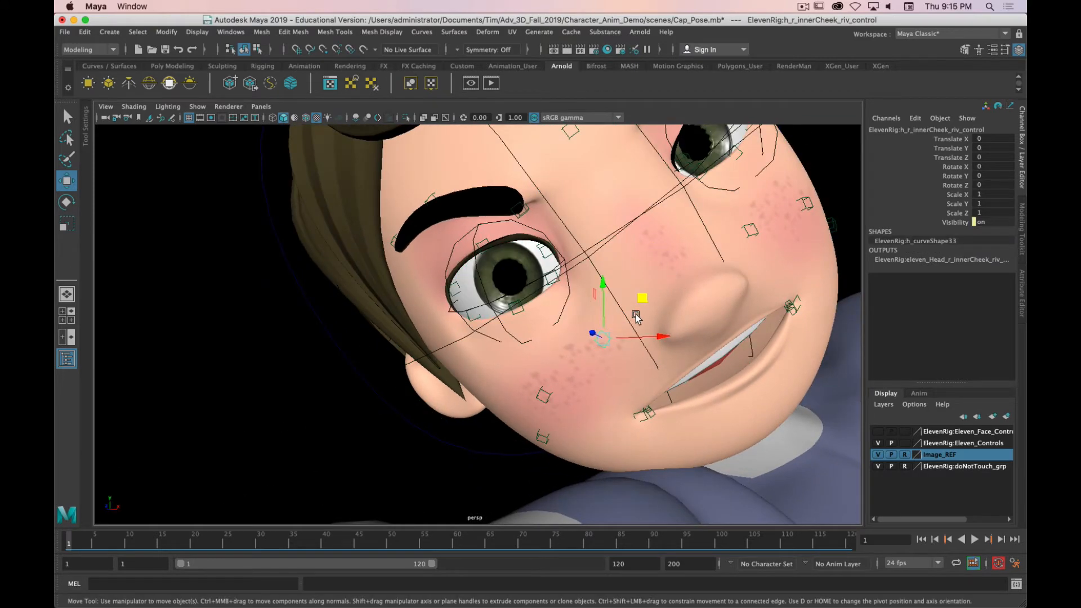
{"action": "left_click_drag", "start_coordinate": [612, 296], "coordinate": [638, 311]}
{"action": "scroll", "coordinate": [596, 333], "scroll_direction": "down", "scroll_amount": 8}
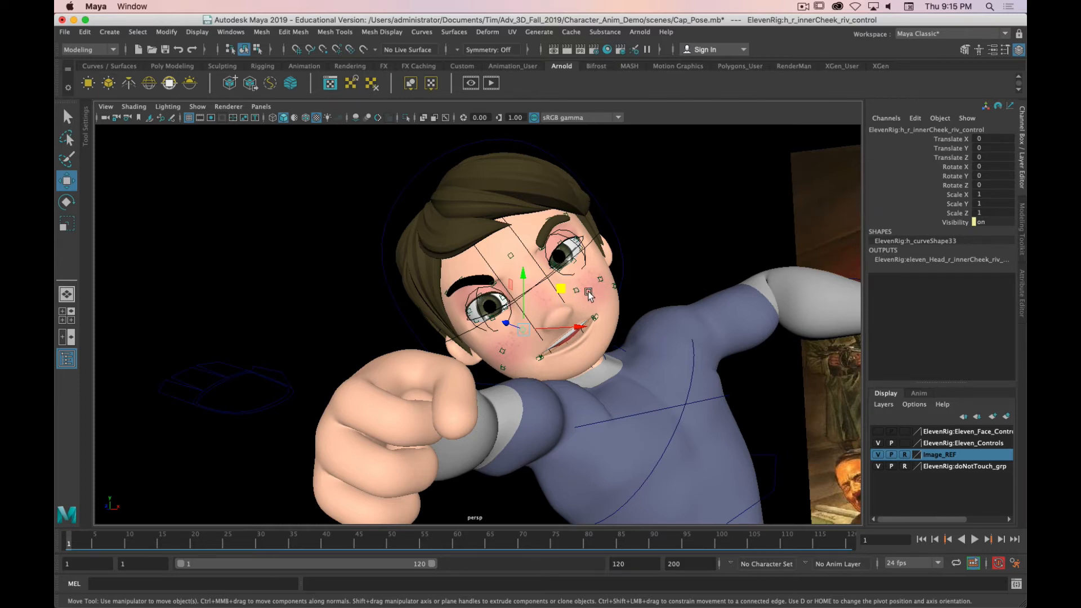
Move the right eye's inner upper-lid control to about X -0.053, Y -0.076, Z 0.045
{"action": "scroll", "coordinate": [516, 308], "scroll_direction": "up", "scroll_amount": 6}
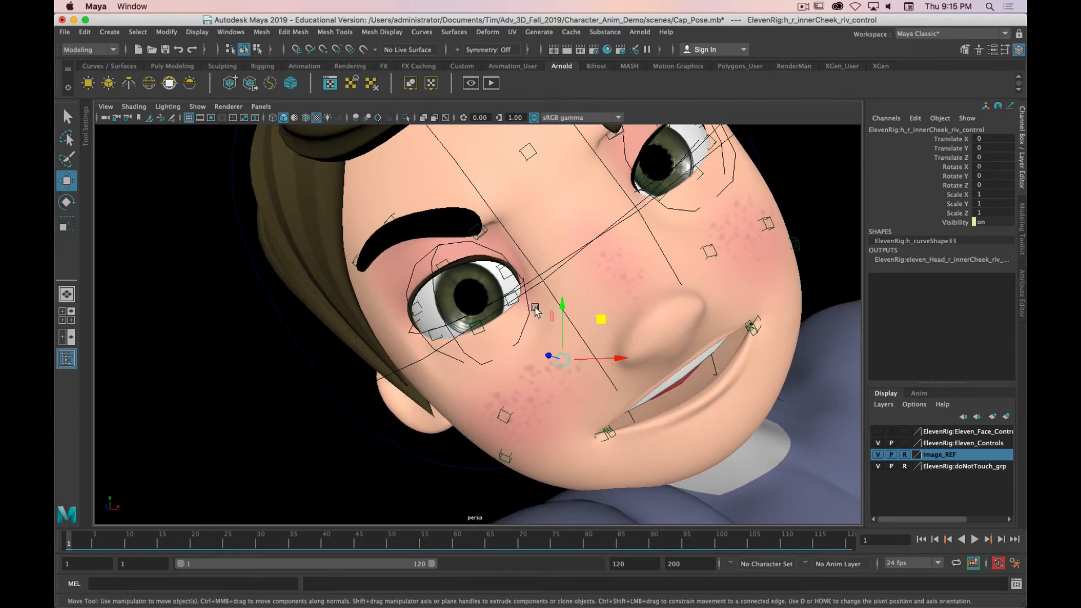
{"action": "left_click", "coordinate": [523, 279]}
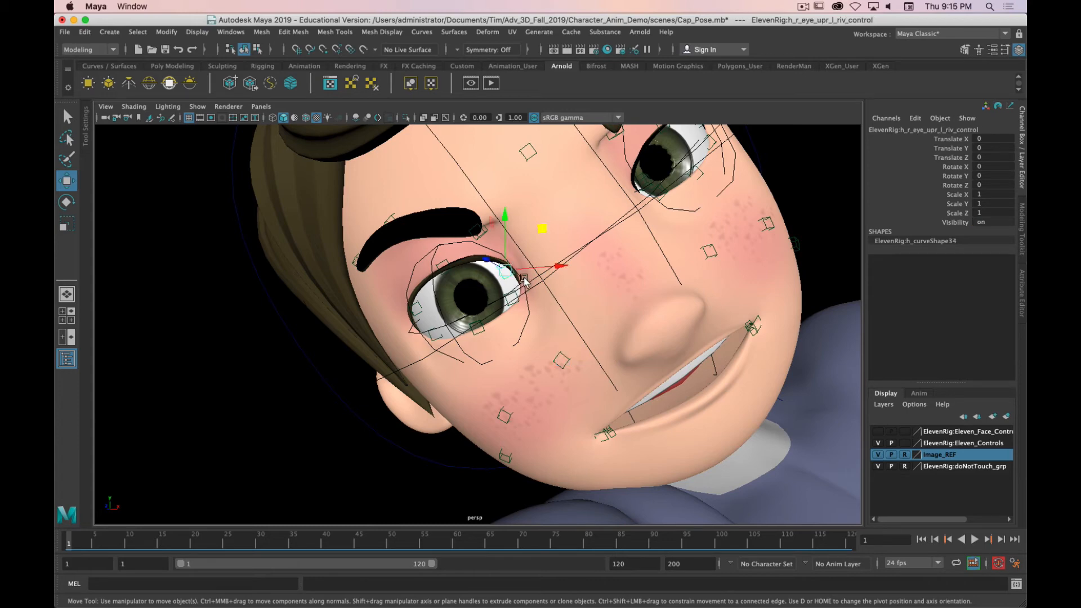
{"action": "left_click_drag", "start_coordinate": [513, 234], "coordinate": [487, 231], "text": "alt"}
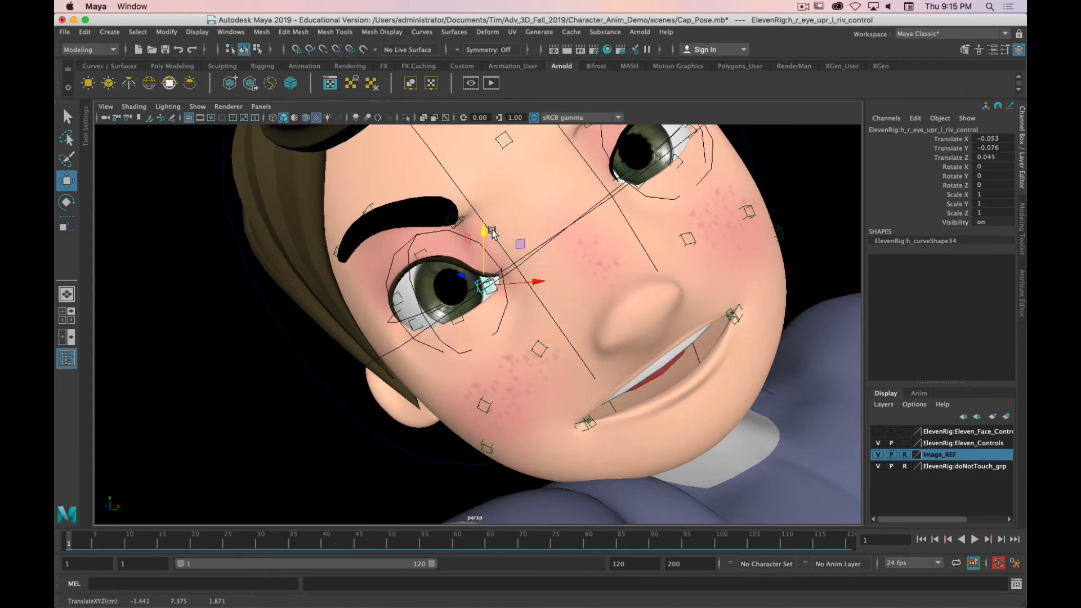
Move the left eye's inner upper-lid control to about X 0.015, Y -0.05, Z 0.054
{"action": "middle_click_drag", "start_coordinate": [651, 269], "coordinate": [617, 306], "text": "alt"}
{"action": "left_click_drag", "start_coordinate": [617, 305], "coordinate": [515, 220], "text": "alt"}
{"action": "left_click", "coordinate": [513, 260]}
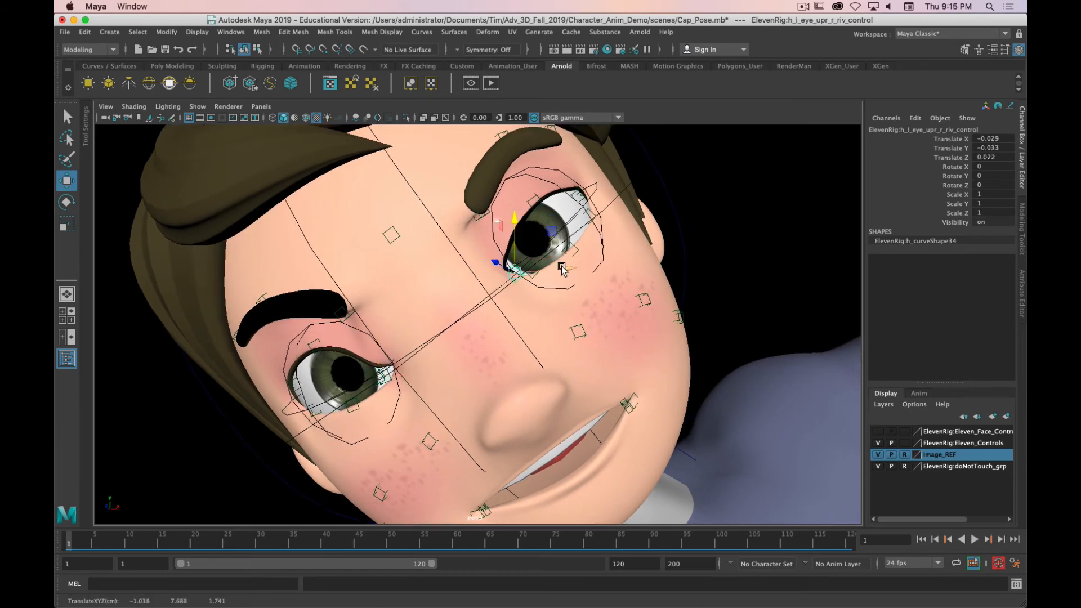
{"action": "left_click_drag", "start_coordinate": [570, 268], "coordinate": [586, 260]}
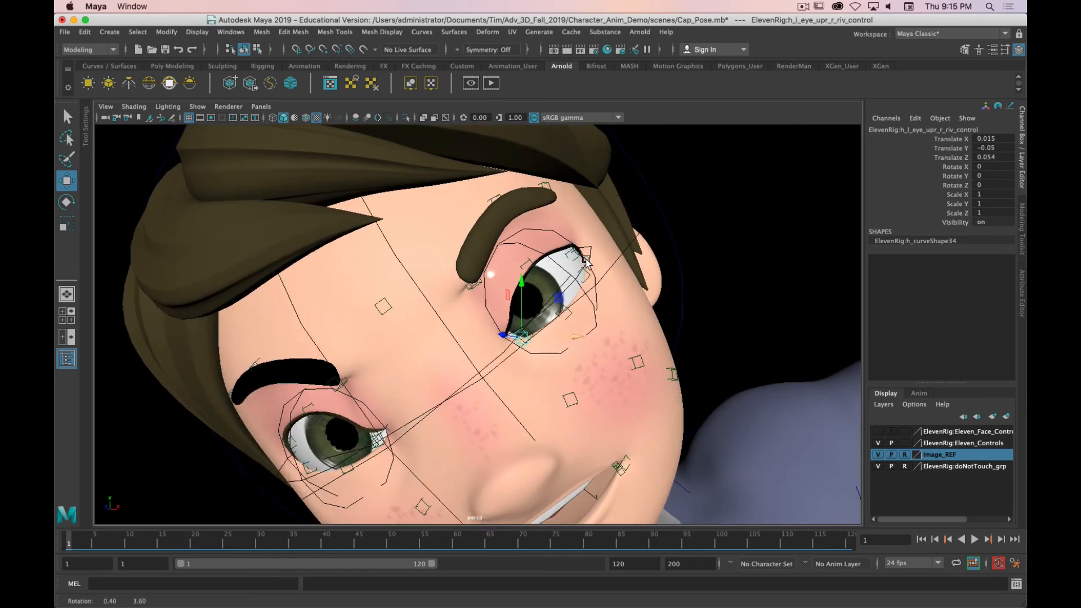
{"action": "left_click_drag", "start_coordinate": [520, 274], "coordinate": [520, 271]}
Raise the left eye's middle upper-lid control to about X 0.017, Y 0.019, Z -0.013 and check the face
{"action": "left_click", "coordinate": [526, 260]}
{"action": "left_click_drag", "start_coordinate": [533, 220], "coordinate": [541, 202]}
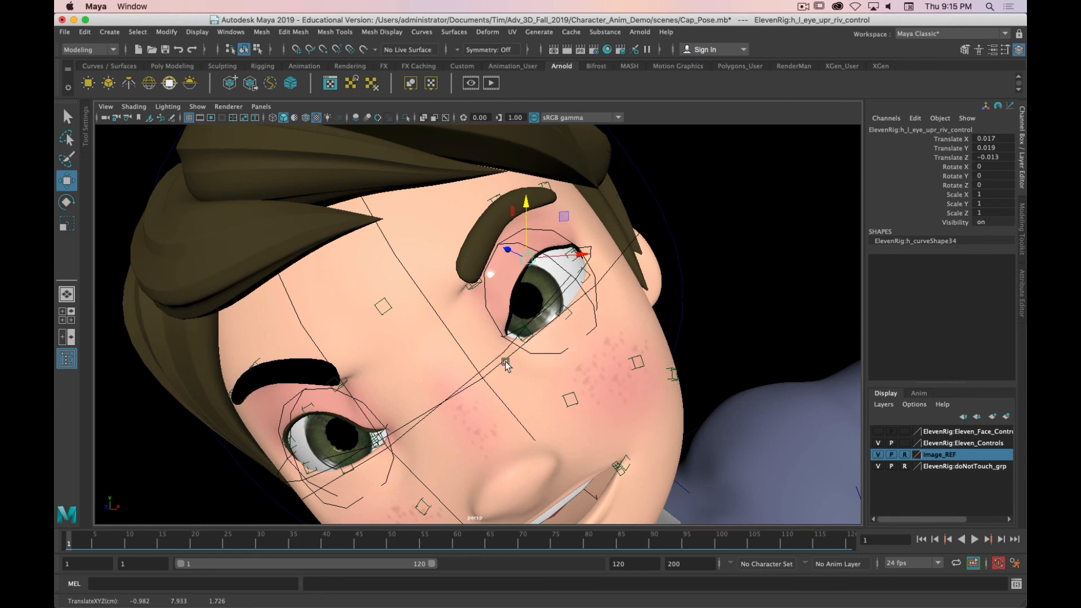
{"action": "scroll", "coordinate": [507, 361], "scroll_direction": "down", "scroll_amount": 6}
{"action": "left_click_drag", "start_coordinate": [505, 359], "coordinate": [498, 376], "text": "alt"}
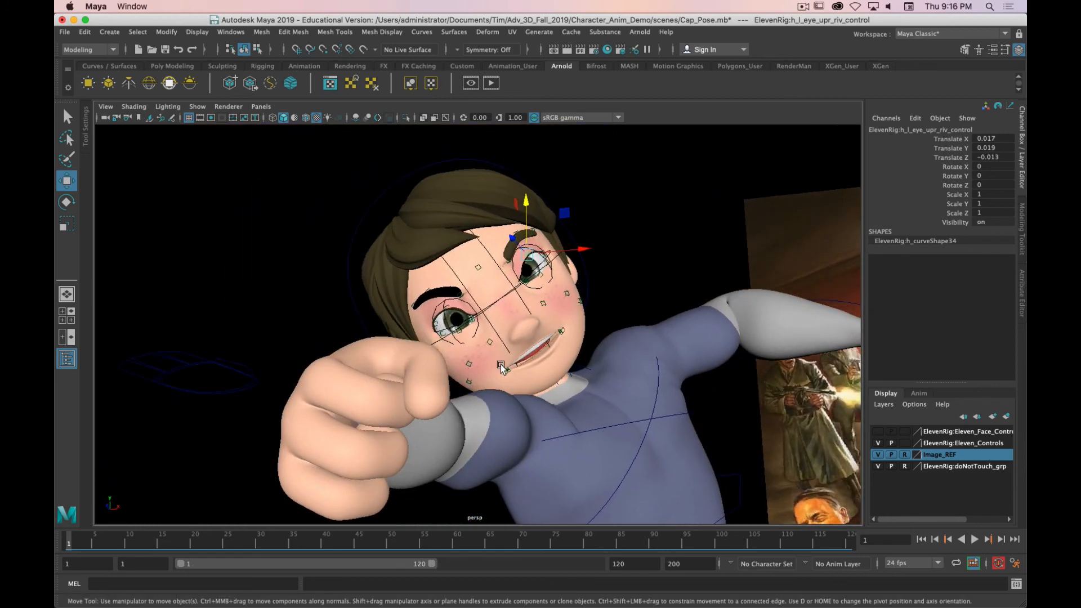